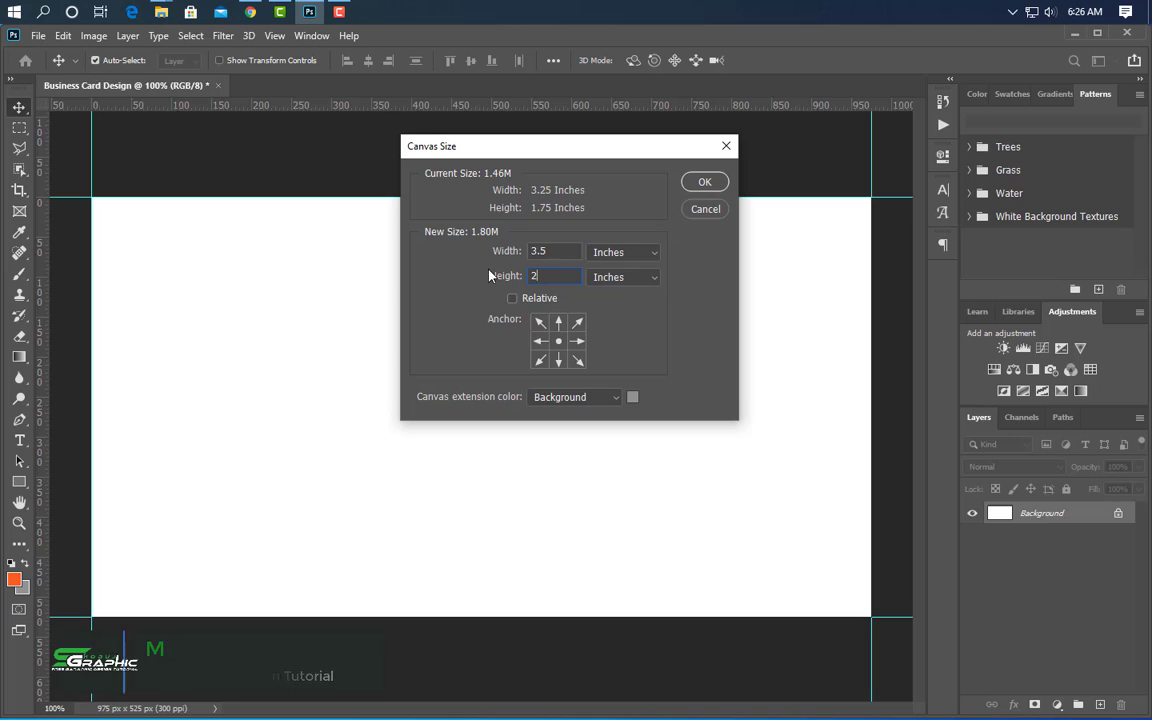
- Apply the 3.5 × 2 inch canvas and place guides along all four card edges
left_click(705, 183)
key("ctrl+0")
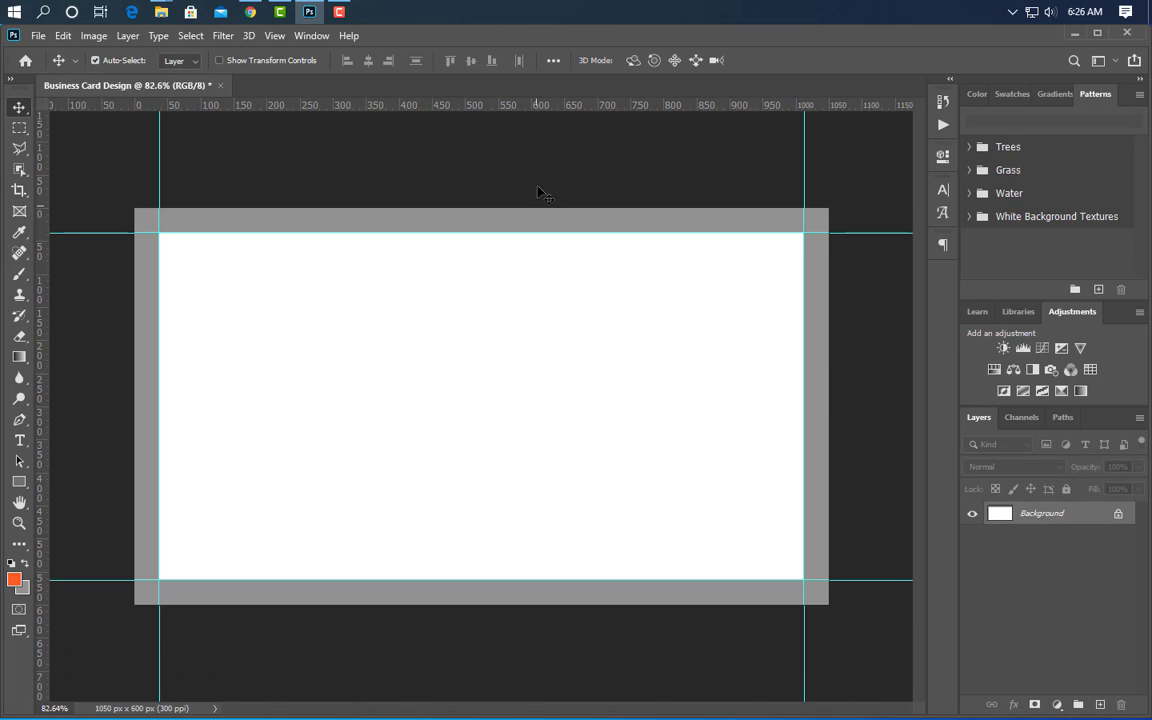
left_click_drag(532, 110, 511, 209)
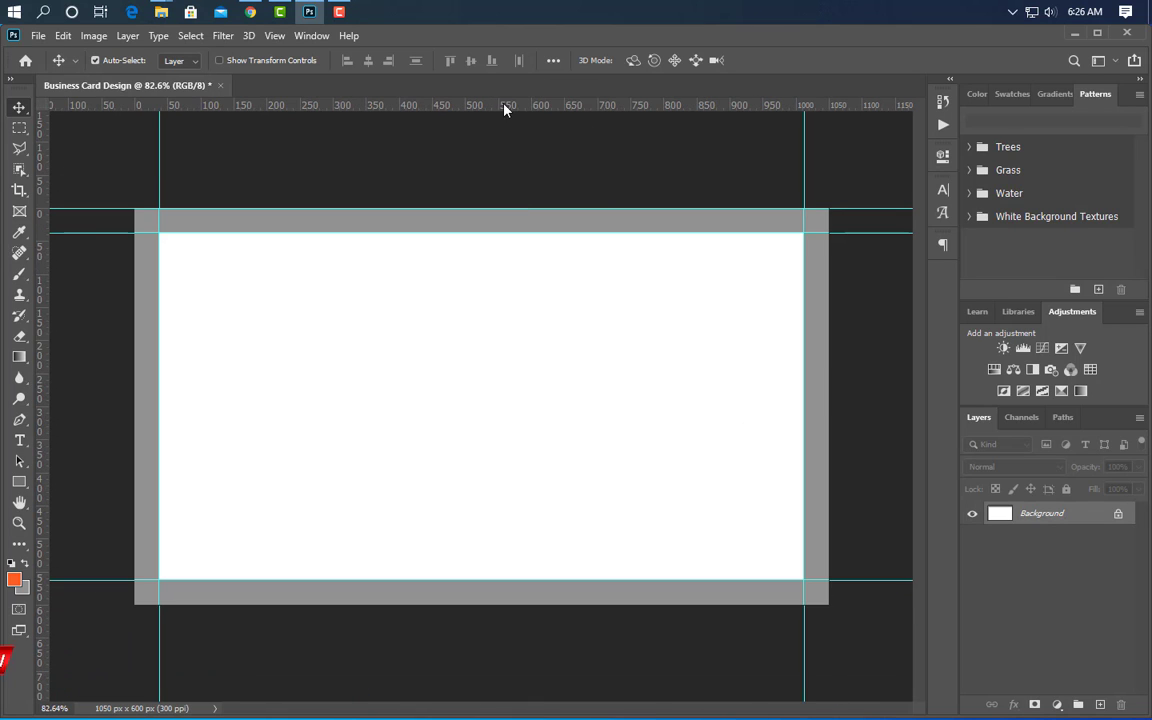
left_click_drag(504, 110, 504, 604)
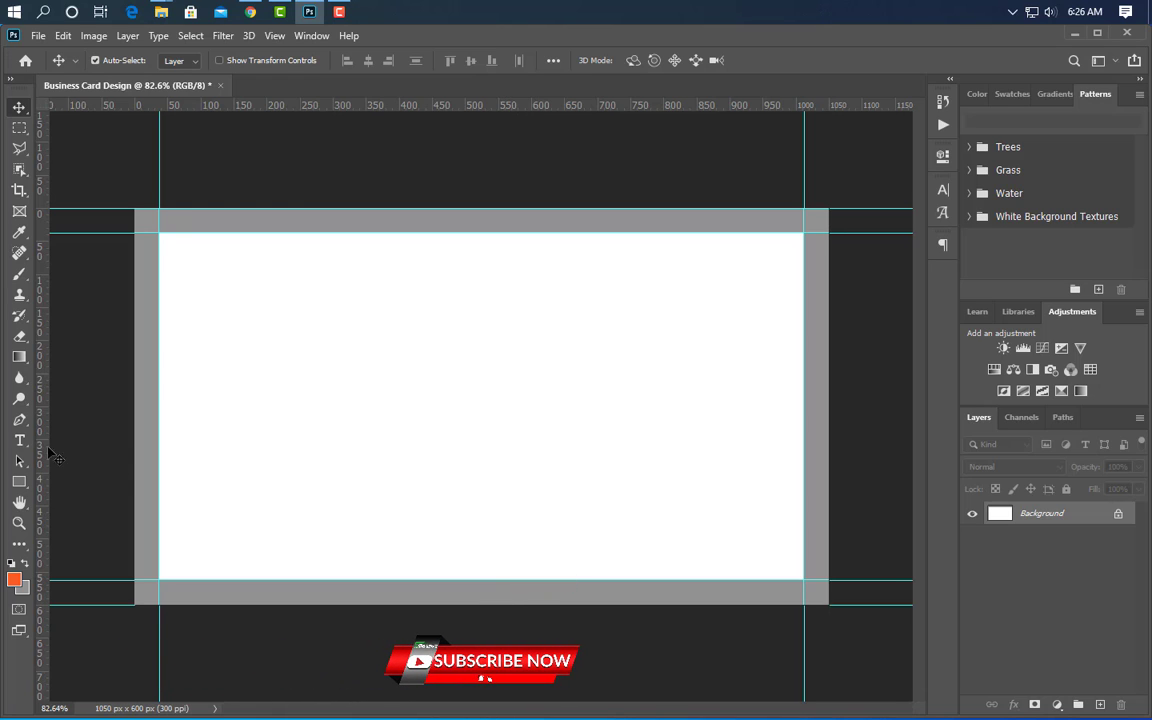
left_click_drag(45, 448, 132, 425)
left_click_drag(38, 412, 835, 460)
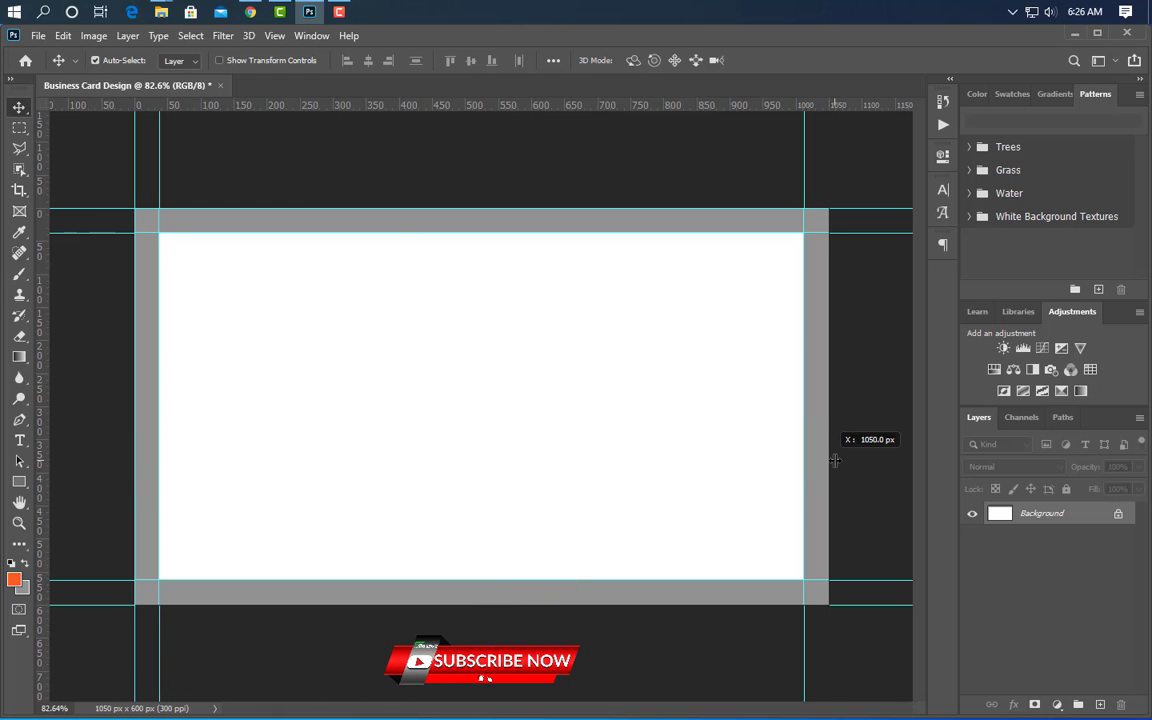
- Enlarge the canvas in inches to 3.75 × 2.25
left_click(98, 36)
left_click(130, 172)
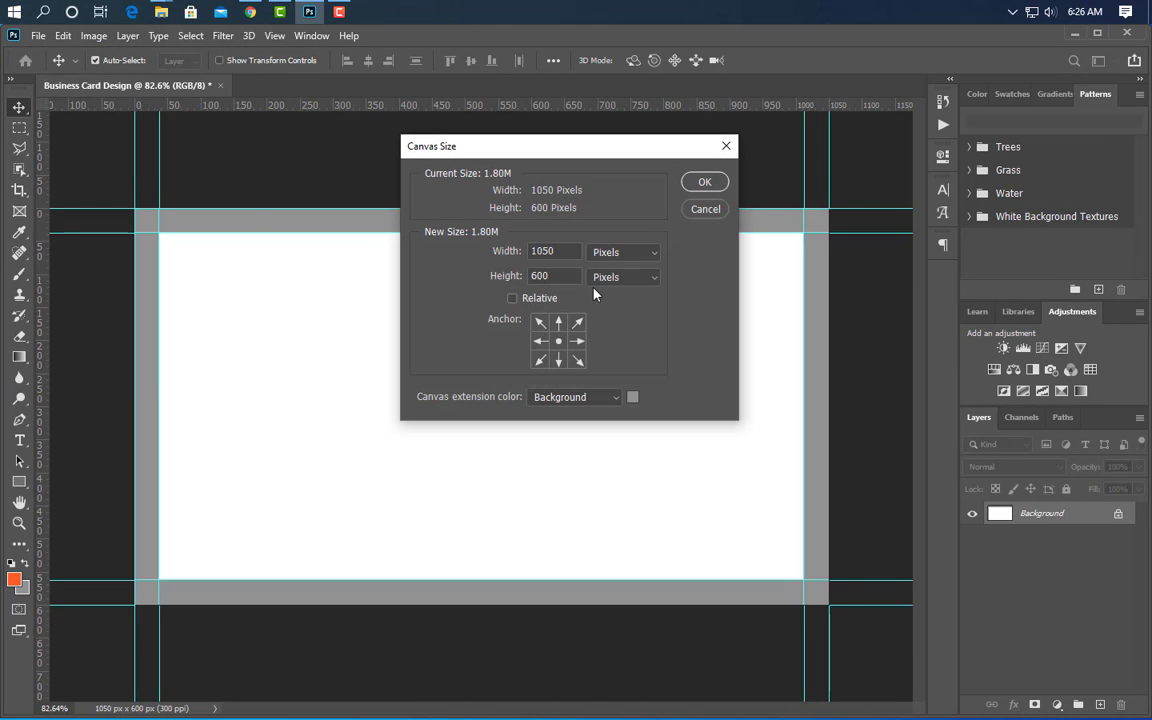
left_click(631, 260)
left_click(680, 296)
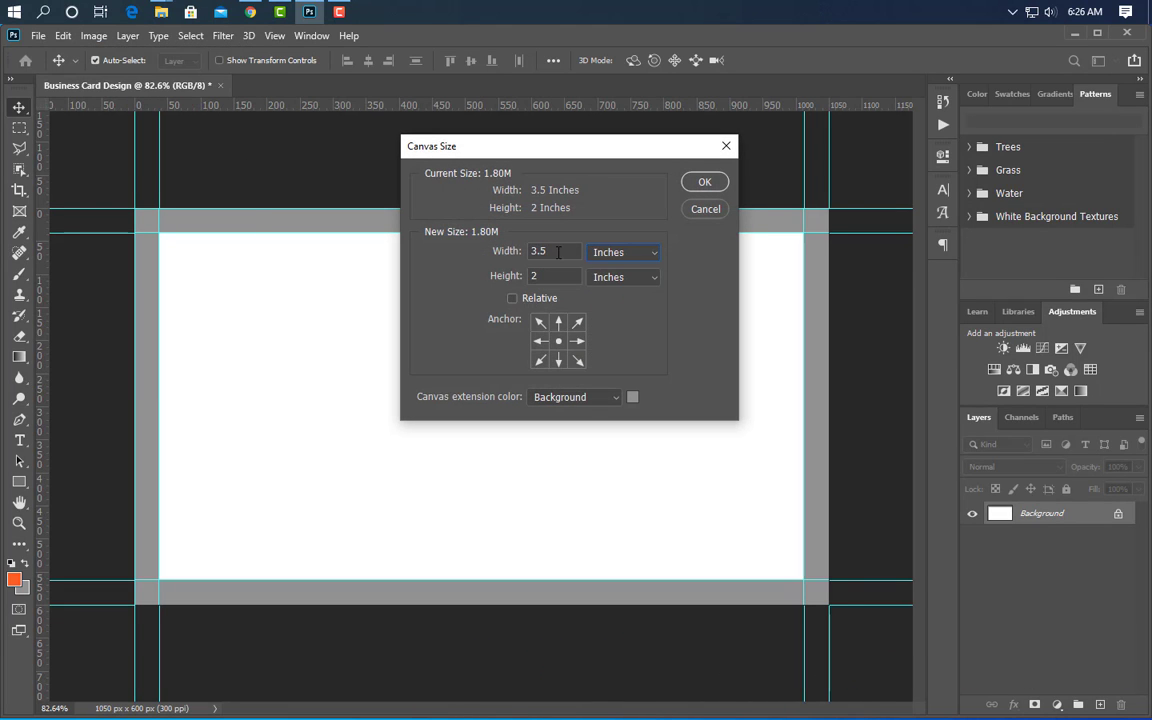
key("BackSpace")
type("5")
key("BackSpace")
type("75")
left_click(703, 185)
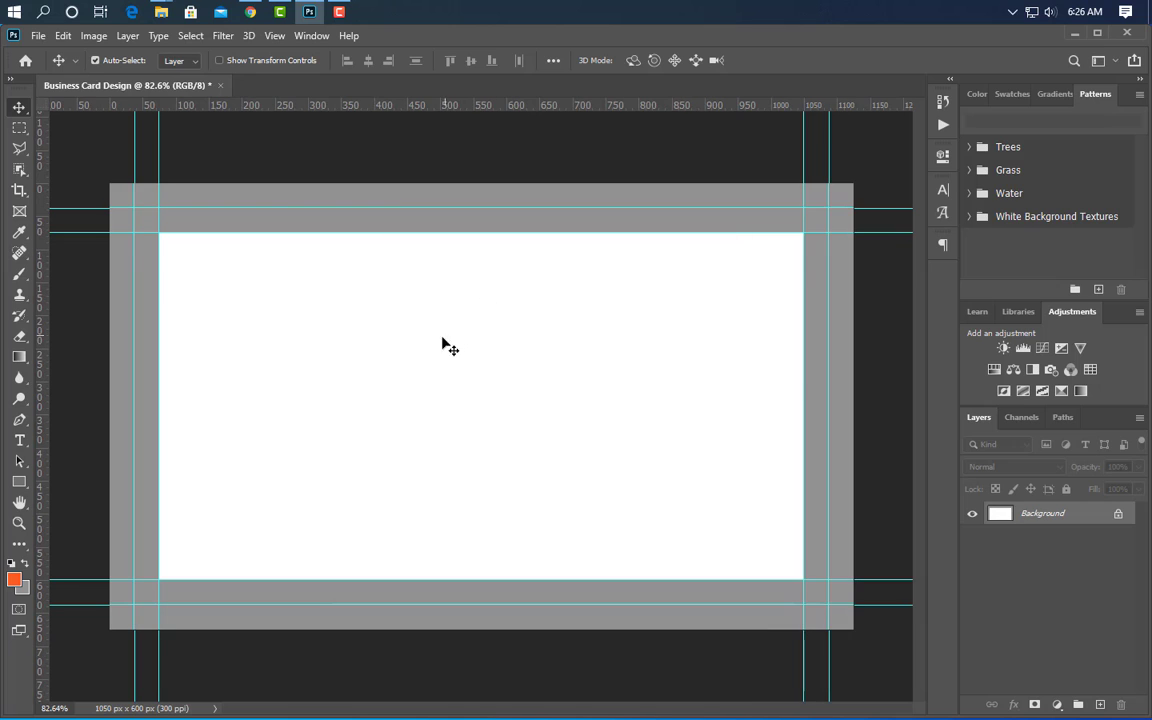
- Set the foreground colour to white and fill the grey border with it
left_click(18, 578)
left_click(733, 445)
left_click(1085, 437)
left_click(59, 37)
left_click(105, 255)
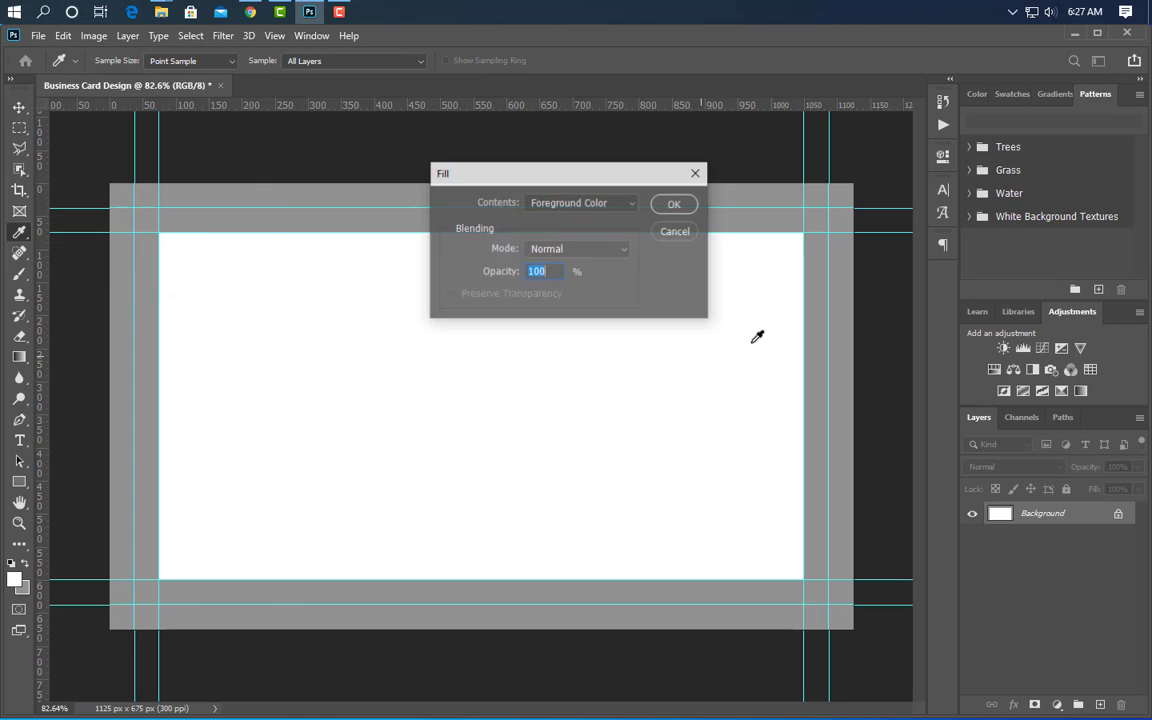
left_click(676, 204)
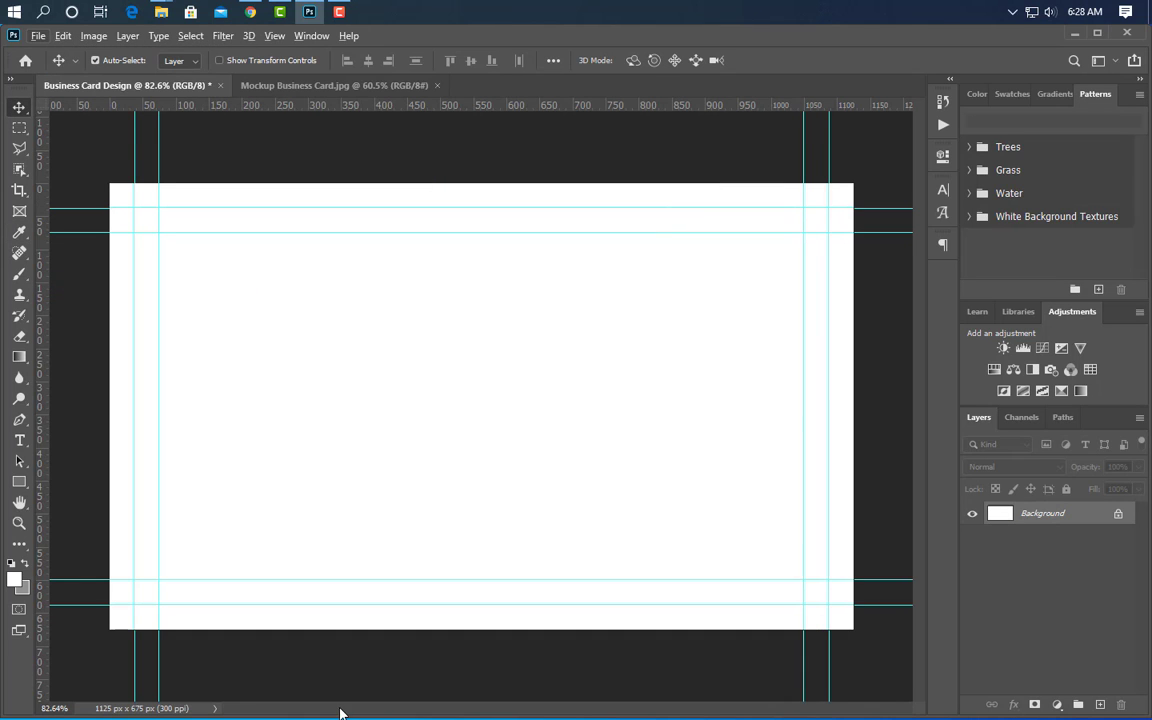
- Draw a small rectangle left of the card centre and fill it purple #69019e
left_click(19, 482)
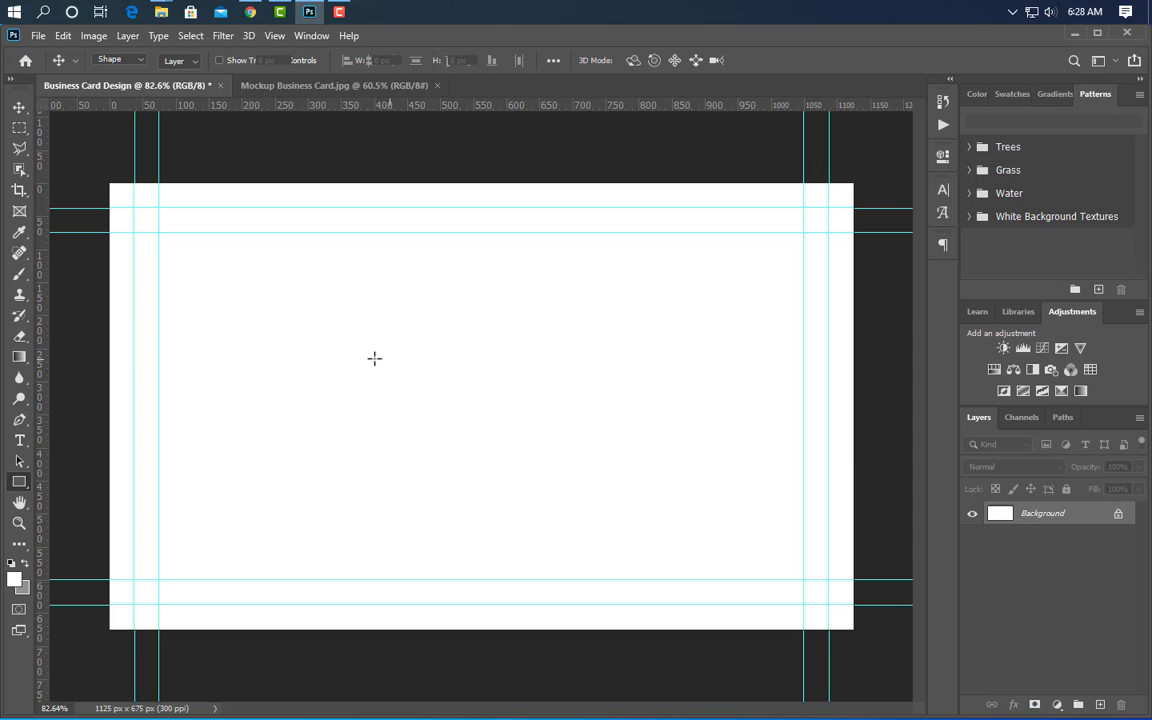
left_click_drag(374, 358, 437, 370)
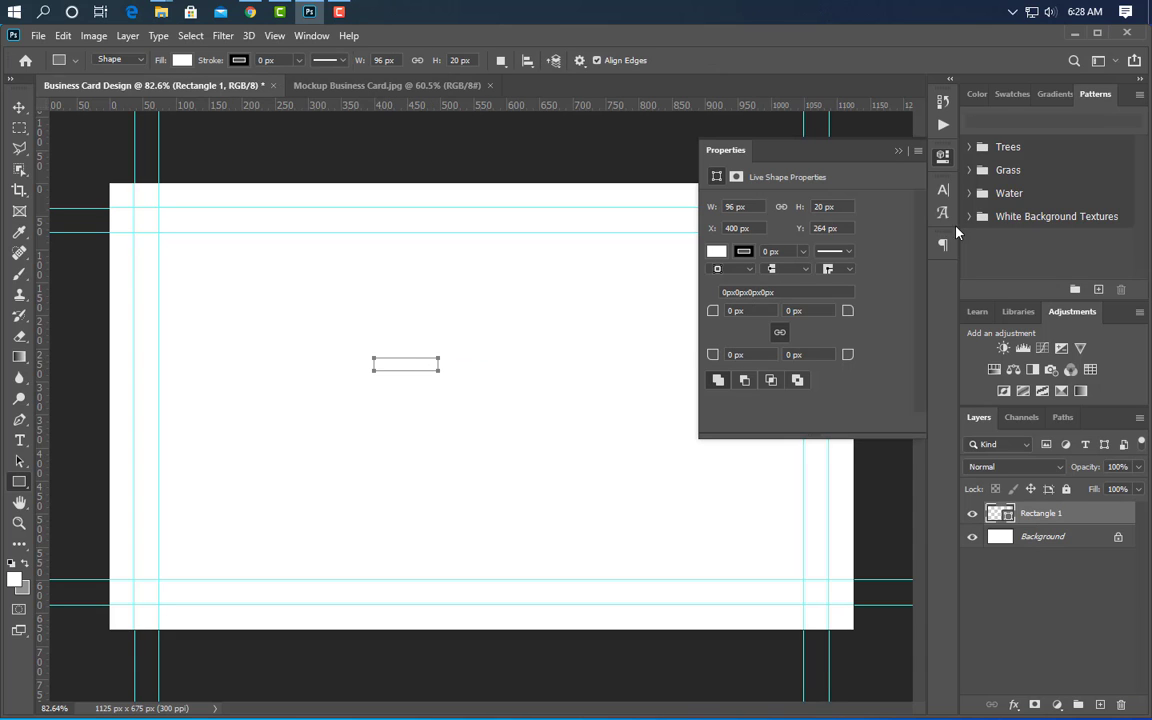
left_click(899, 152)
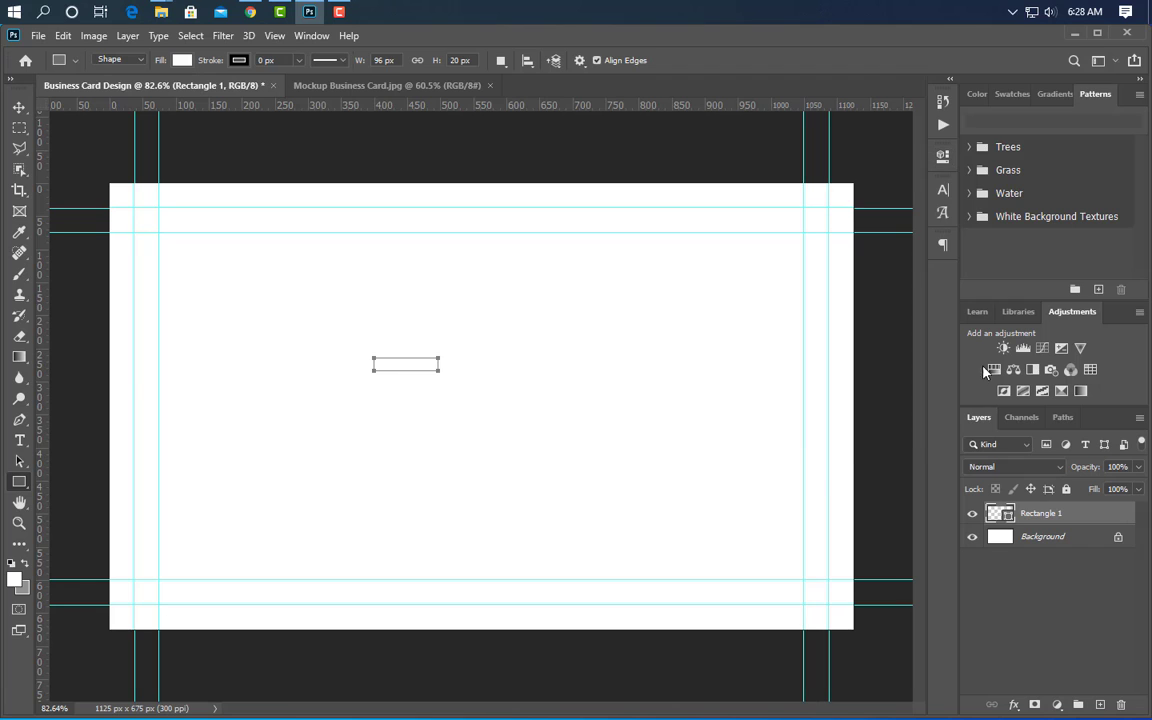
double_click(1006, 518)
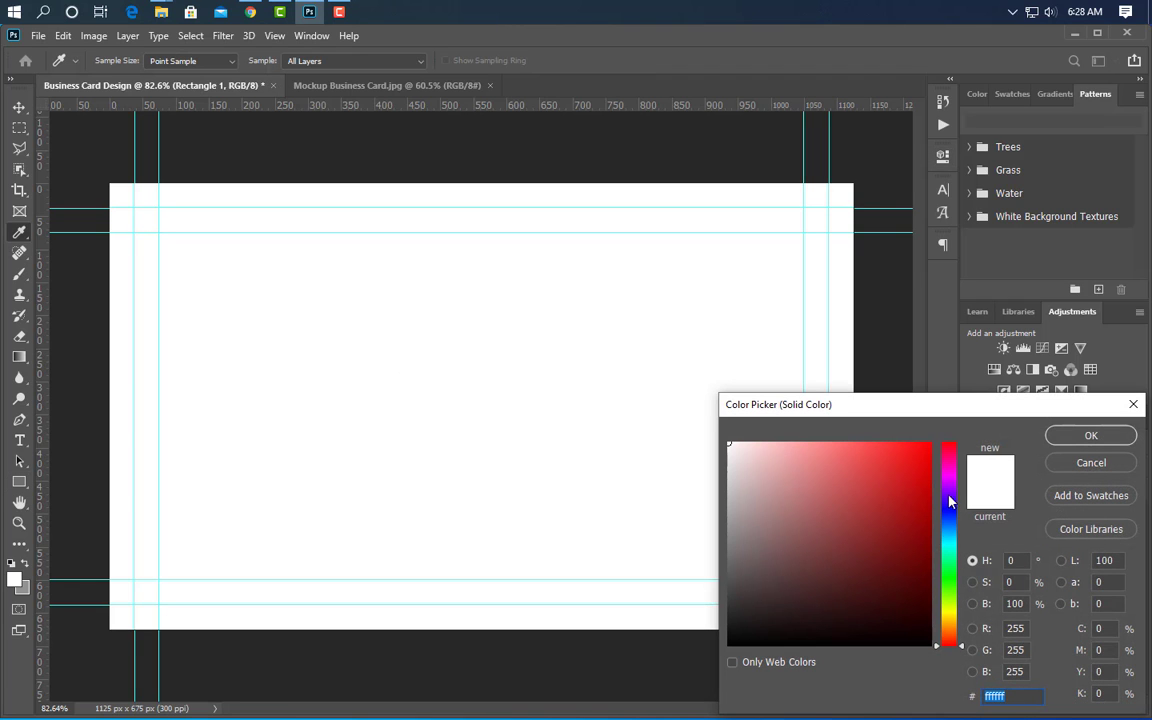
left_click(930, 519)
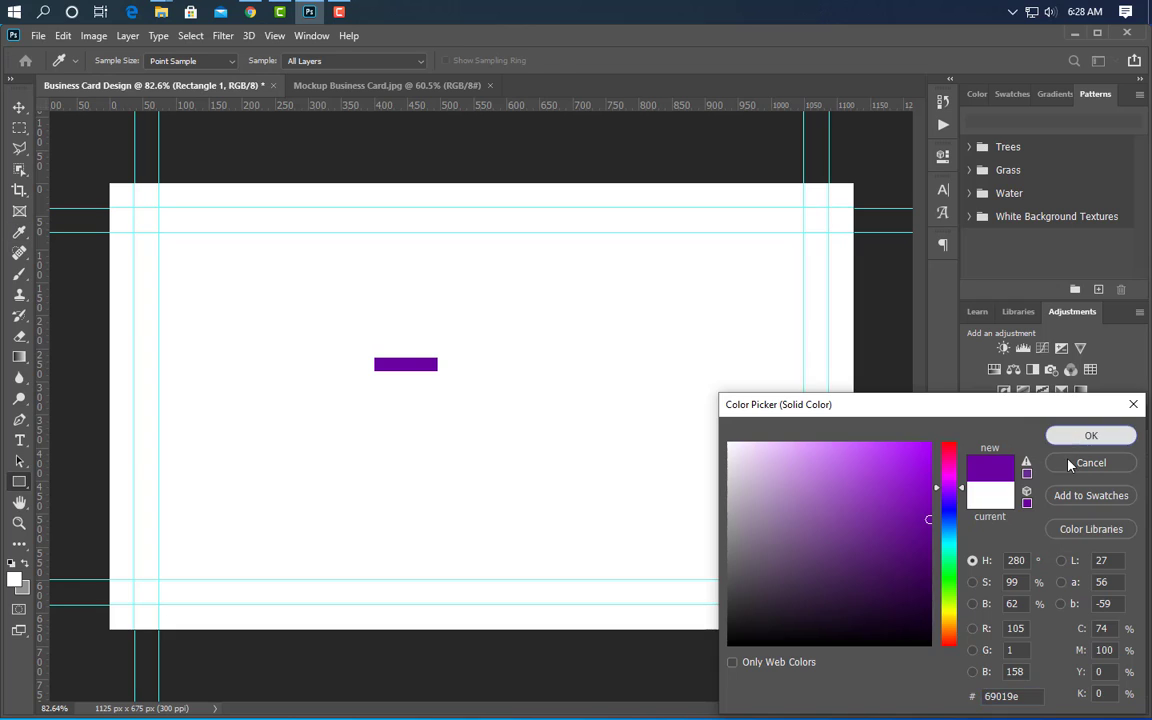
key("Return")
- Rotate the bar 45 degrees, accept the path conversion, and duplicate its layer
key("ctrl+t")
left_click(437, 60)
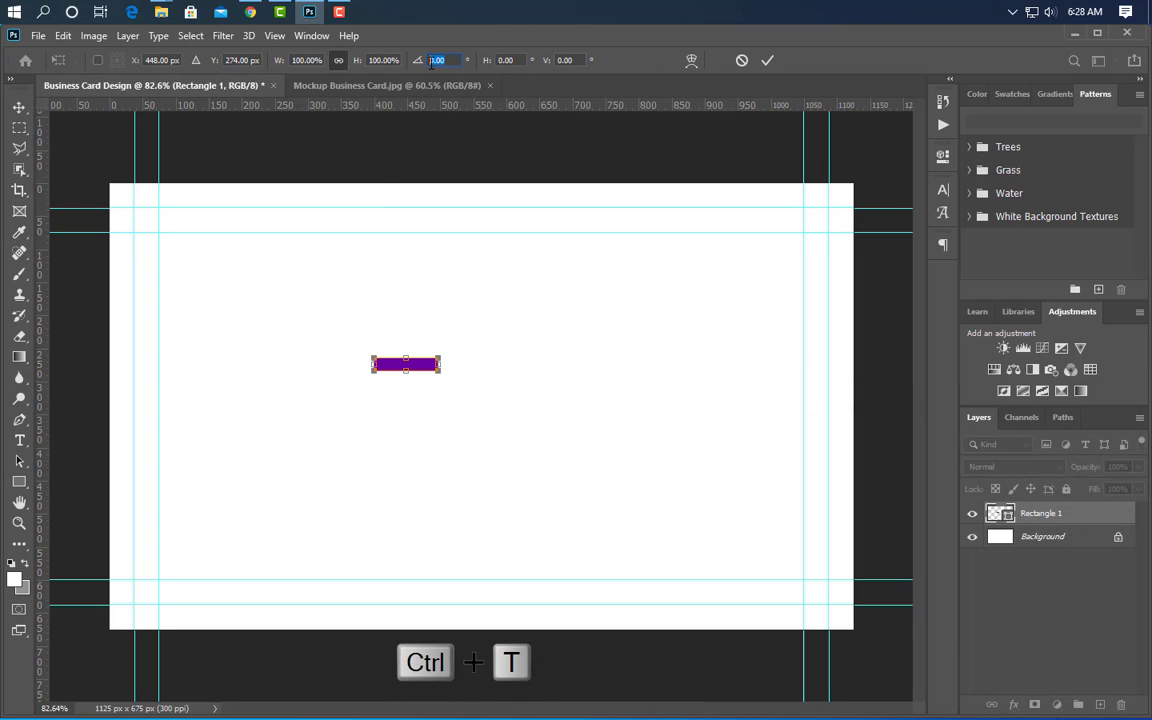
type("45")
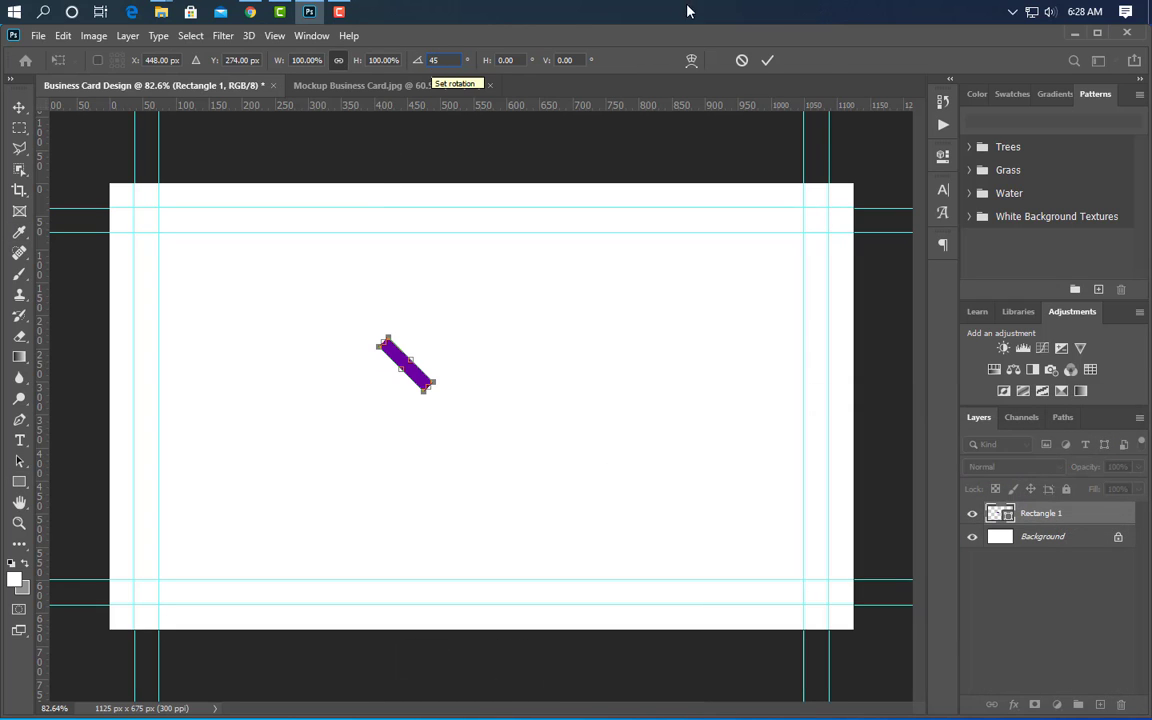
left_click(767, 60)
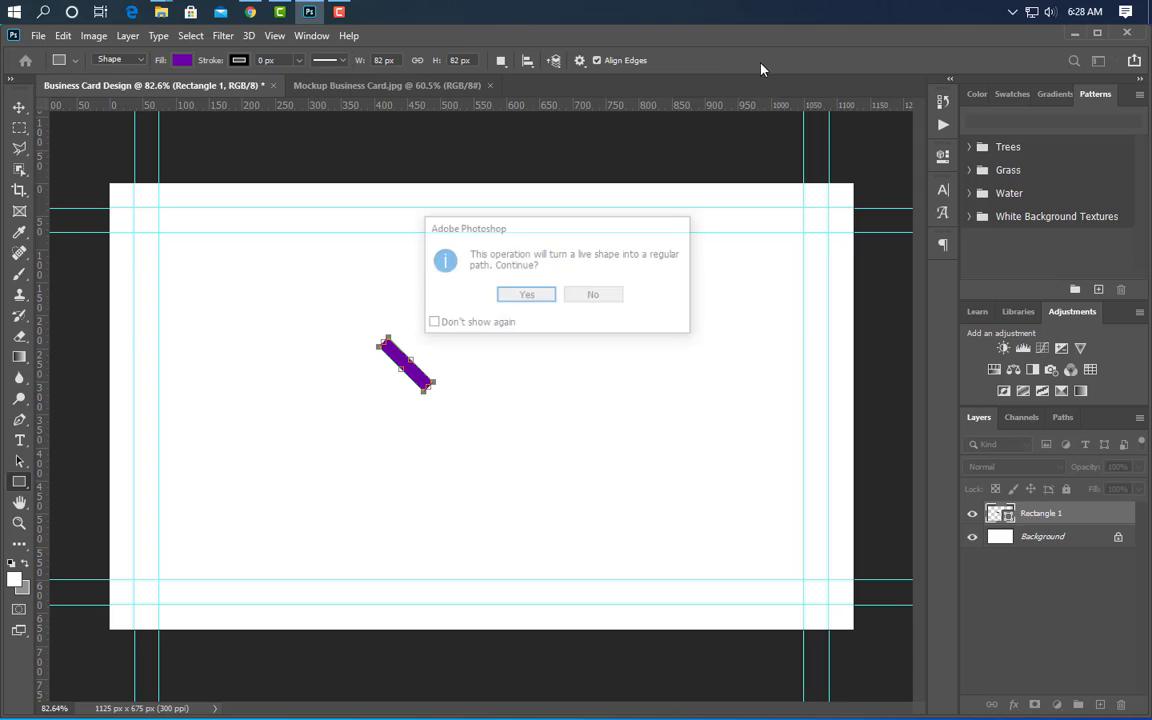
left_click(526, 296)
left_click_drag(1090, 515, 1099, 705)
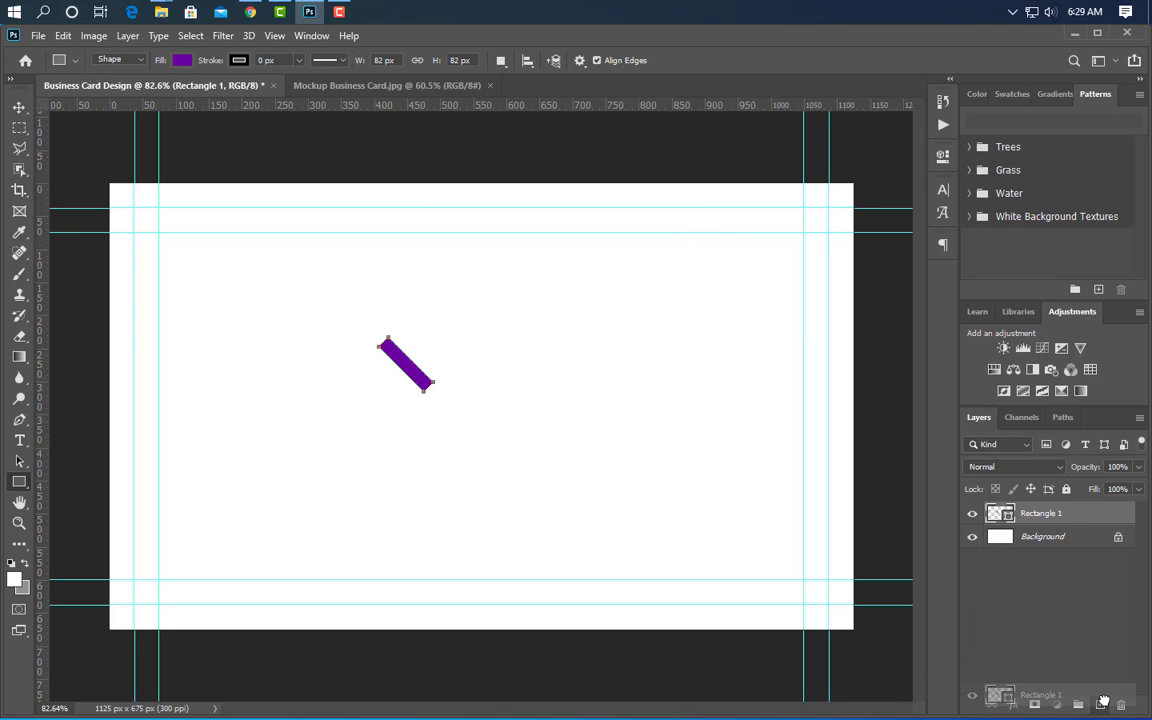
- Flip the duplicated bar horizontally and nudge it up to meet the original bar
key("ctrl+t")
right_click(410, 372)
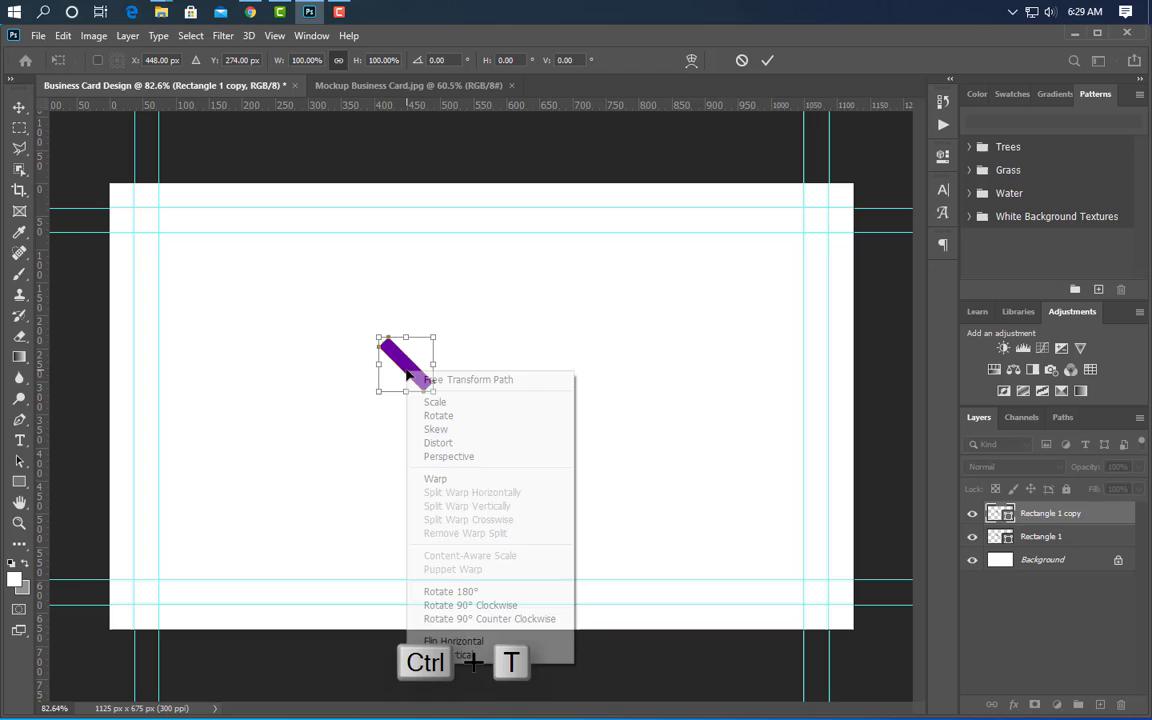
left_click(467, 643)
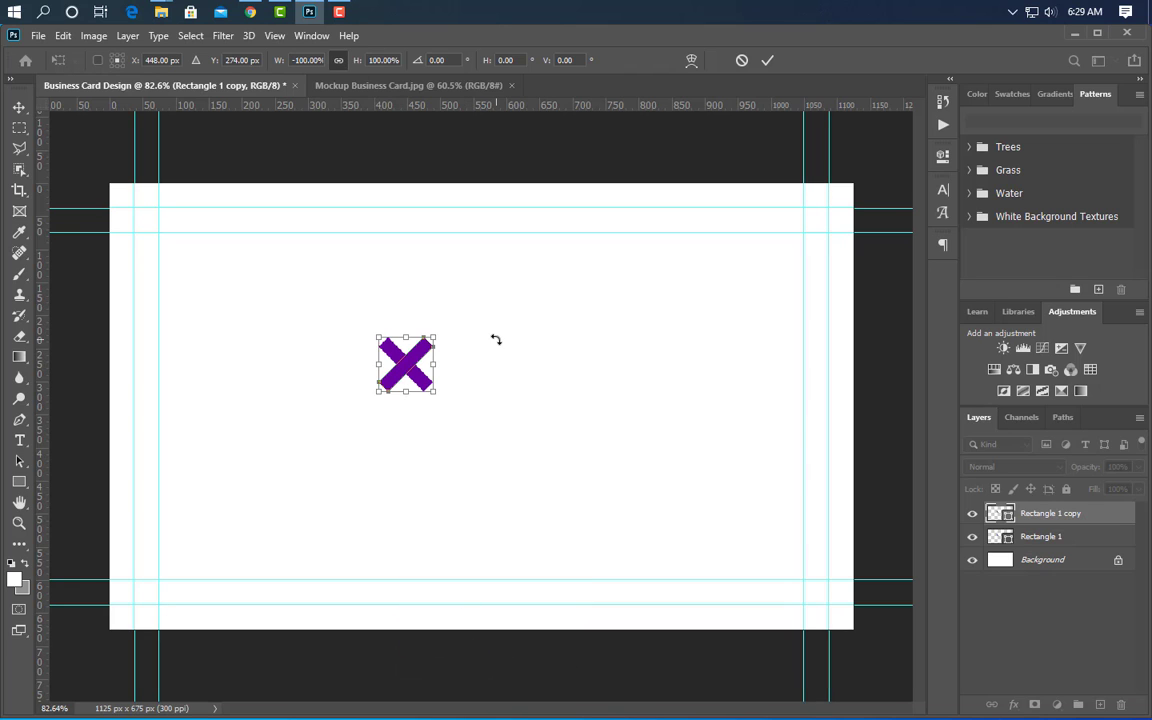
key("Up")
key("Up")
key("Up")
key("Up")
key("Up")
key("Up")
key("Up")
key("Up")
key("Up")
key("Up")
key("Up")
key("Up")
key("Up")
key("Up")
key("Up")
key("Up")
key("Up")
key("Up")
key("Up")
key("Up")
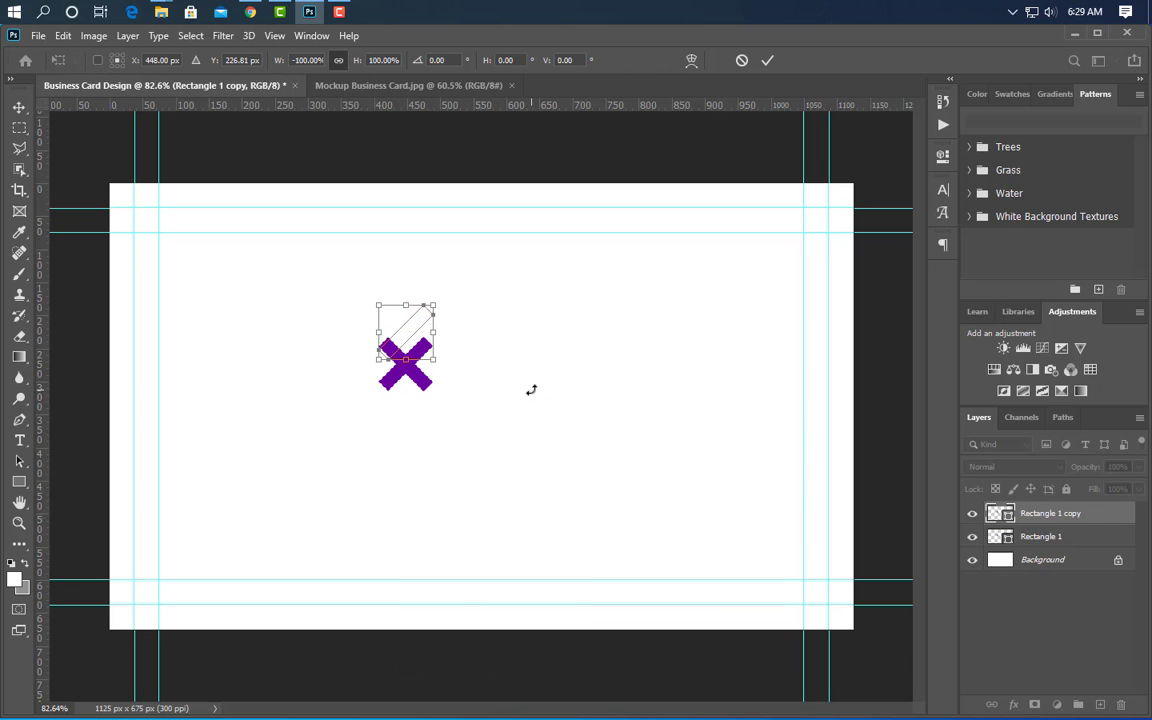
scroll(380, 345, "up", 10)
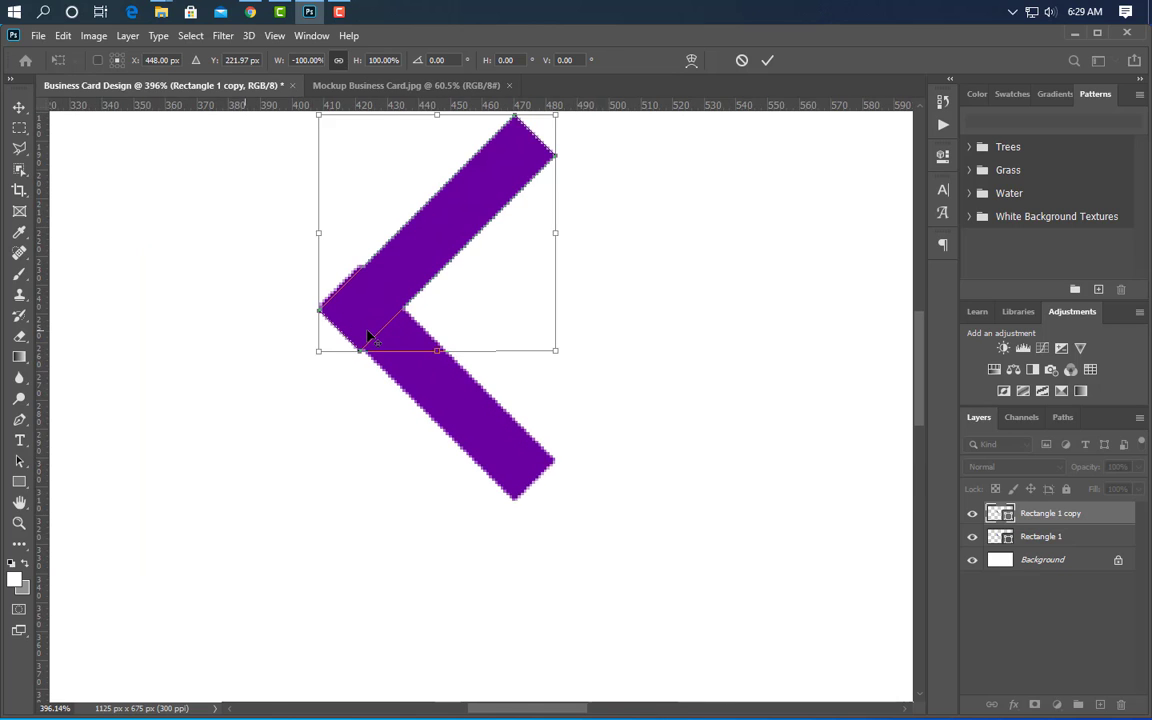
key("alt+space")
key("Escape")
key("Up")
key("Up")
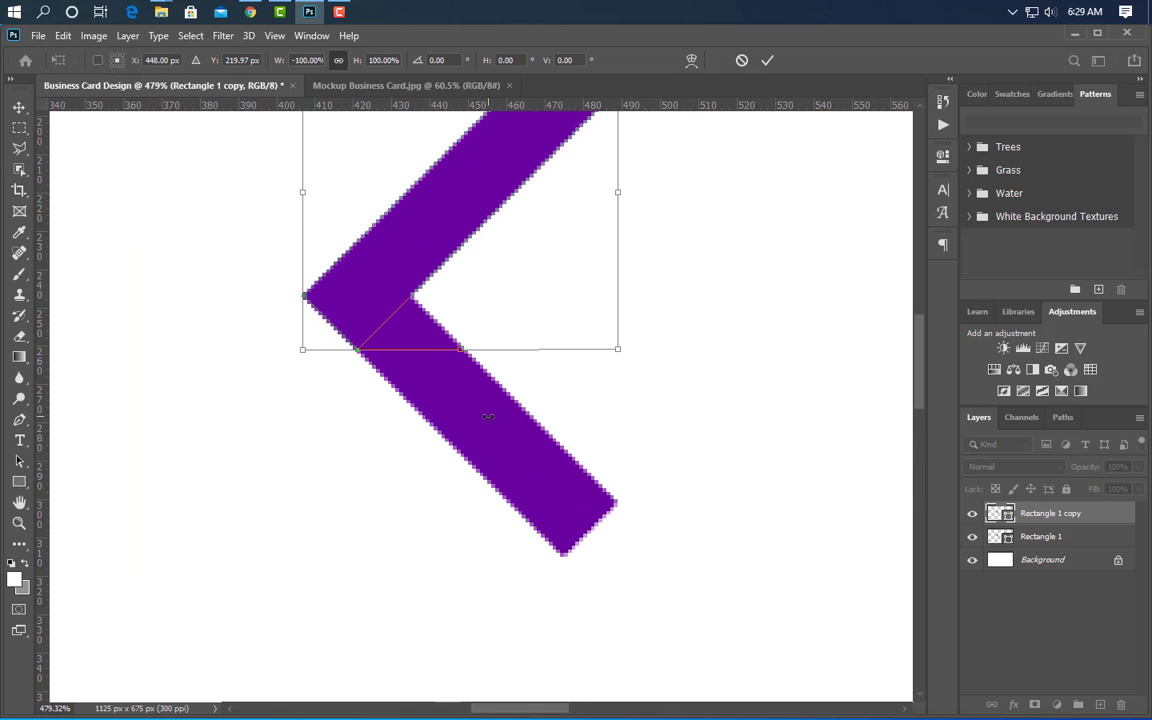
key("Return")
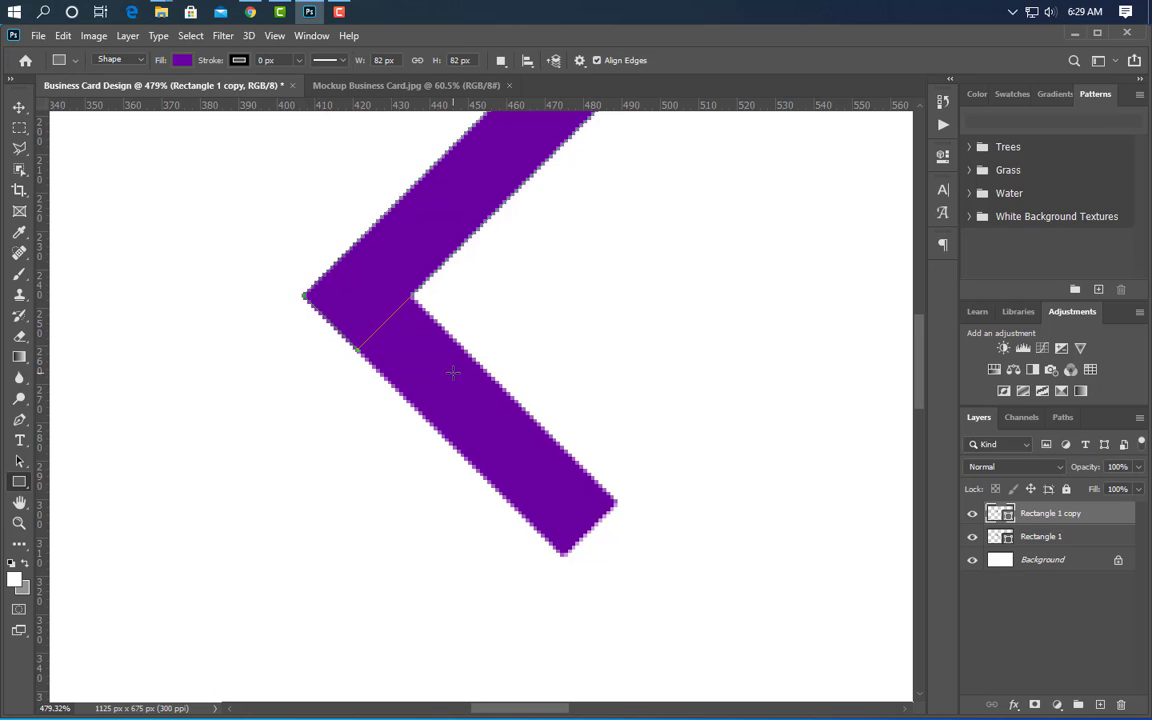
- Select both bar layers together for merging
scroll(425, 432, "down", 3)
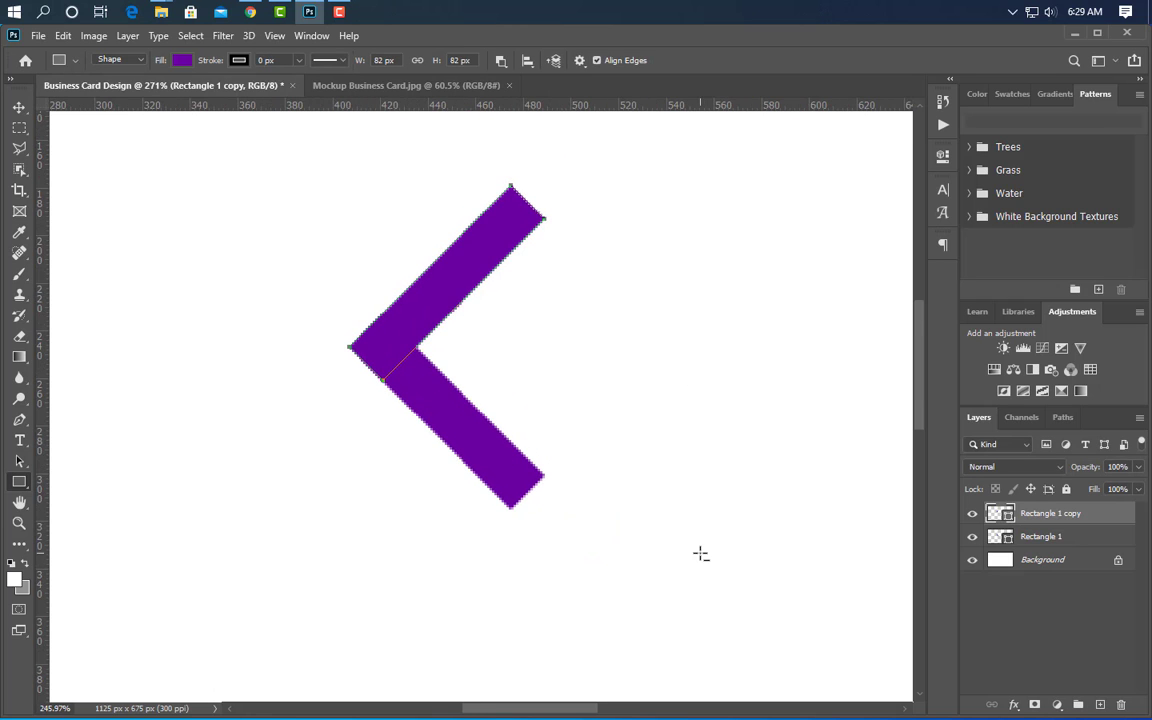
scroll(690, 554, "down", 8)
scroll(466, 565, "up", 2)
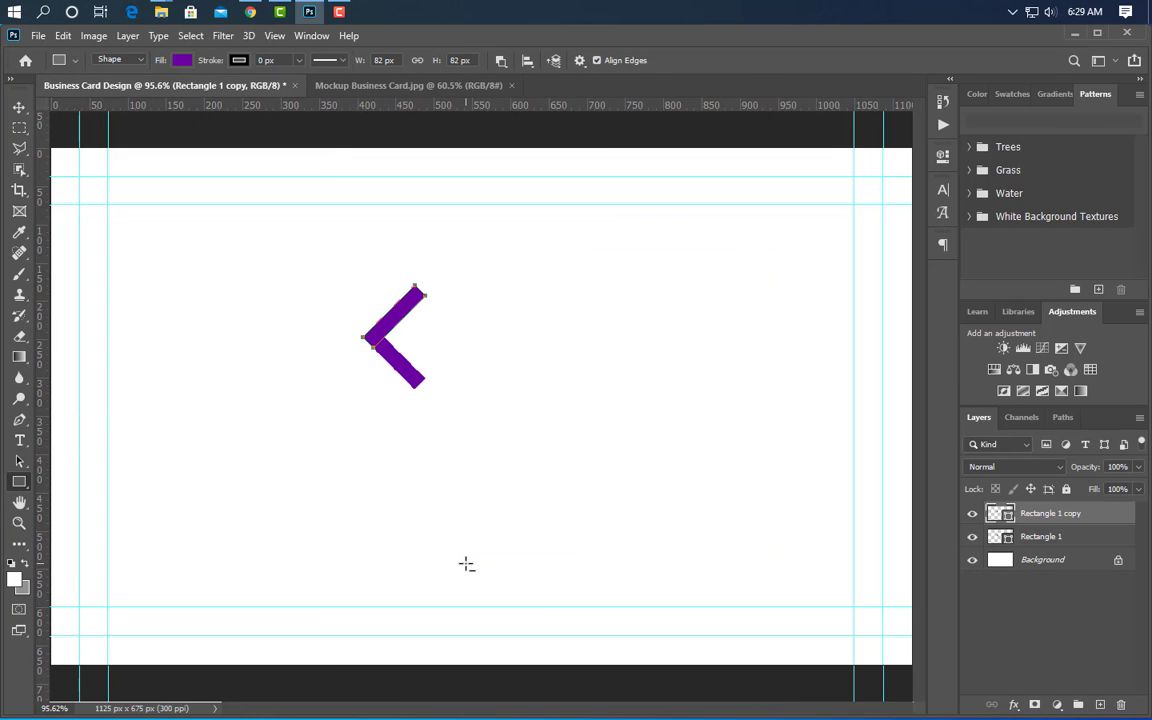
left_click(1081, 542, "shift")
right_click(1090, 530)
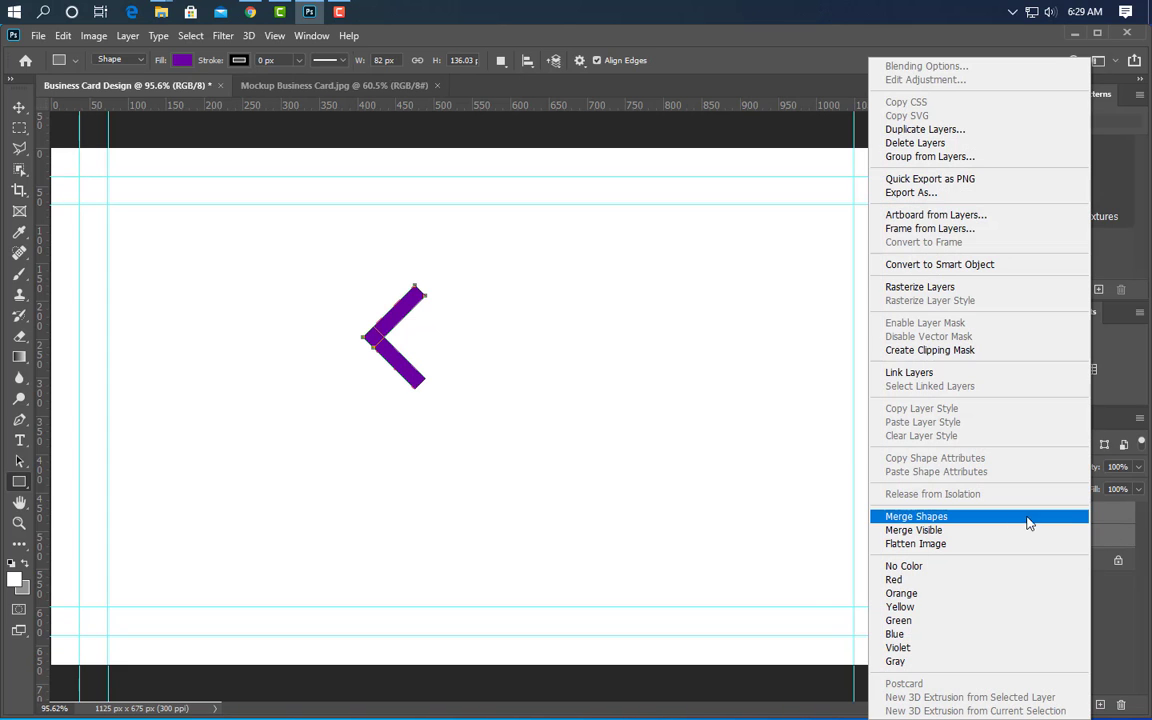
- Merge the bars into one chevron, rasterize it, and delete its top tip
left_click(954, 525)
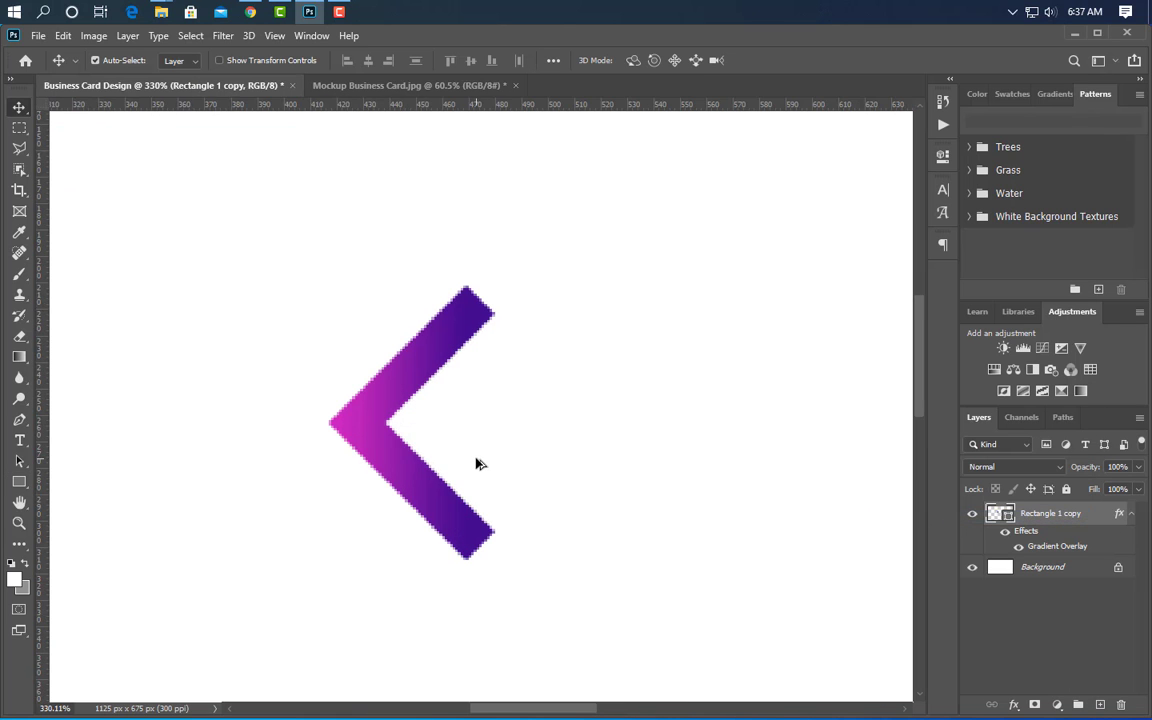
scroll(386, 478, "up", 3)
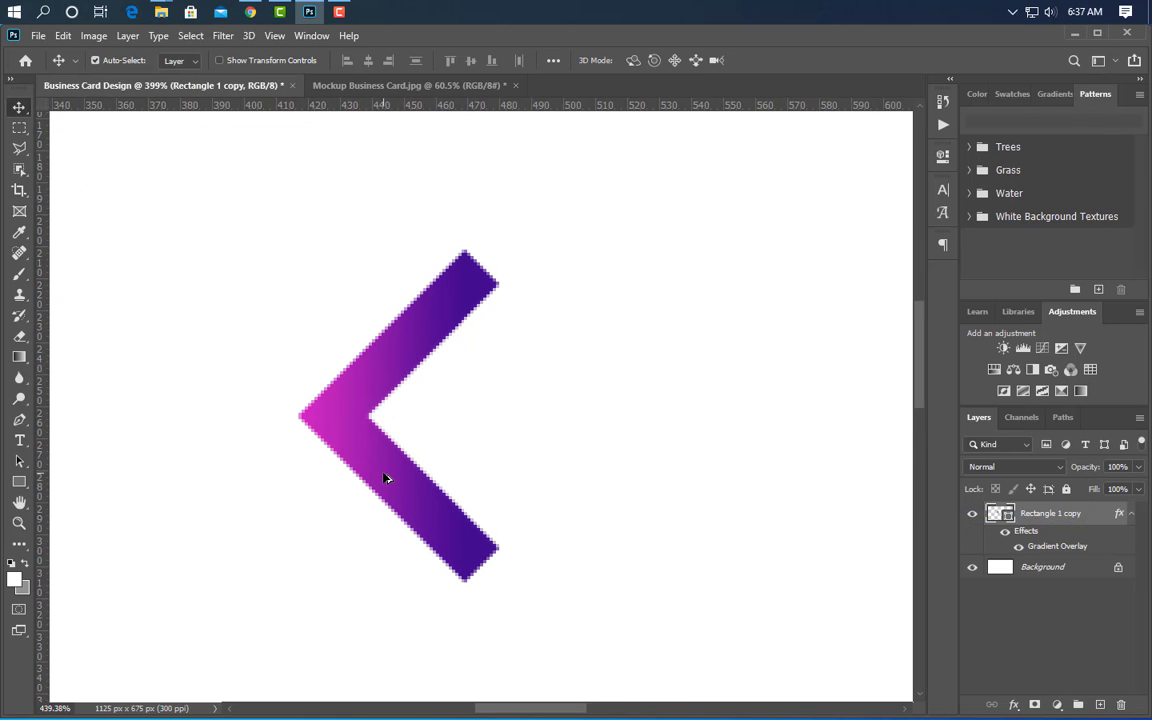
left_click(19, 128)
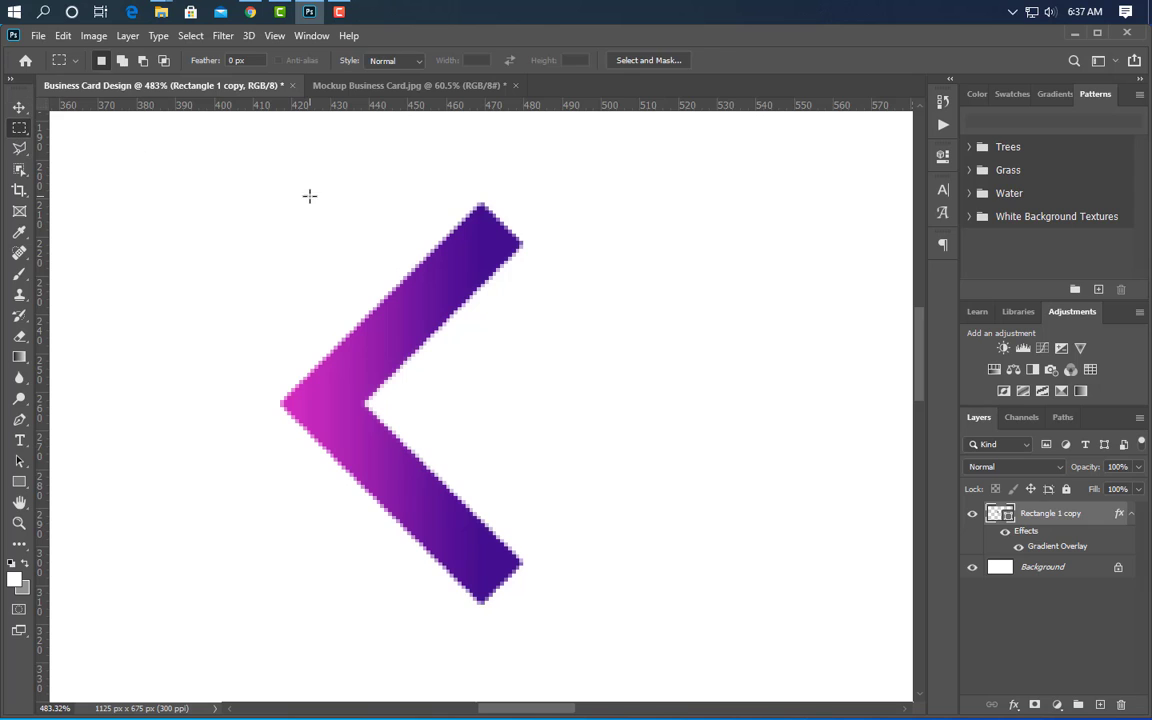
left_click_drag(361, 157, 616, 244)
right_click(1083, 511)
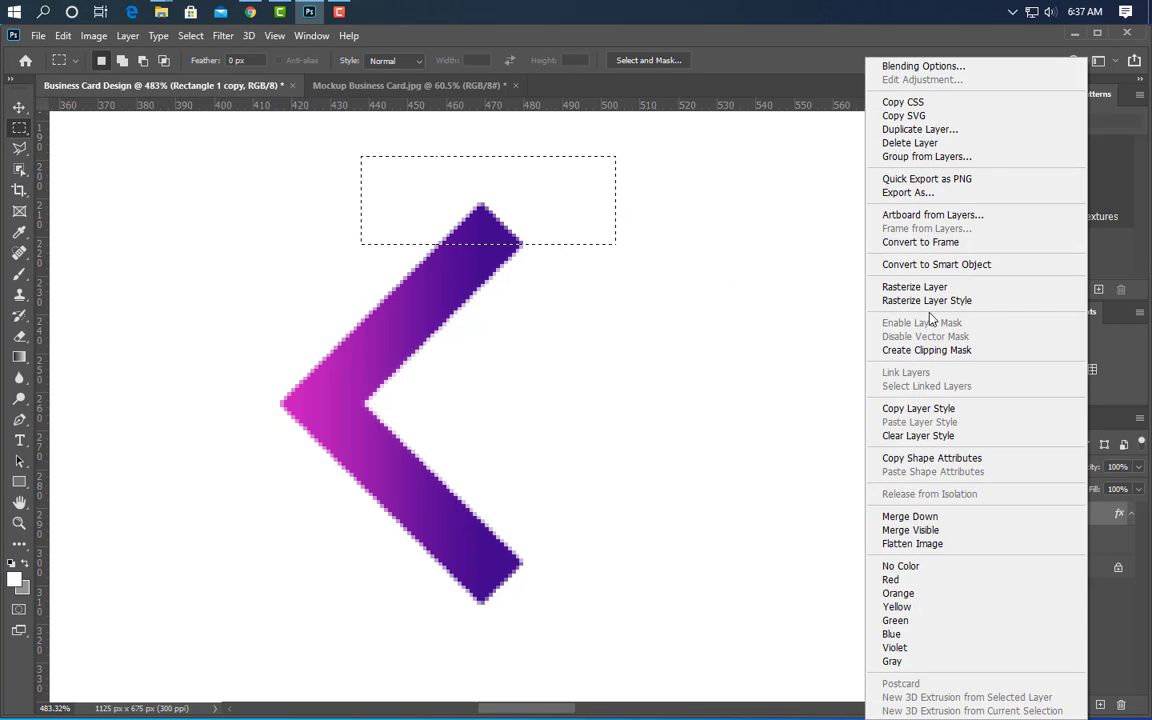
left_click(914, 287)
key("Delete")
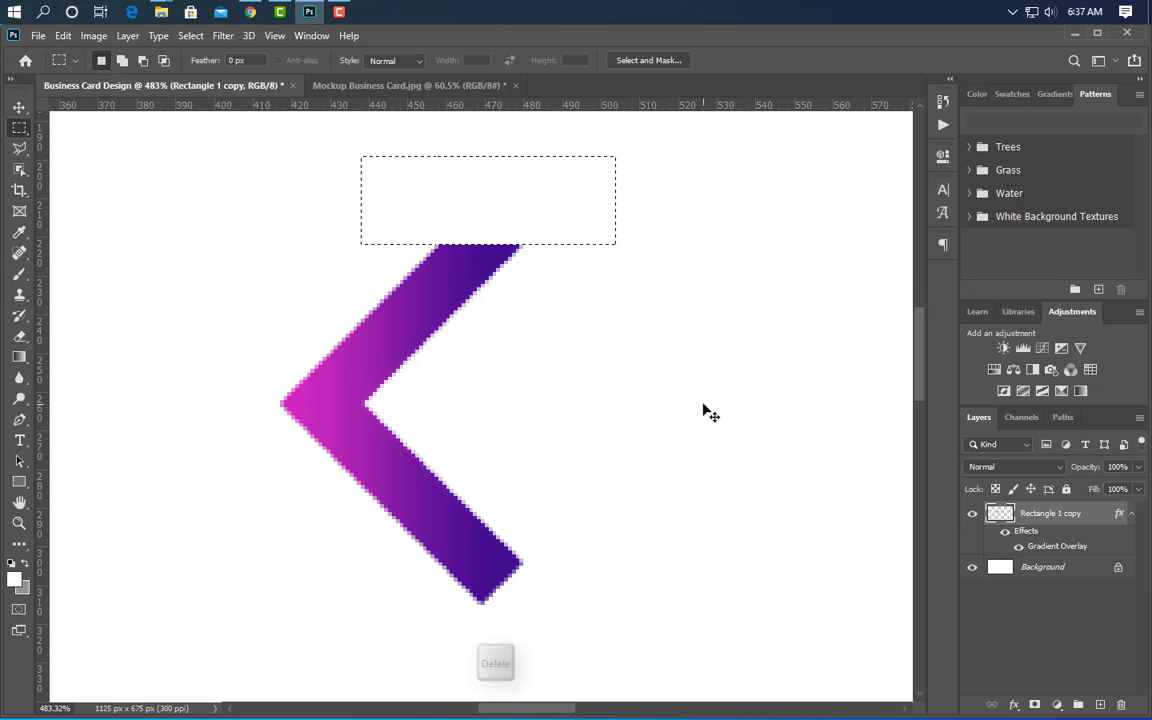
key("ctrl+d")
- Trim the chevron's bottom tip flat and clear the selection
left_click_drag(584, 567, 346, 628)
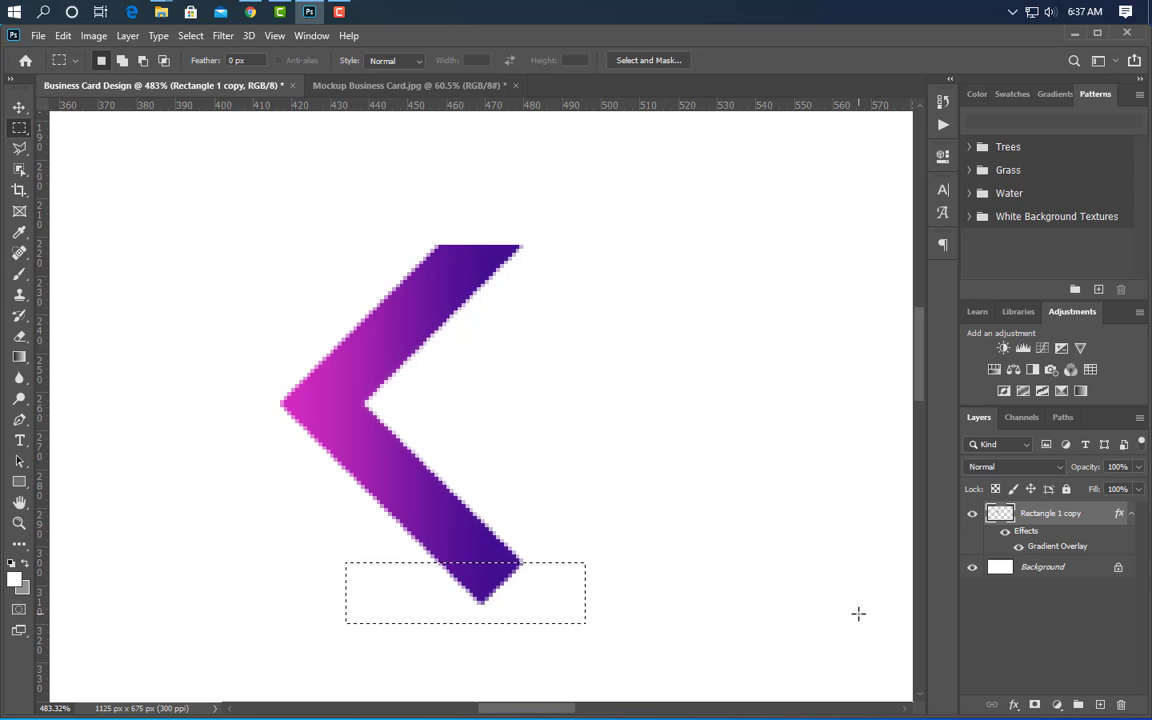
key("Delete")
key("ctrl+d")
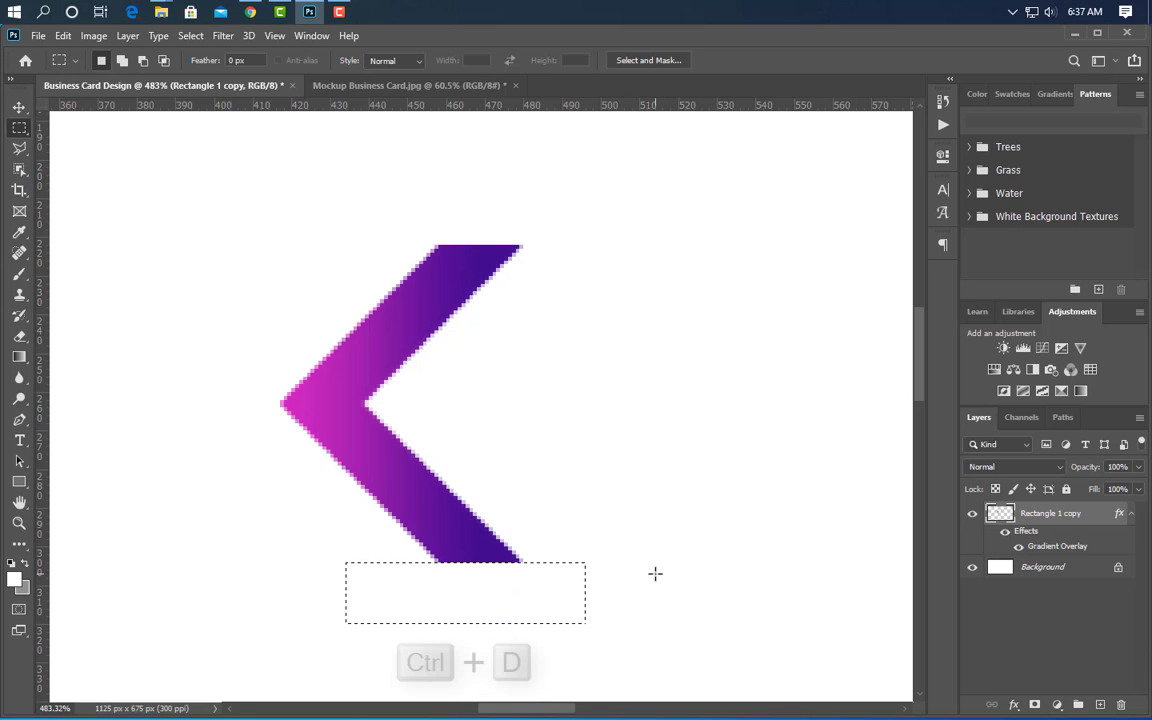
key("ctrl+d")
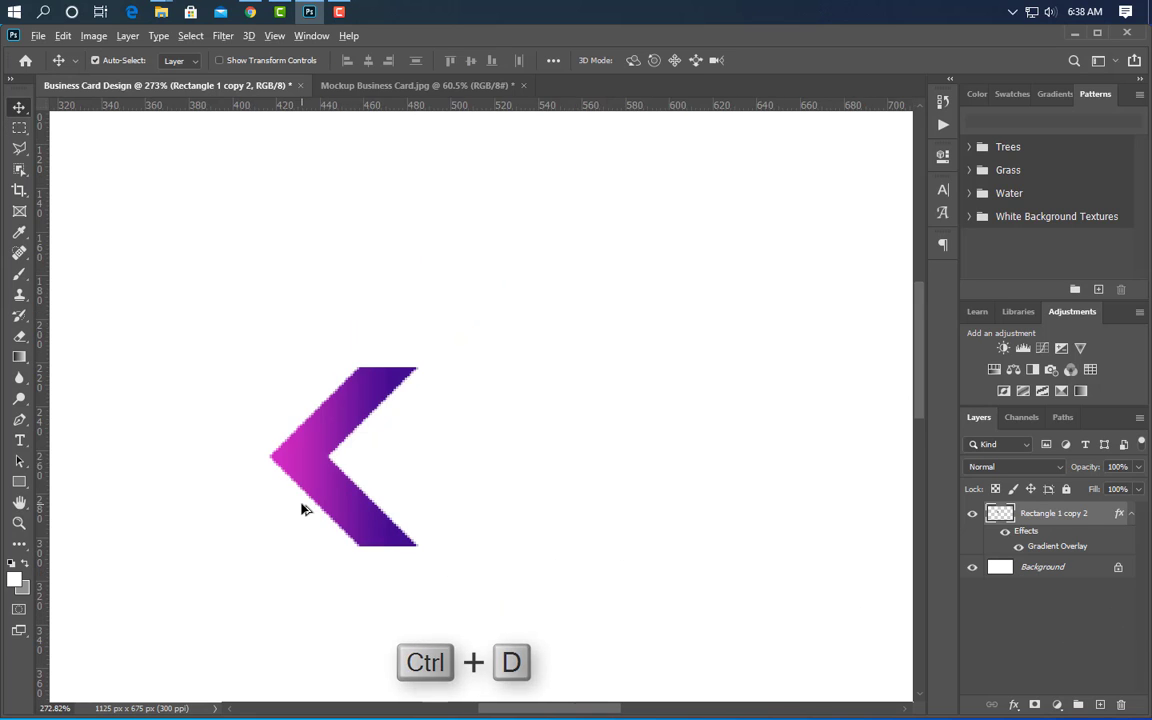
scroll(302, 508, "down", 5)
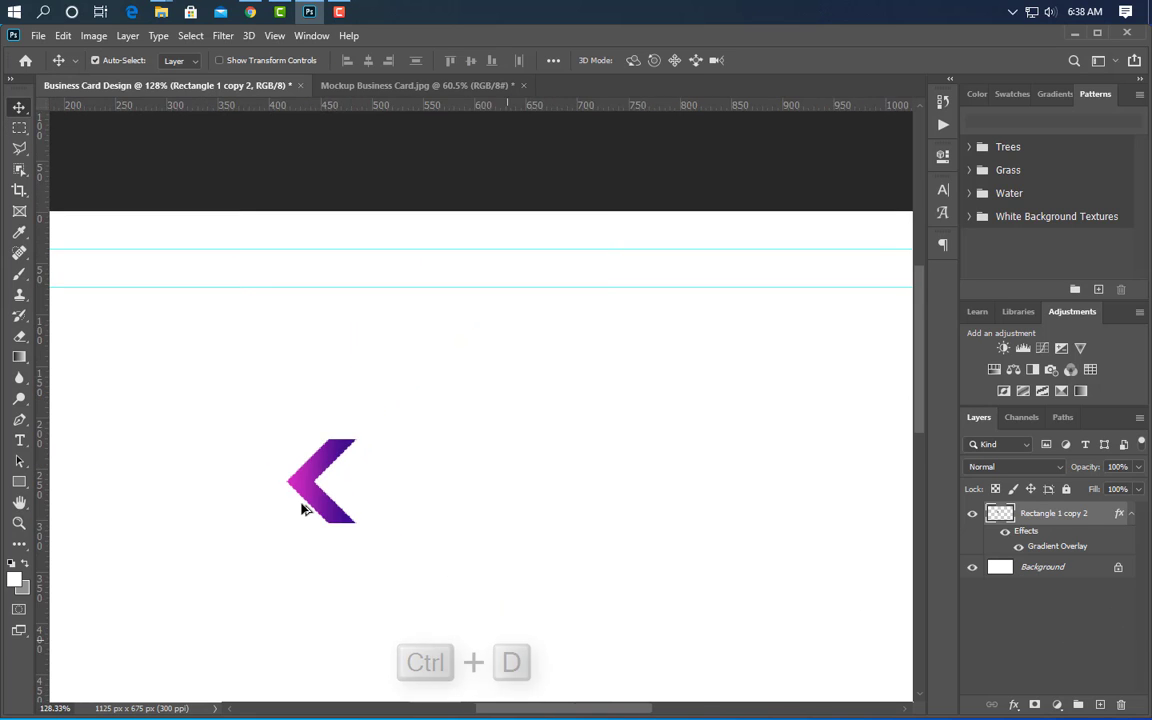
scroll(302, 508, "down", 3)
scroll(456, 490, "up", 2)
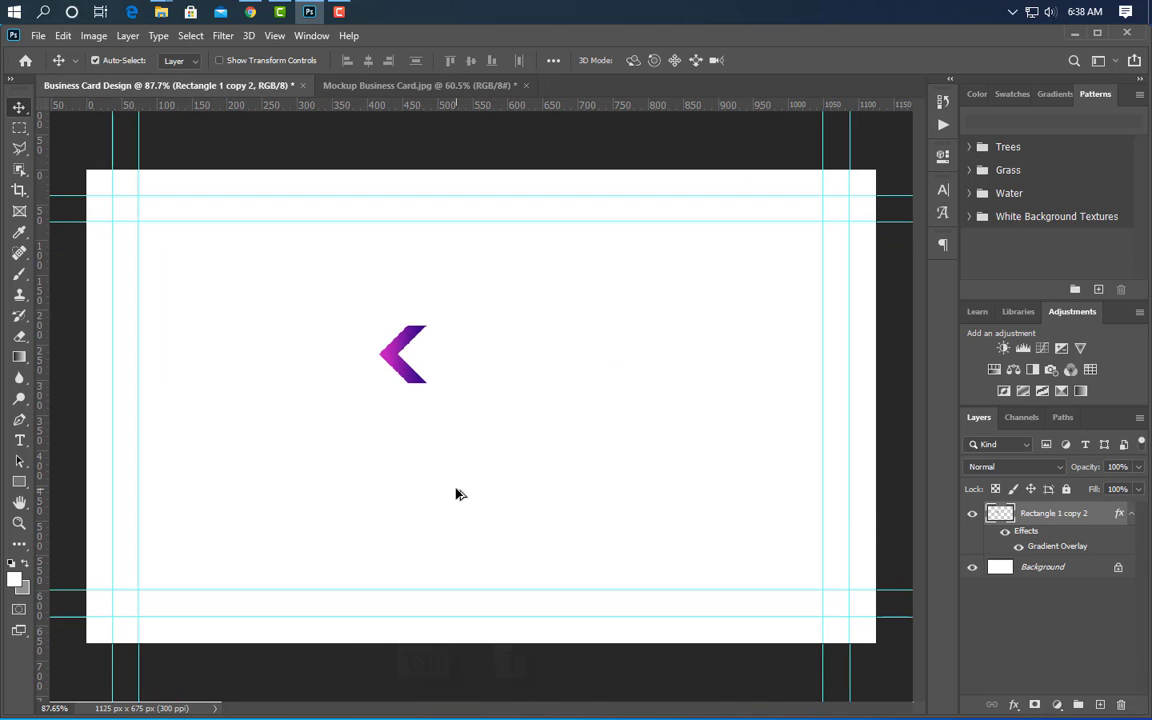
- Move the chevron down to the card's lower left
key("ctrl+t")
left_click_drag(408, 374, 295, 608)
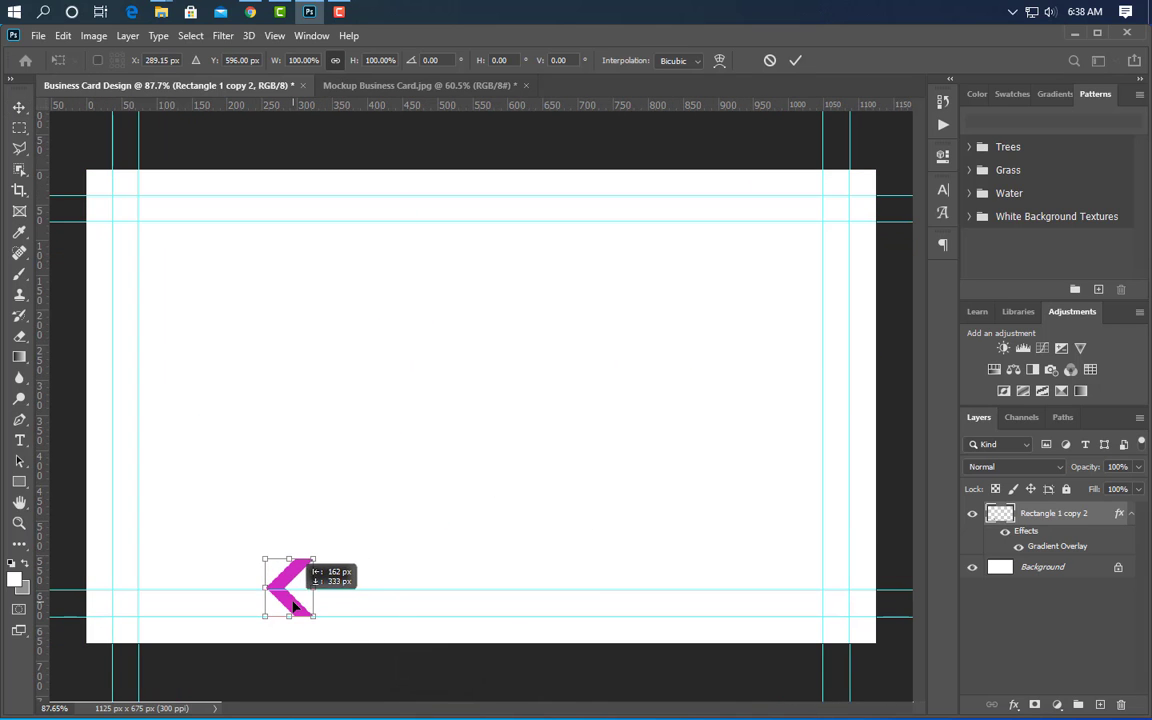
left_click(795, 61)
- Duplicate the chevron, flip the copy horizontally, and shift it to the right side
left_click_drag(1105, 519, 1100, 705)
key("ctrl+t")
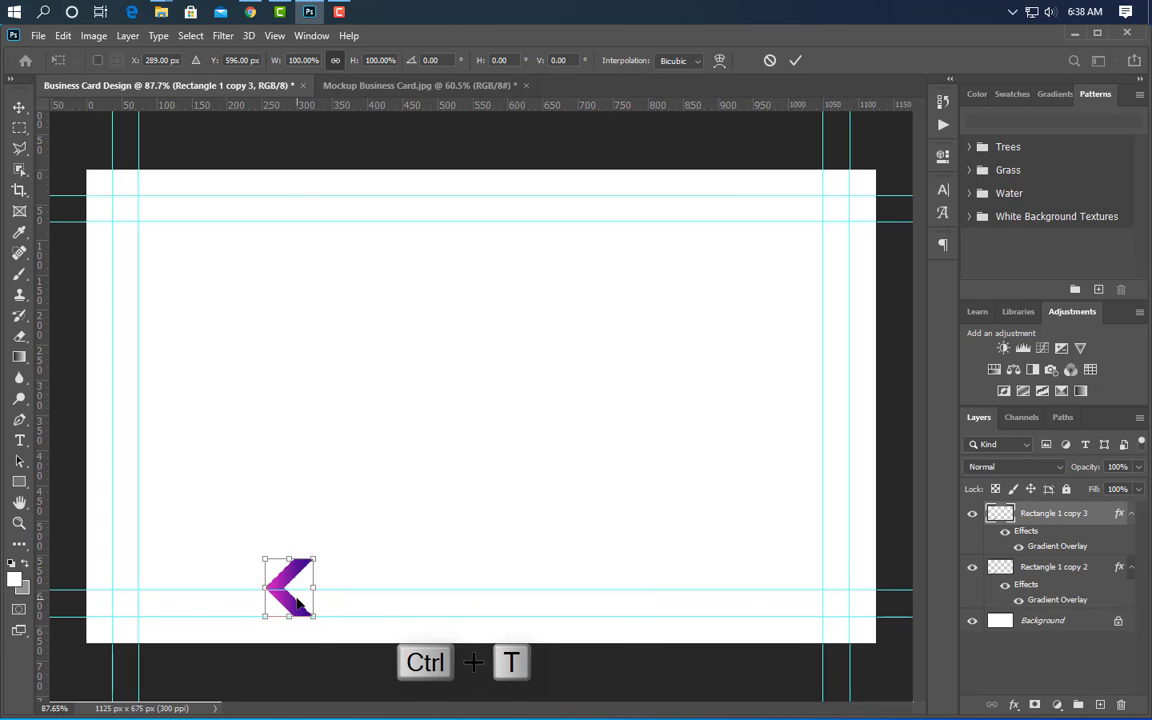
right_click(296, 597)
left_click(338, 577)
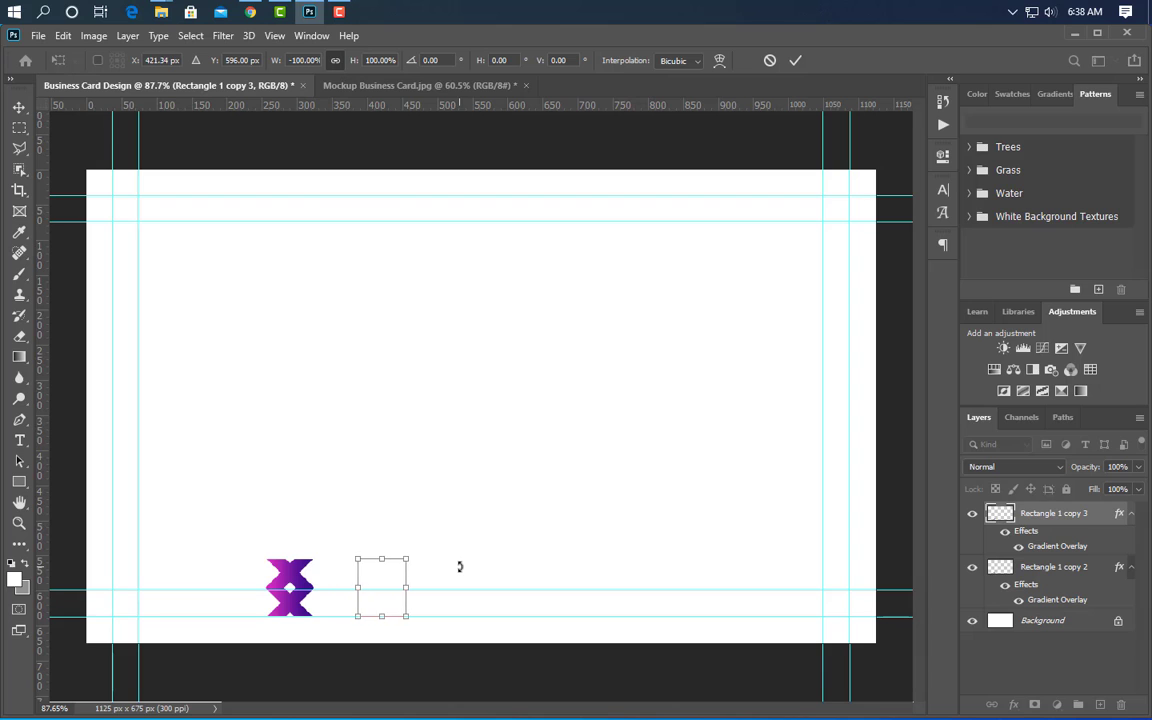
key("shift+Right")
key("shift+Right")
key("shift+Right")
key("shift+Right")
key("shift+Right")
key("shift+Right")
key("shift+Right")
key("shift+Right")
key("shift+Right")
key("shift+Right")
key("shift+Right")
key("shift+Right")
key("shift+Right")
key("shift+Right")
key("shift+Right")
key("shift+Right")
key("shift+Right")
key("shift+Right")
key("shift+Right")
key("shift+Right")
key("Right")
key("Right")
key("Right")
key("Right")
key("Right")
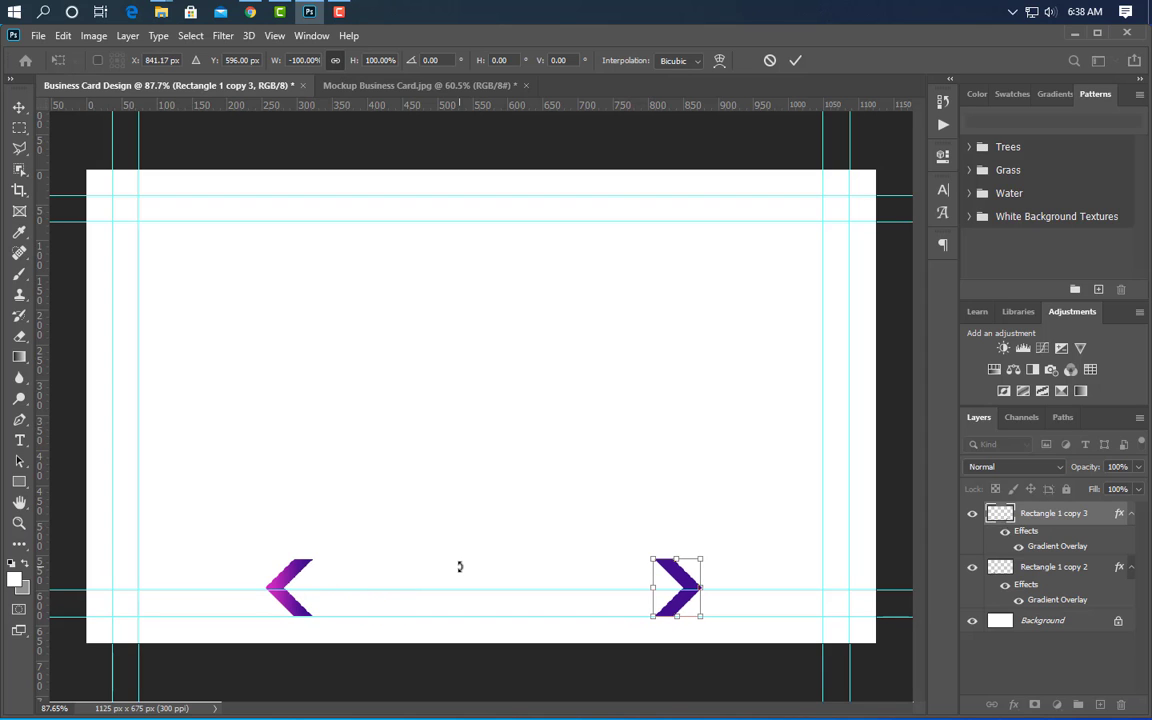
left_click(796, 61)
scroll(339, 674, "up", 4)
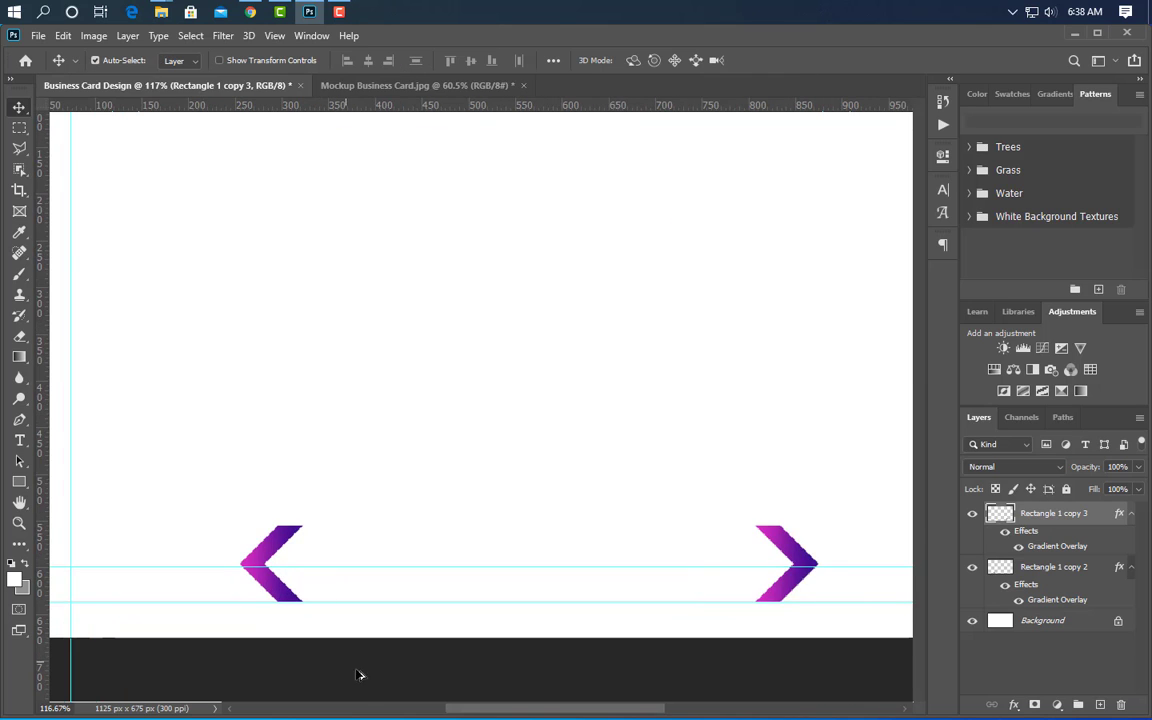
- Draw a roughly 552 × 83 px rectangle between the chevrons and fill it dark red #a62222
left_click(22, 483)
scroll(603, 622, "up", 2)
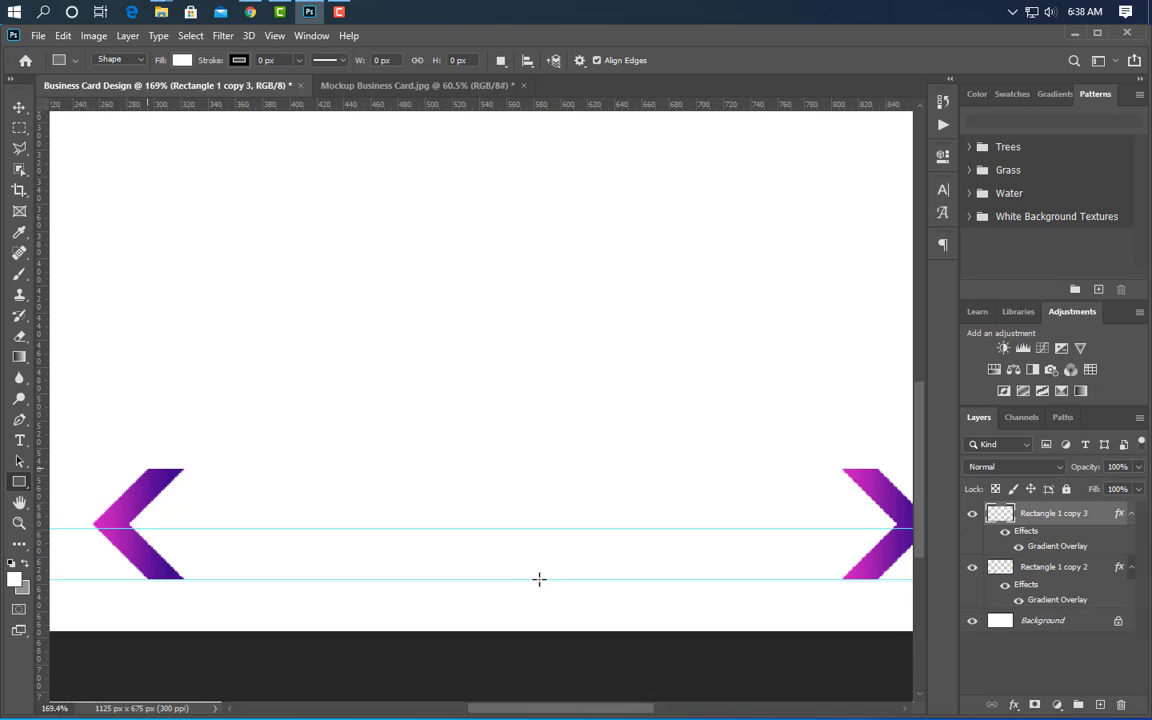
left_click_drag(148, 467, 896, 578)
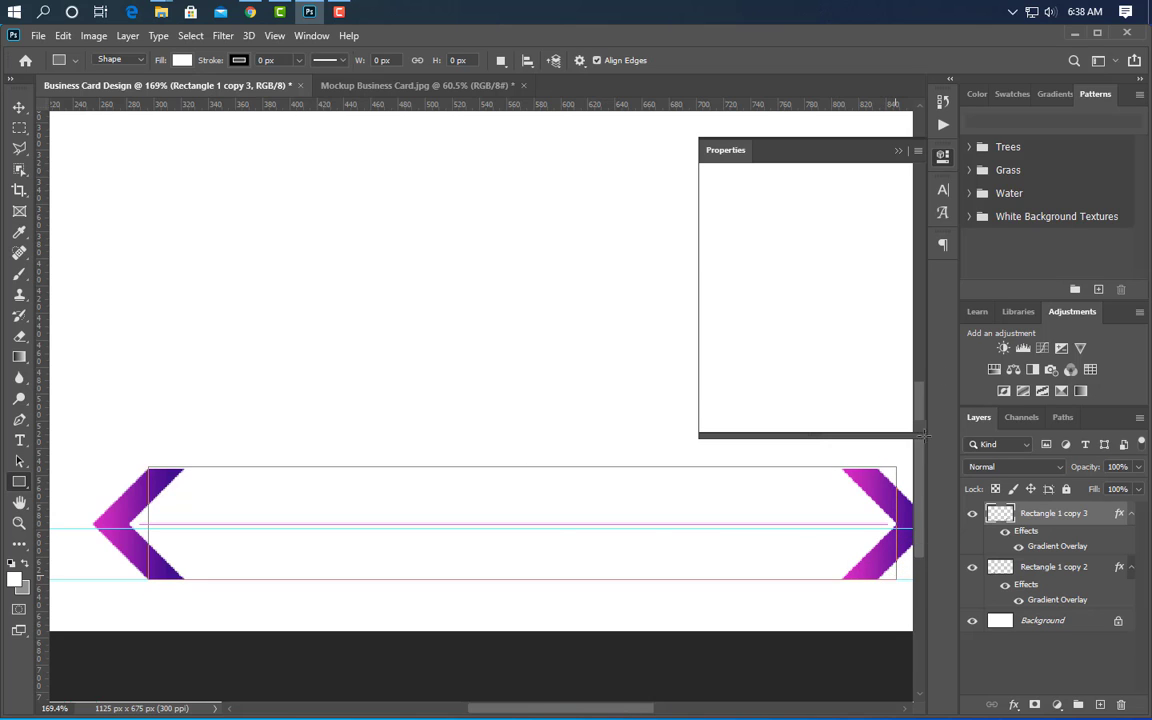
left_click(903, 147)
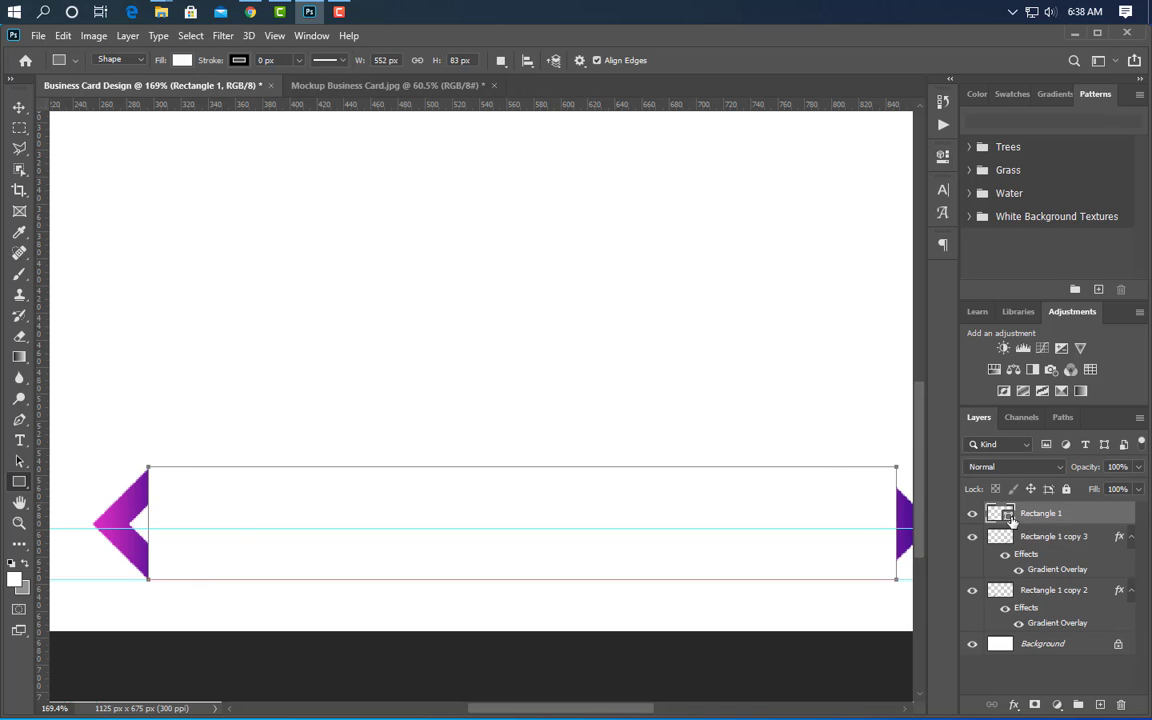
double_click(1010, 519)
left_click(890, 513)
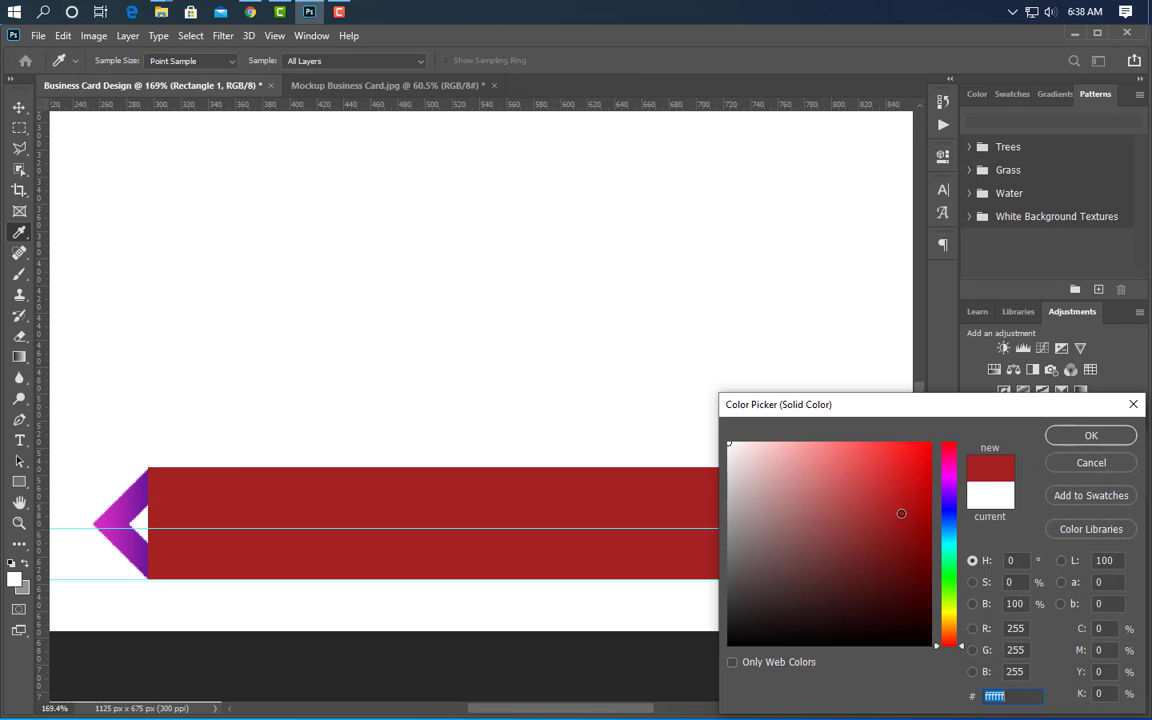
left_click(1091, 435)
key("v")
left_click(115, 520)
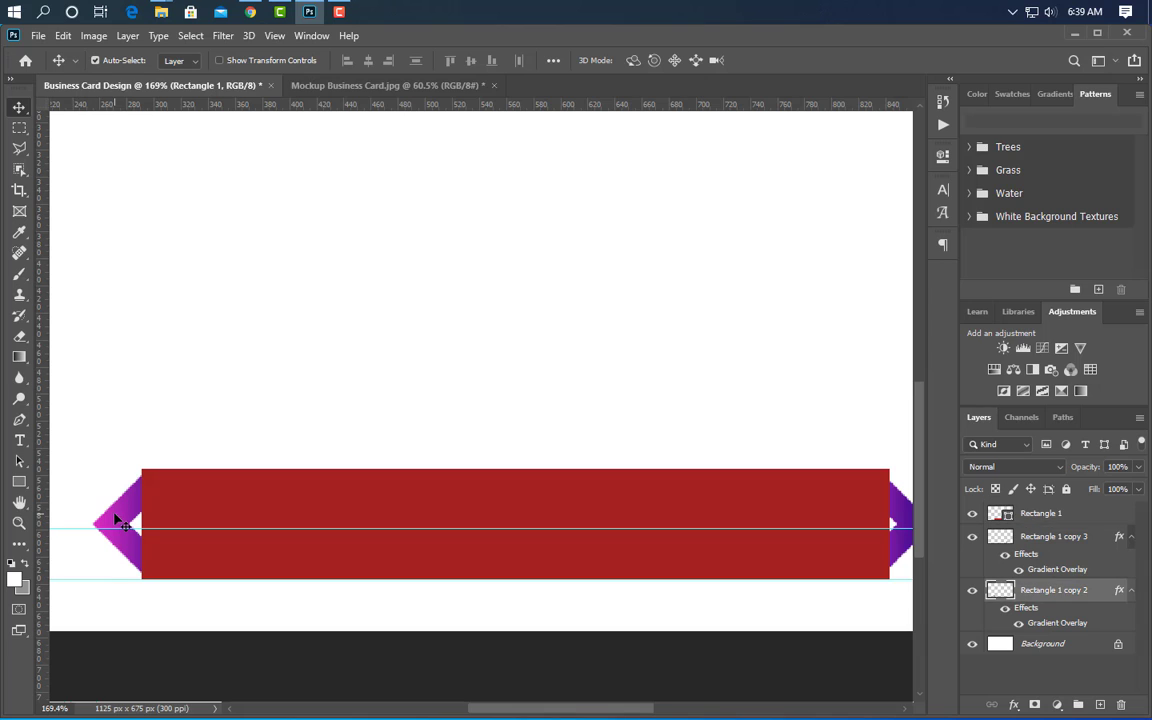
- Copy both chevrons inward over the red rectangle and merge the copies into one layer
left_click_drag(131, 522, 167, 522)
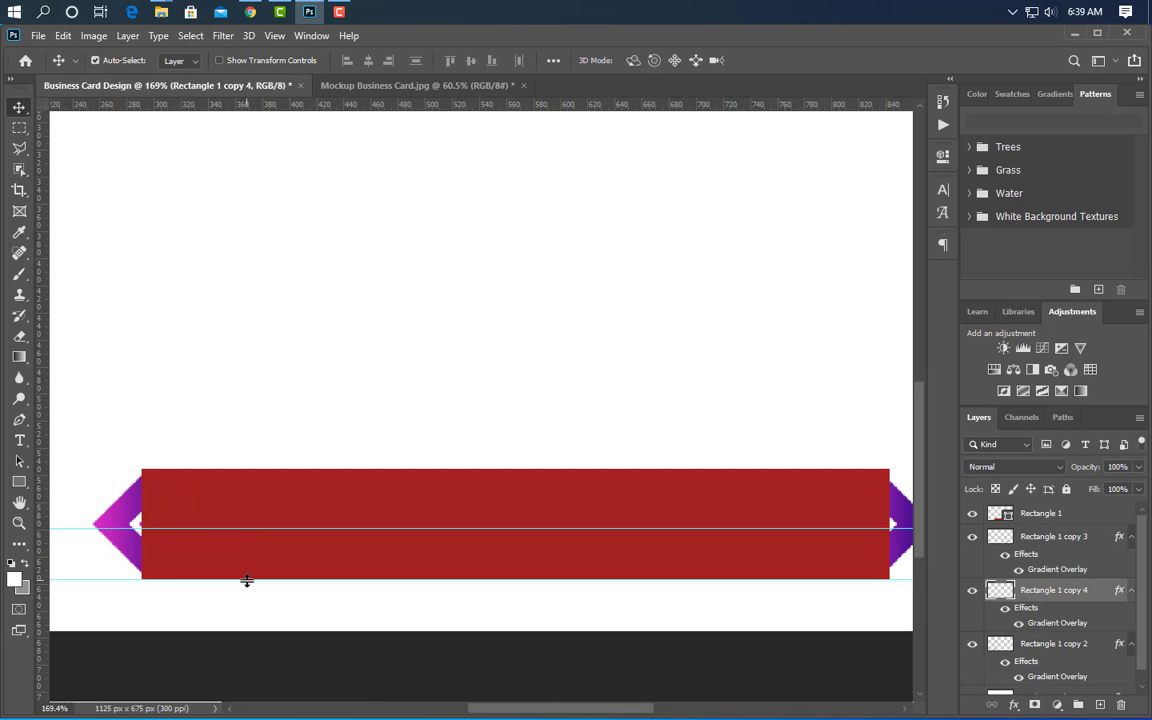
left_click_drag(1081, 592, 1079, 505)
left_click_drag(900, 540, 838, 540)
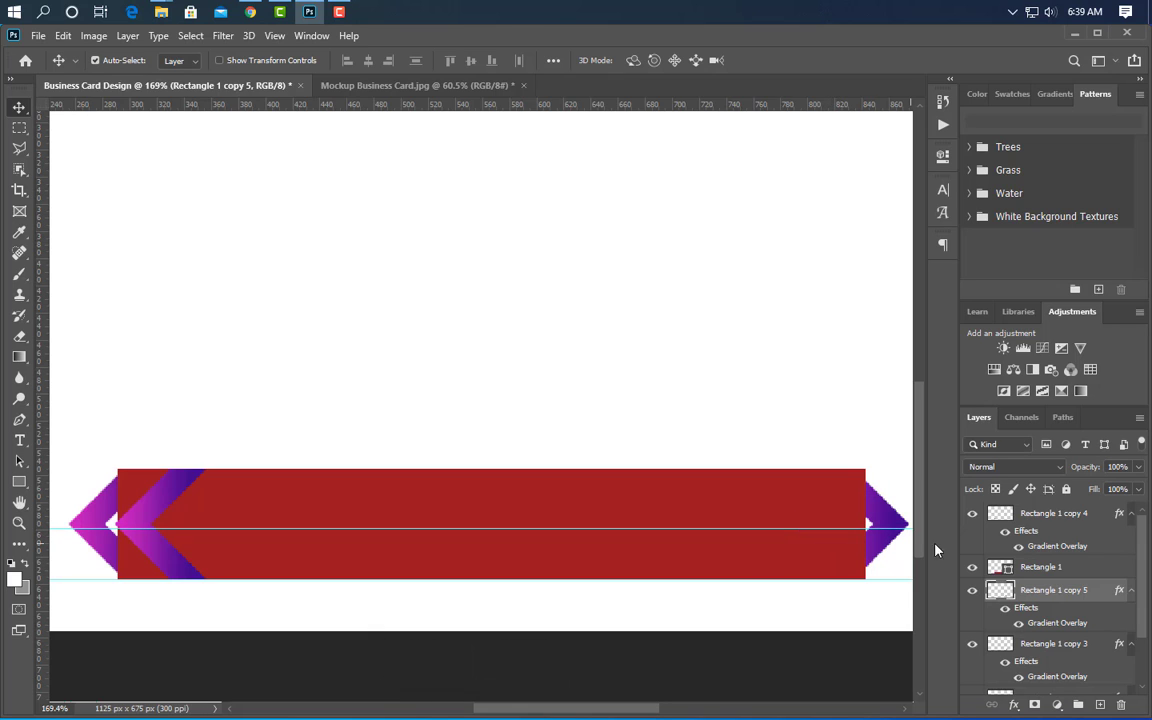
left_click_drag(1082, 502, 1082, 504)
left_click(1076, 573, "shift")
right_click(1074, 521)
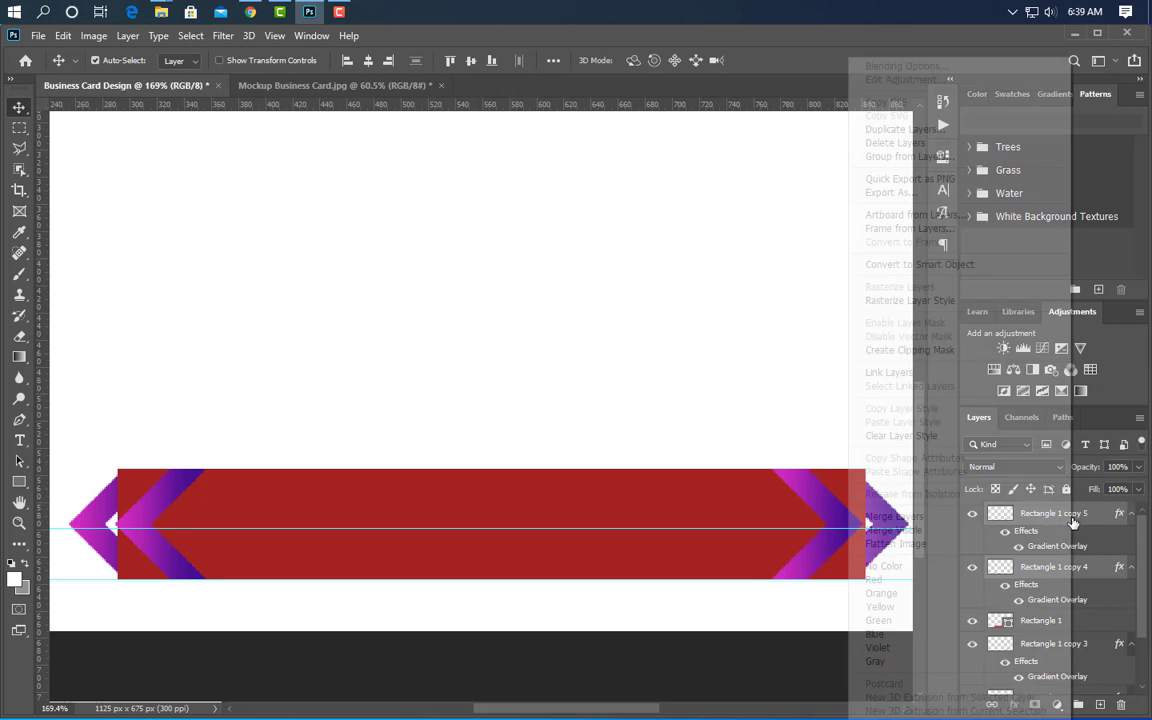
left_click(915, 519)
- Load the merged copies as a selection, delete that layer, and cut the notches from the rasterized rectangle
left_click(1005, 516, "ctrl")
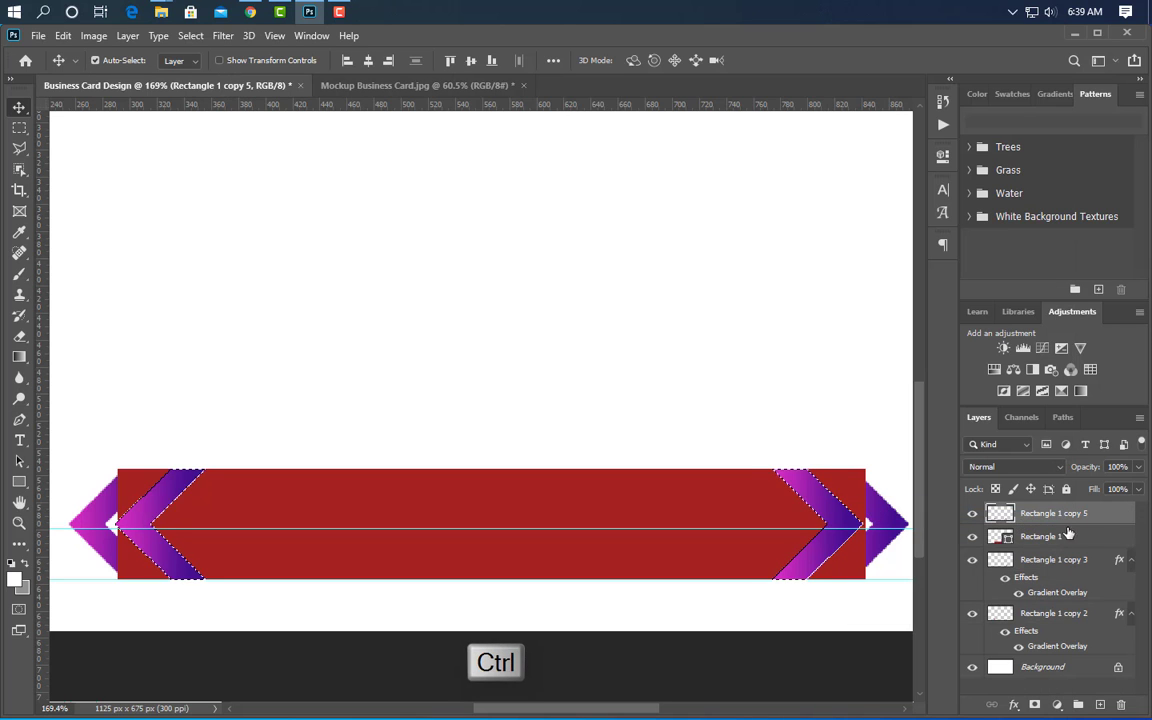
left_click_drag(1105, 518, 1121, 704)
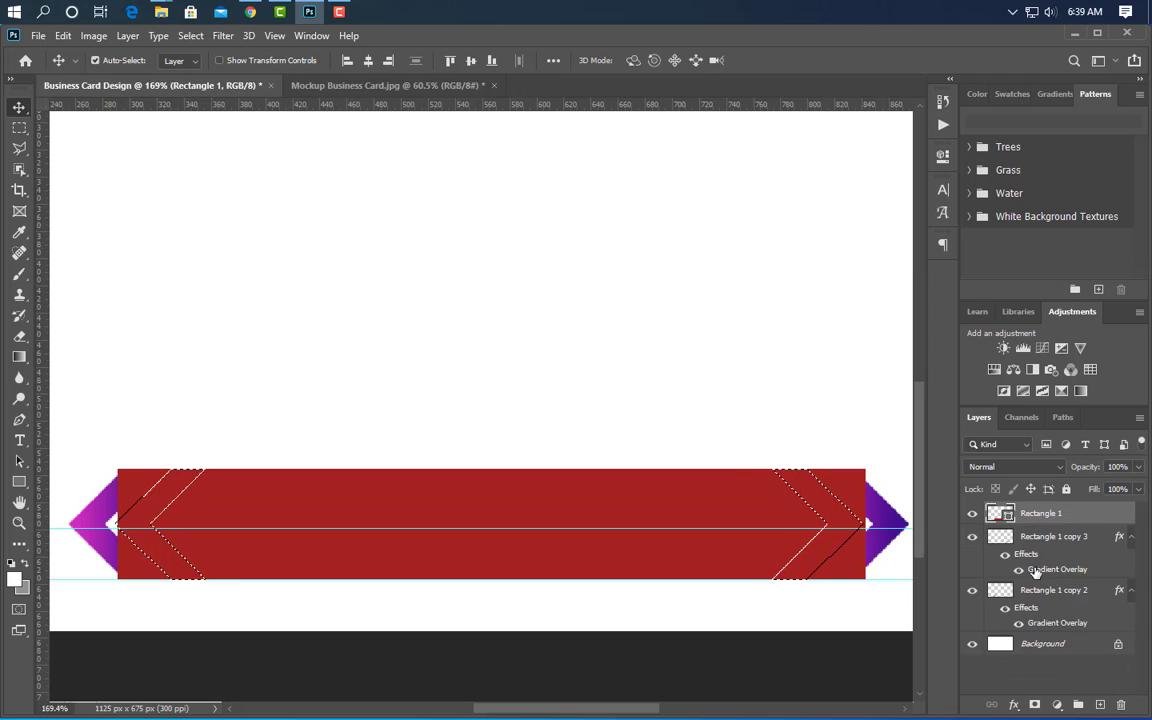
right_click(1062, 513)
left_click(891, 287)
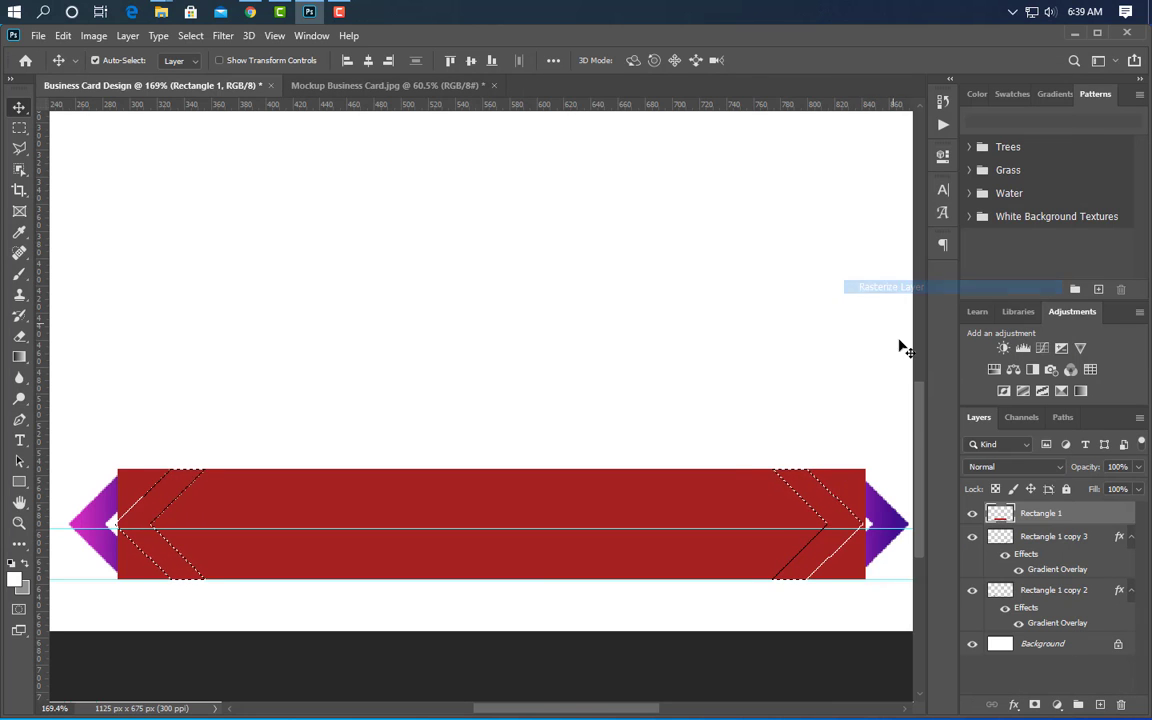
key("Delete")
key("ctrl+d")
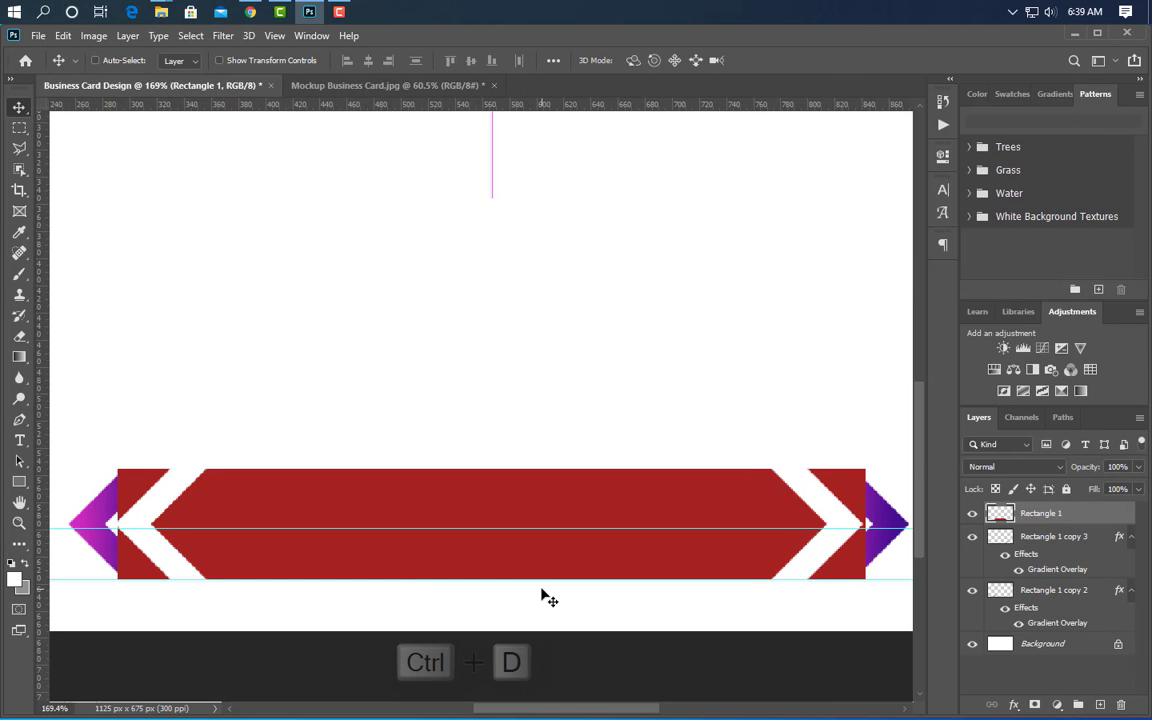
- Erase the leftover red block left of the left notch with a smaller eraser
left_click(20, 338)
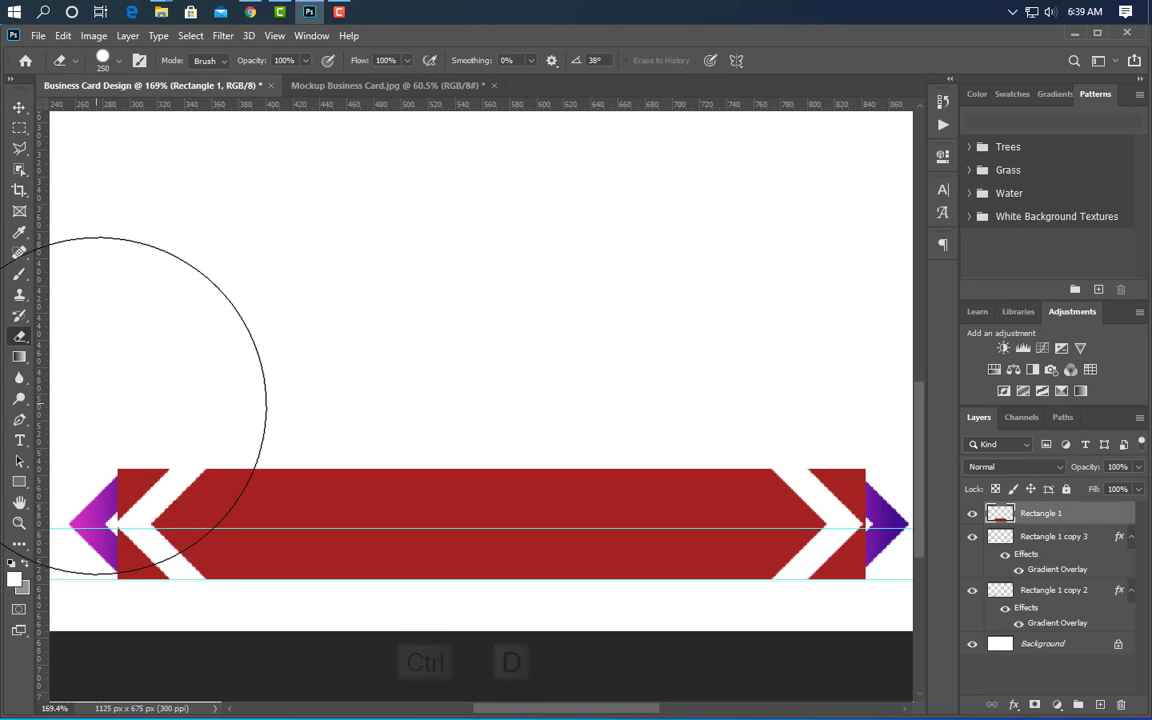
key("bracketleft")
key("bracketleft")
key("bracketleft")
key("bracketleft")
key("bracketleft")
key("bracketleft")
key("bracketleft")
key("bracketleft")
key("bracketleft")
key("bracketleft")
key("bracketleft")
key("bracketleft")
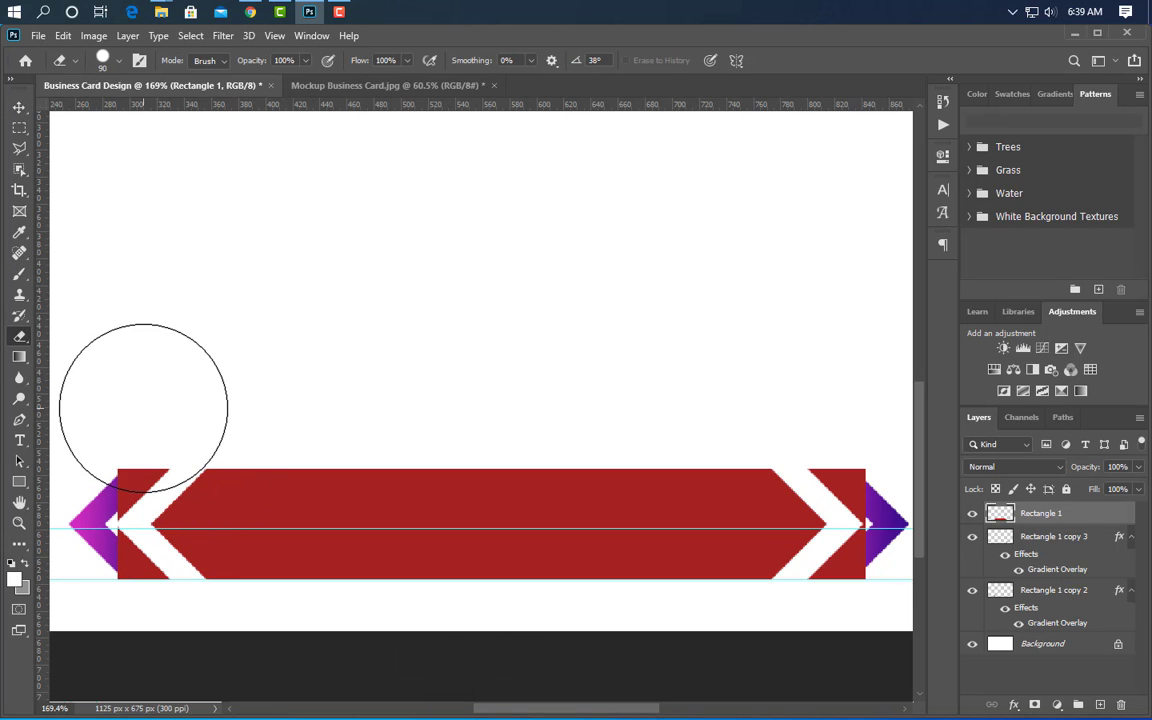
left_click_drag(158, 451, 128, 488)
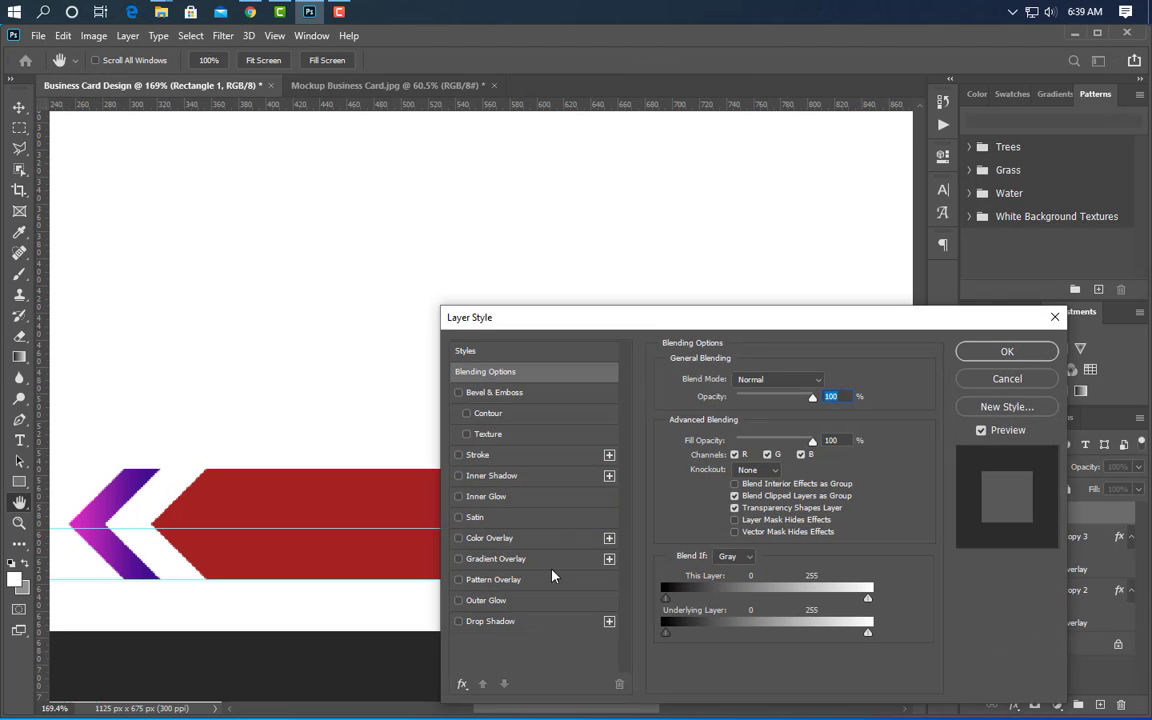
- Apply the pink-to-purple gradient overlay to the banner
left_click(545, 561)
left_click_drag(697, 325, 690, 643)
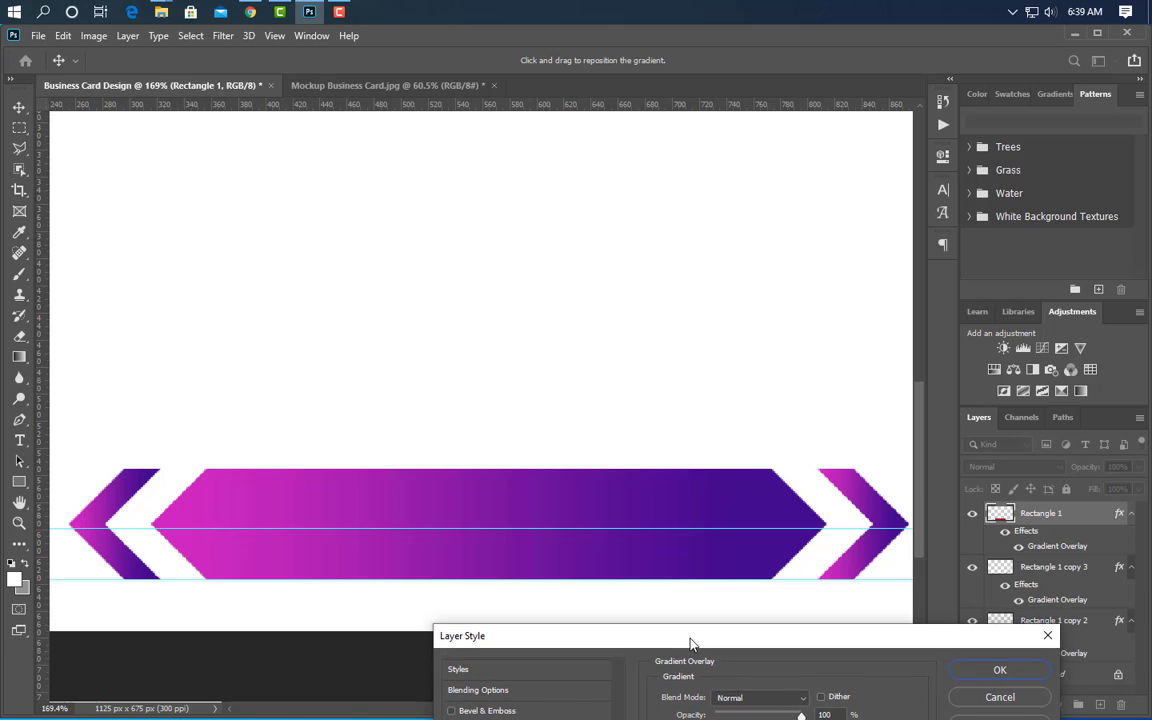
left_click(1006, 671)
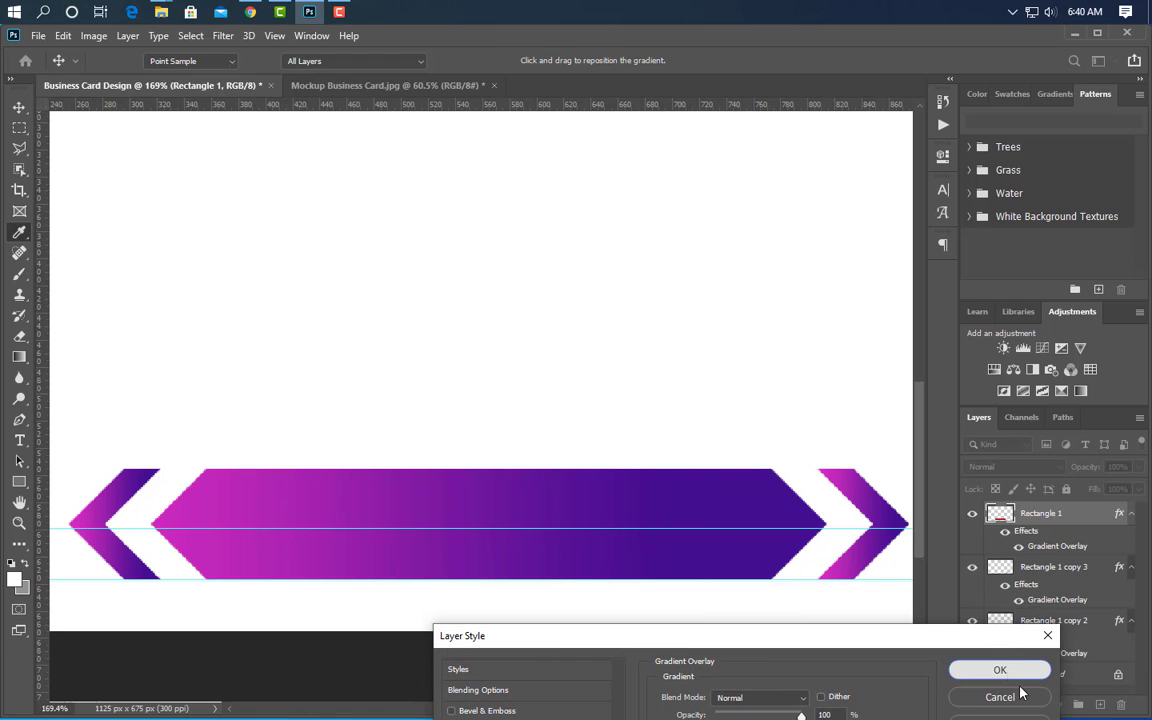
key("v")
scroll(391, 427, "down", 4)
scroll(95, 676, "up", 2)
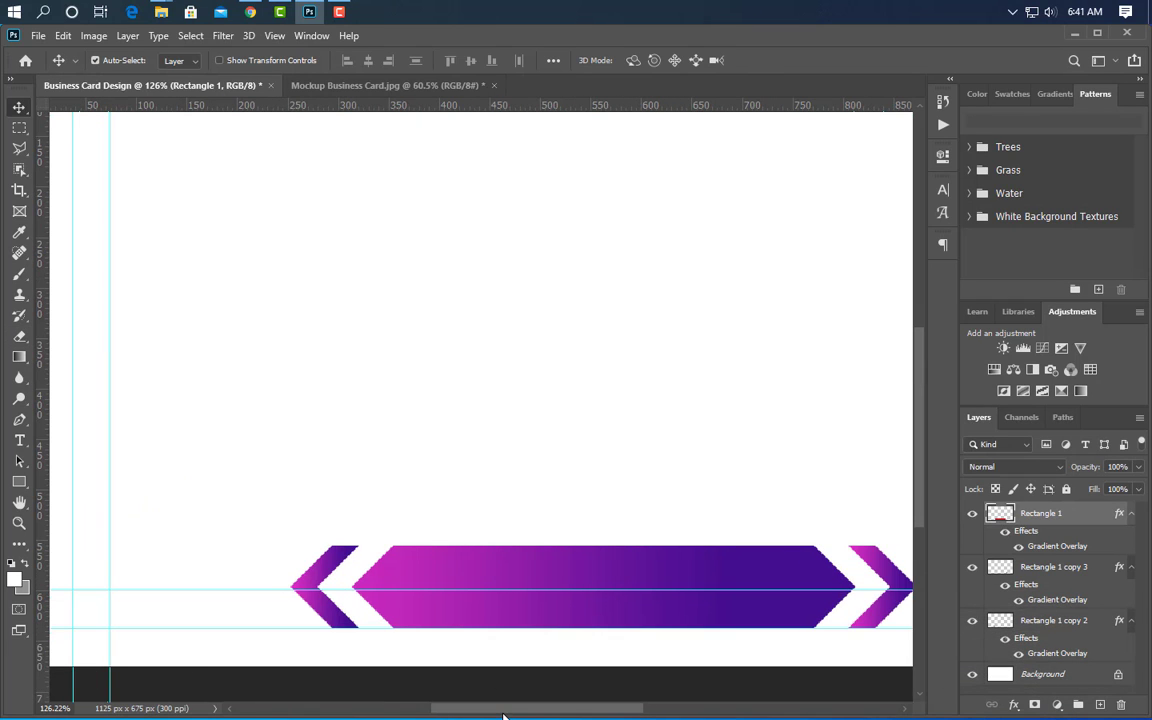
left_click_drag(503, 713, 472, 715)
left_click(19, 484)
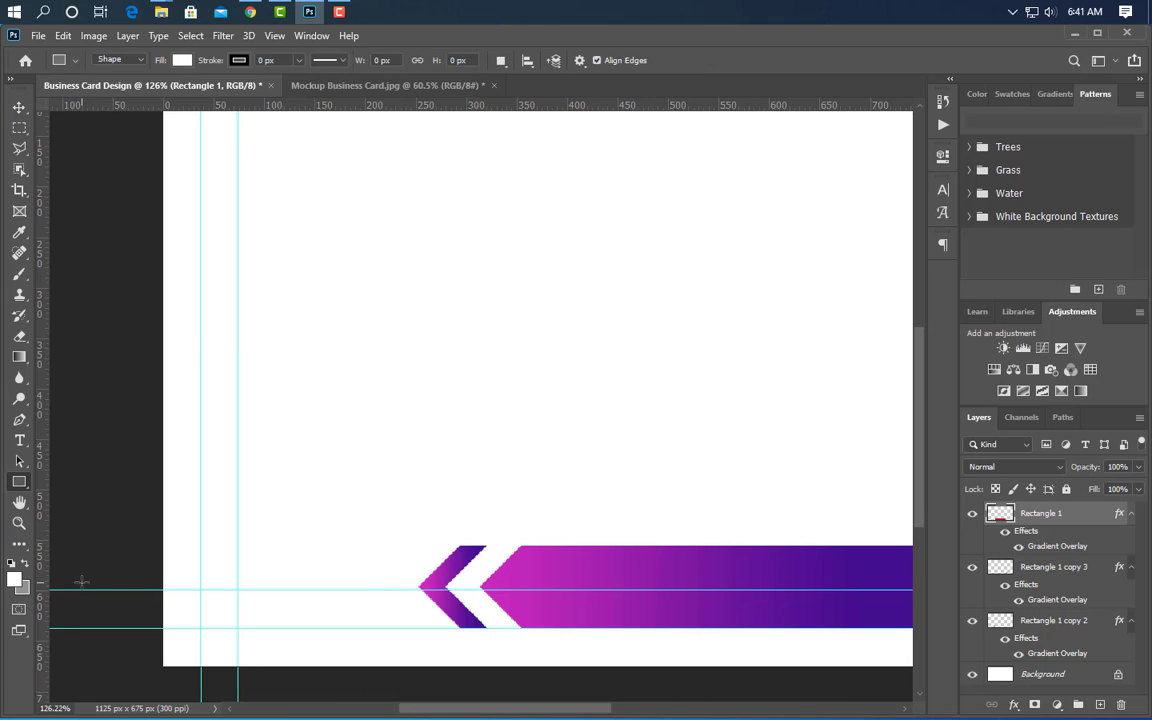
- Draw a rectangle at the banner's left end and resize it to the banner's height
left_click_drag(82, 582, 421, 627)
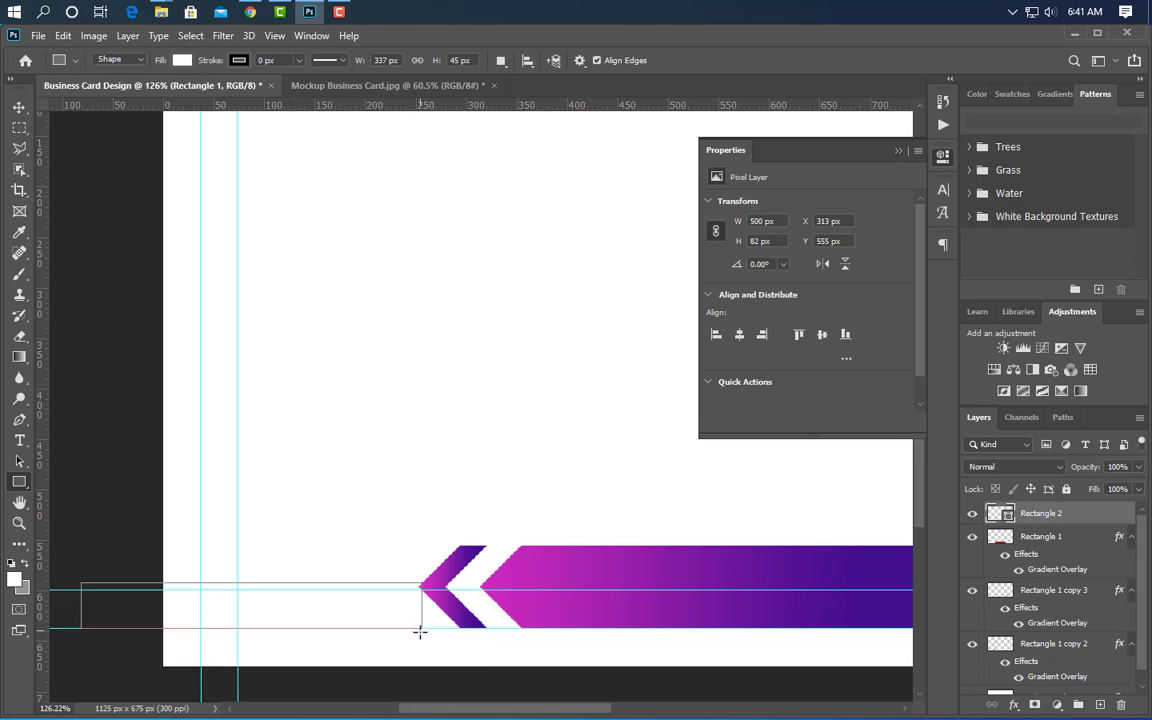
left_click(898, 152)
scroll(393, 660, "up", 5)
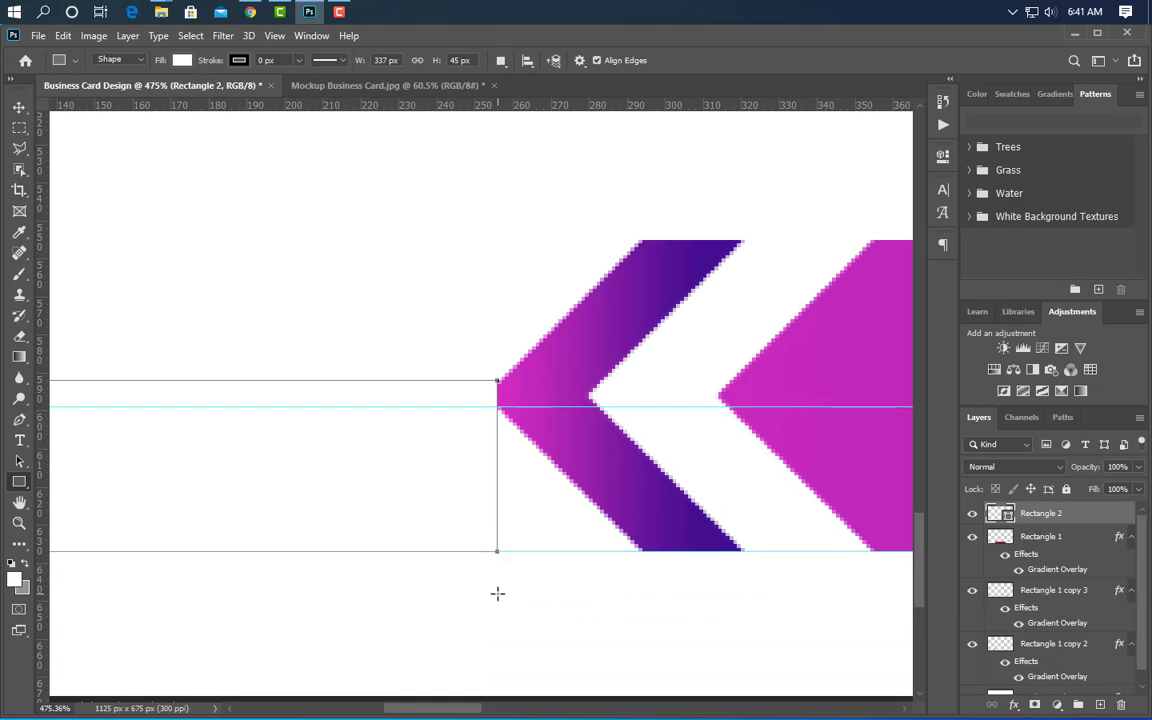
key("ctrl+t")
left_click_drag(311, 382, 310, 396)
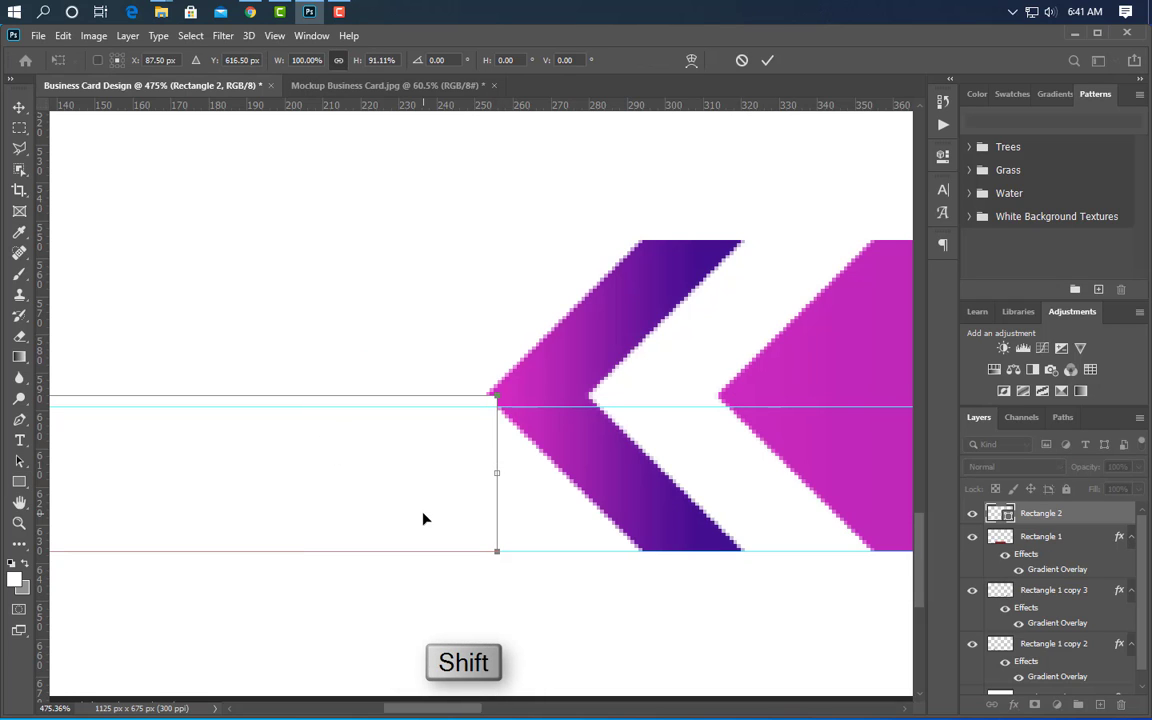
left_click(768, 61)
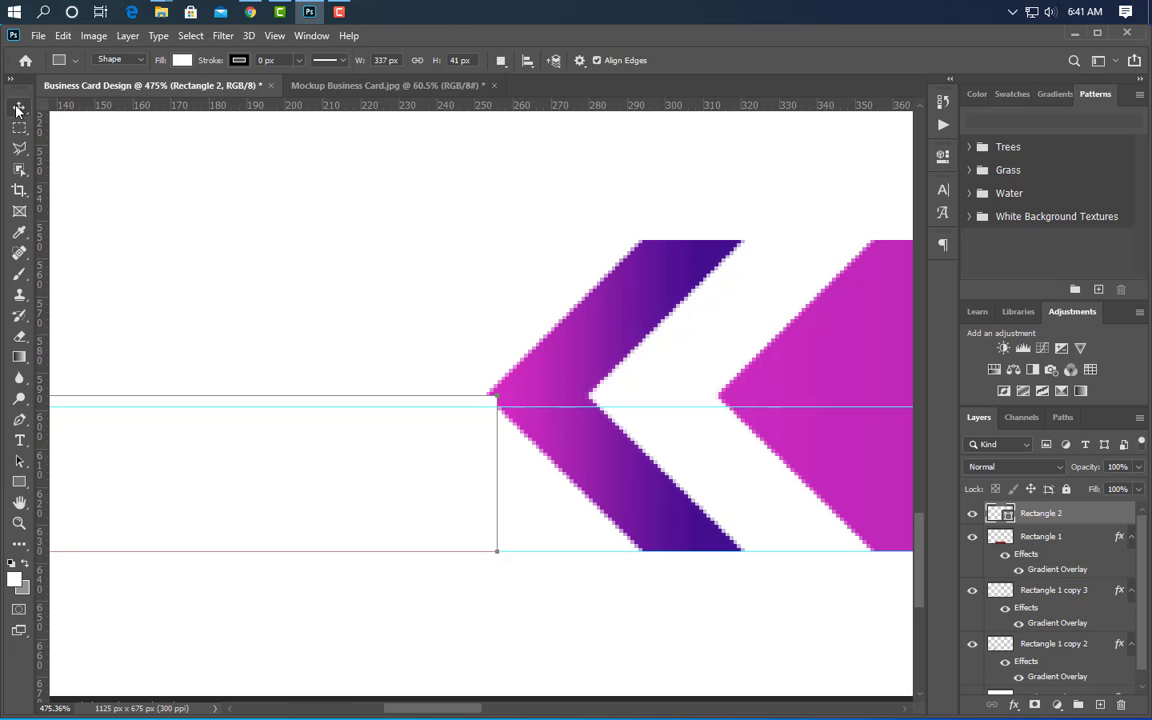
- Fill the new bar with the chevron's sampled purple and stretch it rightward
left_click(18, 107)
double_click(1005, 515)
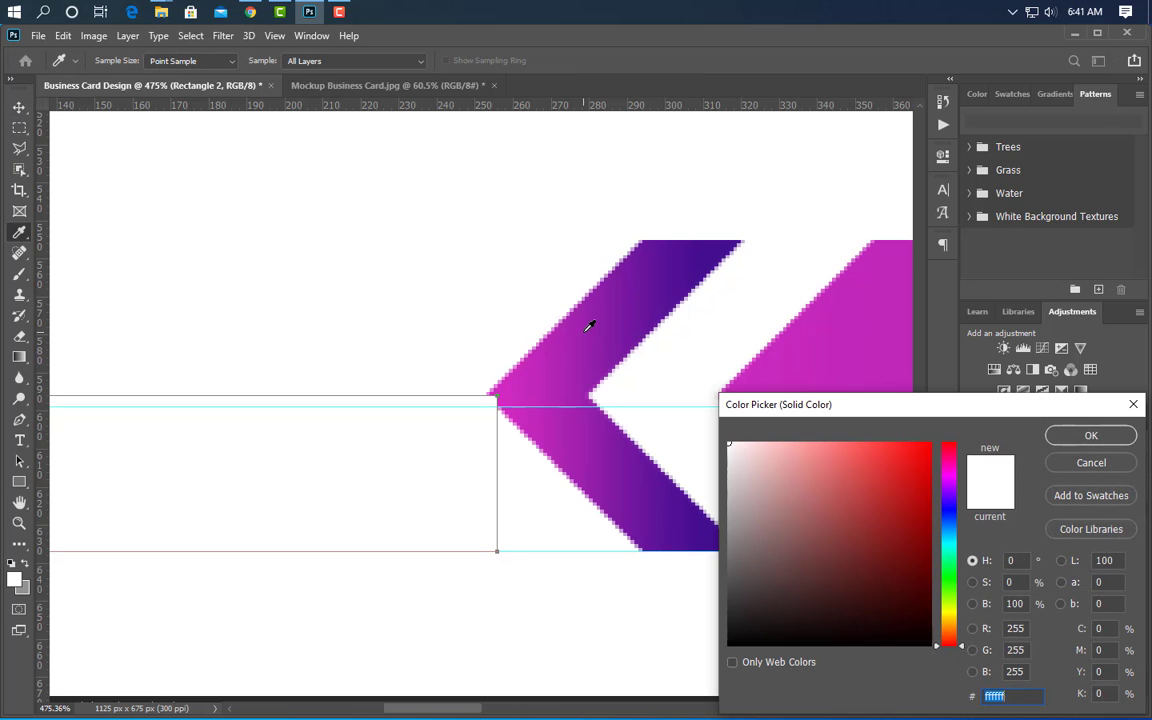
left_click(591, 321)
key("Return")
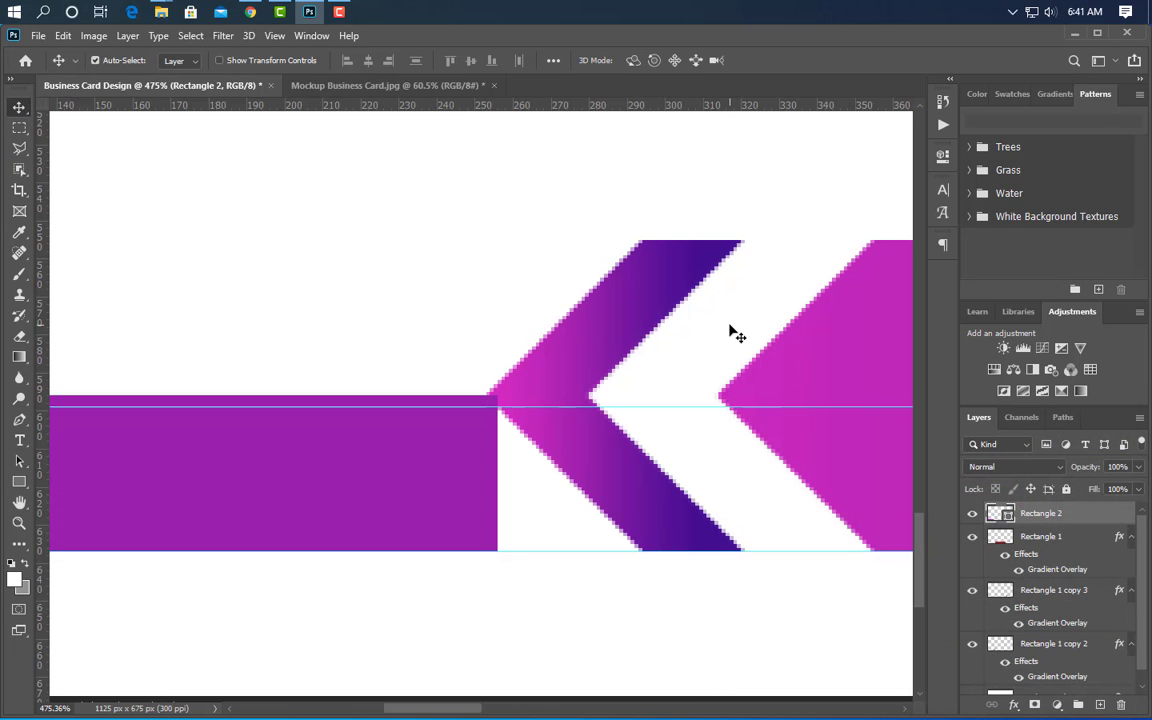
key("Right")
key("Right")
key("Right")
key("Right")
key("Right")
key("Right")
key("Right")
key("Right")
key("Right")
key("Right")
key("Right")
key("Right")
key("Right")
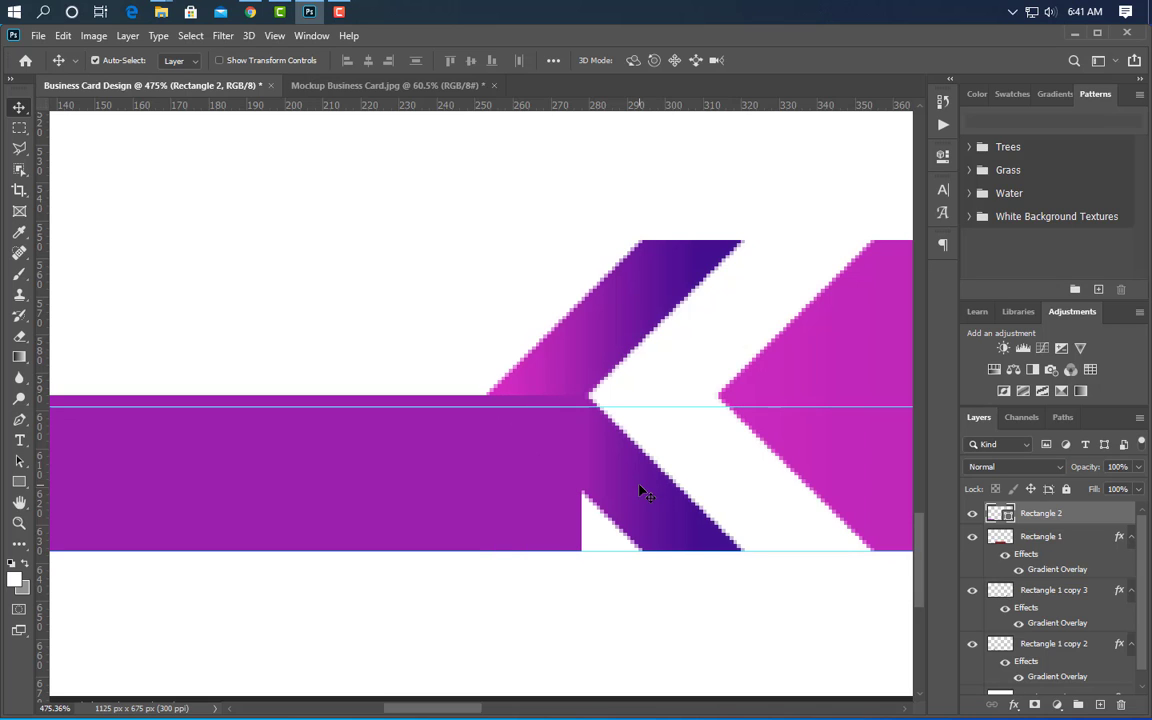
- Cut a chevron-shaped notch from the bar's right end using a chevron copy's outline
left_click(650, 508)
left_click_drag(648, 509, 424, 525)
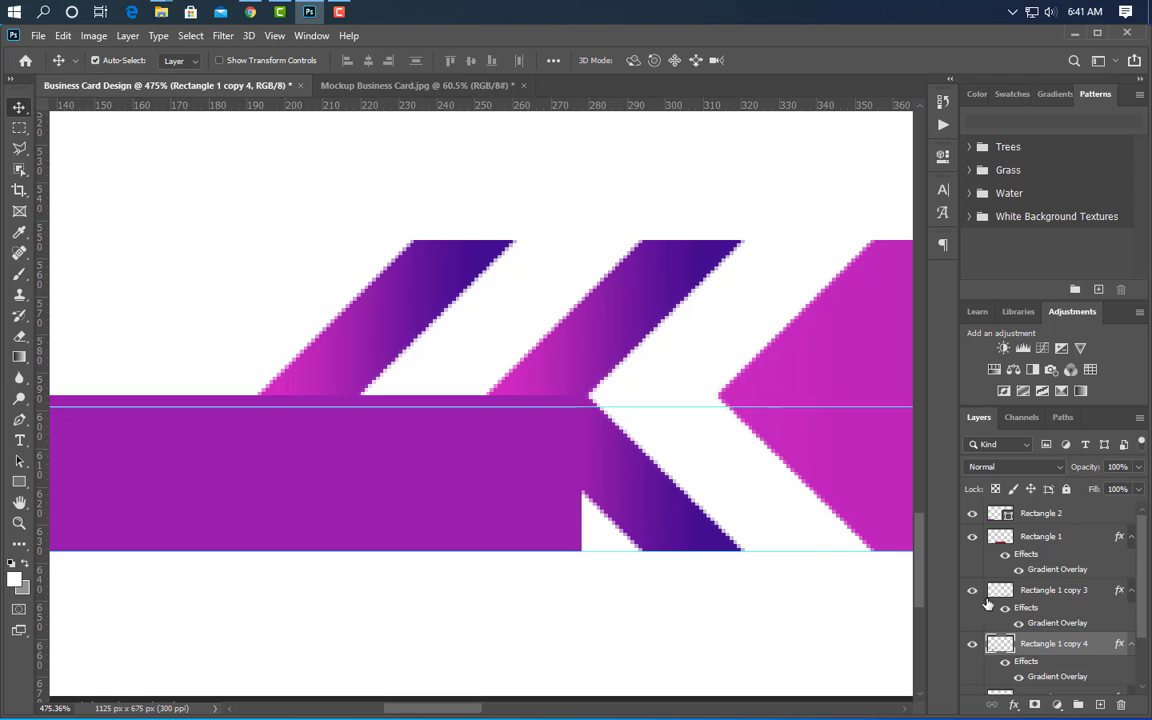
left_click(1000, 644, "ctrl")
left_click_drag(1000, 644, 1120, 708)
left_click(1085, 520)
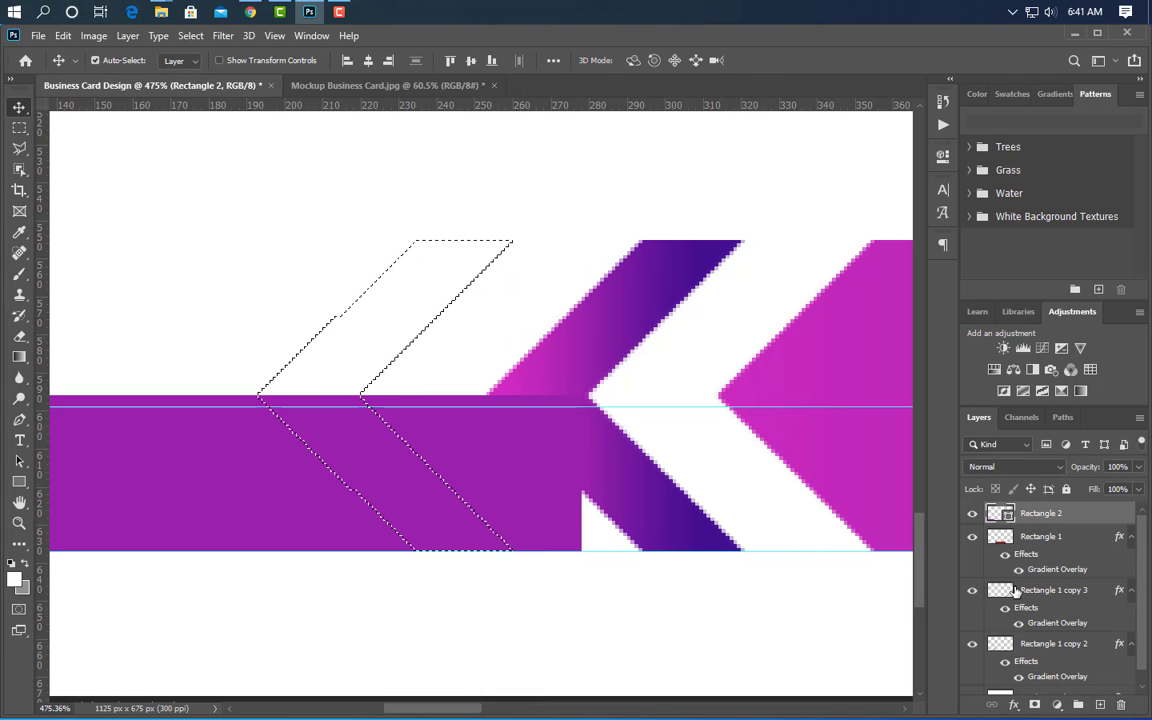
right_click(1085, 522)
left_click(882, 290)
key("Delete")
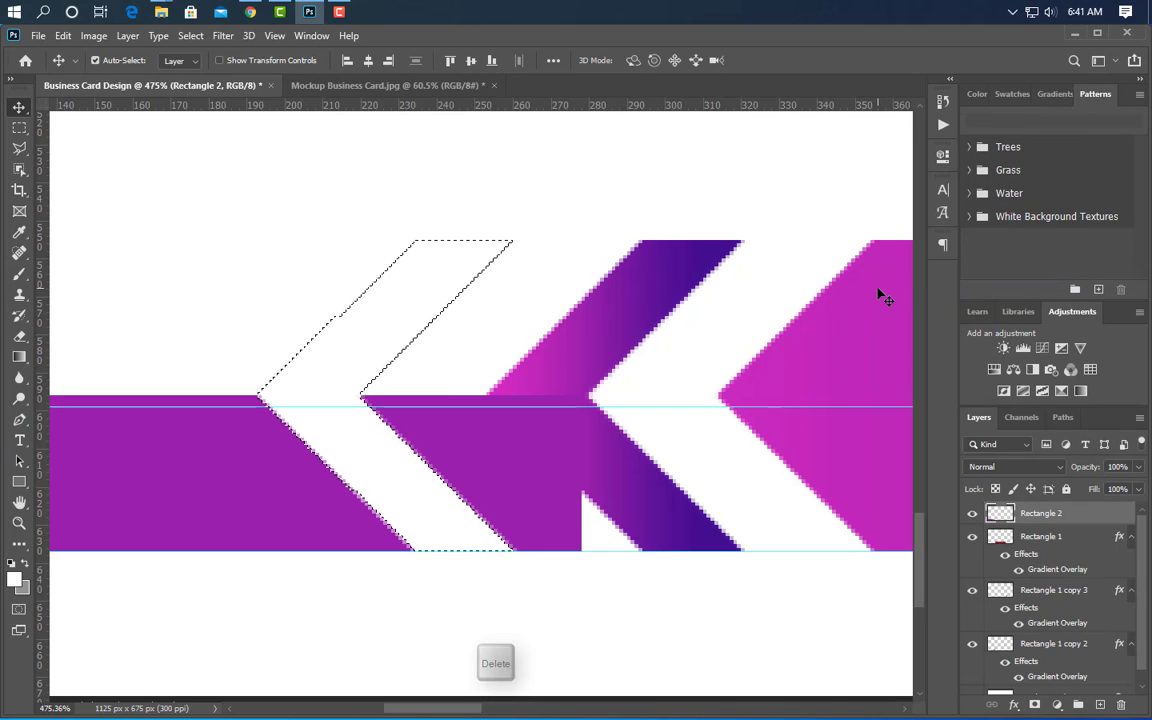
key("ctrl+d")
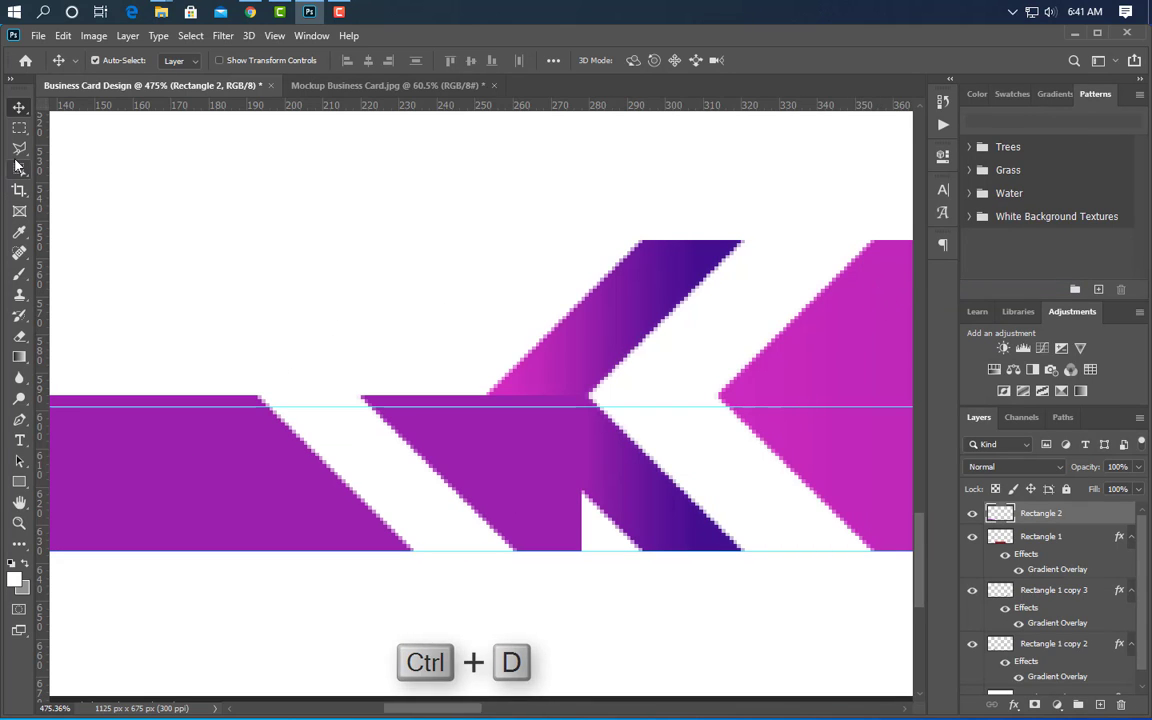
- Erase the leftover purple chunk and nudge the bar about 93 px right
left_click(18, 340)
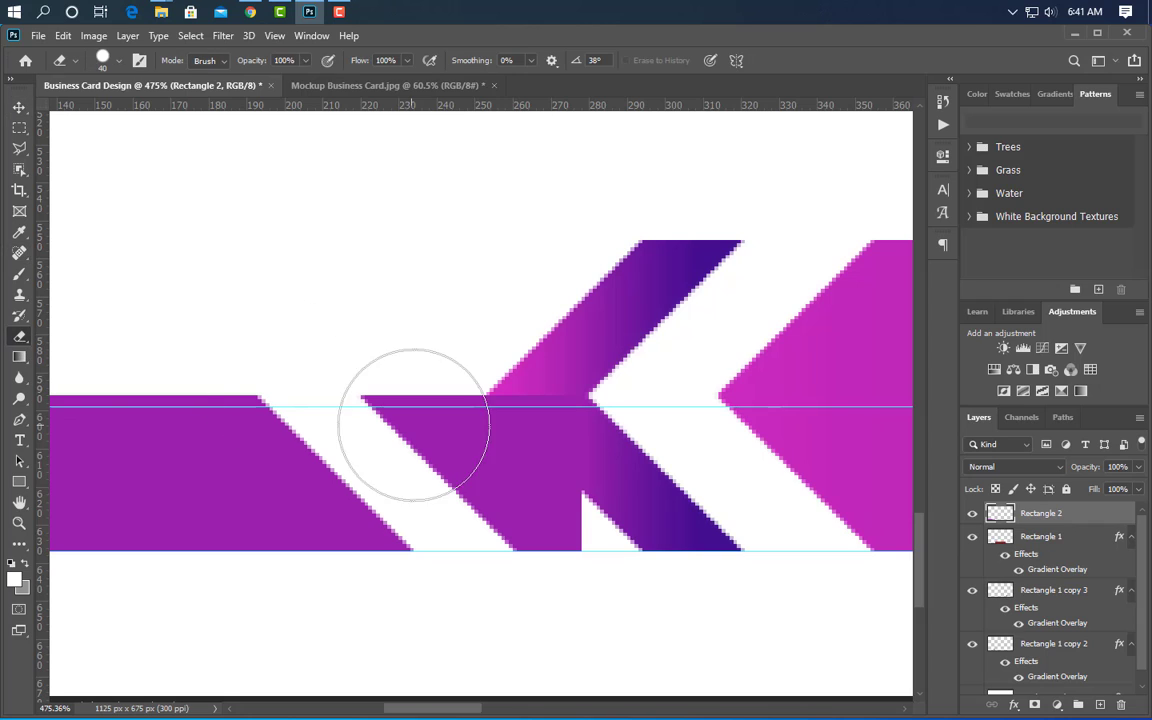
mouse_move(420, 405)
left_mouse_down()
mouse_move(481, 452)
mouse_move(532, 381)
mouse_move(706, 568)
left_mouse_up()
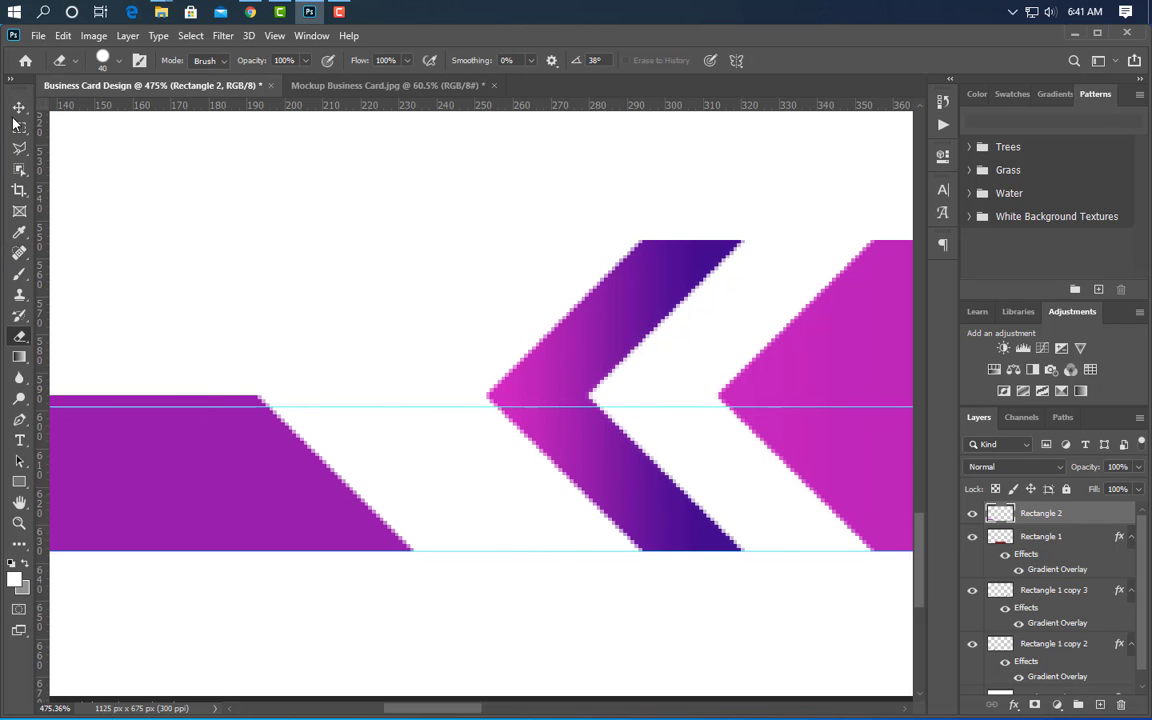
key("v")
key("Right")
key("Right")
key("Right")
key("Right")
key("Right")
key("Right")
key("Right")
key("Right")
key("Right")
key("Right")
key("Right")
key("Right")
key("Right")
key("Right")
key("Right")
key("Right")
key("Right")
key("Right")
key("Right")
key("Right")
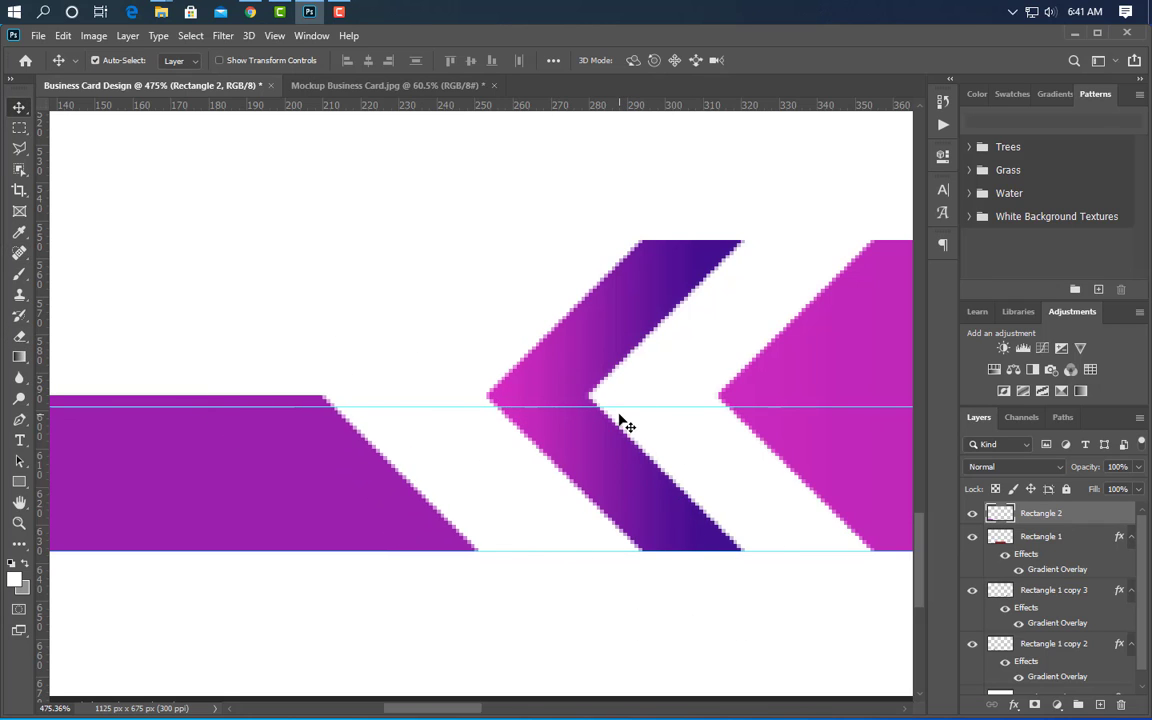
scroll(380, 468, "down", 9)
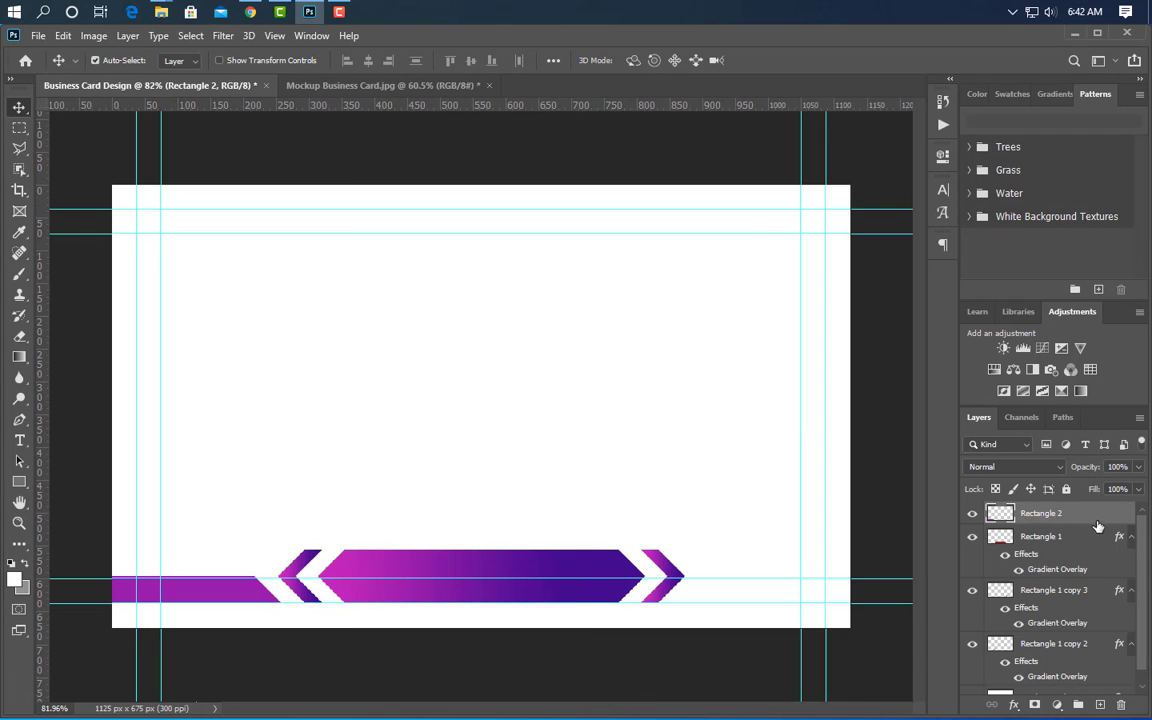
- Duplicate the slanted purple bar, flip it horizontally and move it to the banner's right side
left_click_drag(1097, 526, 1099, 704)
key("ctrl+t")
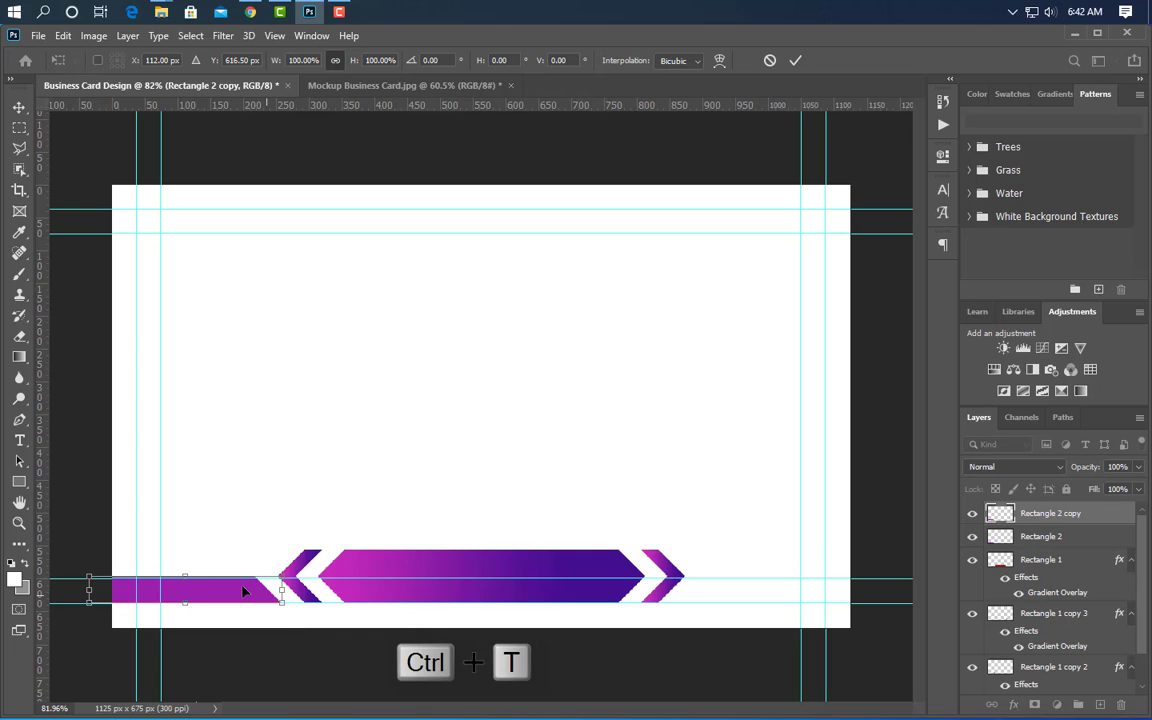
right_click(245, 590)
left_click(335, 562)
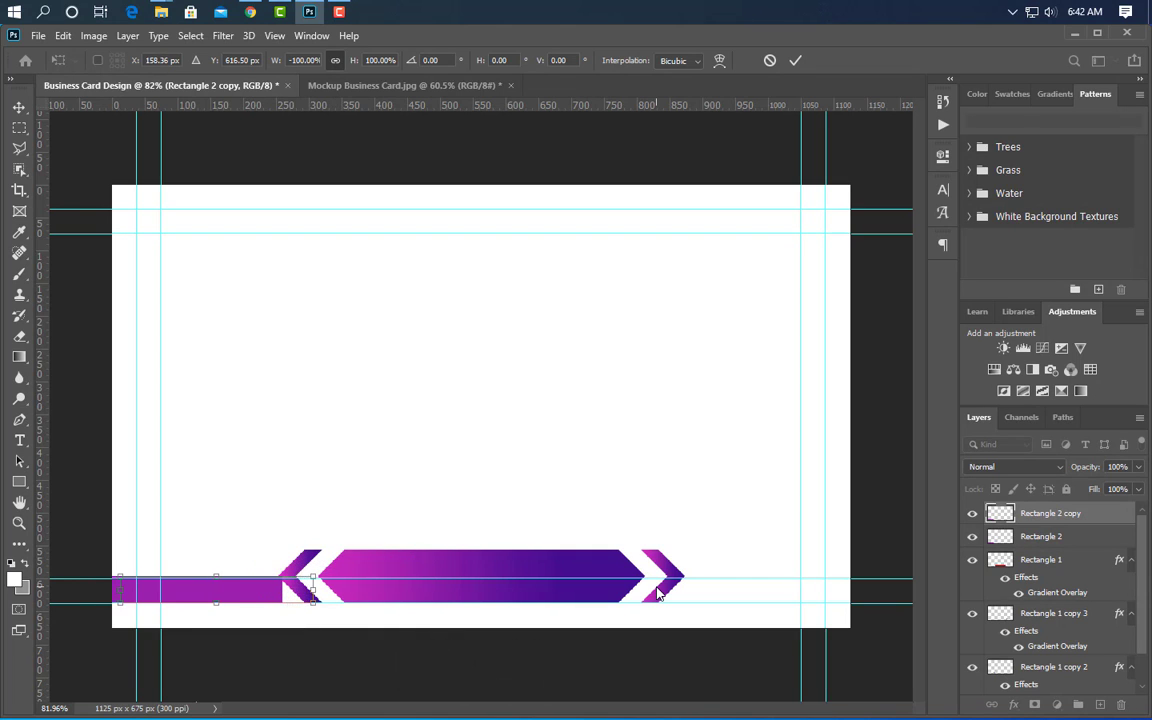
left_click_drag(189, 590, 657, 593)
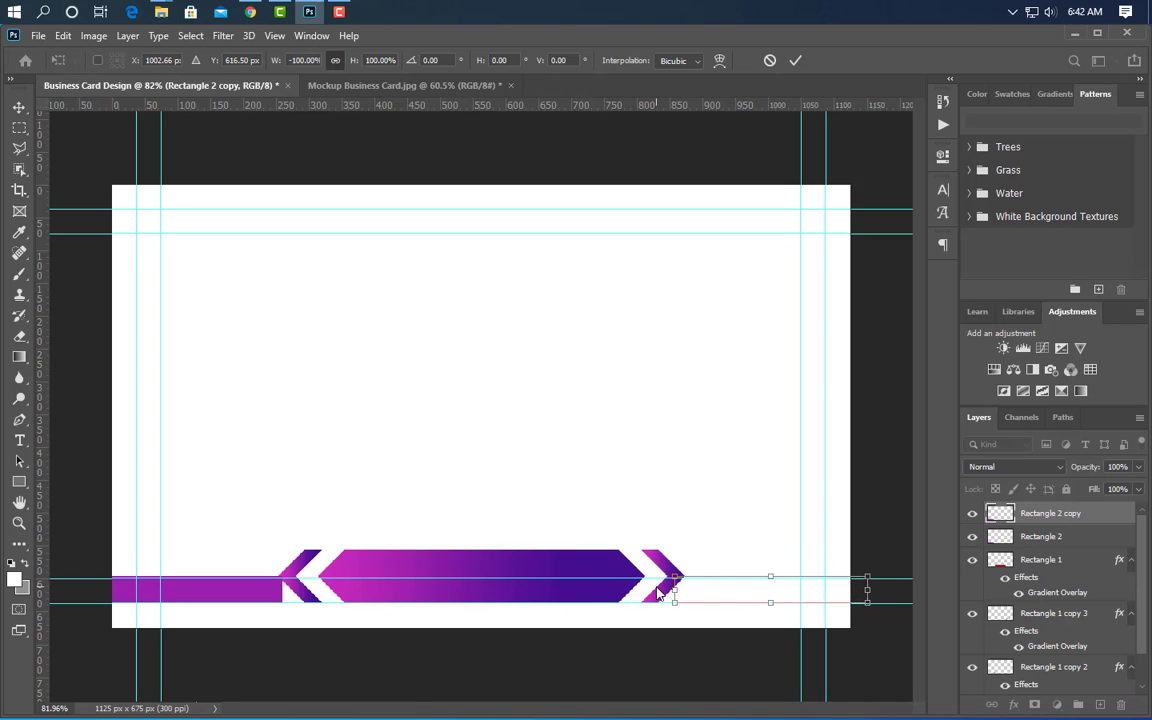
left_click(796, 62)
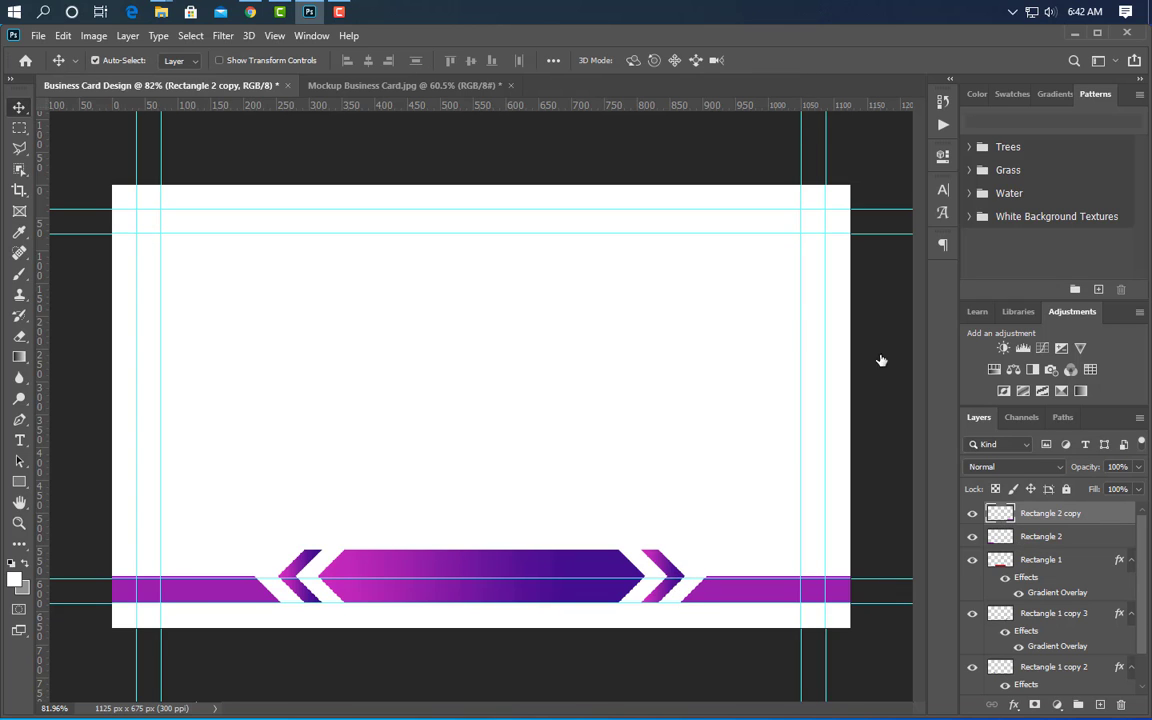
- Give the mirrored bar a Color Overlay of 450f90 sampled from the banner
left_click(535, 548)
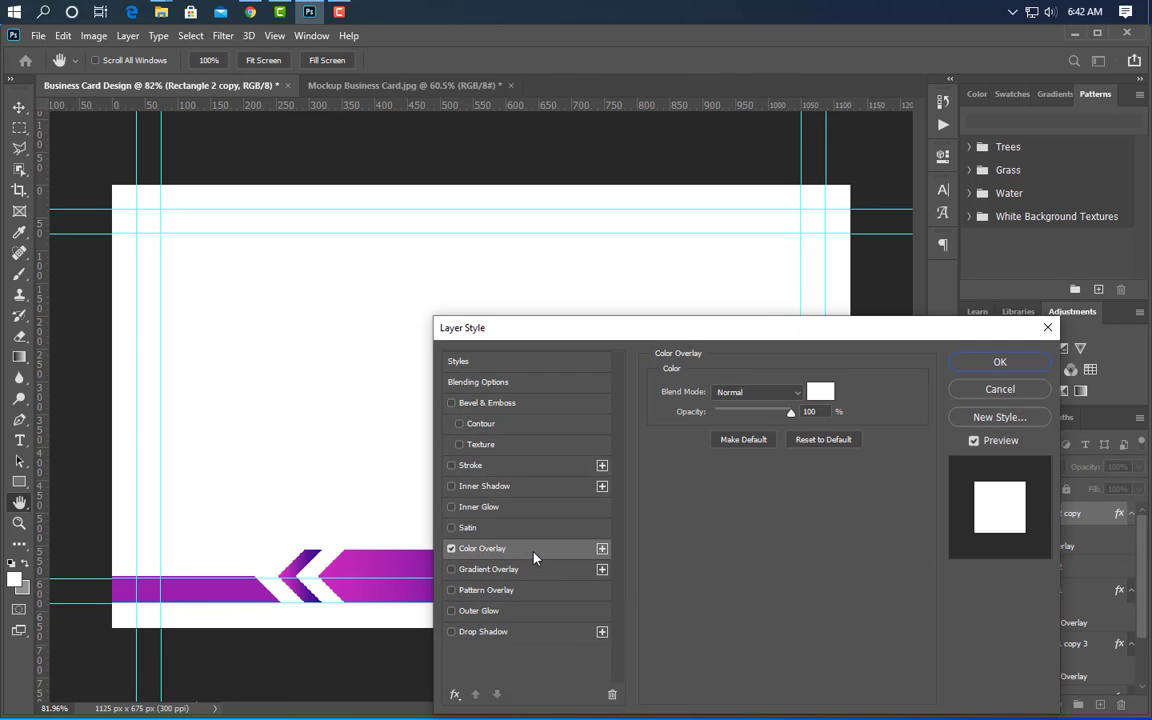
left_click_drag(753, 332, 1087, 183)
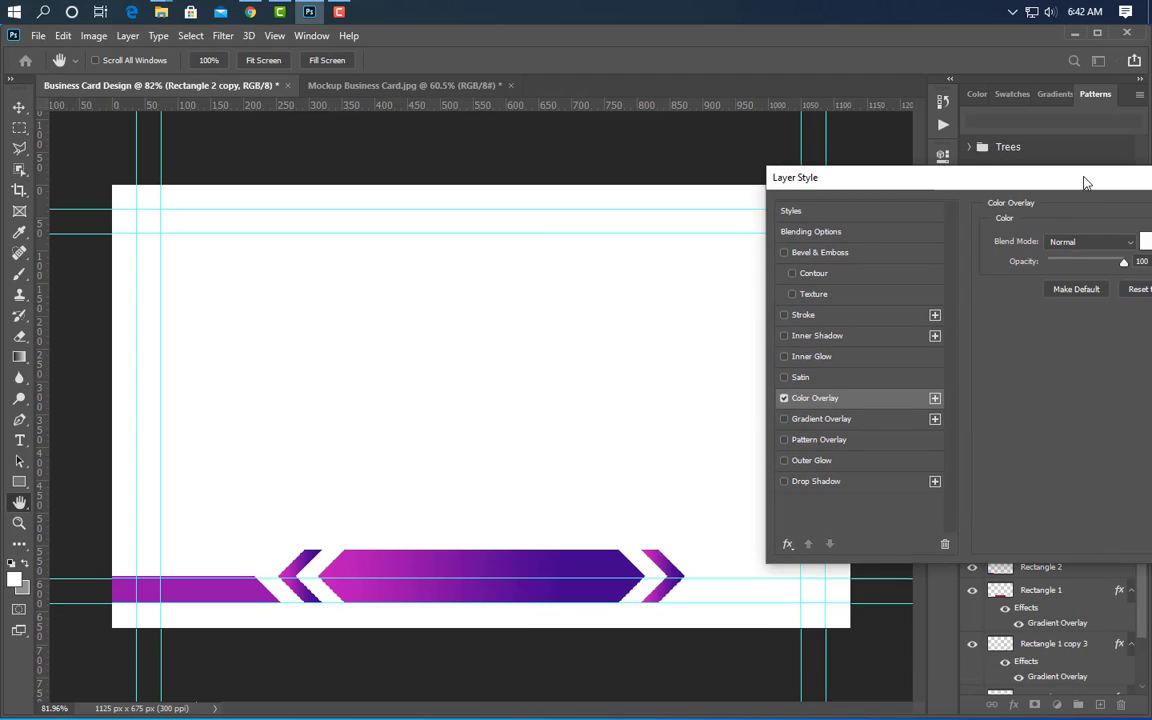
left_click(1145, 241)
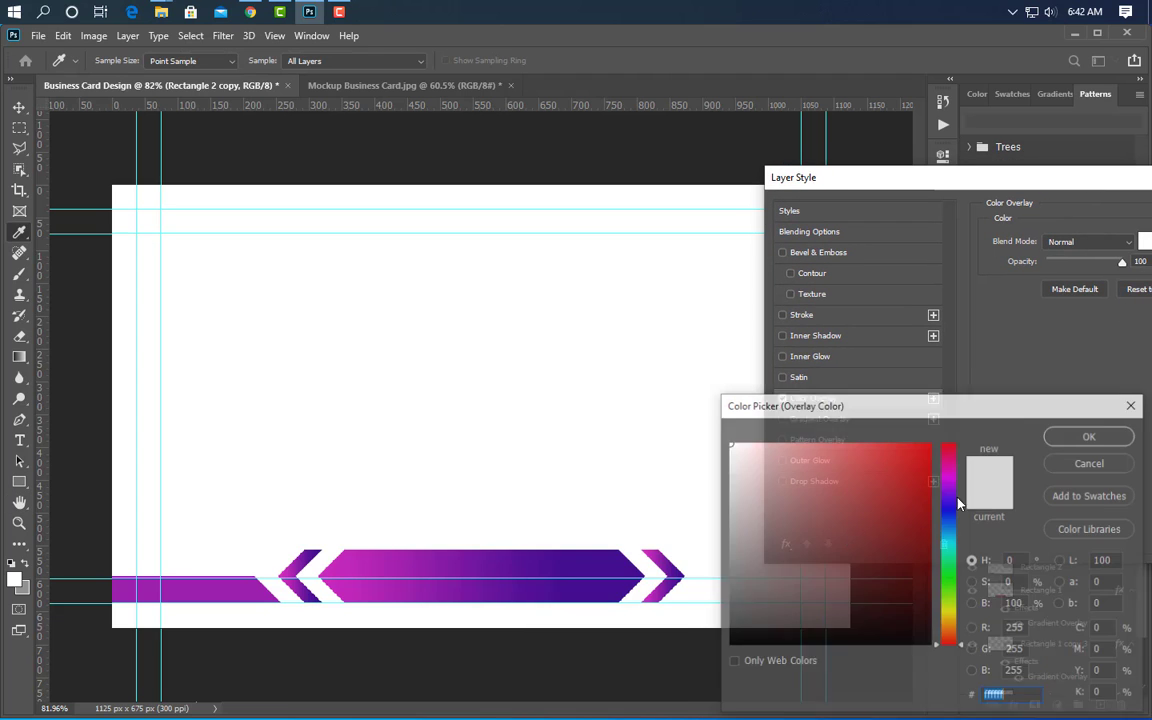
left_click(641, 573)
left_click(1112, 433)
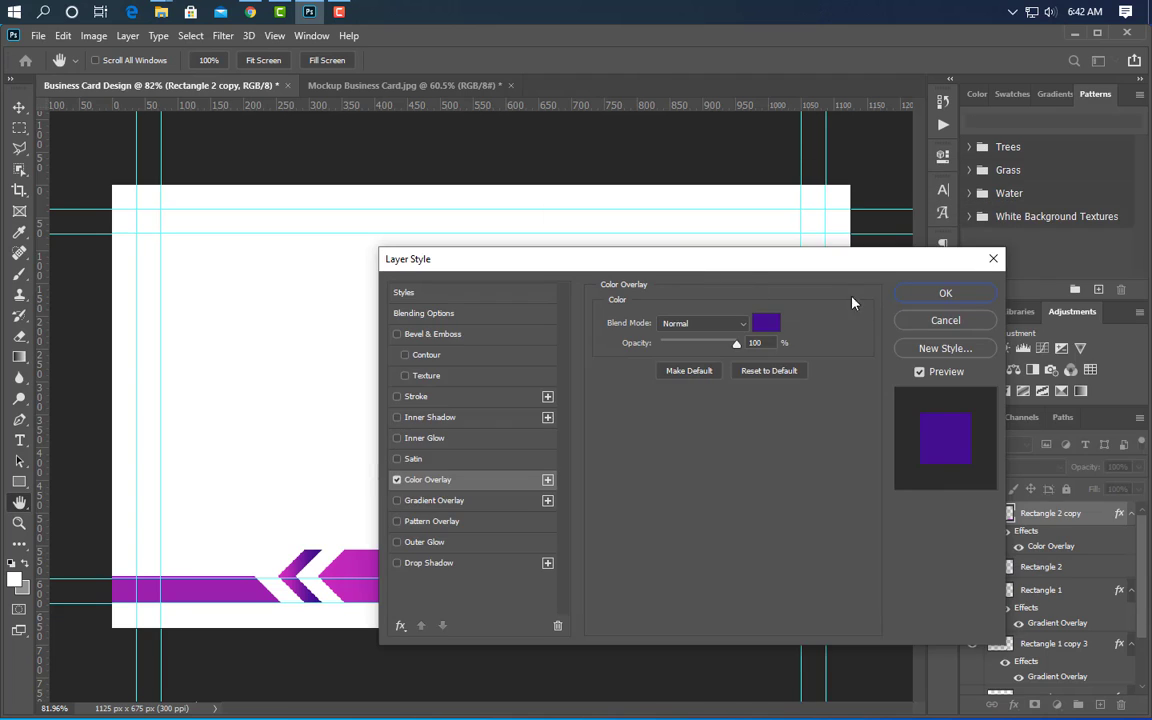
left_click(935, 292)
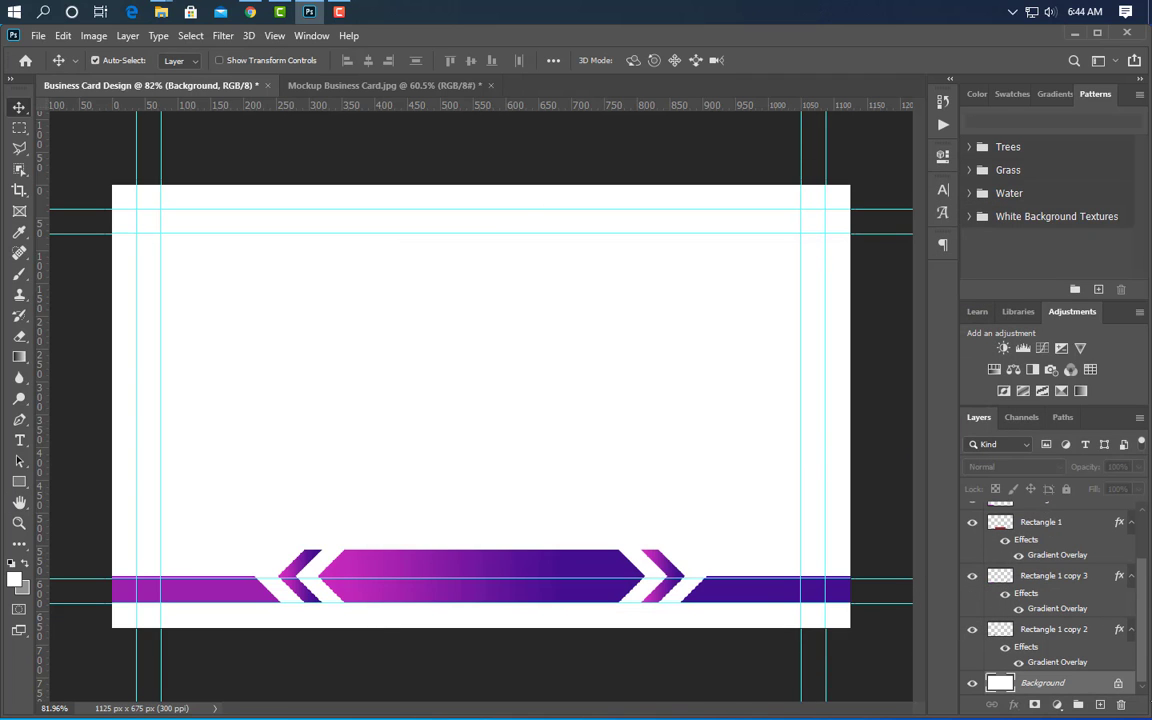
- Draw a rectangle covering the whole card and fill it with navy #0c0d25
left_click(19, 481)
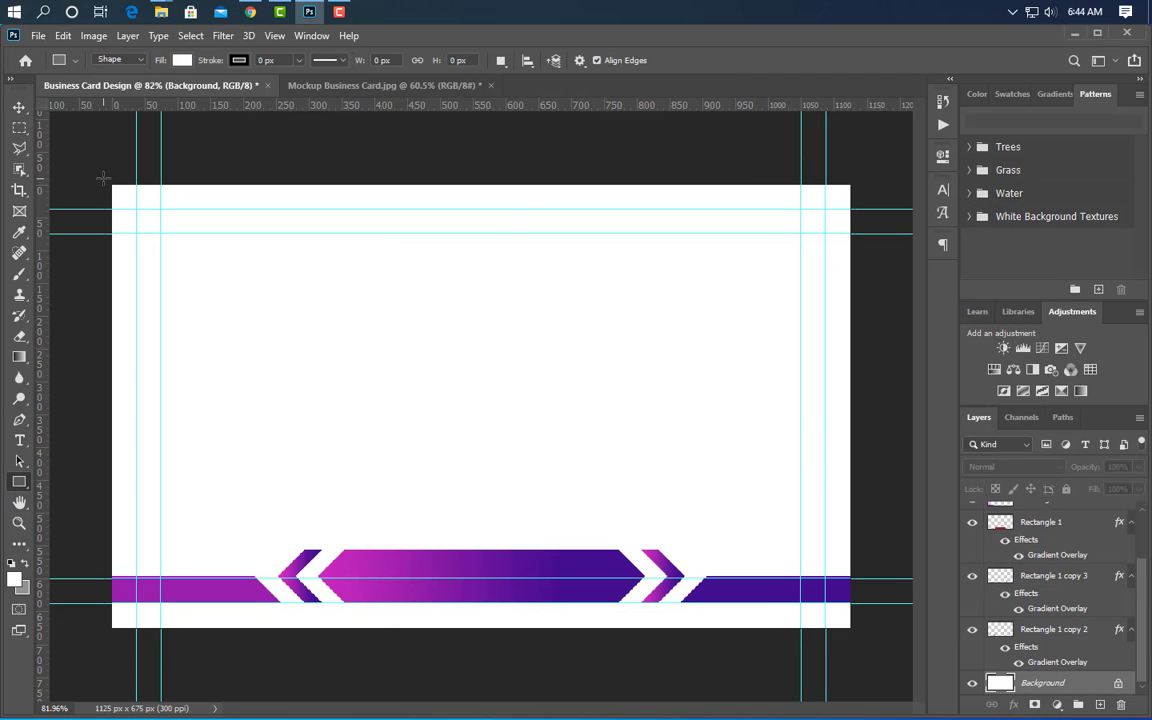
left_click_drag(103, 178, 855, 636)
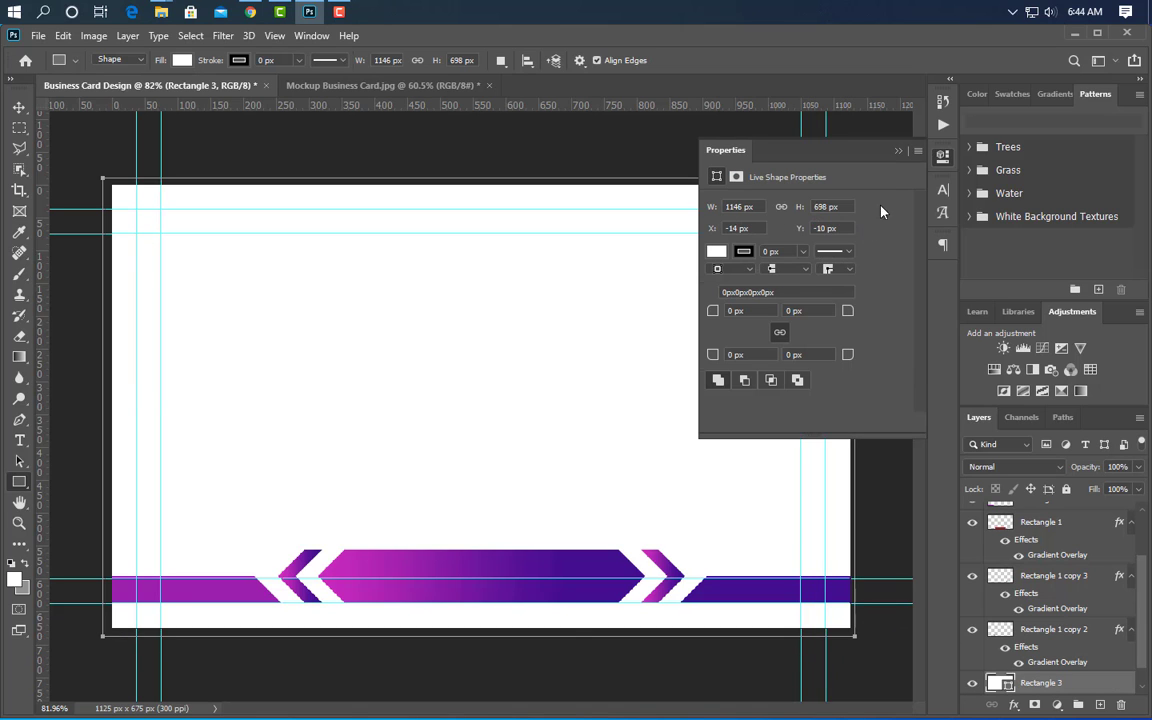
left_click(898, 151)
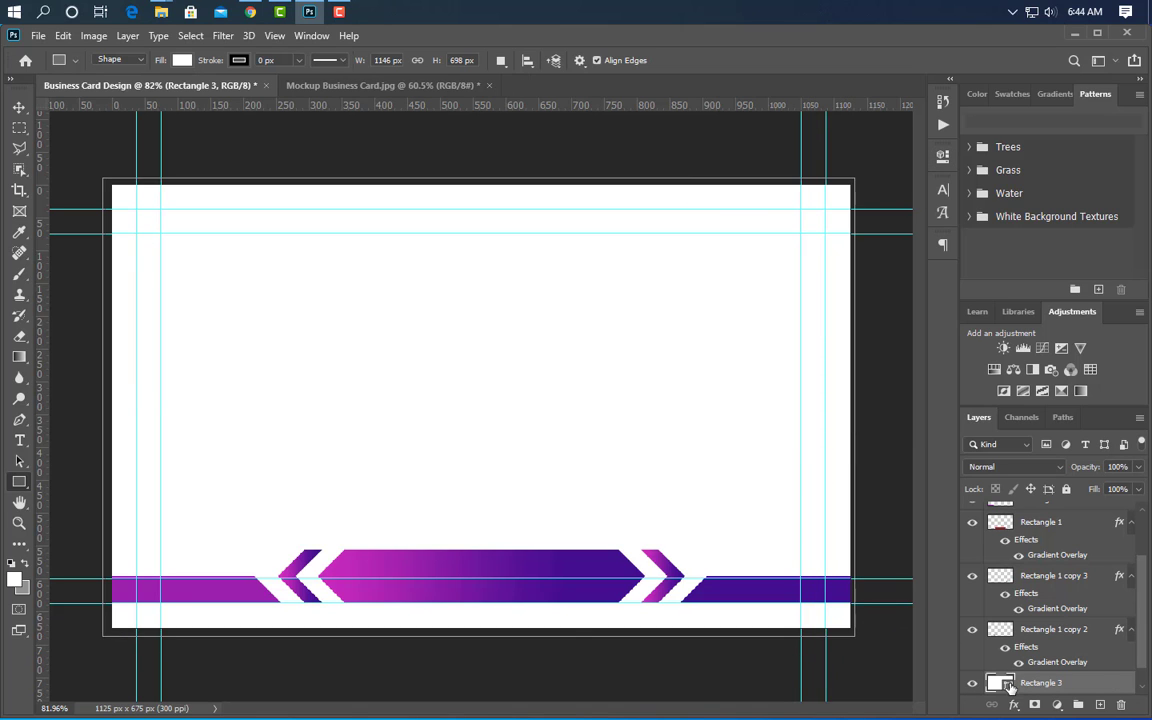
double_click(1007, 685)
key("ctrl+v")
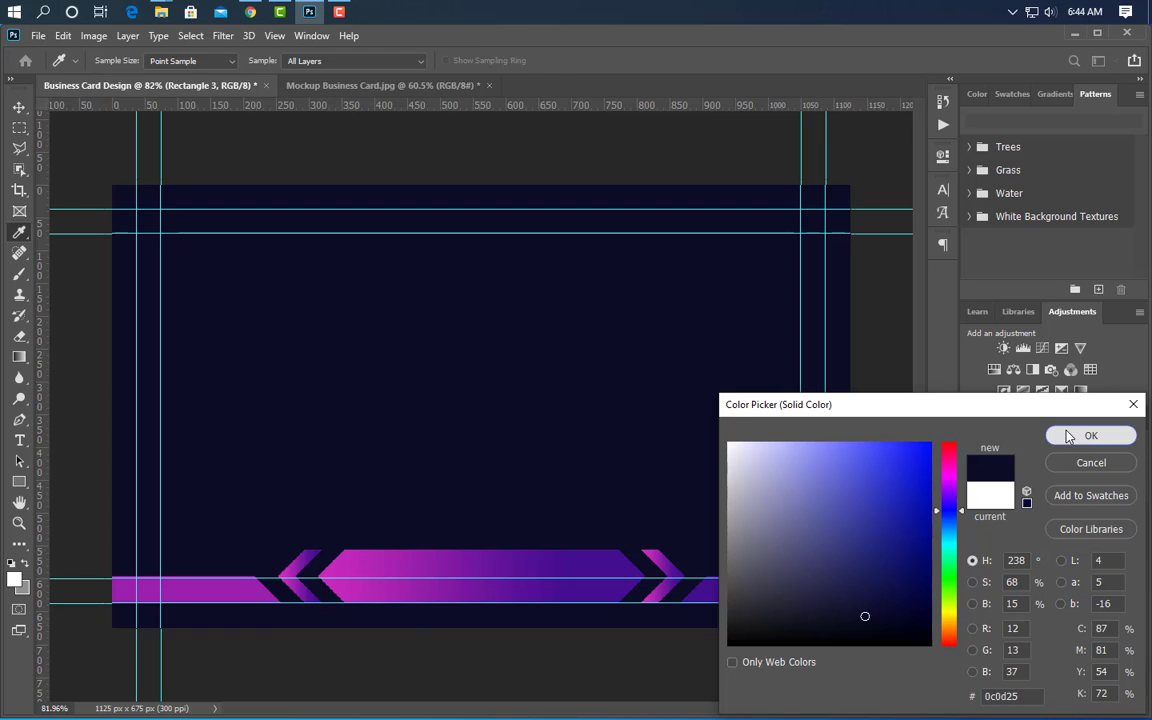
left_click(1069, 437)
- Select all the purple banner shape layers and nudge them slightly upward
left_click(15, 109)
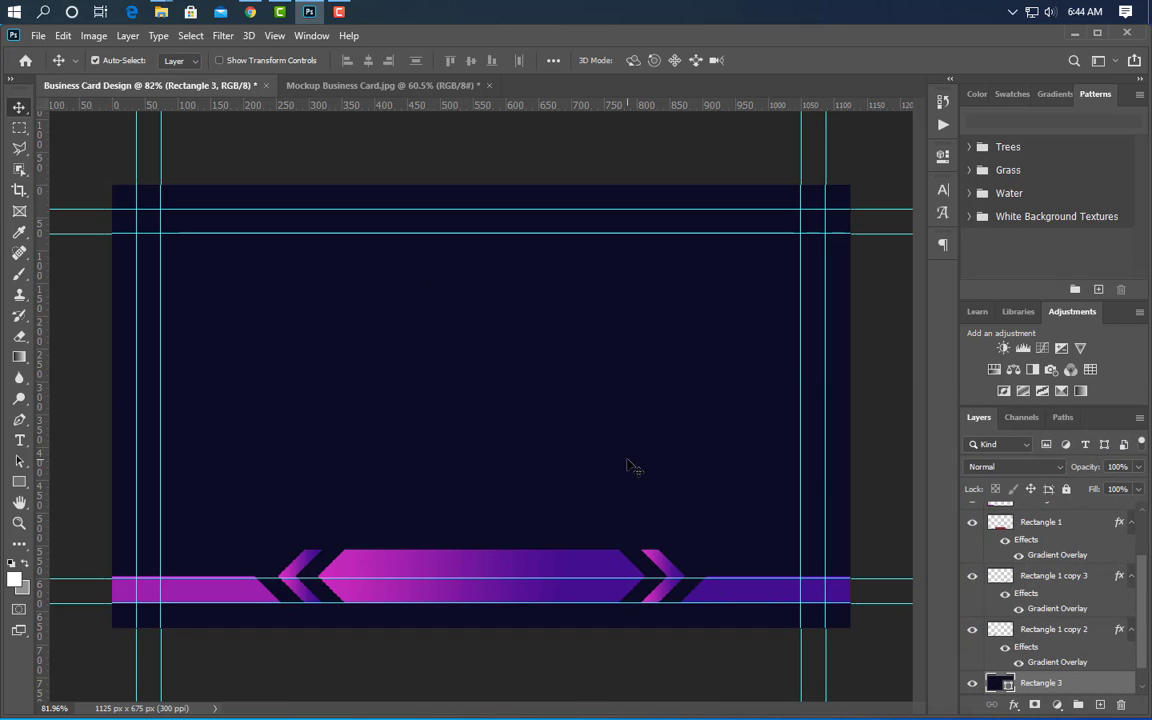
left_click(1054, 633)
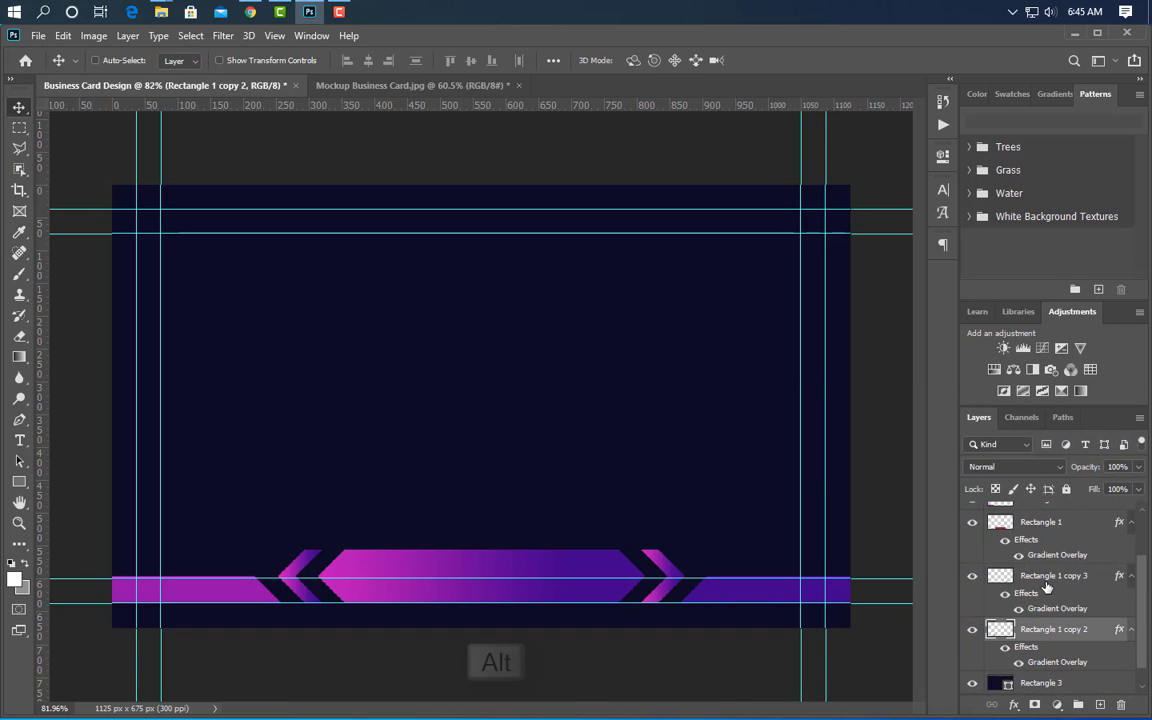
left_click(1048, 580, "ctrl")
left_click(1048, 526, "ctrl")
scroll(1050, 552, "up", 2)
left_click(1046, 517, "ctrl")
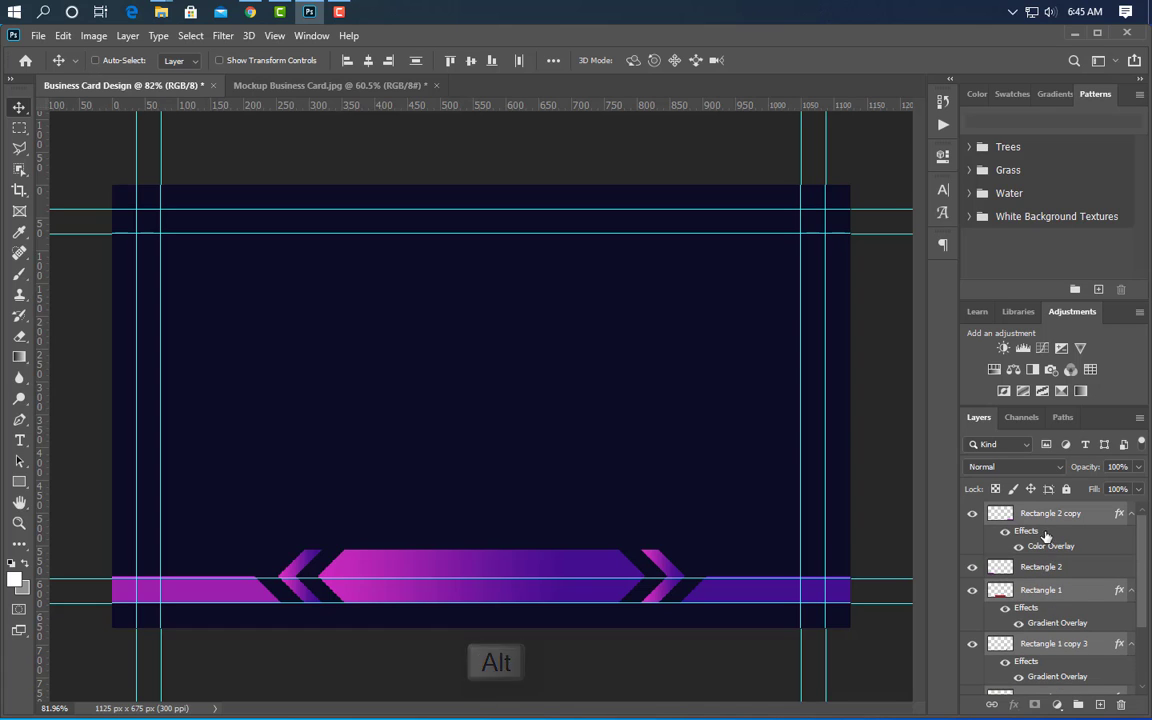
left_click(1048, 569, "ctrl")
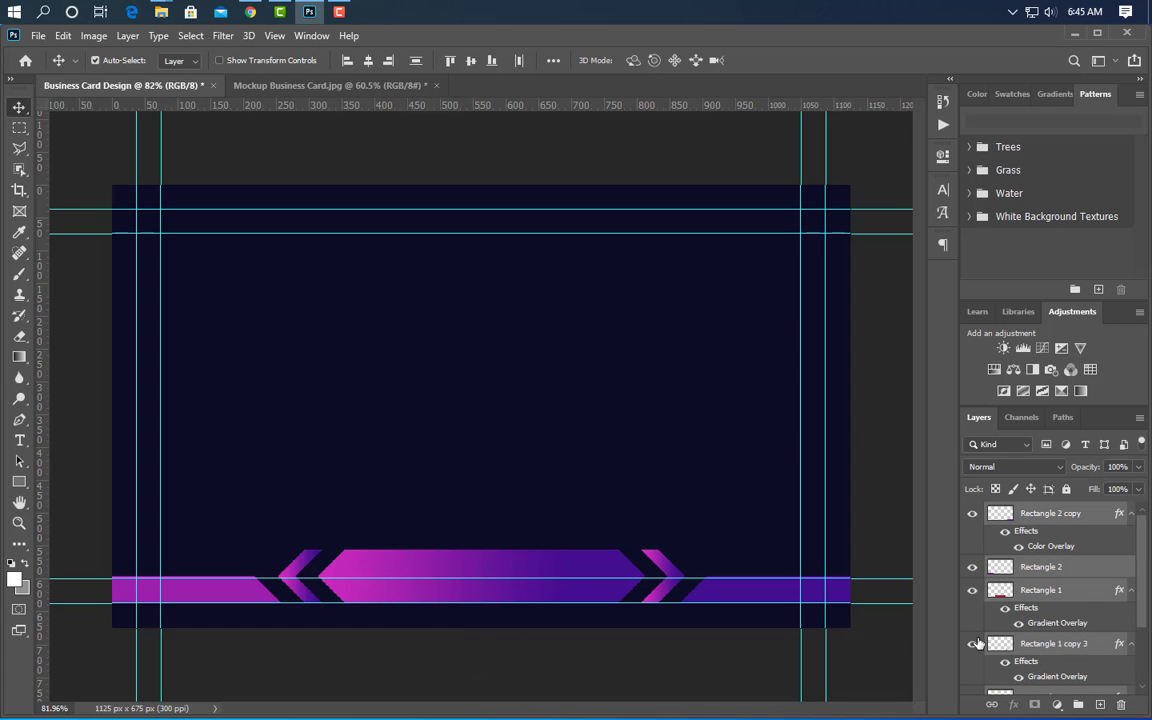
key("Up")
key("Up")
key("Up")
key("Up")
key("Up")
key("Up")
key("Up")
key("Up")
key("Up")
key("Up")
key("Up")
key("Up")
key("Up")
key("Up")
key("Up")
key("Up")
key("Up")
key("Up")
key("Up")
key("Up")
key("Down")
key("Down")
key("Down")
key("Down")
key("Down")
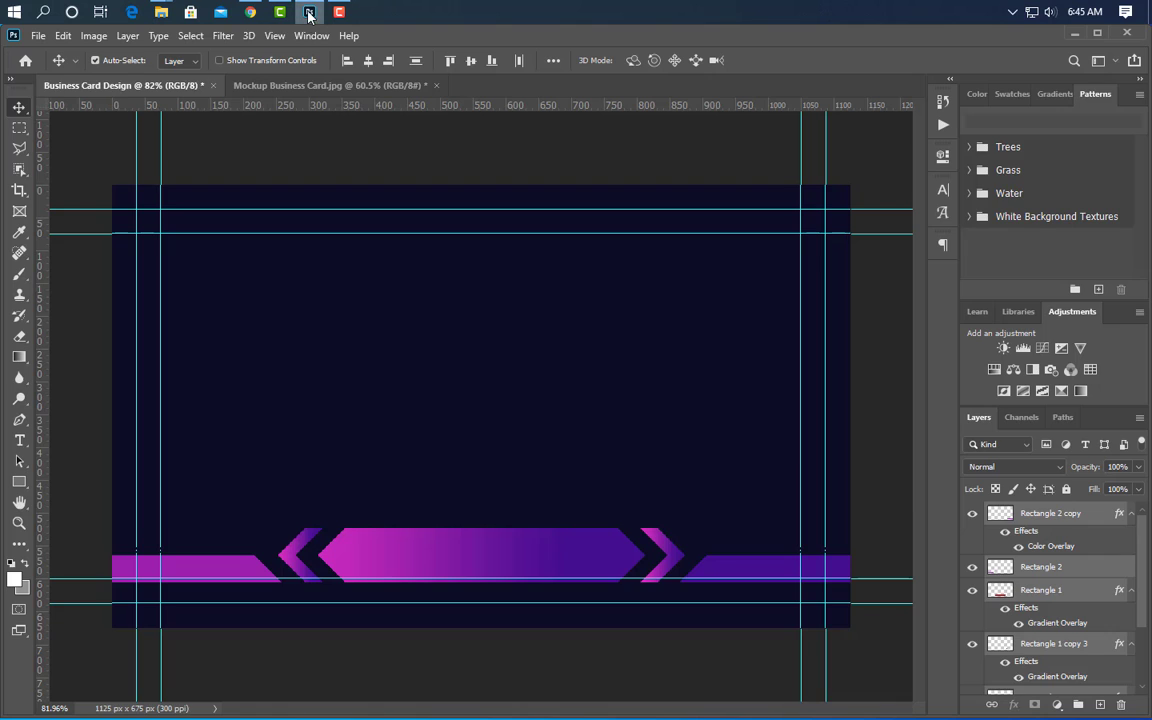
- Place Logo White Png from the desktop onto the card, scaled down and centred above the banner
left_click(308, 13)
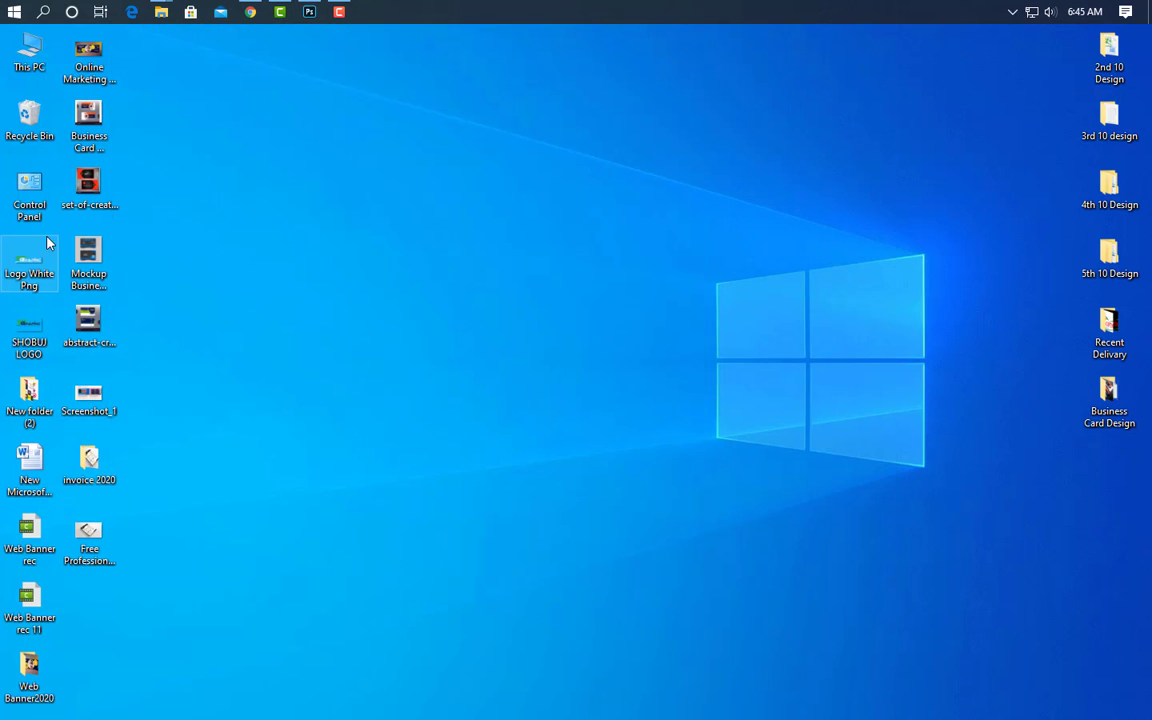
left_click_drag(46, 242, 497, 435)
left_click_drag(567, 381, 567, 376)
left_click(780, 61)
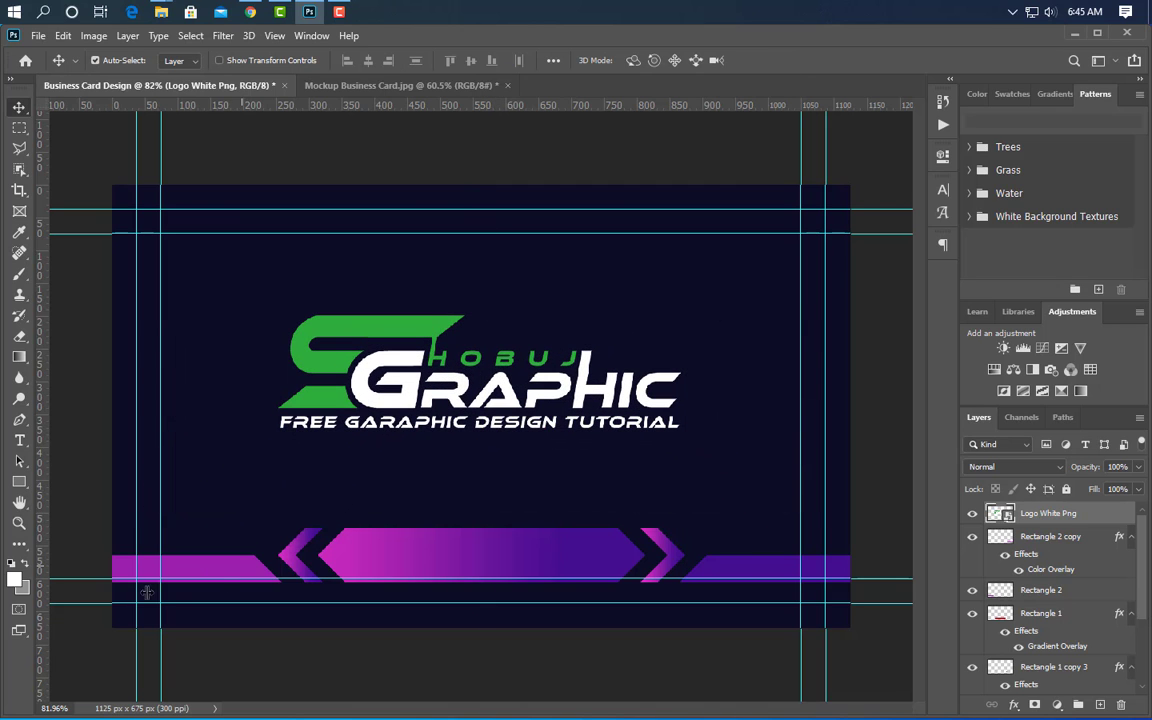
key("t")
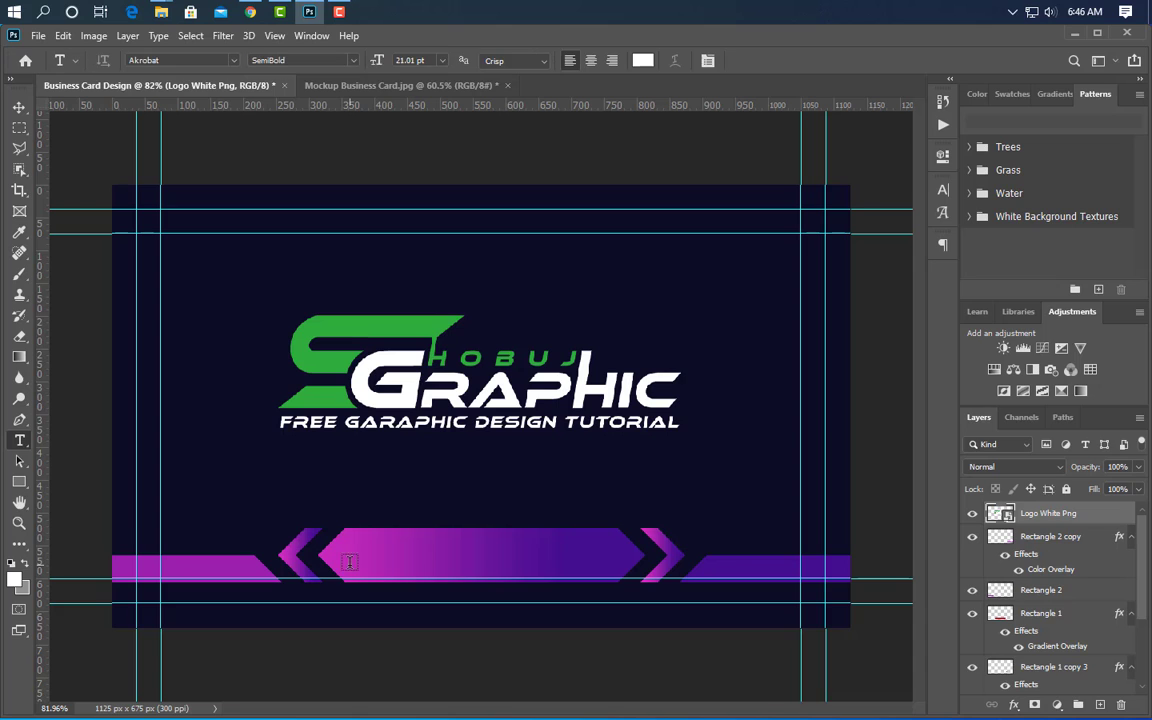
left_click(350, 565)
type("www.graphicsfamily.com")
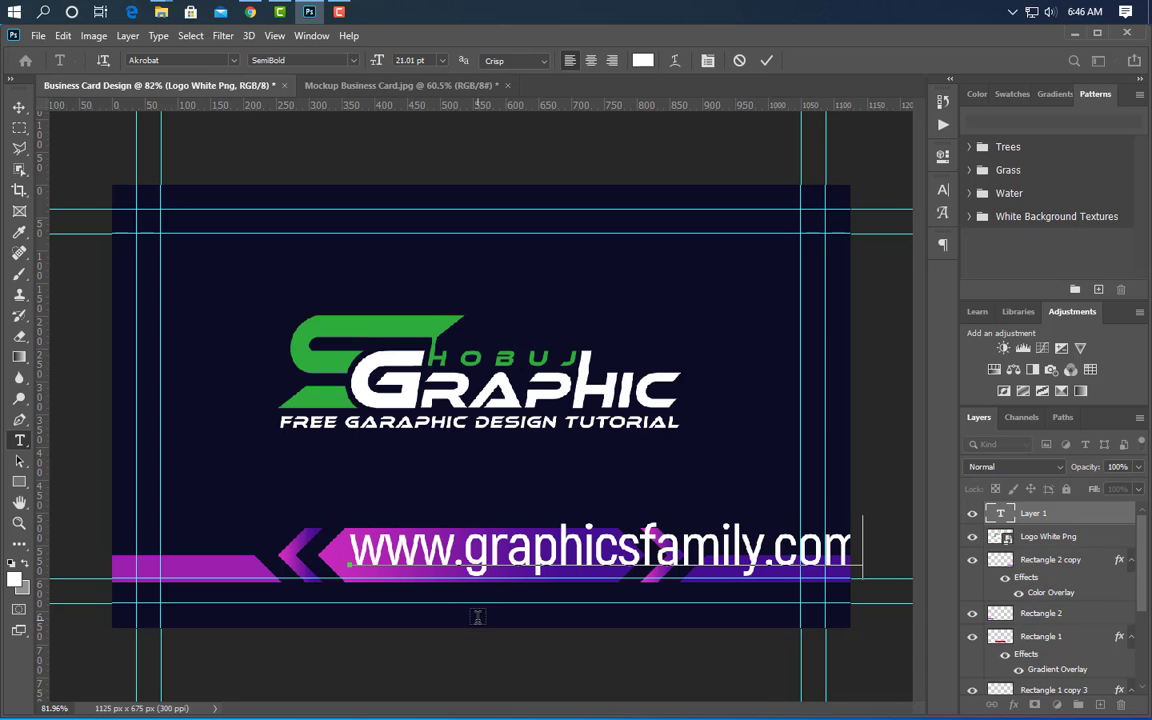
left_click(766, 61)
left_click(943, 190)
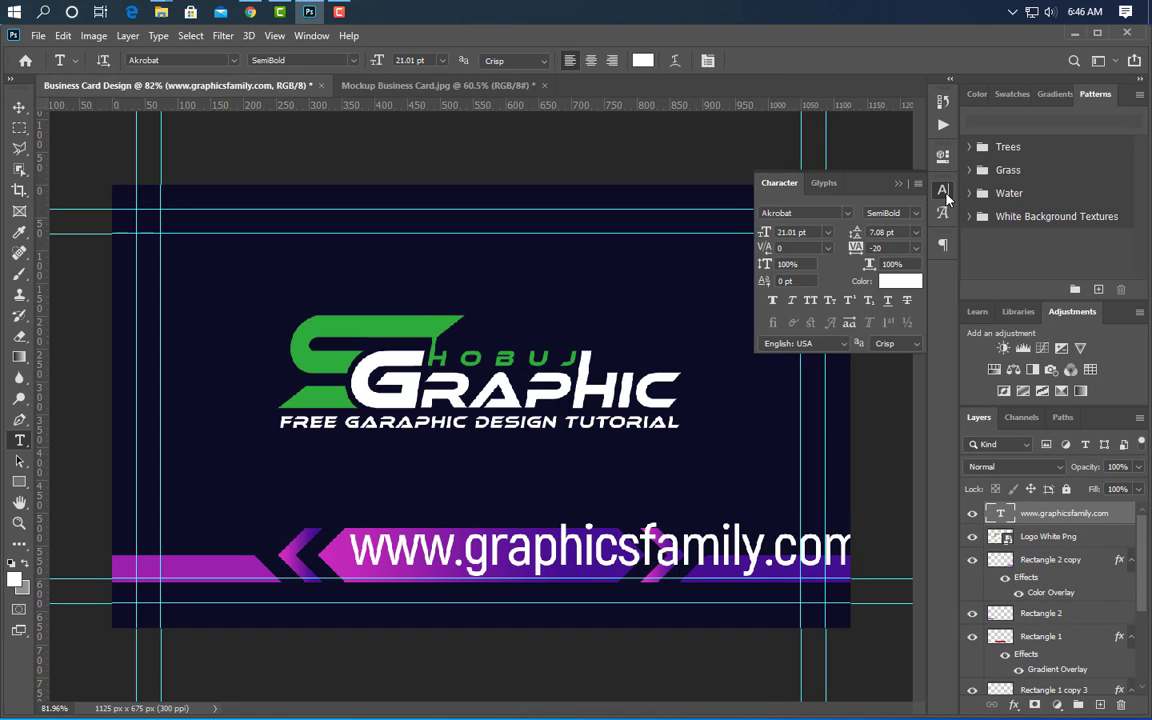
left_click(900, 186)
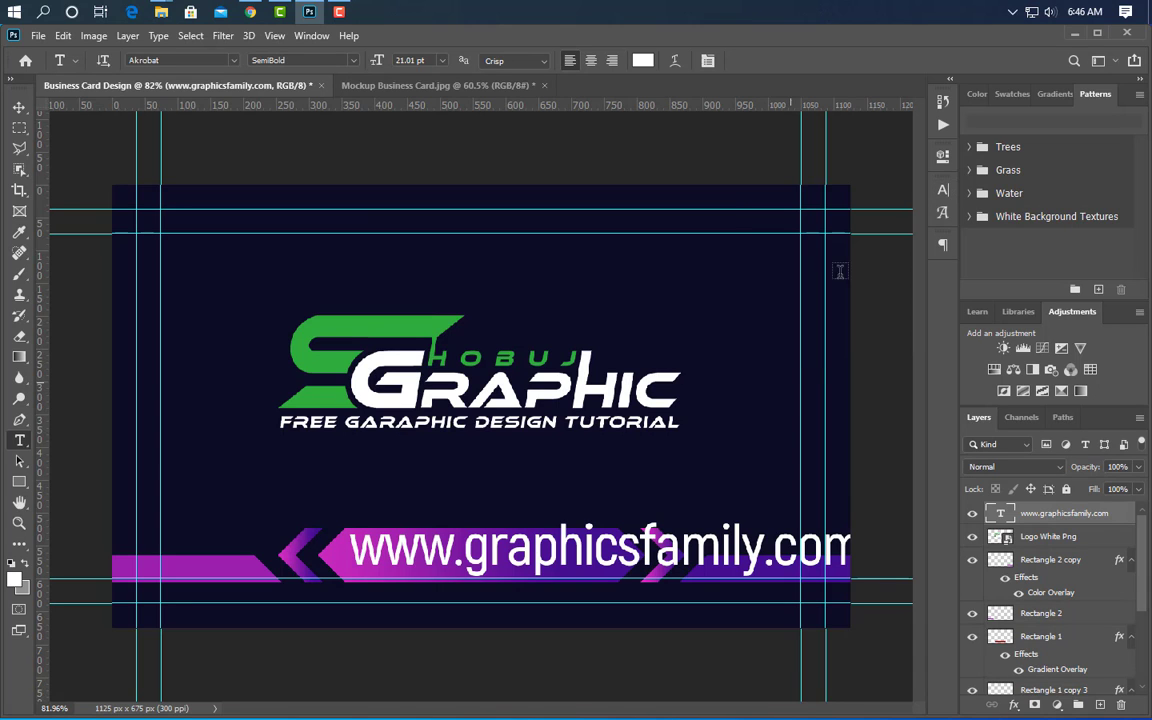
- Scale the web address to about 51% and nudge it down to the banner's centre
key("ctrl+t")
left_click_drag(862, 548, 603, 589)
key("Down")
key("Down")
key("Down")
key("Down")
key("Down")
key("Down")
key("Down")
key("Down")
key("Down")
key("Down")
key("Down")
key("Down")
key("Down")
key("Down")
key("Down")
key("Down")
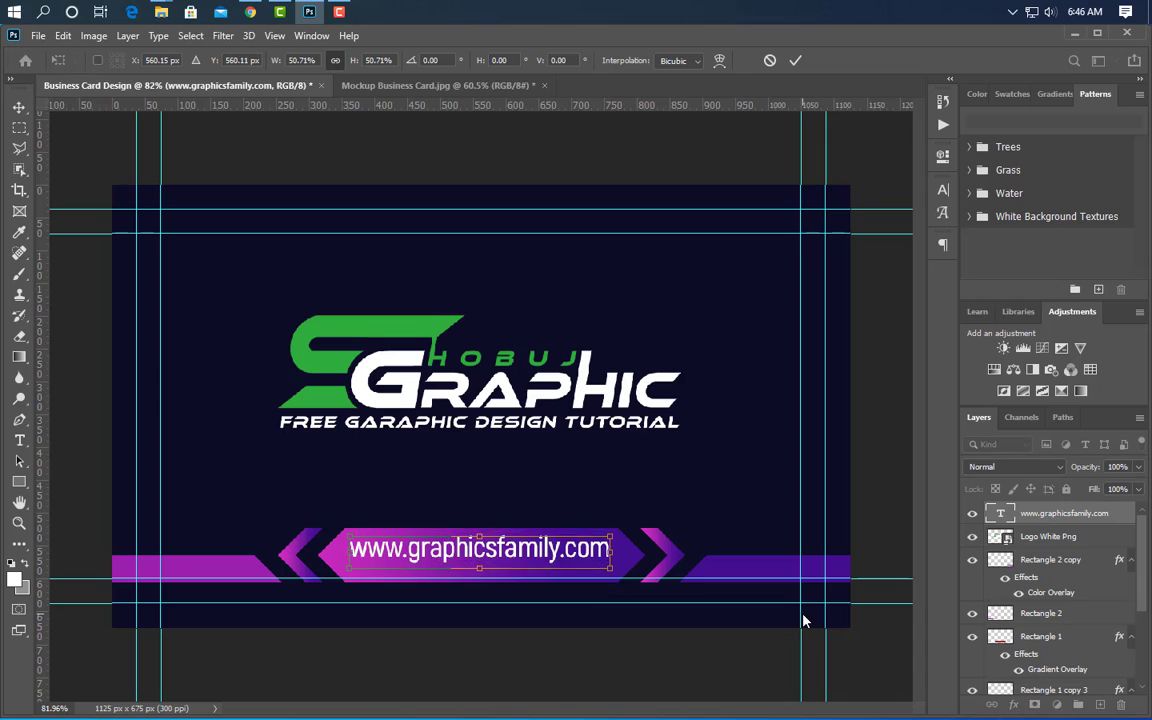
left_click(796, 63)
key("t")
left_click(18, 106)
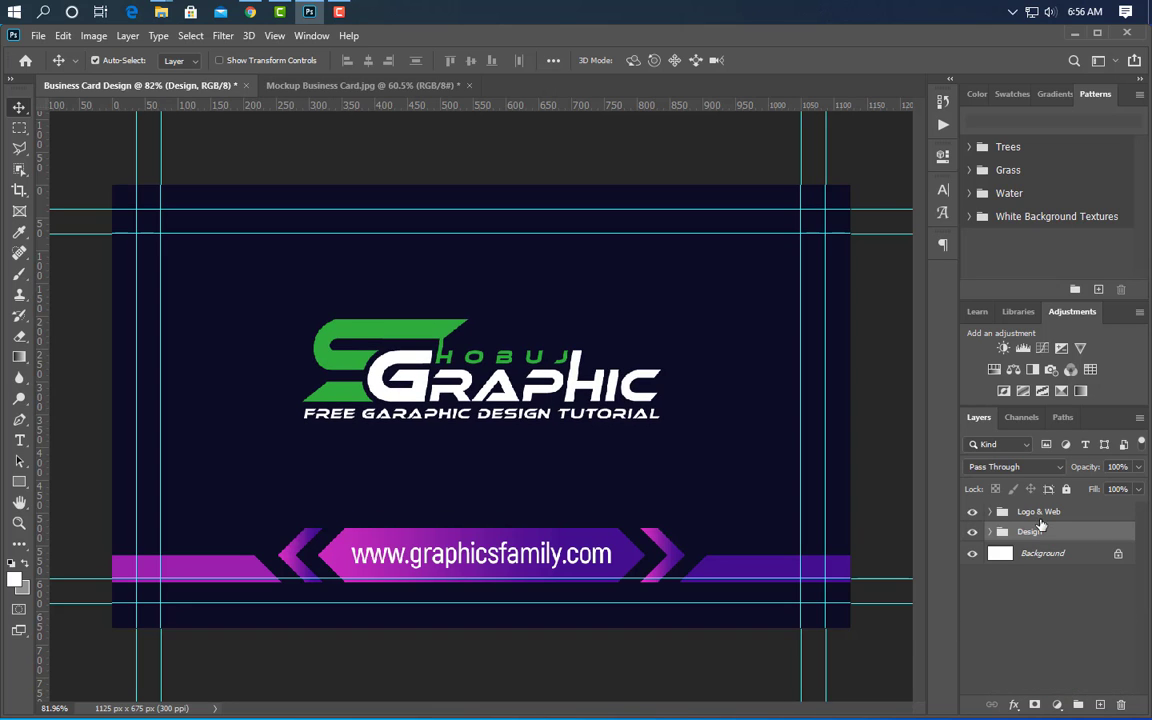
- Flip the Design group vertically so the banner sits along the card's top edge
key("ctrl+t")
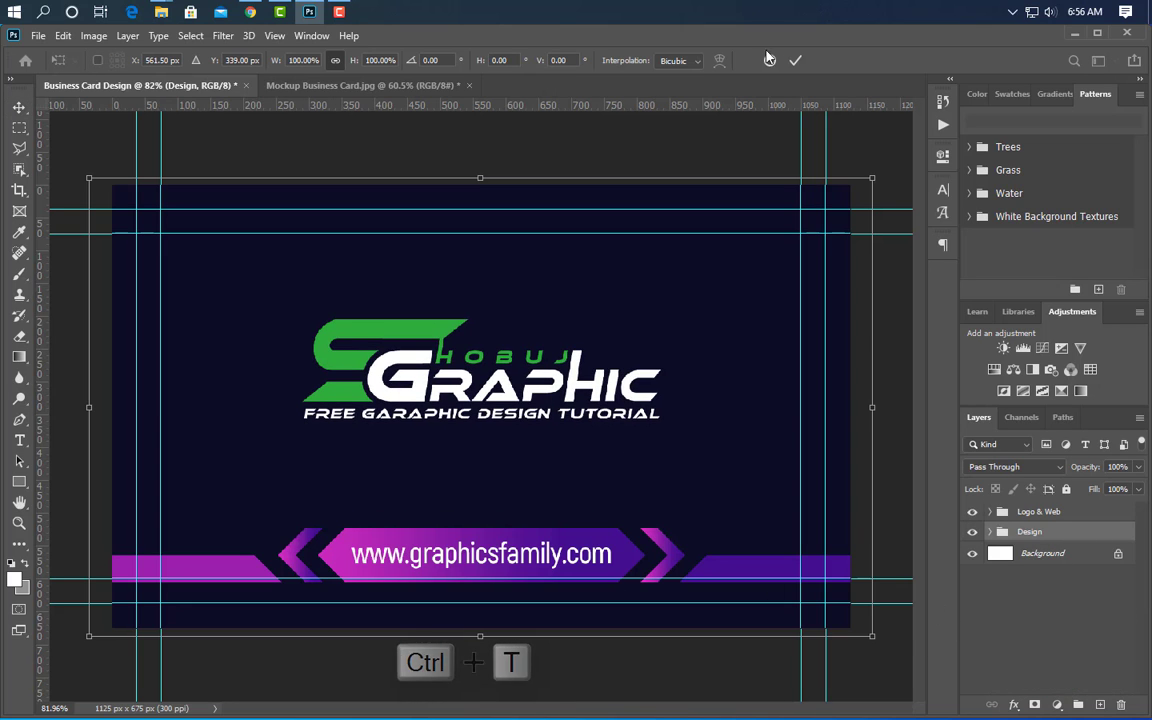
right_click(597, 253)
left_click(620, 468)
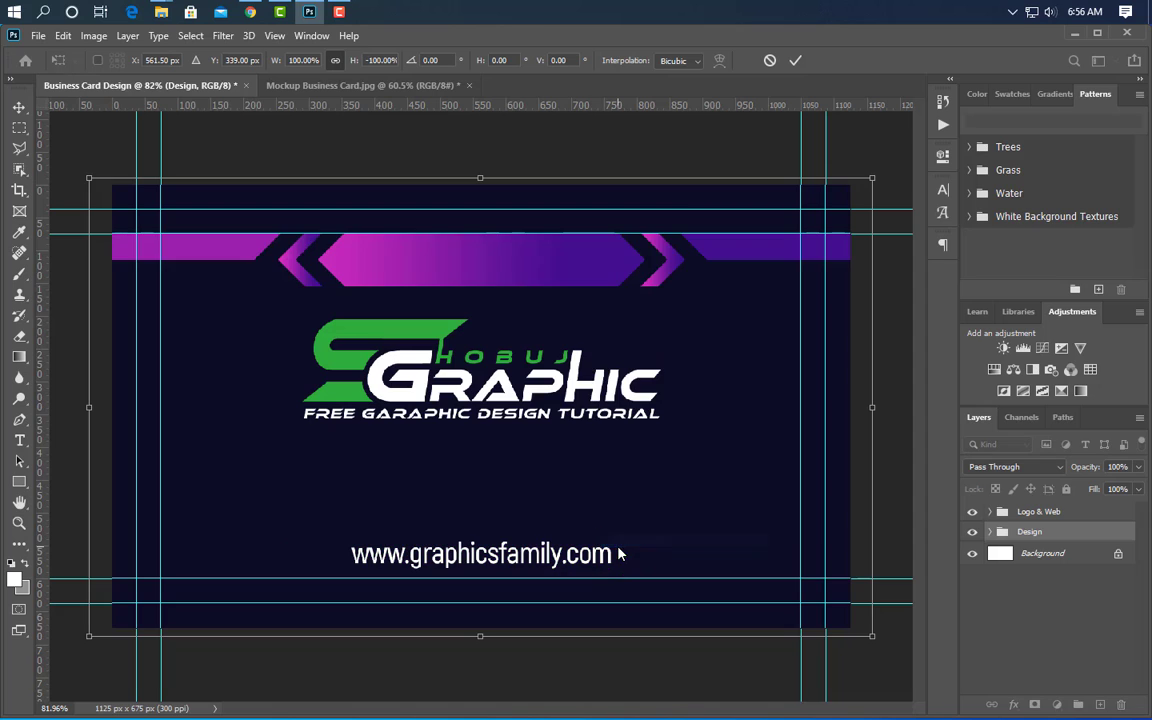
key("Up")
key("Up")
key("Up")
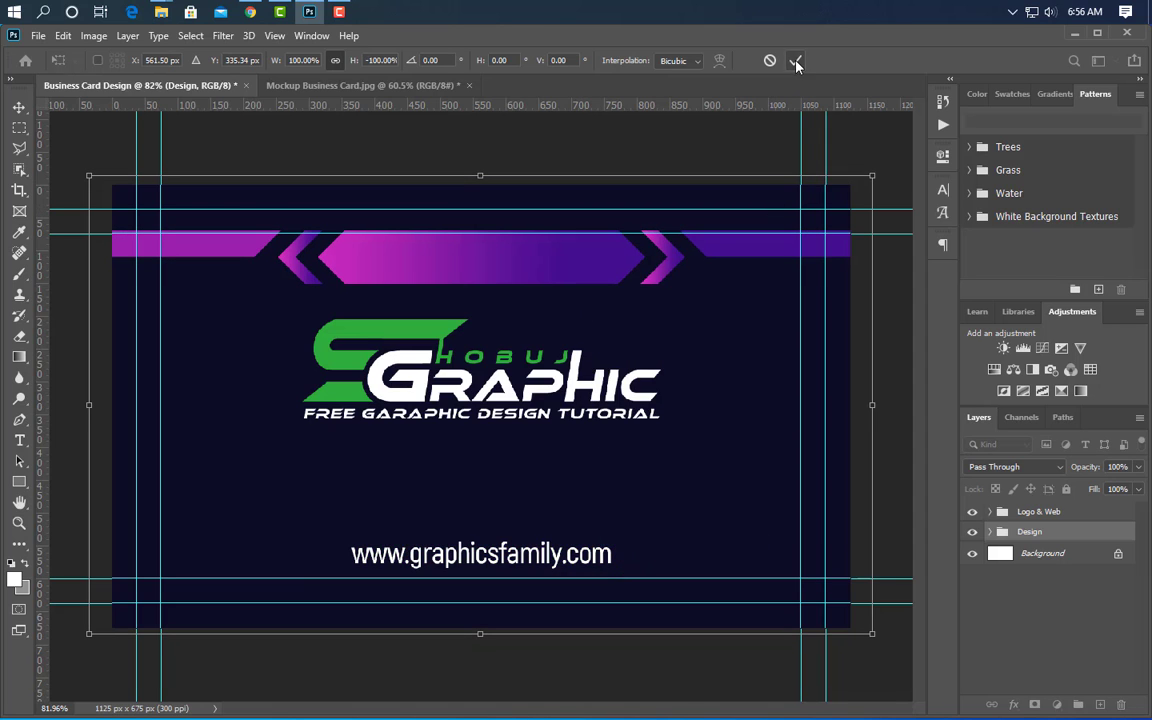
left_click(795, 61)
- Expand the Design group and select the banner's rectangle layers, starting from Rectangle 2 copy
left_click(995, 532)
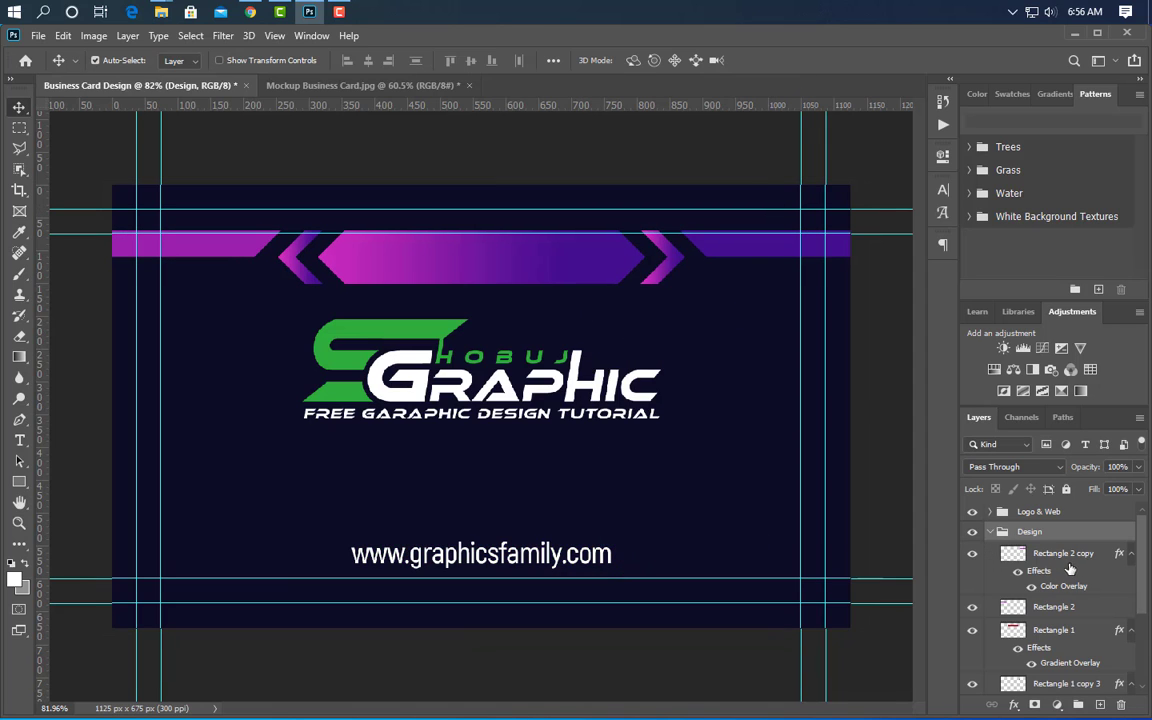
left_click(1131, 554)
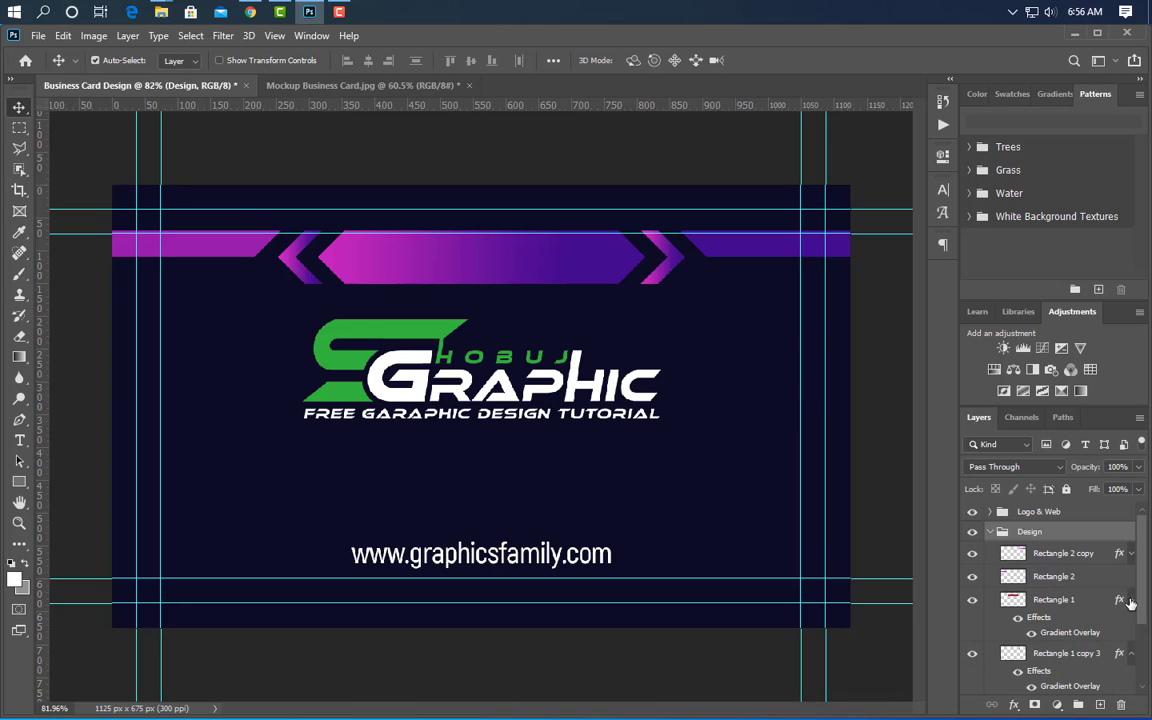
left_click(1131, 601)
left_click(1131, 623)
left_click(1046, 556)
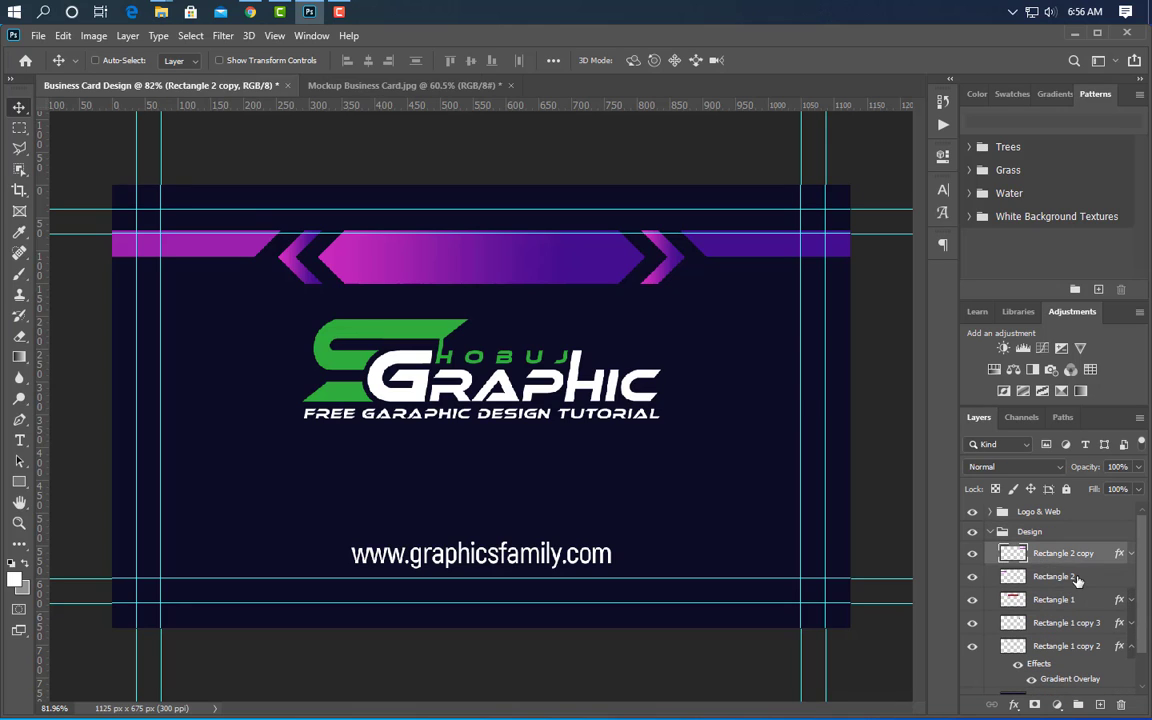
left_click(1077, 579, "ctrl")
left_click(1080, 603, "ctrl")
left_click(1082, 627, "ctrl")
left_click(1083, 652, "ctrl")
scroll(1083, 655, "down", 2)
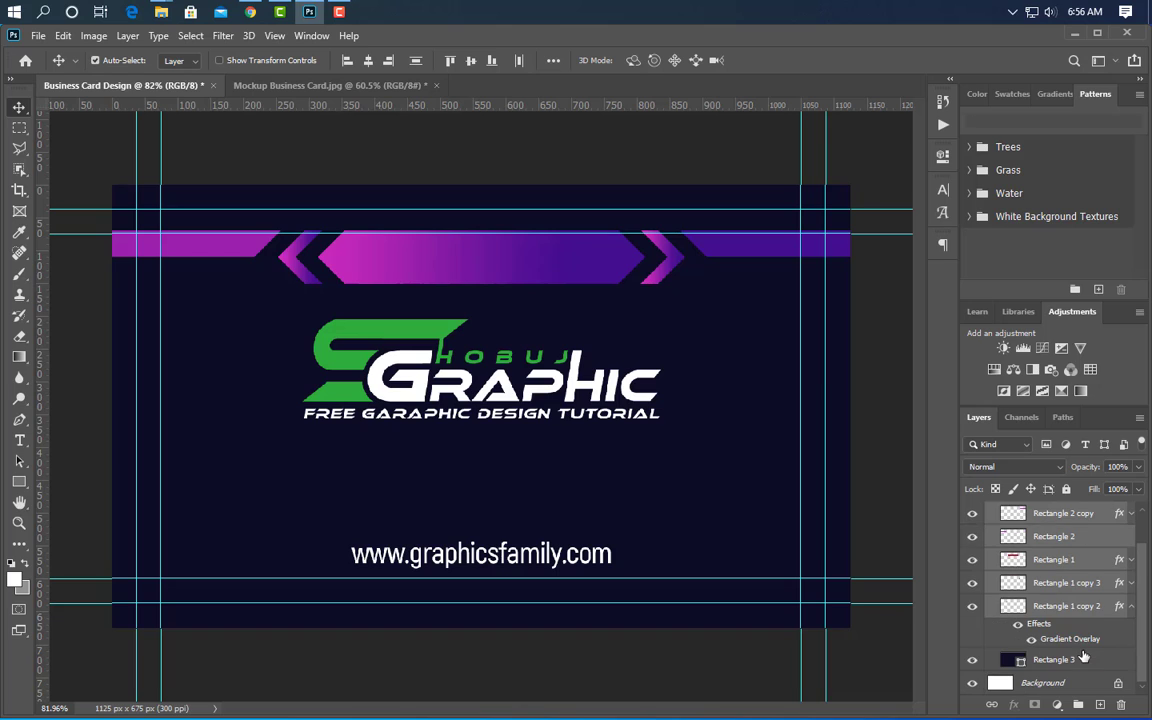
- Stretch the selected banner shapes downward to 122.29% height
key("ctrl+t")
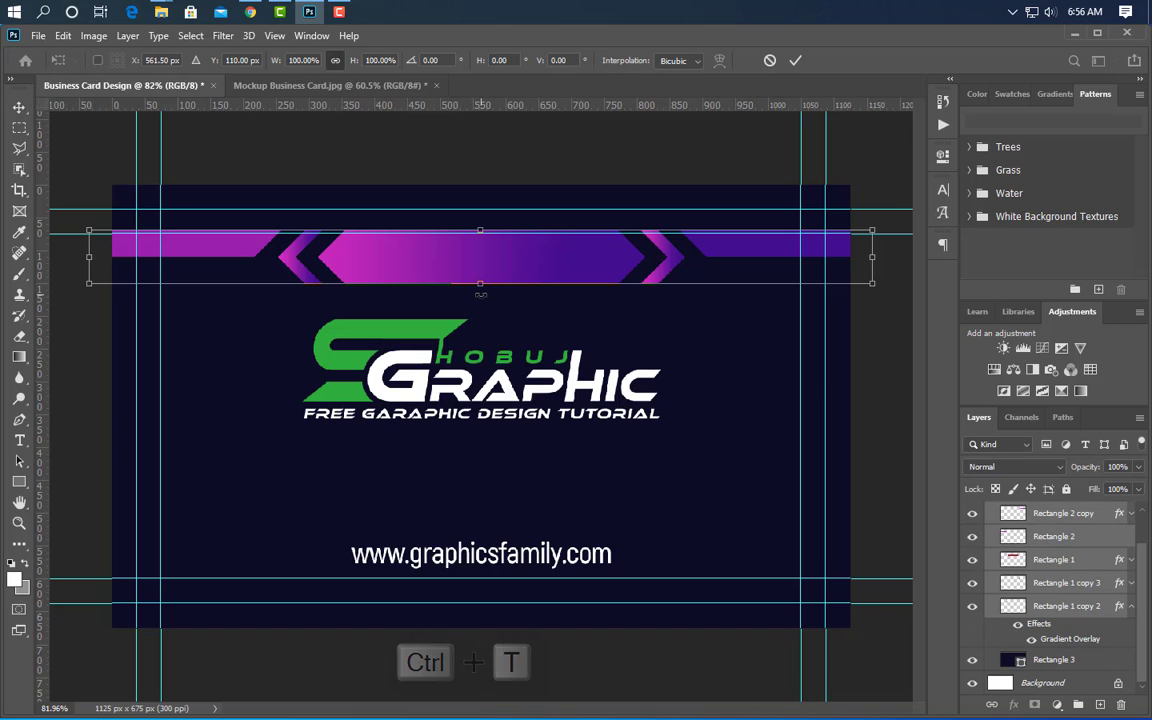
left_click_drag(479, 287, 480, 299)
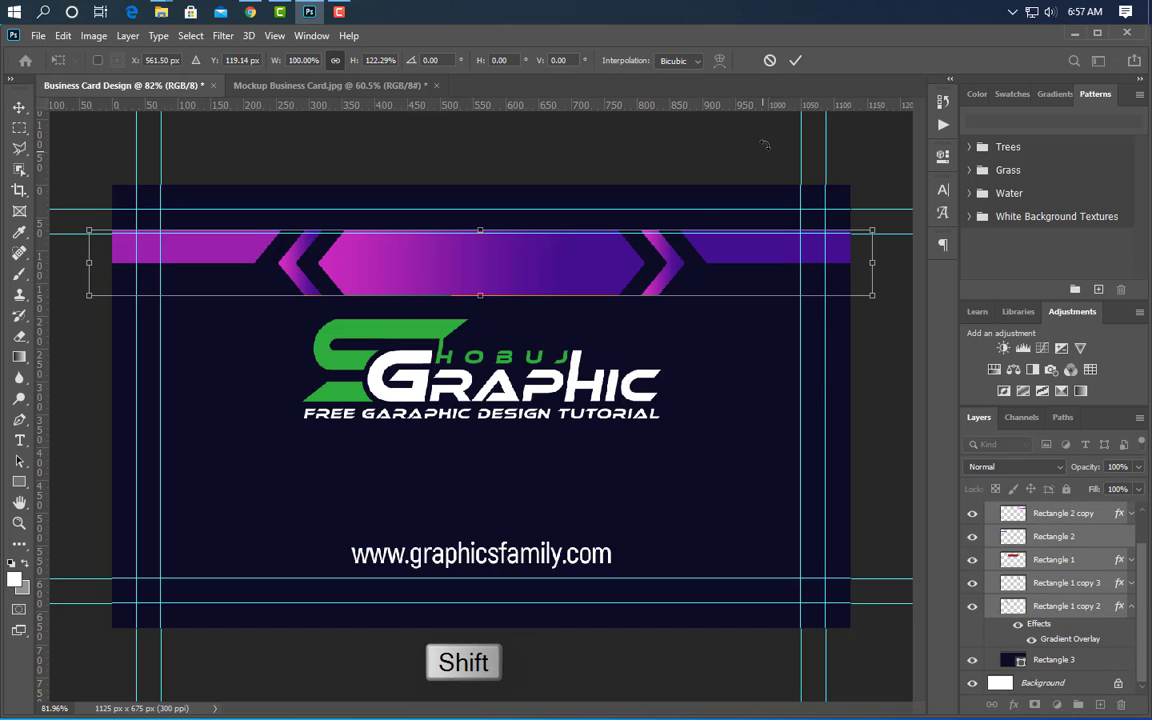
left_click(795, 60)
left_click(470, 356, "ctrl")
- Scale the logo to about 38% and move it to the card's left side
key("ctrl+t")
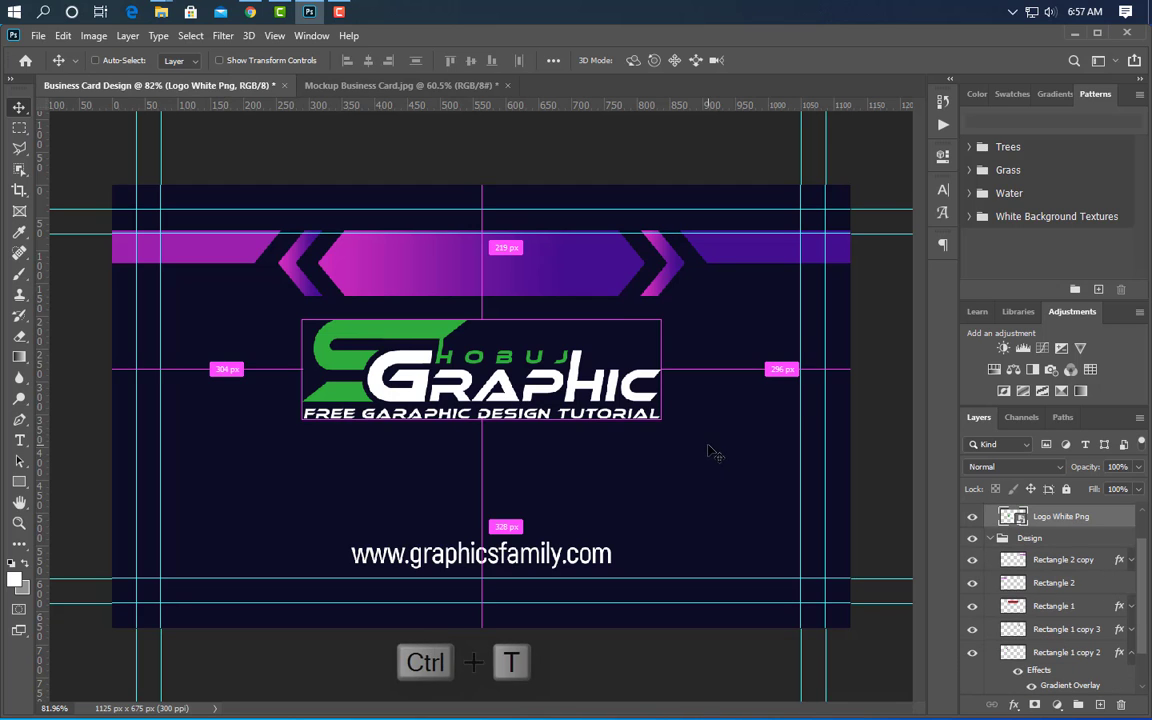
left_click_drag(656, 385, 561, 386)
left_click_drag(430, 370, 299, 372)
left_click(779, 62)
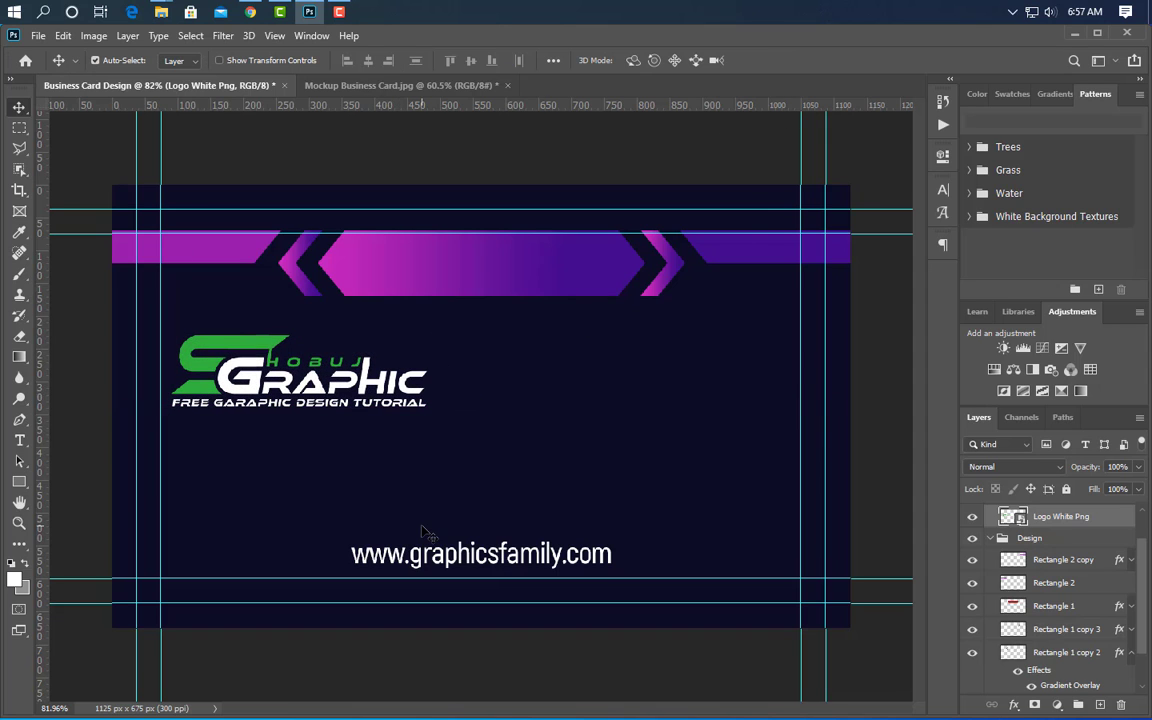
- Shrink the web address text and move it over to the card's right side
left_click(455, 567)
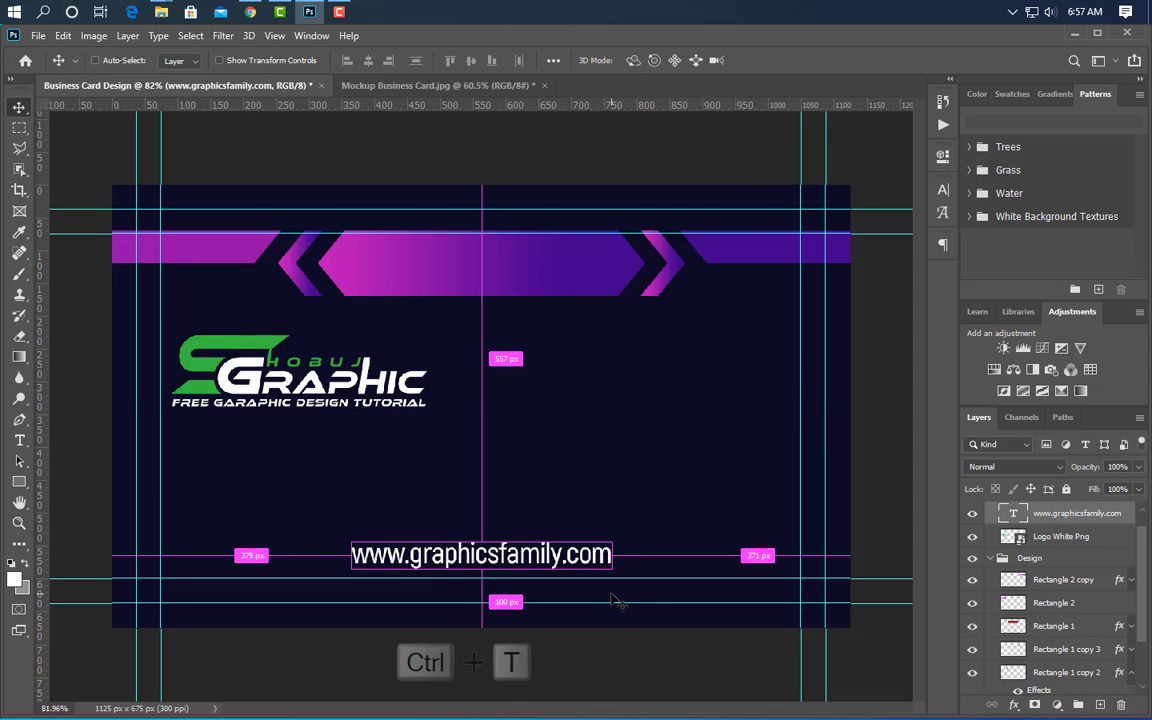
key("ctrl+t")
left_click_drag(345, 560, 411, 556)
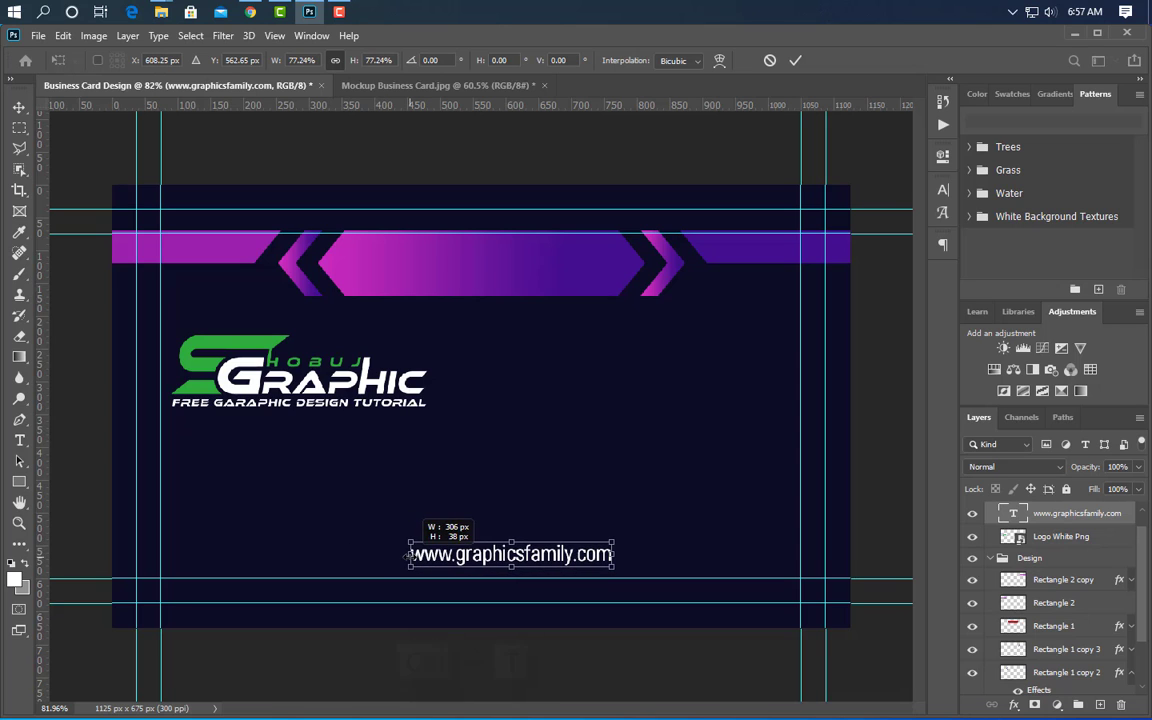
left_click_drag(576, 557, 748, 453)
left_click_drag(584, 461, 614, 461)
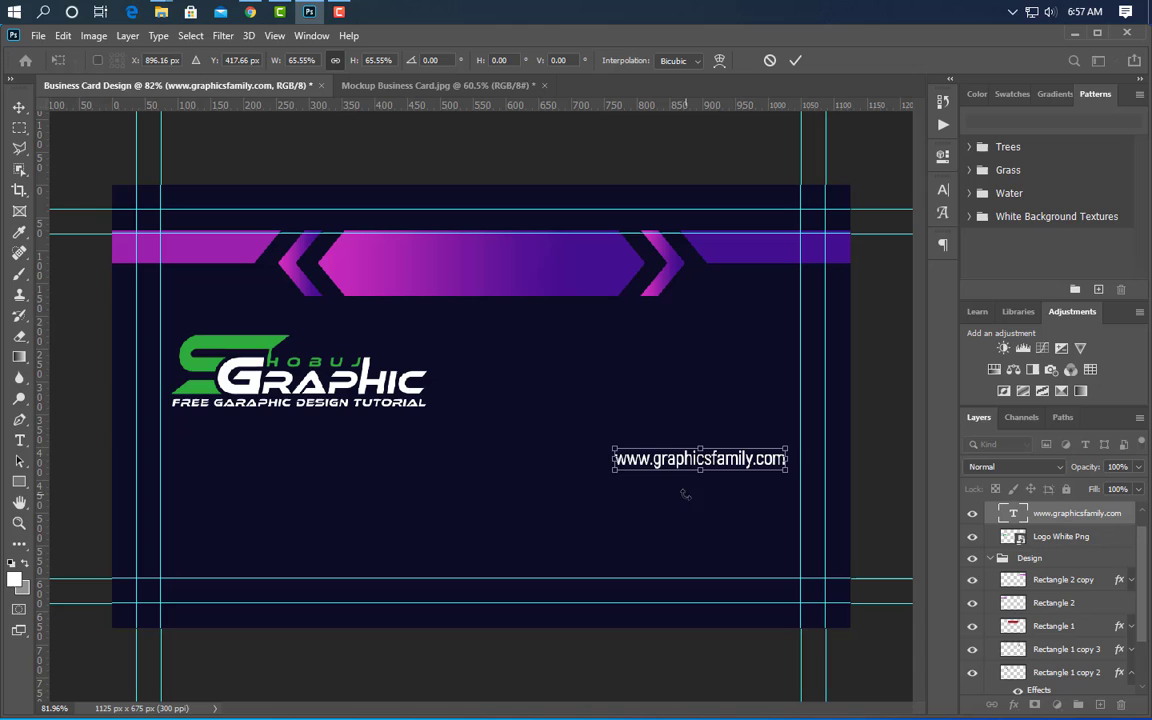
left_click(795, 61)
- Type the cardholder's name on the banner and set it in Bold and All Caps
left_click(19, 440)
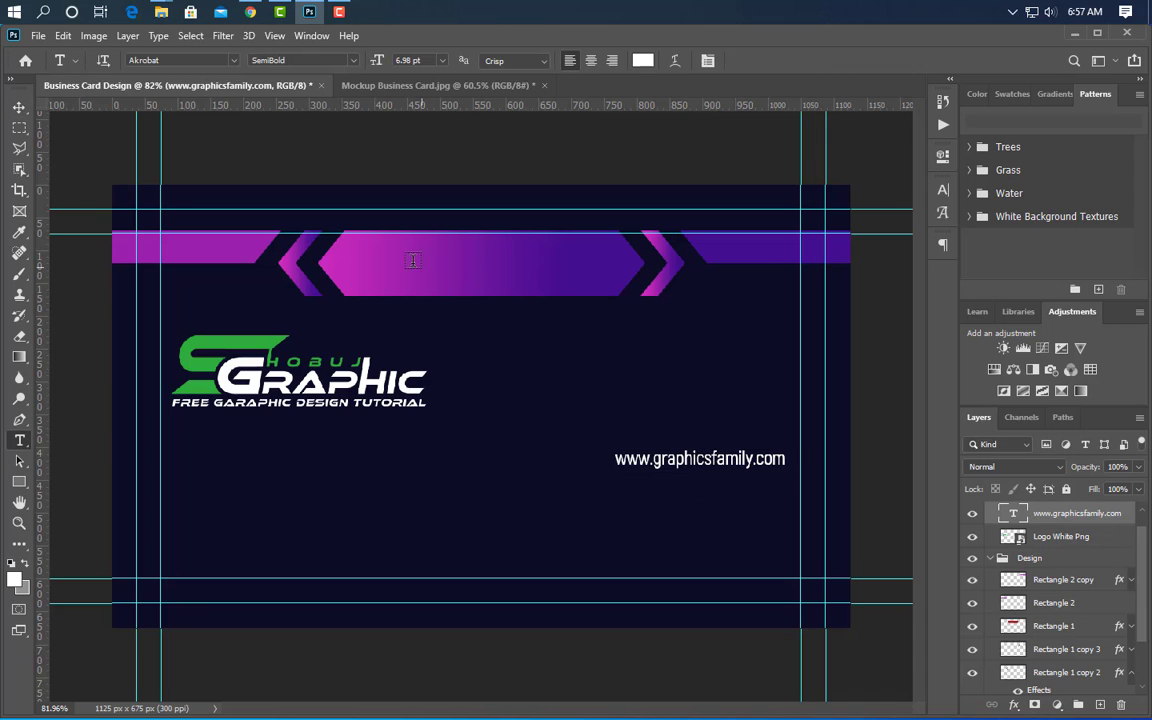
left_click(365, 252)
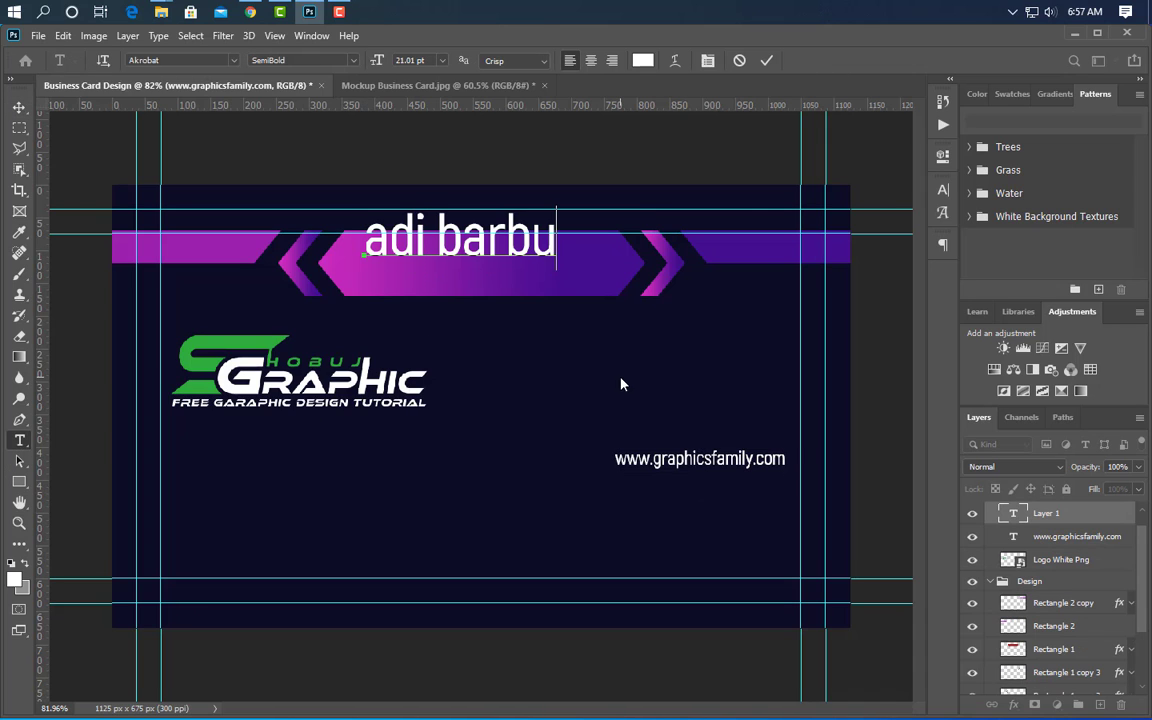
left_click(766, 62)
left_click(943, 189)
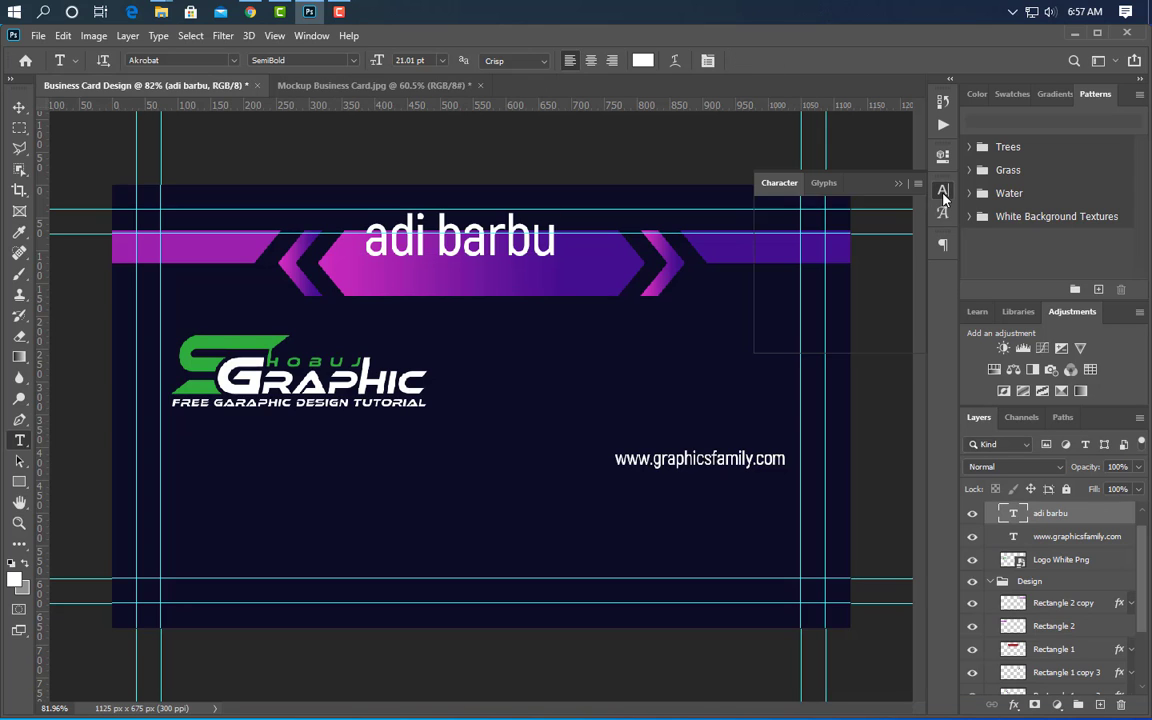
left_click(914, 213)
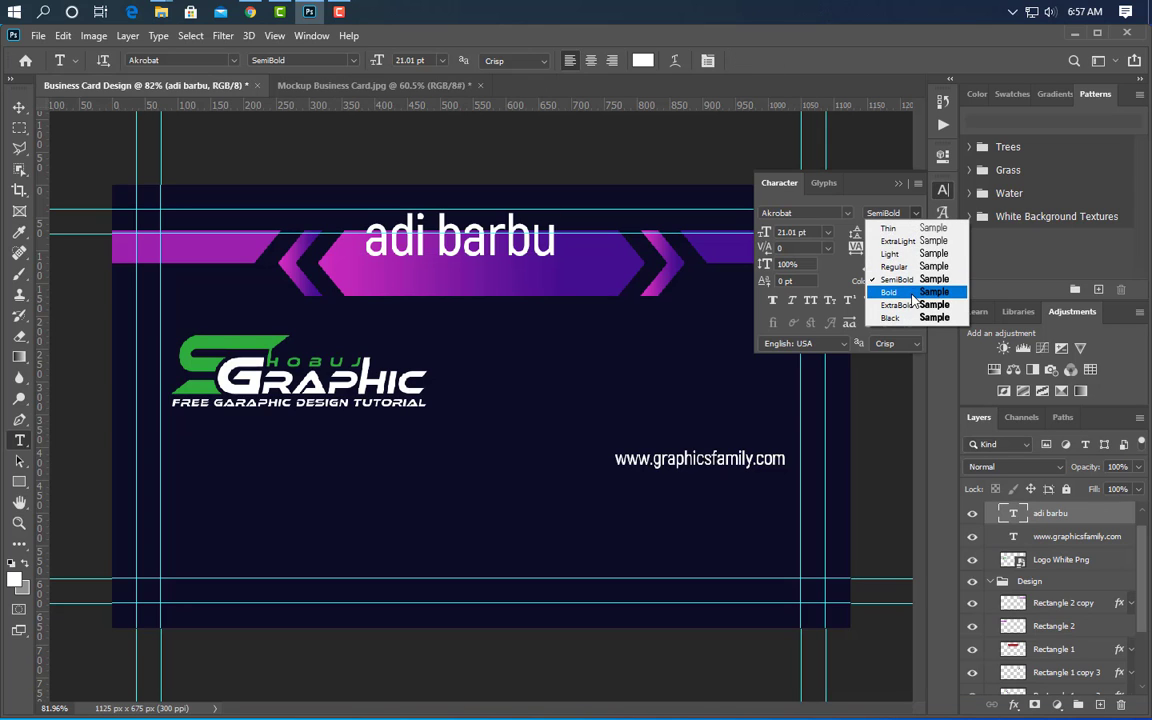
left_click(912, 292)
left_click(810, 300)
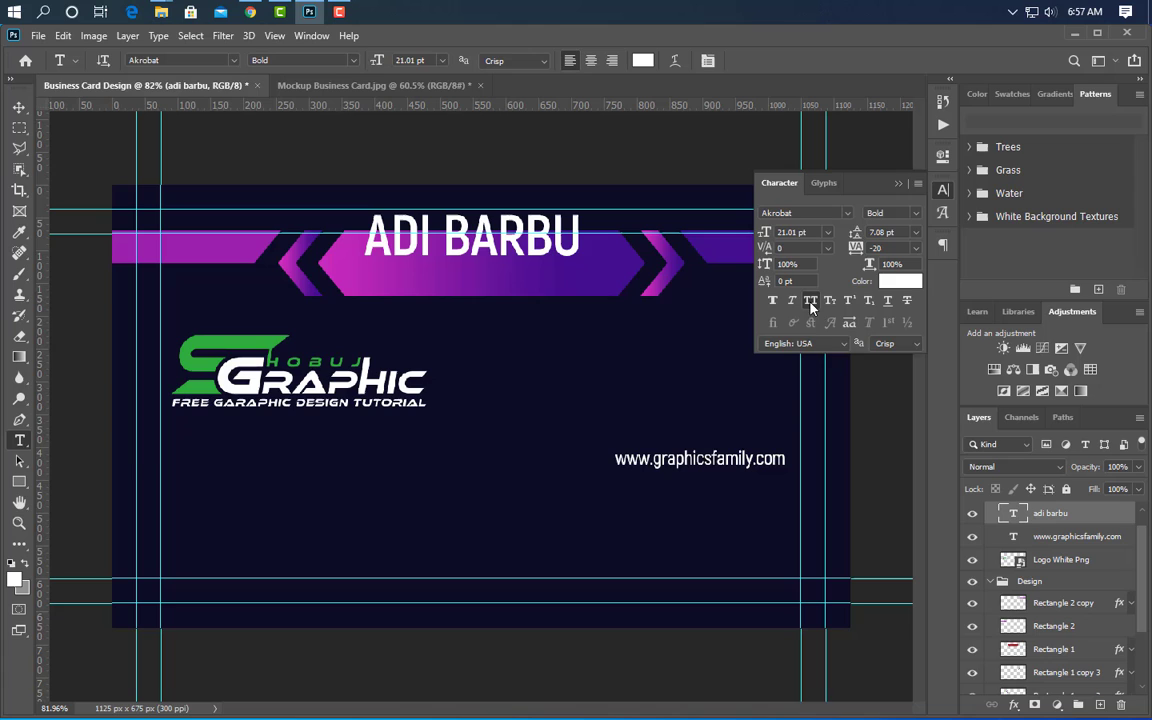
left_click(900, 184)
- Squash the name slightly in height and nudge it down and right to centre it
key("ctrl+t")
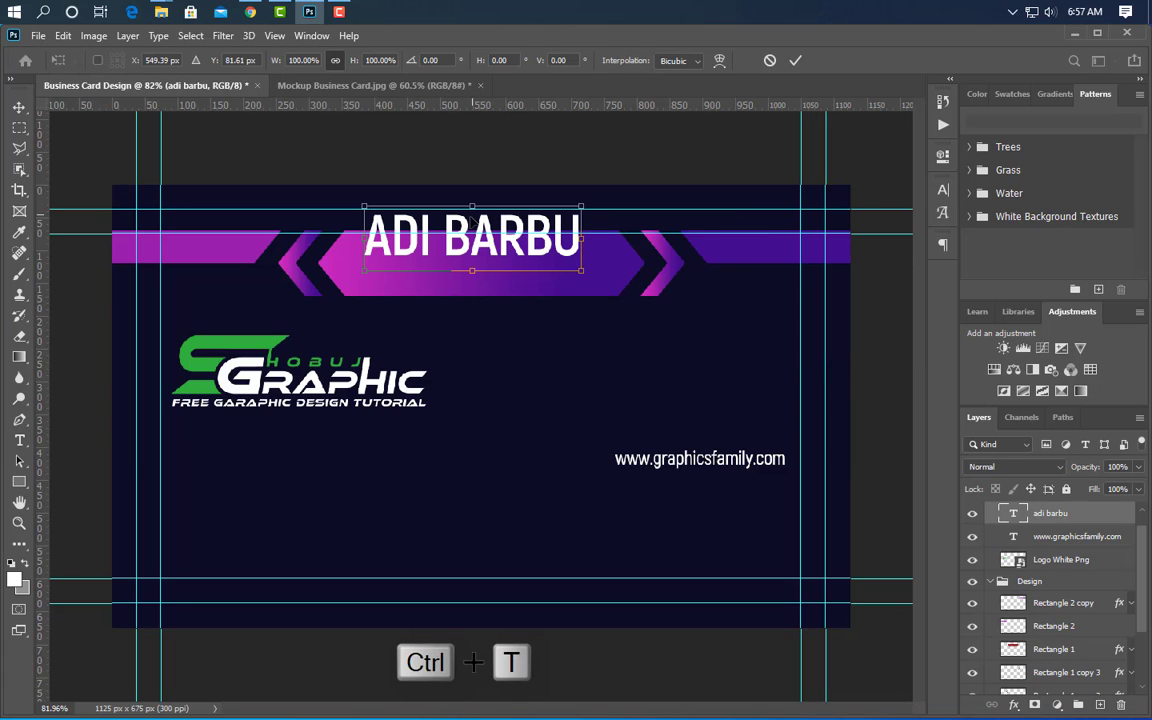
left_click_drag(473, 205, 472, 217)
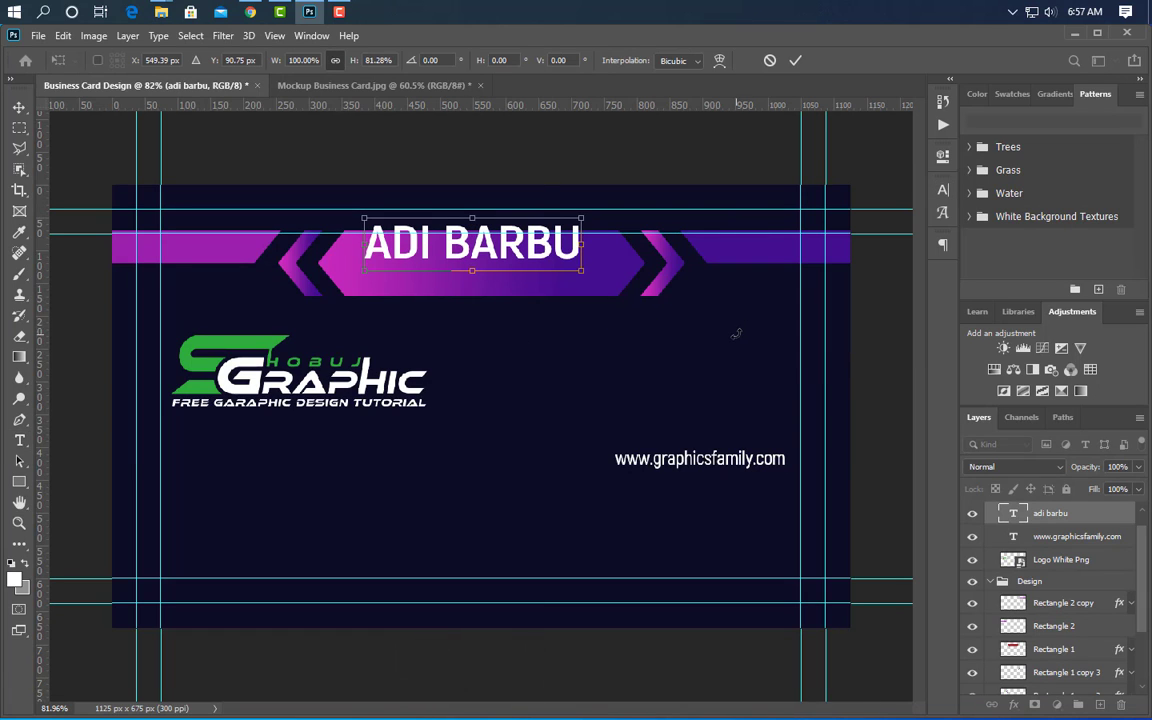
key("Down")
key("Down")
key("Down")
key("Down")
key("Down")
key("Down")
key("Down")
key("Down")
key("Down")
key("Down")
key("Down")
key("Down")
key("Right")
key("Right")
key("Right")
key("Right")
key("Right")
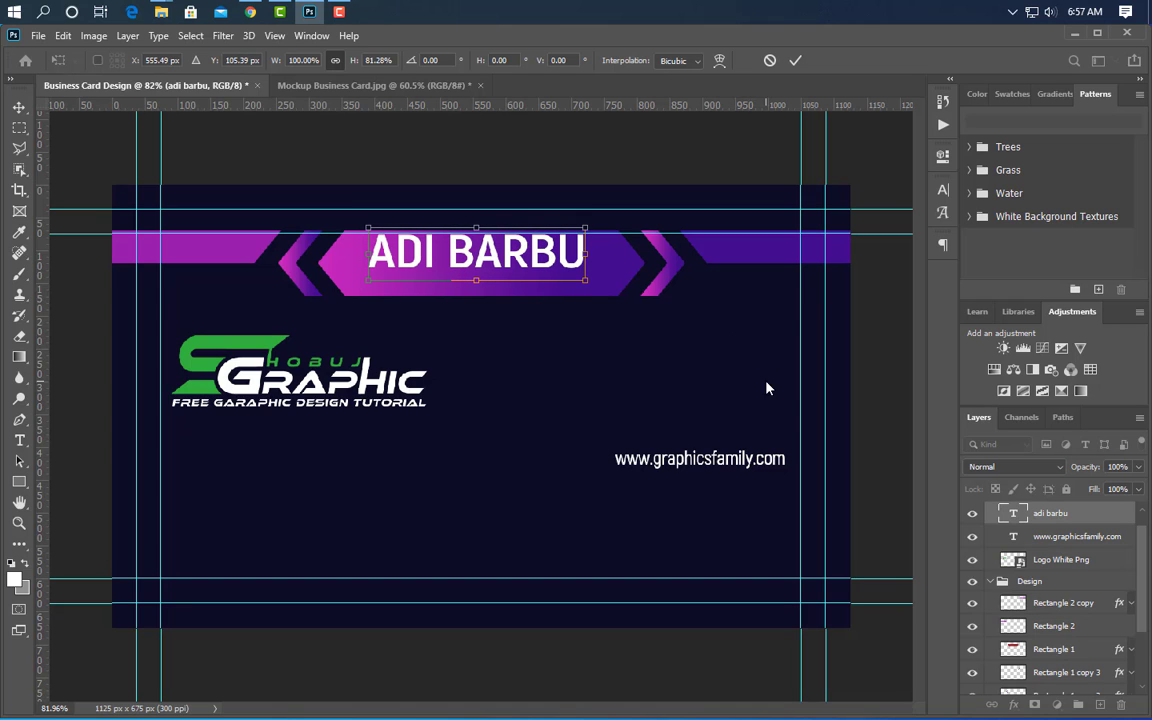
left_click(795, 60)
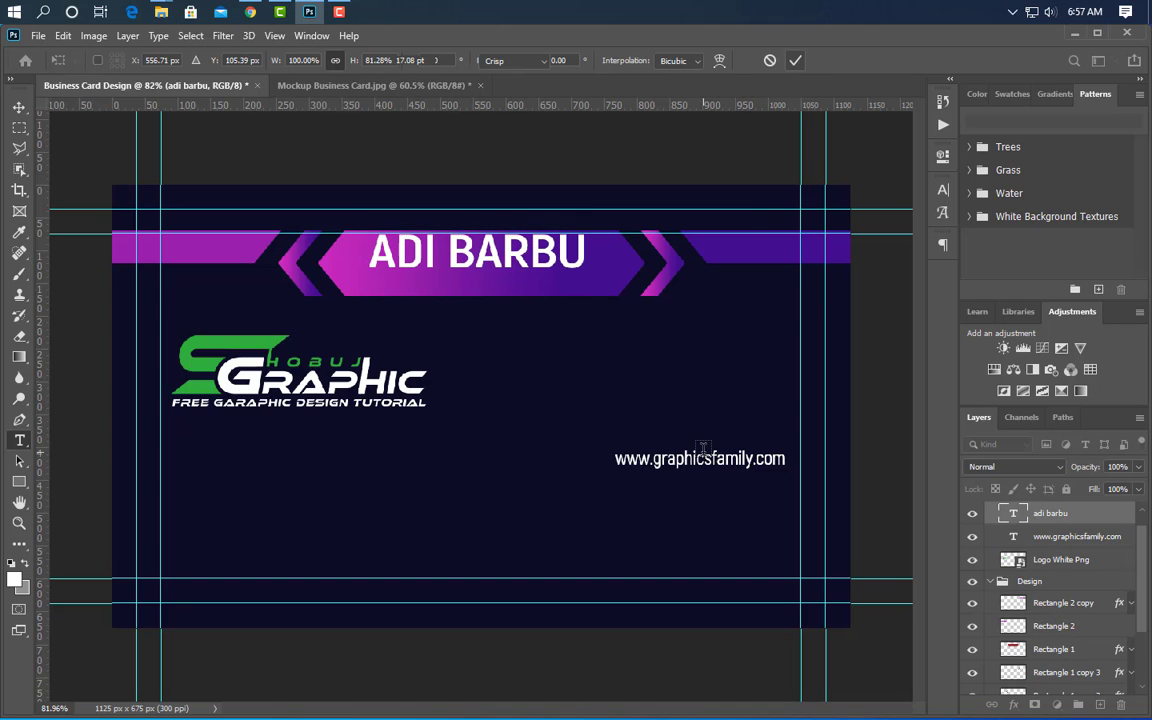
- Type 'GRAPHIC DESIGNER' below the name, with All Caps off and SemiBold weight
left_click(366, 287)
type("GRAPHIC DESIGNER")
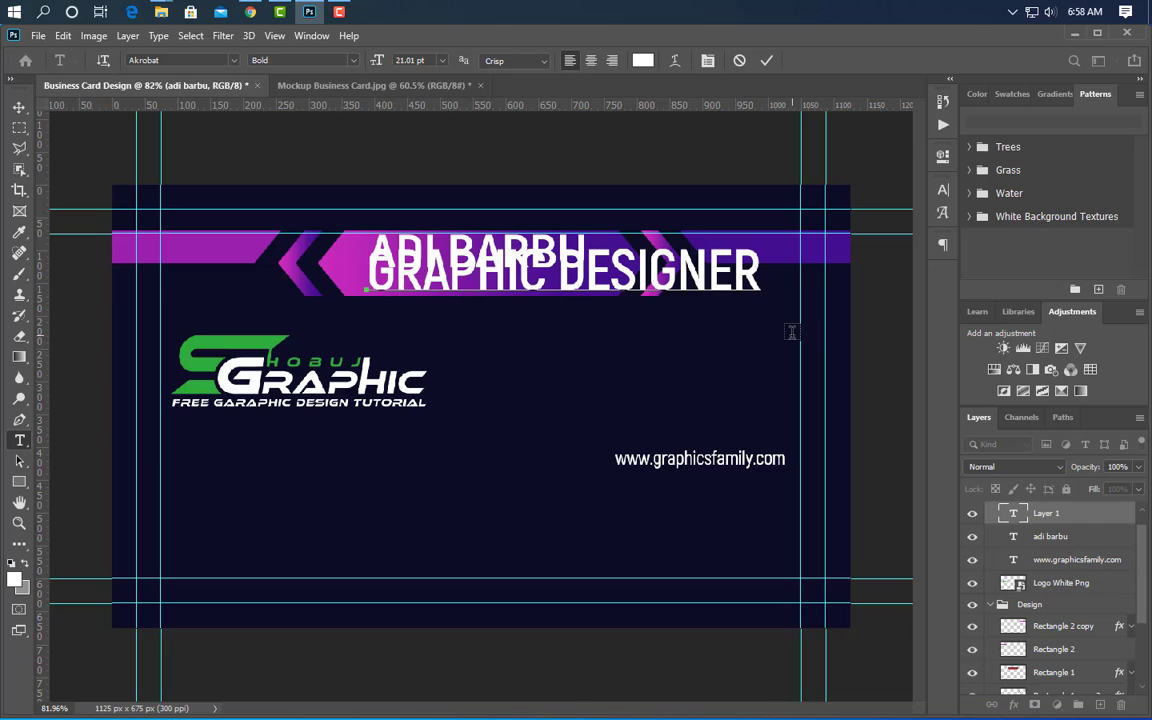
left_click(766, 60)
left_click(942, 189)
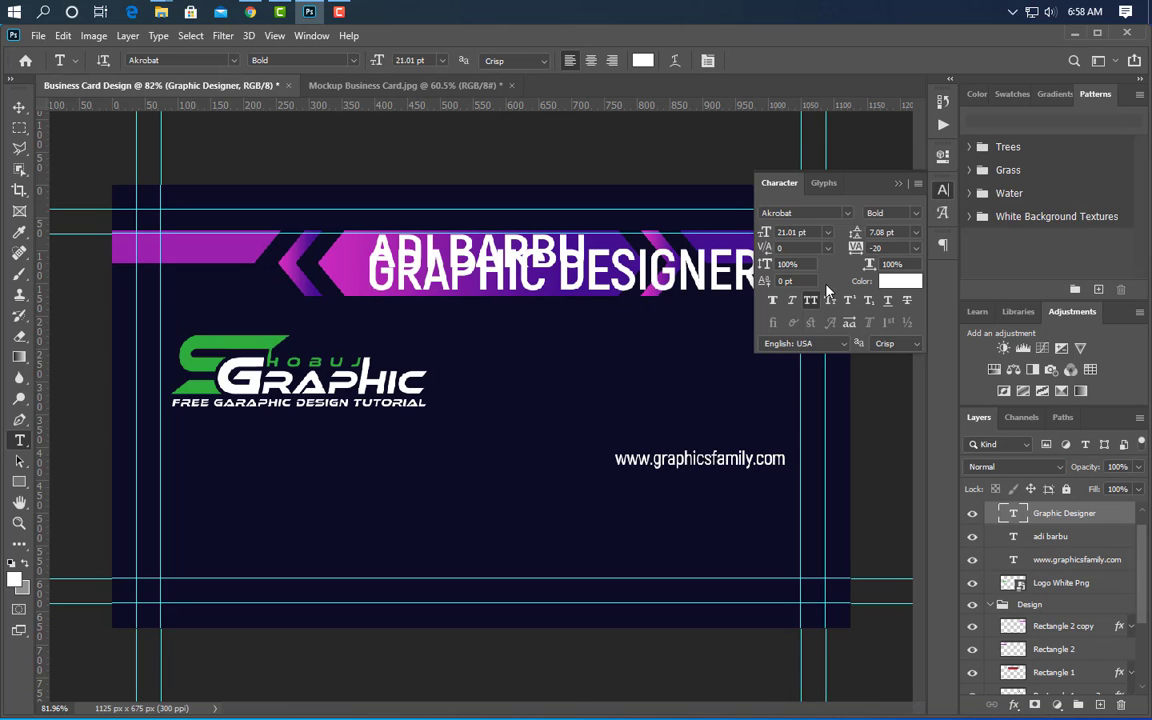
left_click(811, 300)
left_click(890, 212)
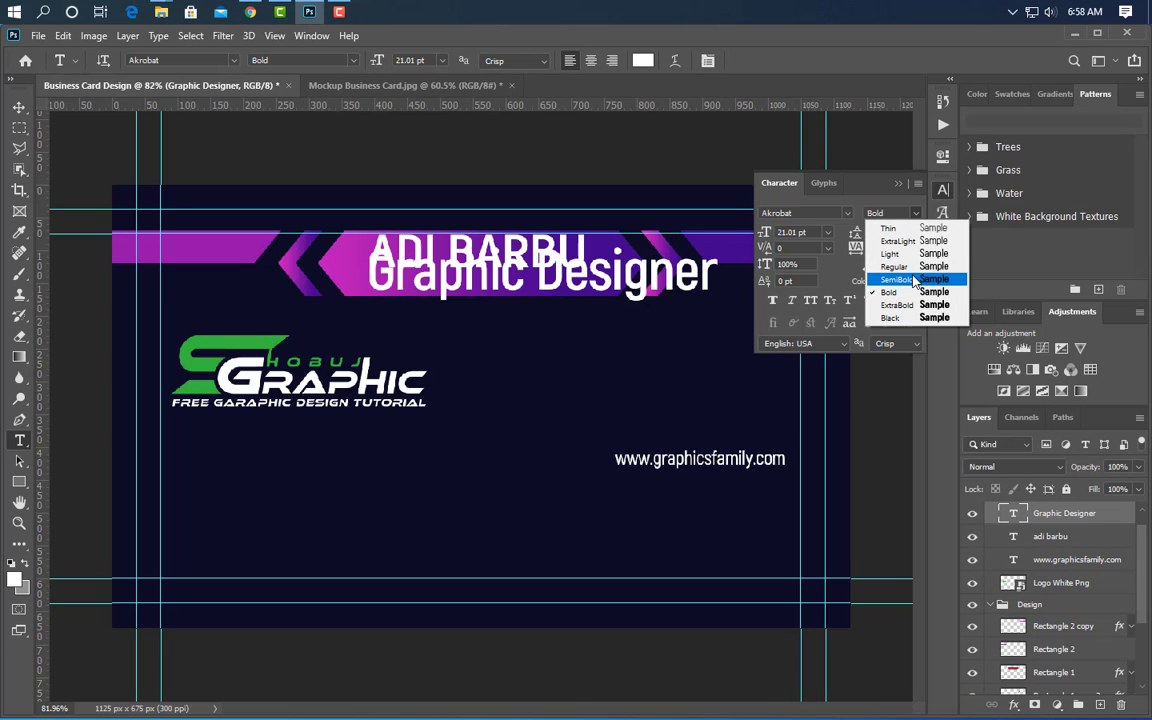
left_click(882, 263)
left_click(899, 184)
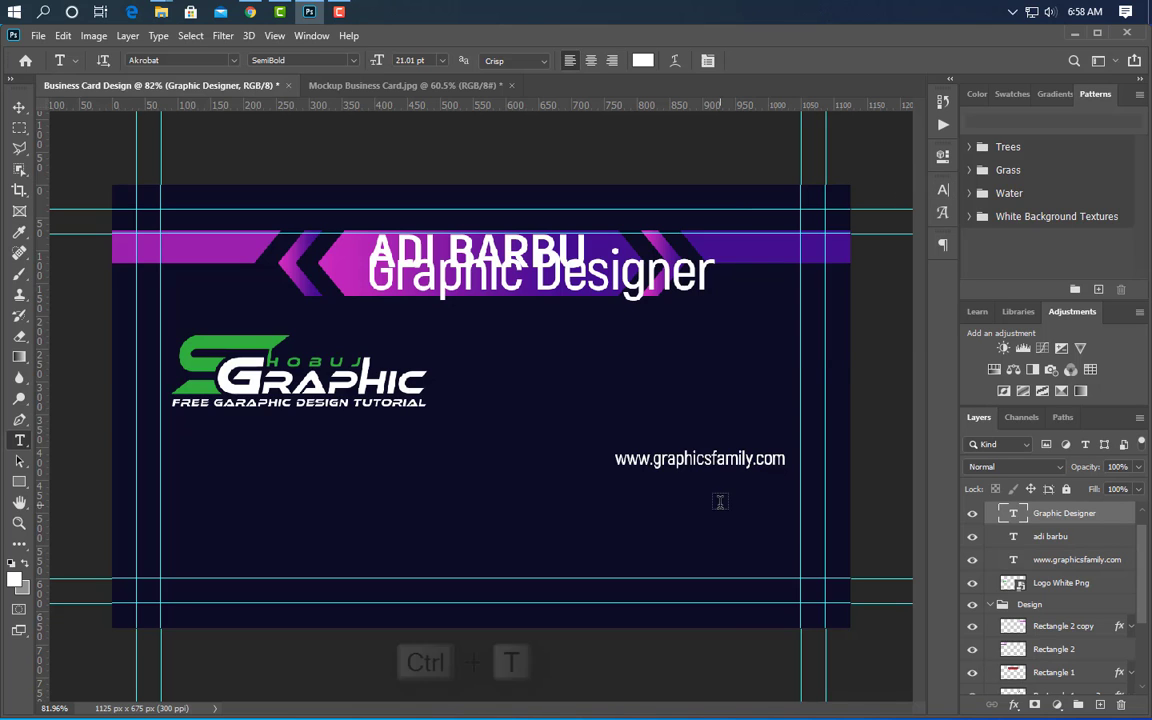
- Scale the subtitle to 43.90% × 38.40% and nudge it down under the name
key("ctrl+t")
left_click_drag(713, 295, 551, 290)
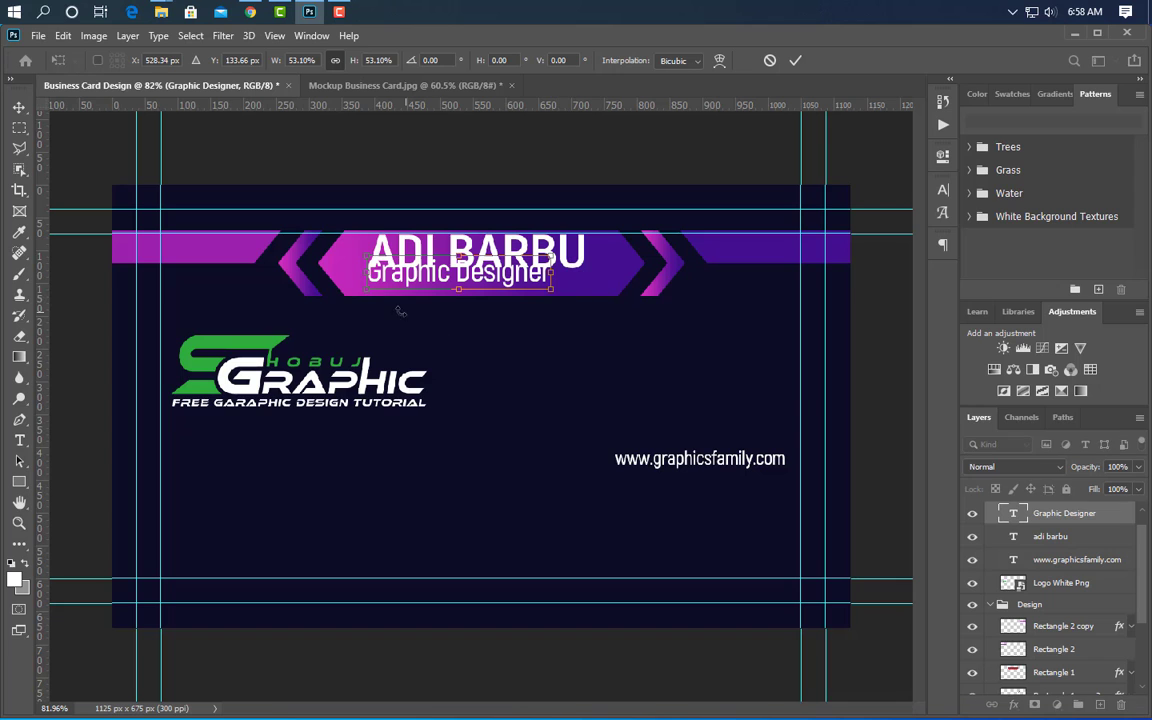
left_click_drag(367, 275, 398, 275)
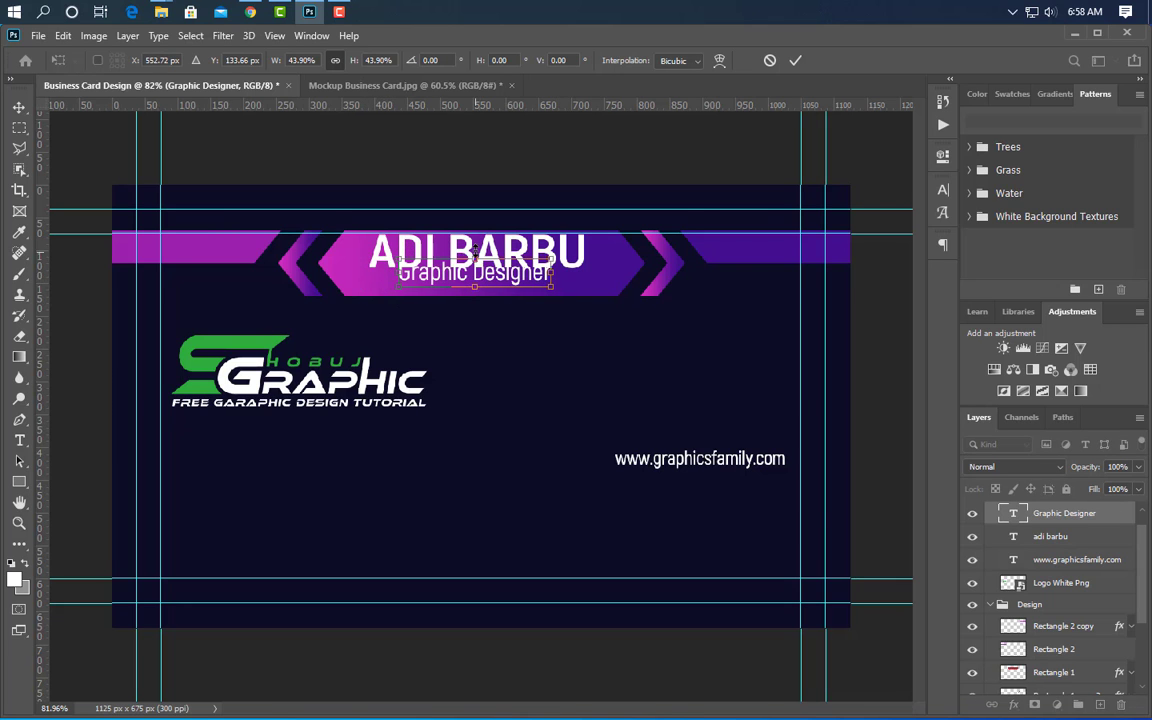
scroll(476, 260, "up", 5)
left_click_drag(470, 315, 474, 306)
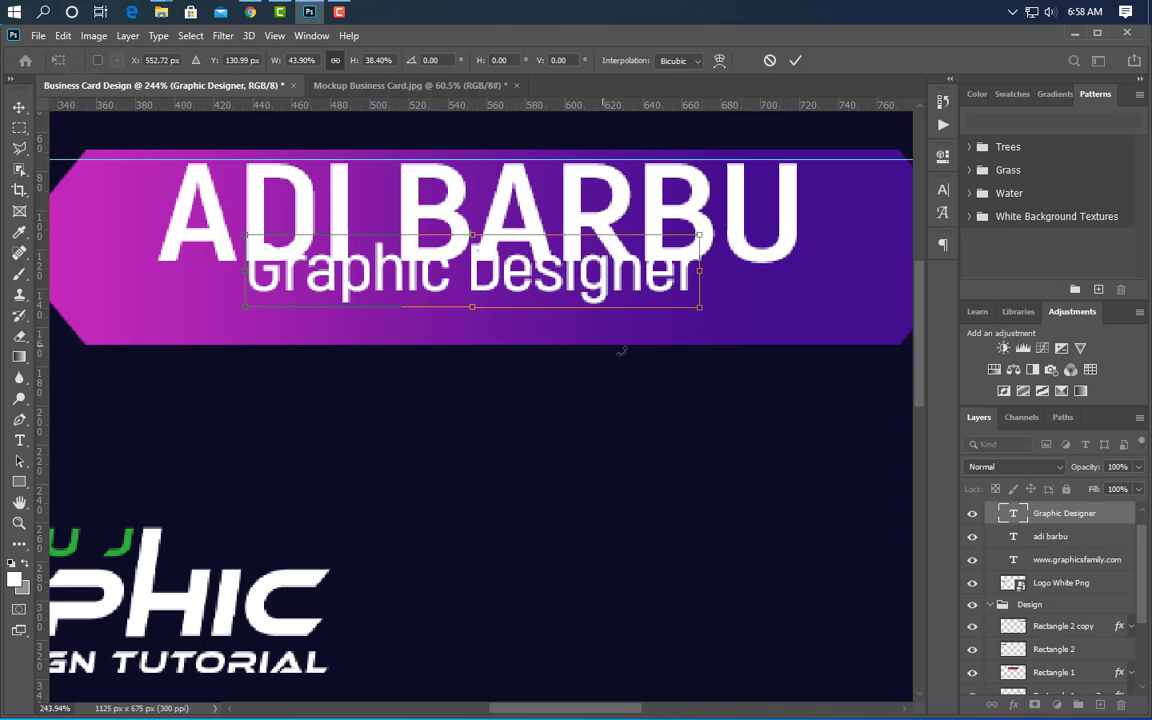
key("Down")
key("Down")
key("Down")
key("Down")
key("Down")
key("Down")
key("Down")
key("Down")
key("Down")
key("Down")
key("Down")
key("Down")
key("Down")
key("Down")
key("Down")
key("Down")
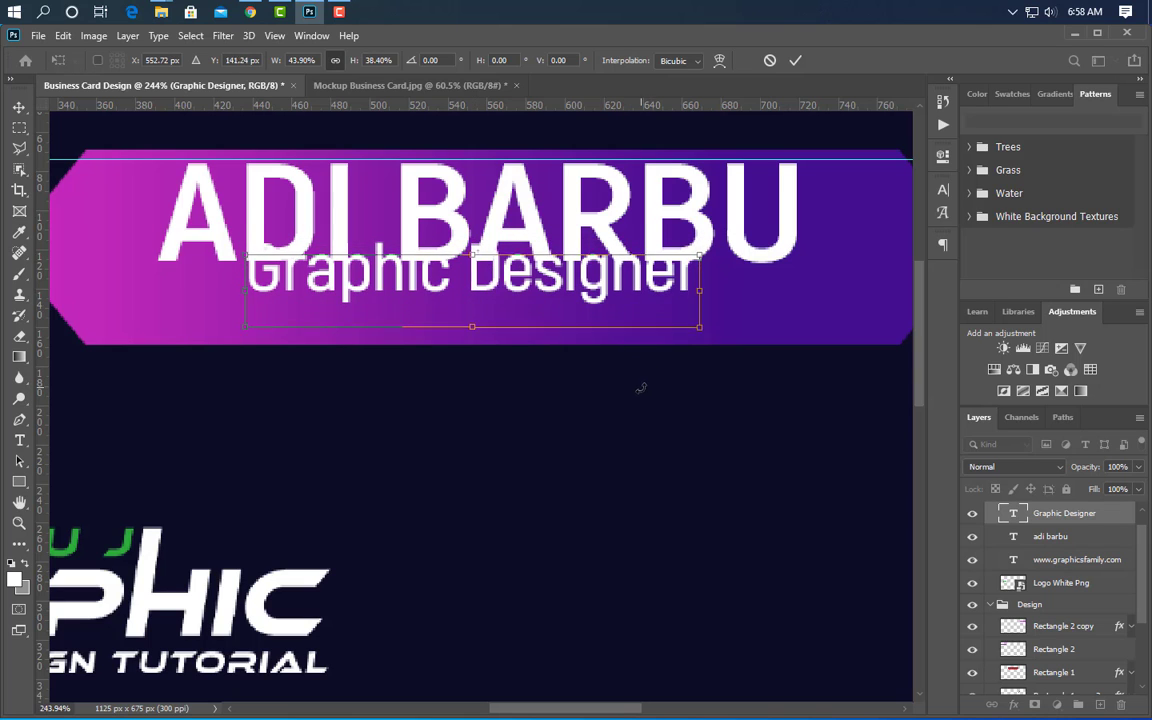
key("Down")
key("Down")
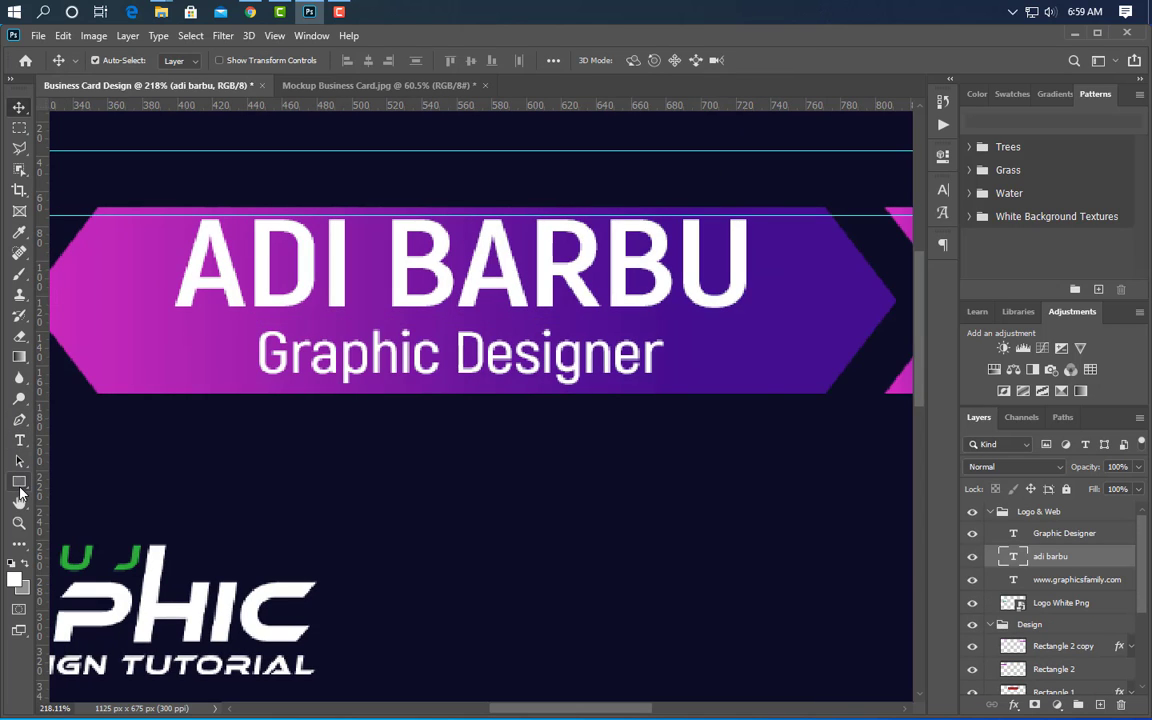
- Draw a thin 30×3 px white bar right of the subtitle and duplicate it for the left side
left_click(19, 486)
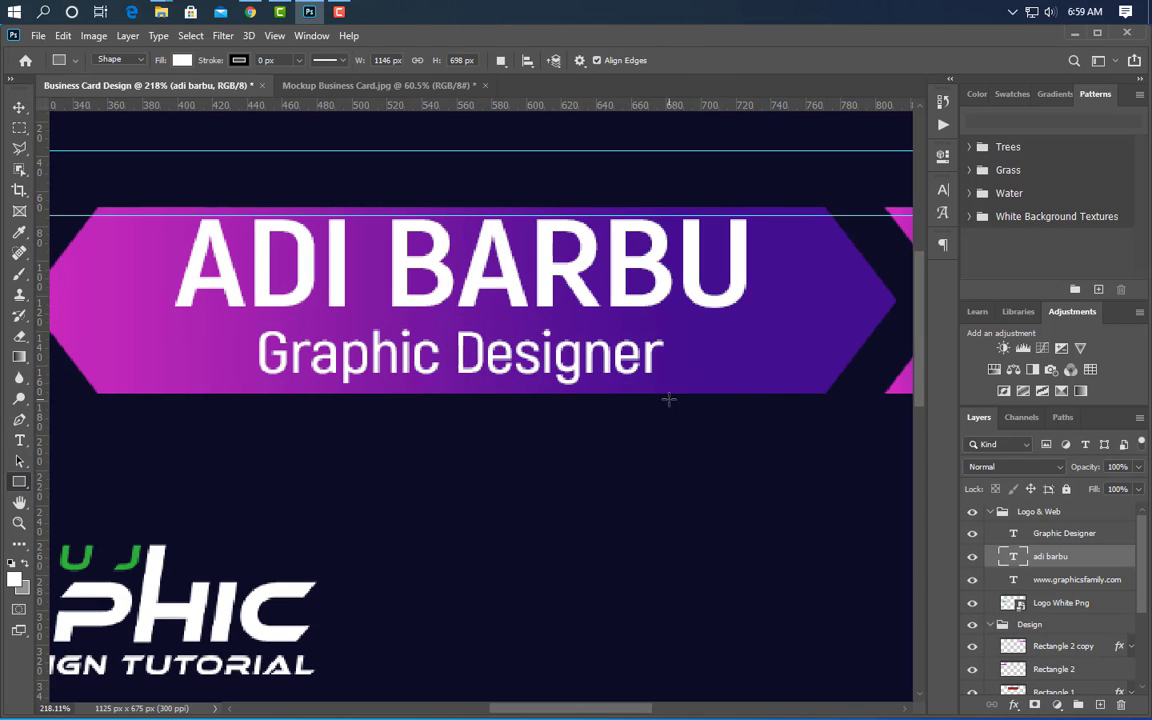
left_click_drag(707, 350, 760, 353)
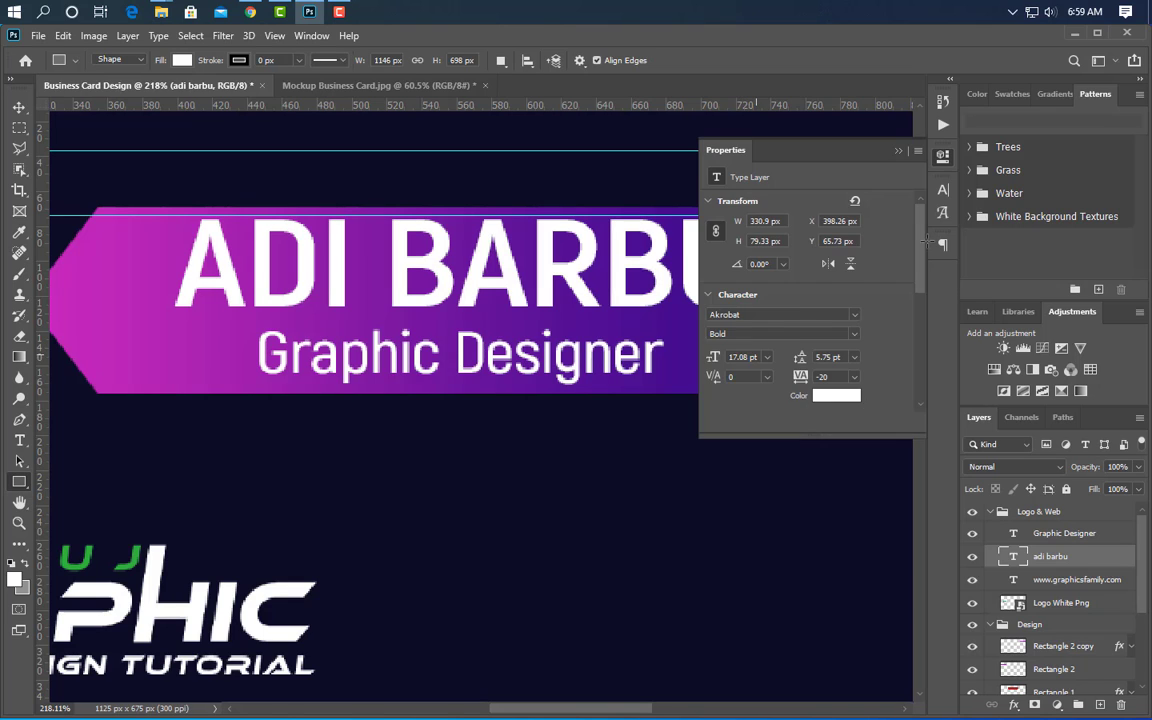
left_click(900, 142)
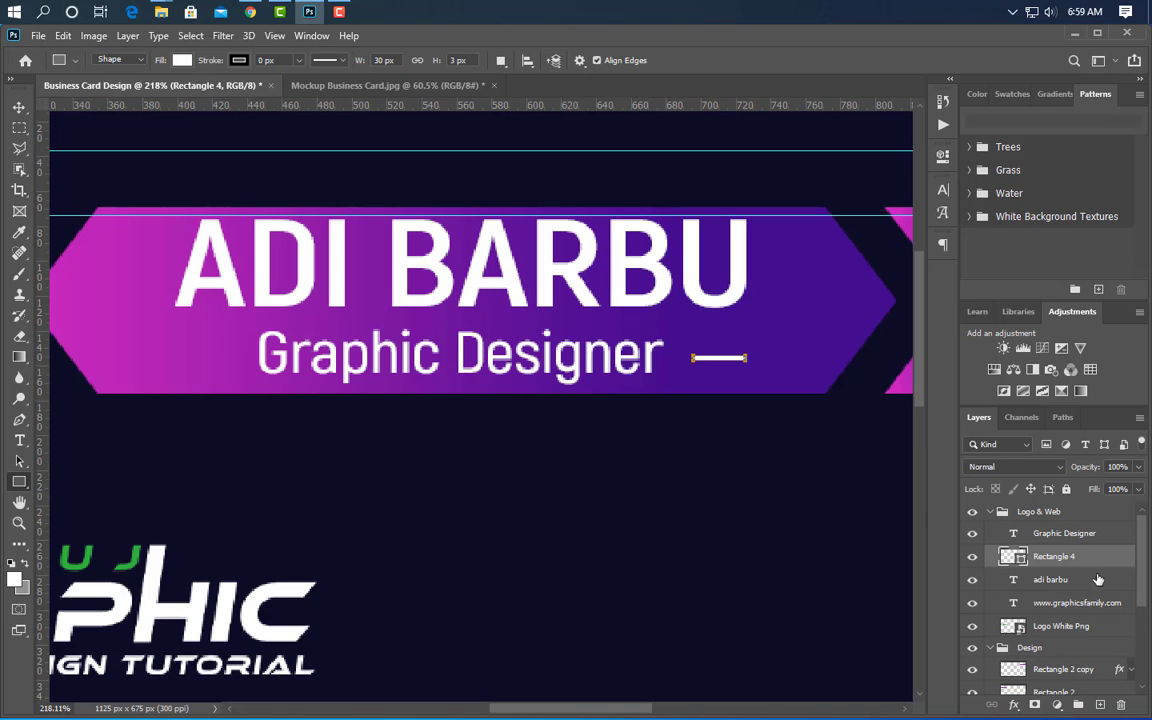
left_click_drag(1108, 564, 1100, 706)
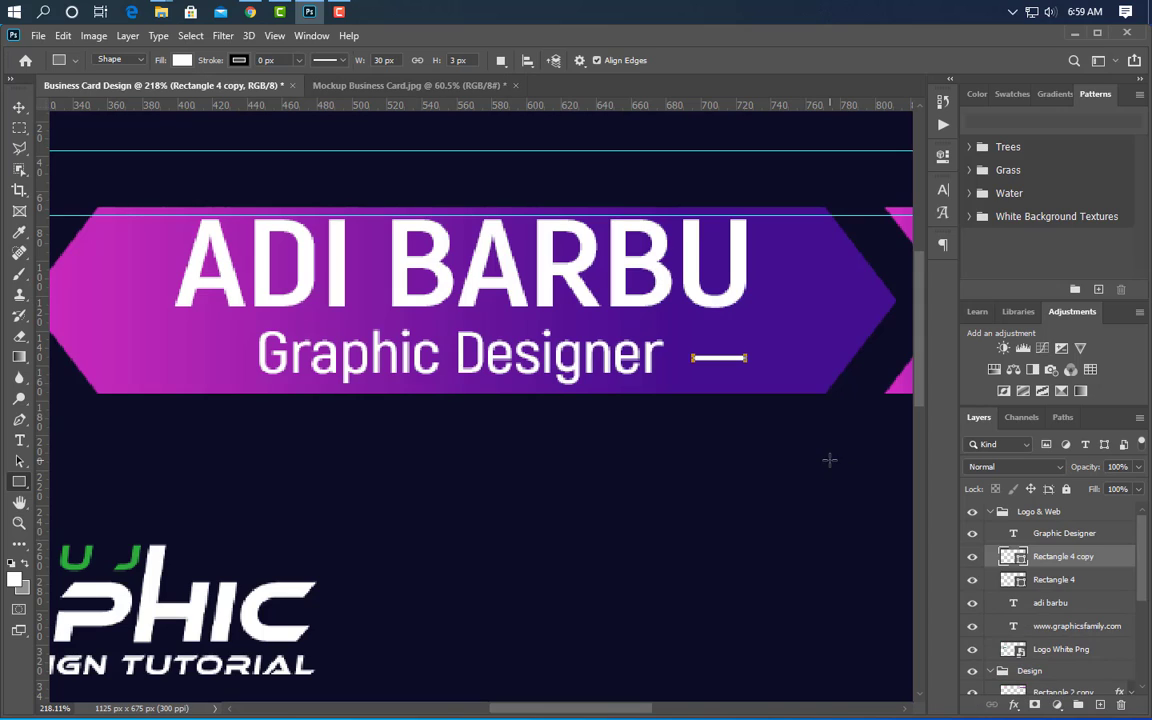
left_click(19, 106)
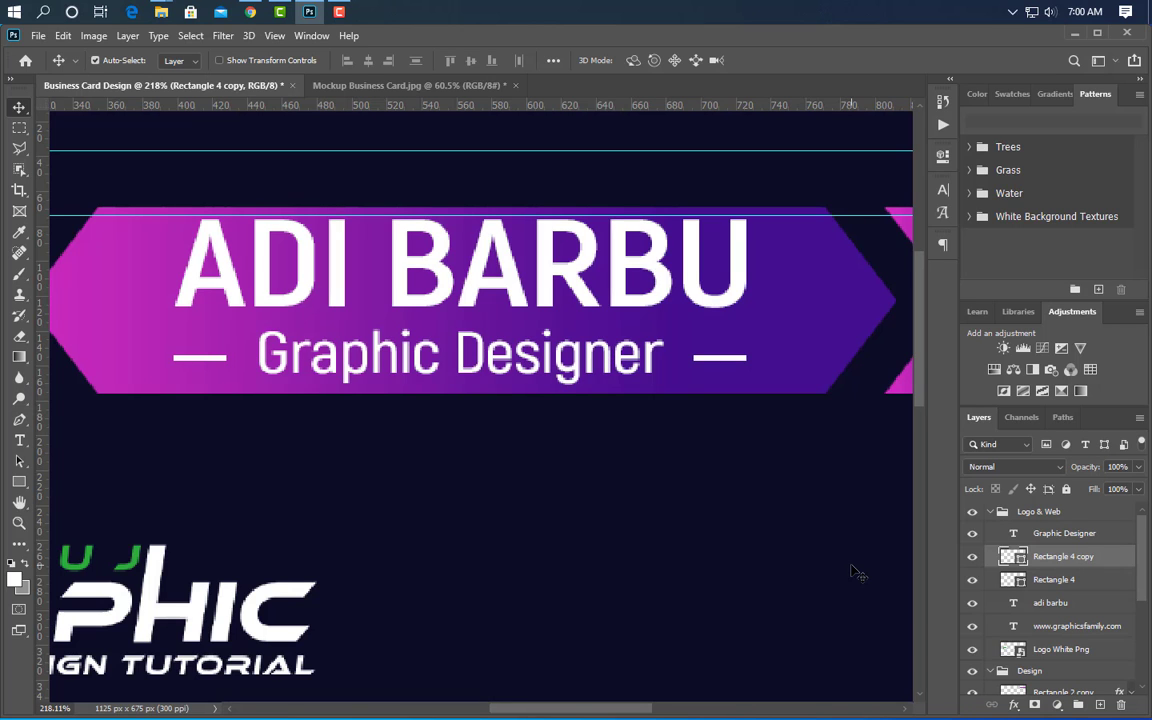
scroll(445, 489, "down", 5)
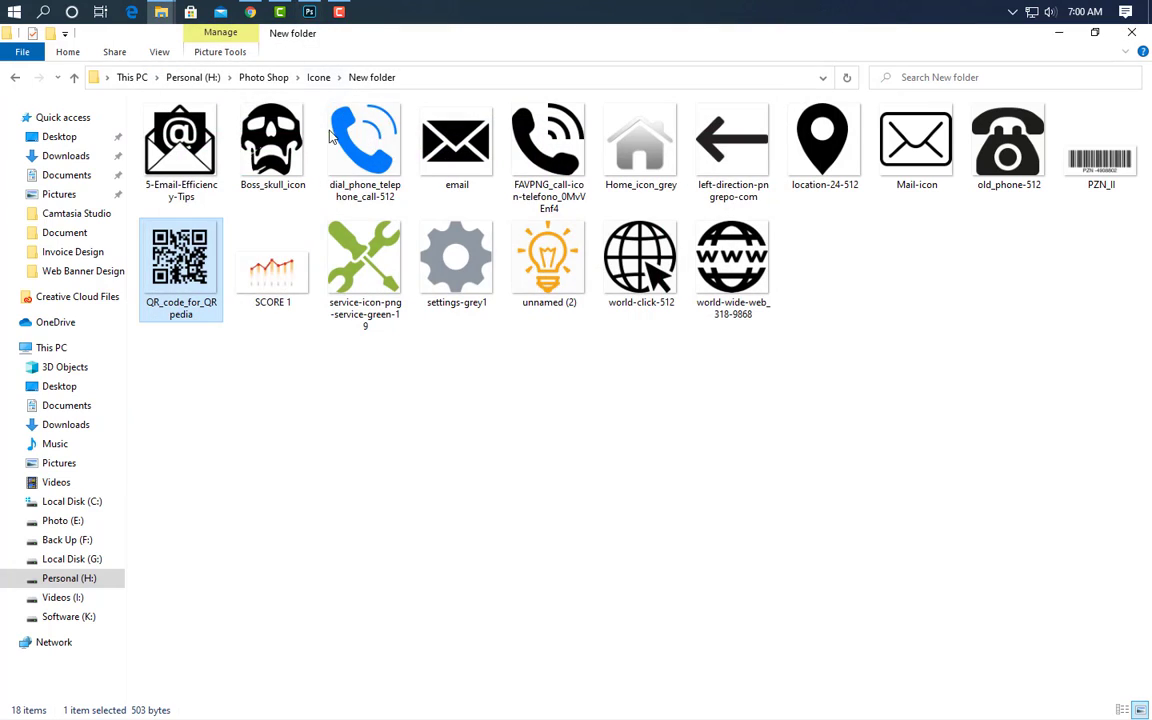
- Drag the QR_code_for_QRpedia image into the card and scale it to 9.42% below the logo
left_click_drag(152, 240, 245, 455)
left_click_drag(730, 389, 310, 516)
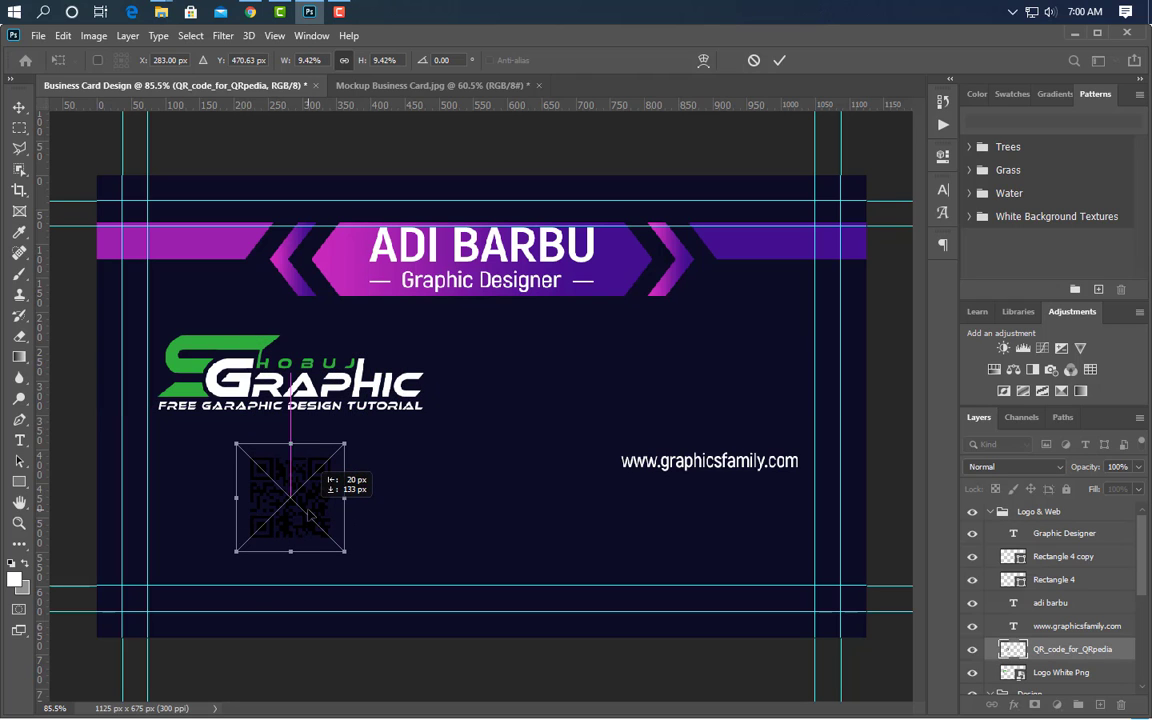
left_click(779, 65)
- Give the QR code a white #ffffff Color Overlay layer style
scroll(226, 553, "up", 4)
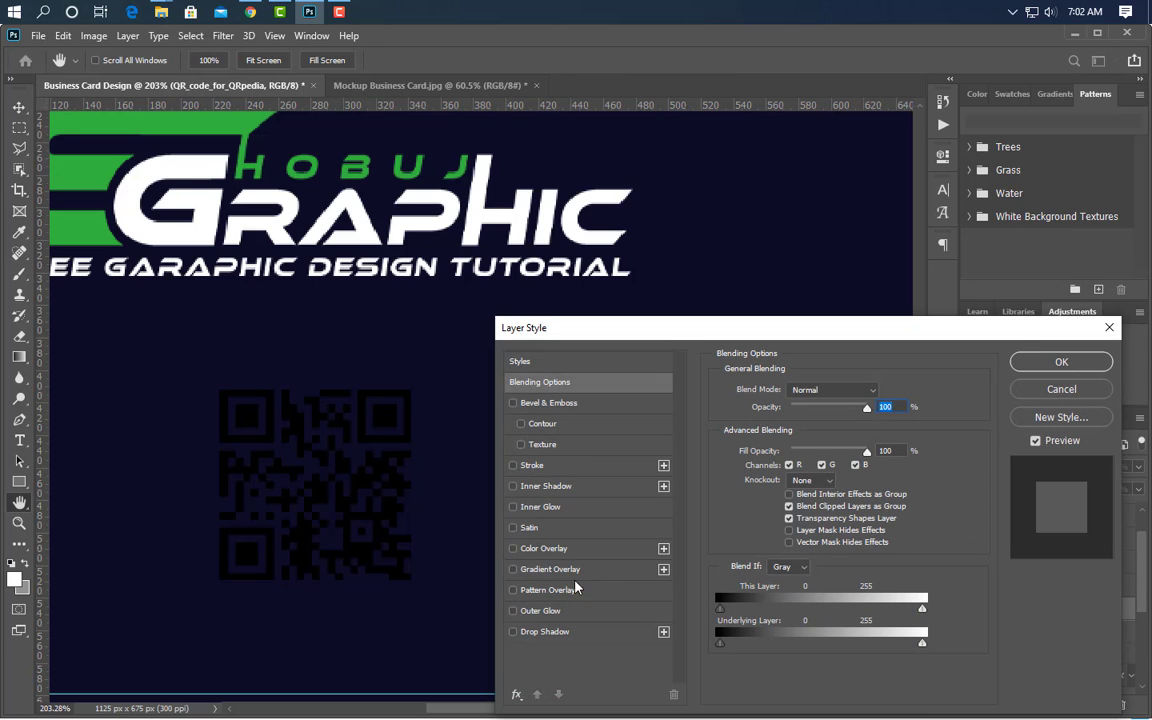
left_click(570, 549)
left_click(894, 402)
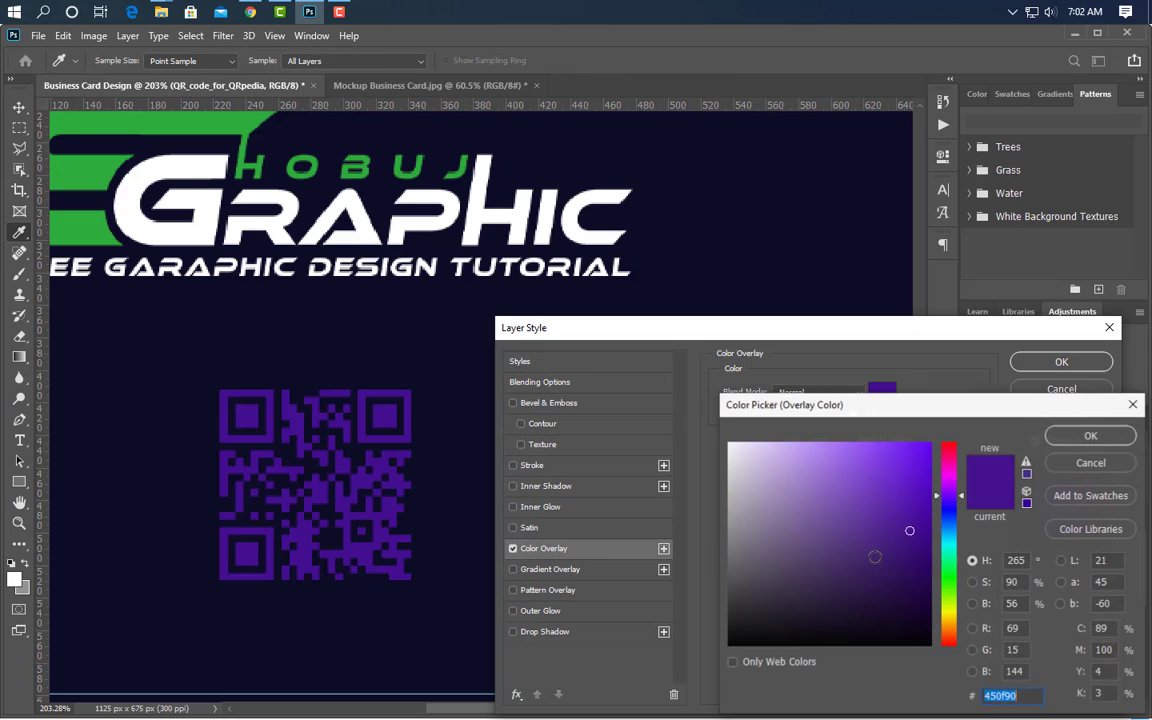
left_click(730, 444)
left_click(1071, 437)
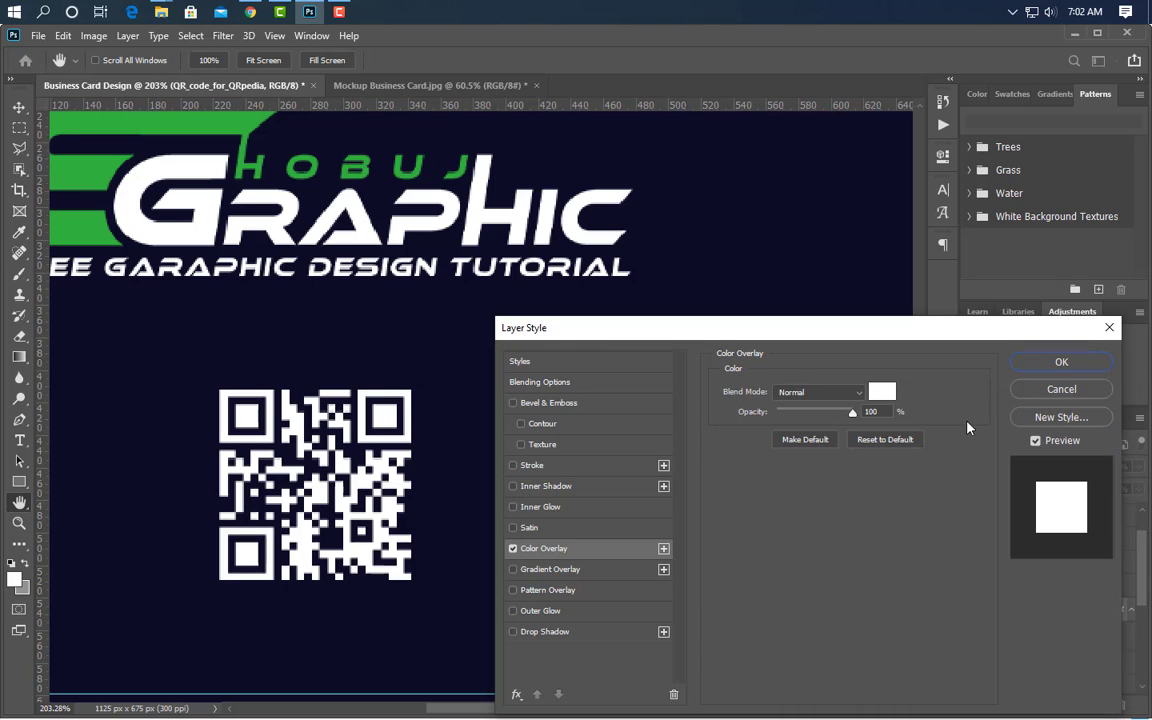
left_click(1038, 368)
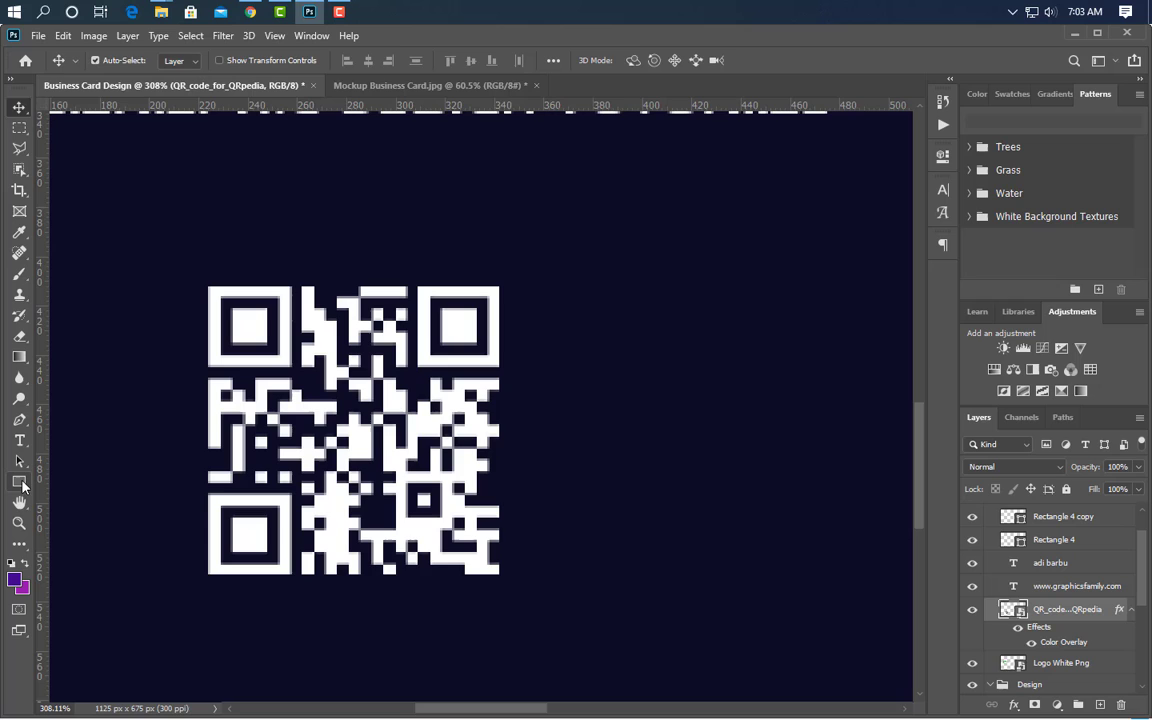
- Draw a small square over the QR code's top-right eye, clip it to the QR layer, and fill it magenta
left_click(19, 482)
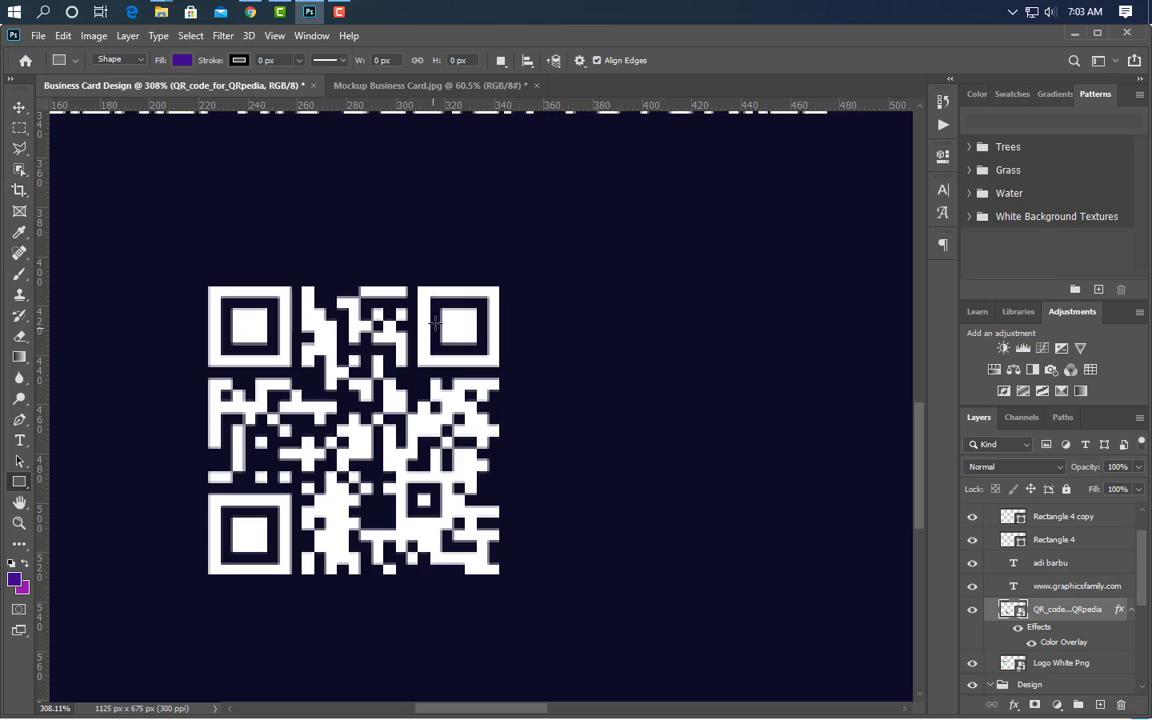
left_click_drag(433, 302, 486, 352)
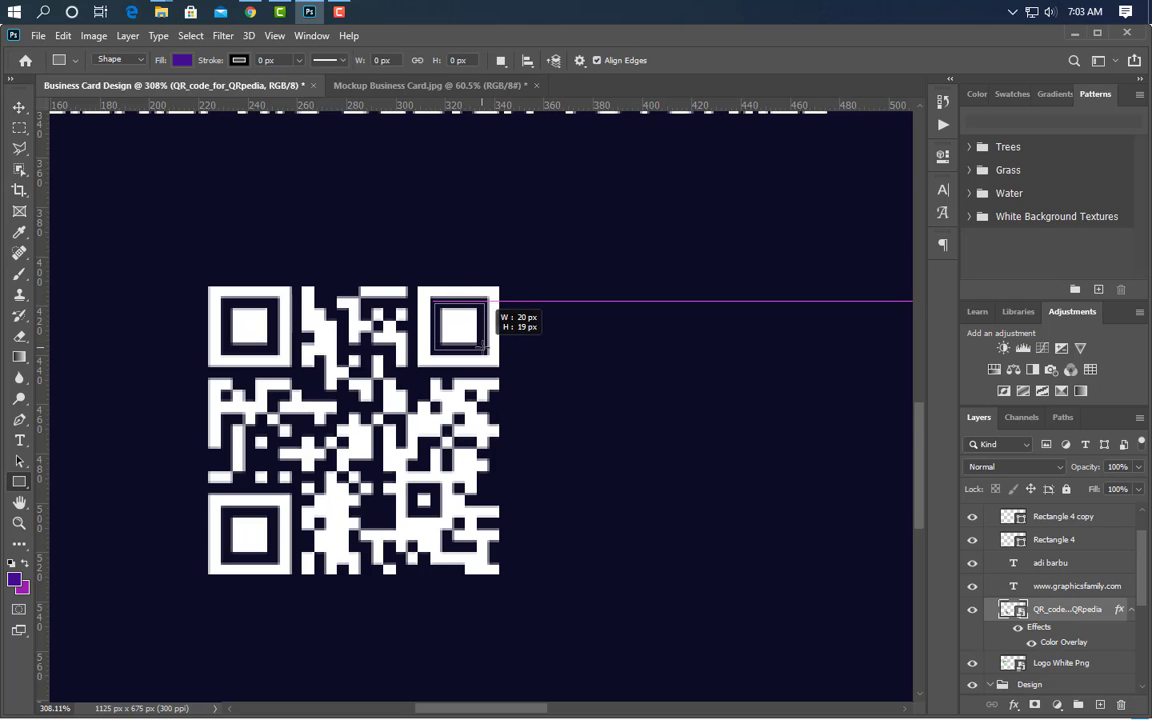
left_click(898, 150)
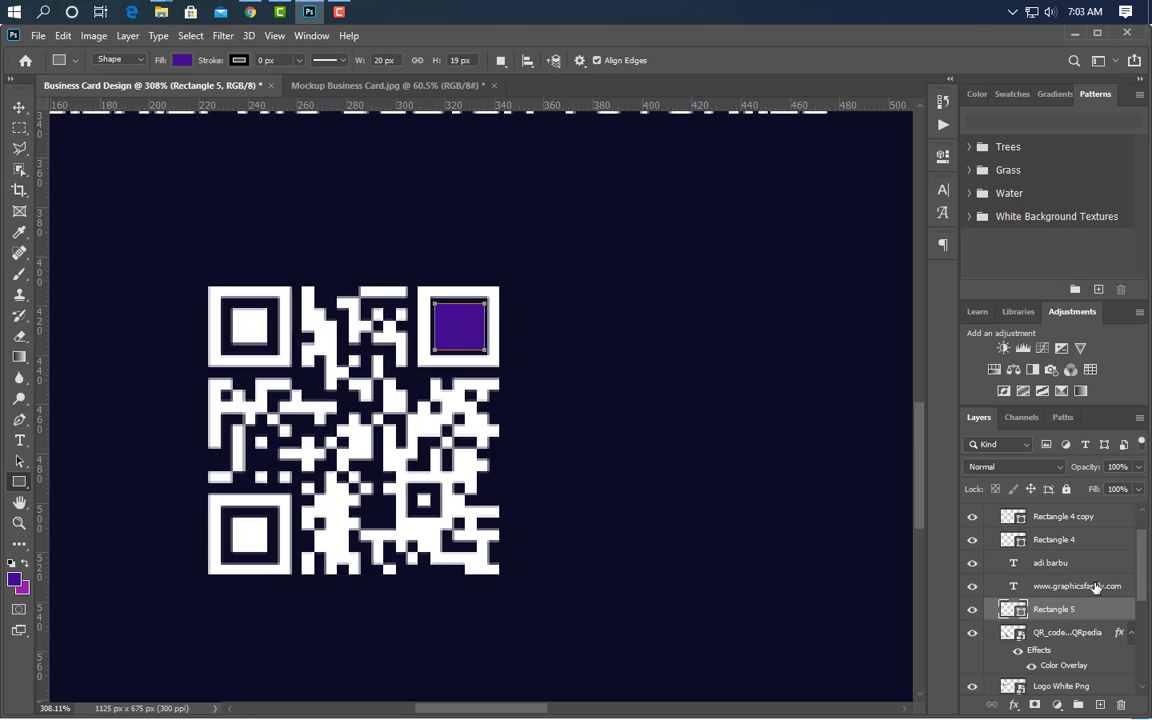
right_click(1100, 612)
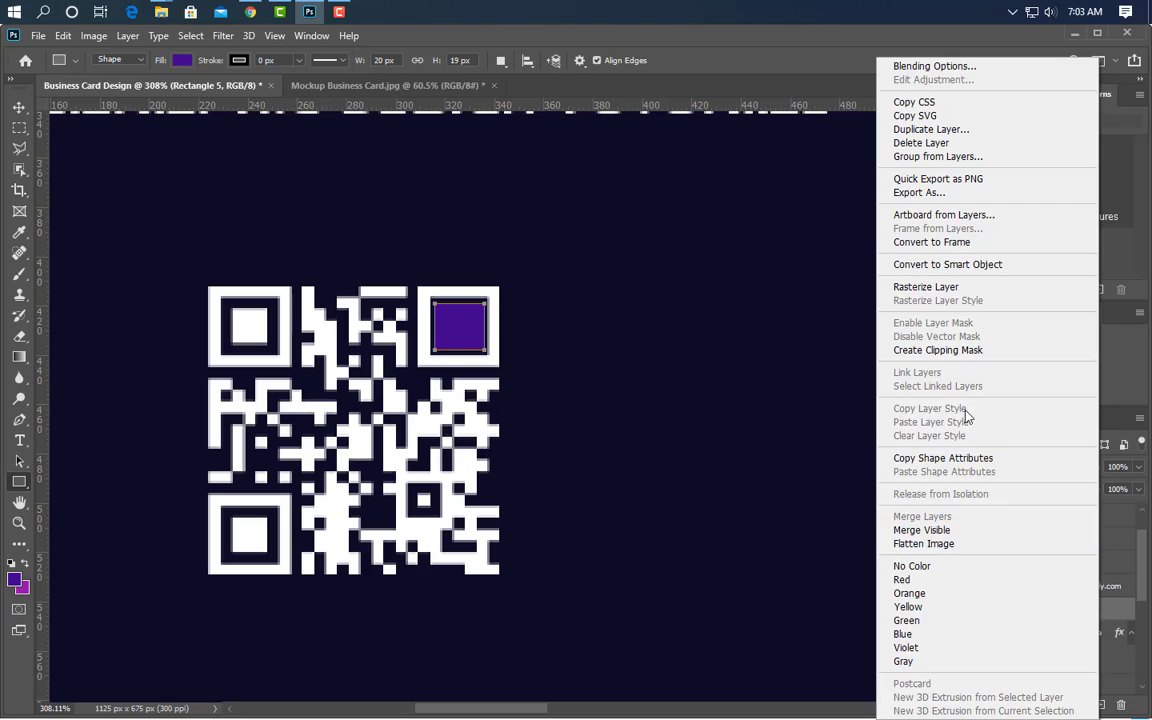
left_click(964, 353)
right_click(1063, 634)
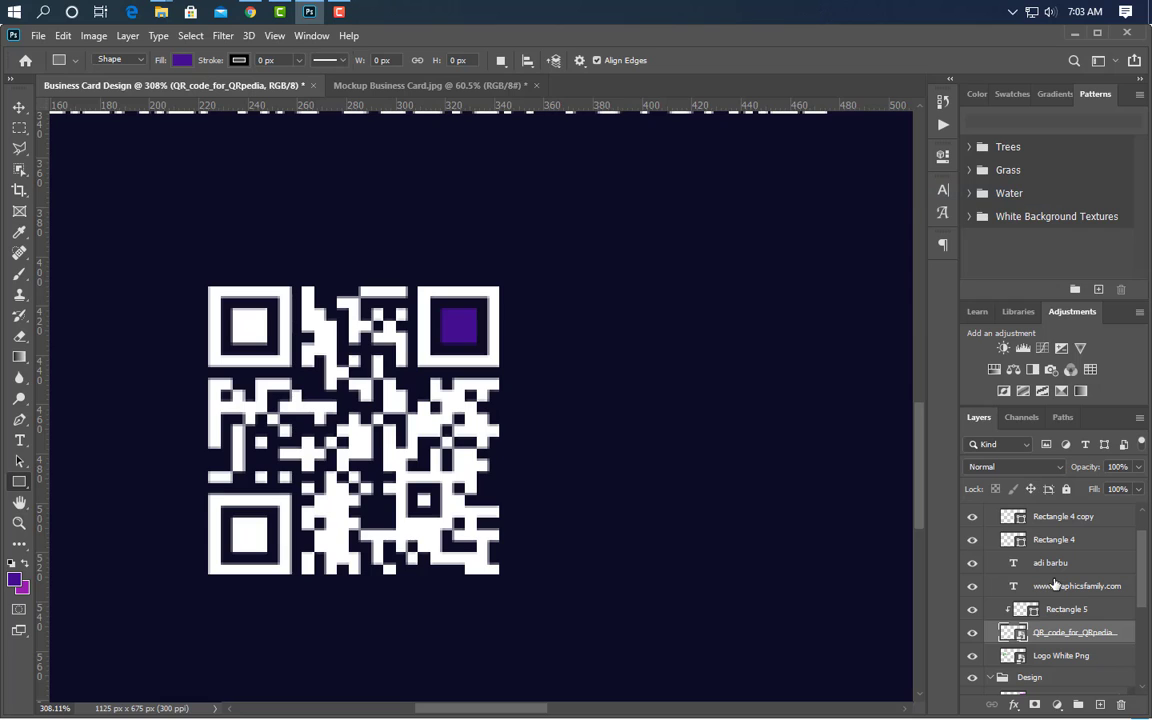
key("v")
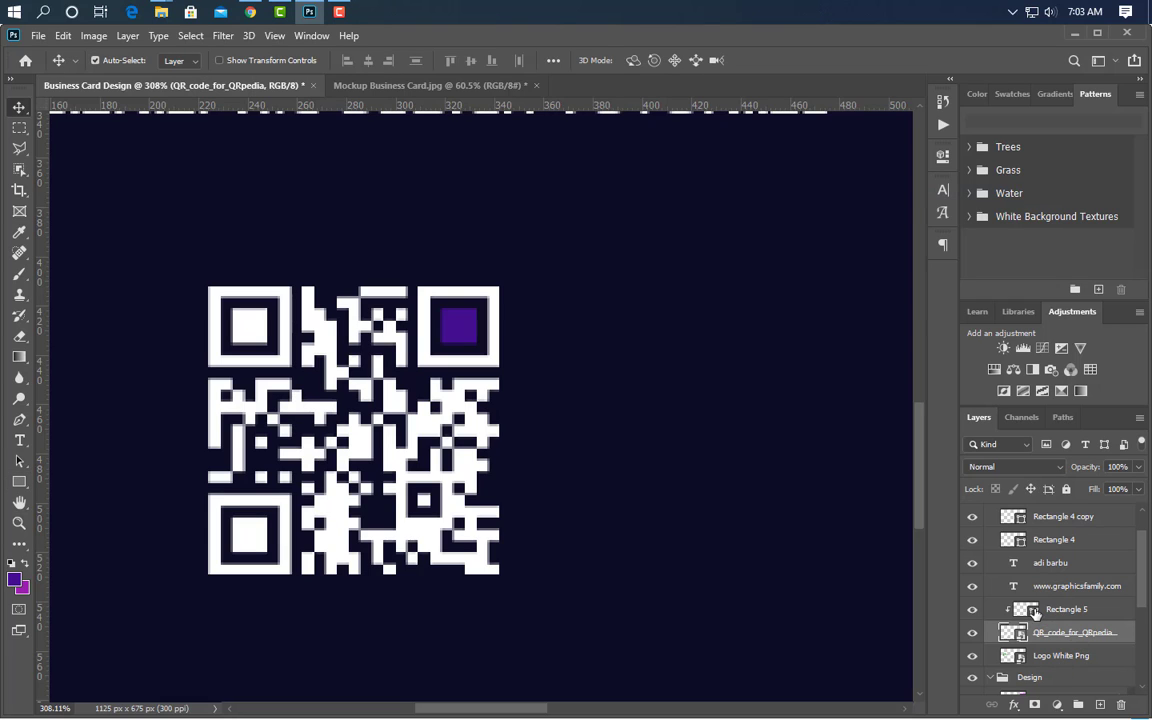
double_click(1035, 612)
left_click(948, 480)
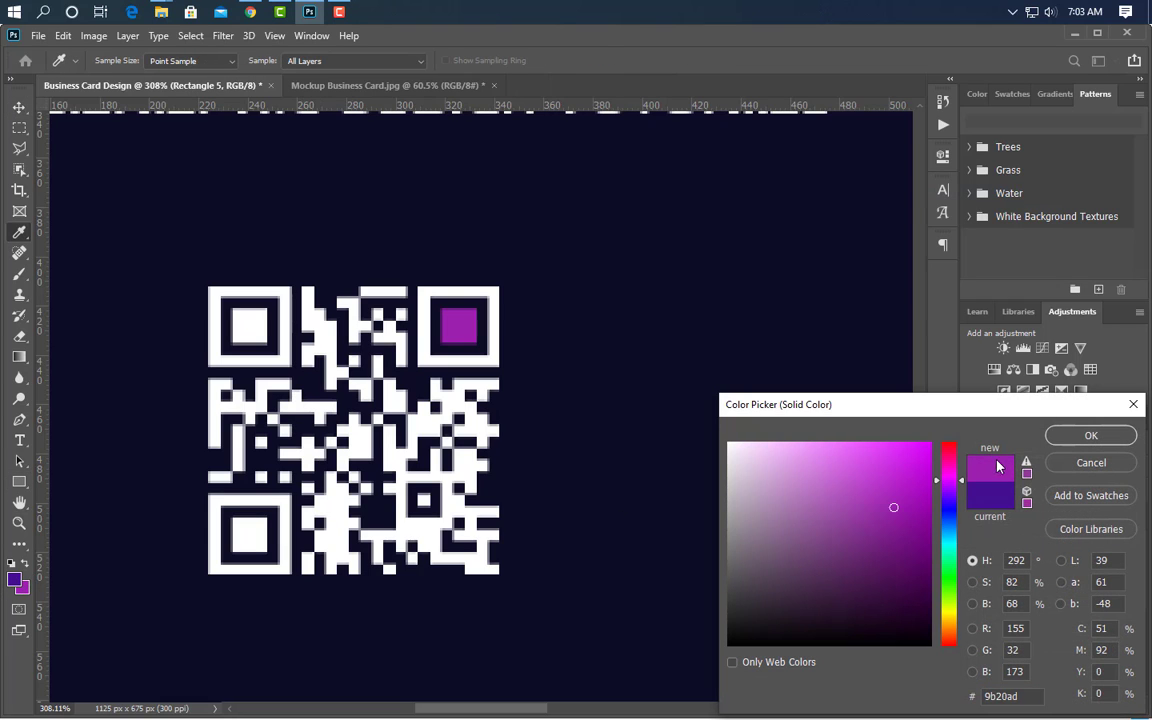
left_click(1091, 435)
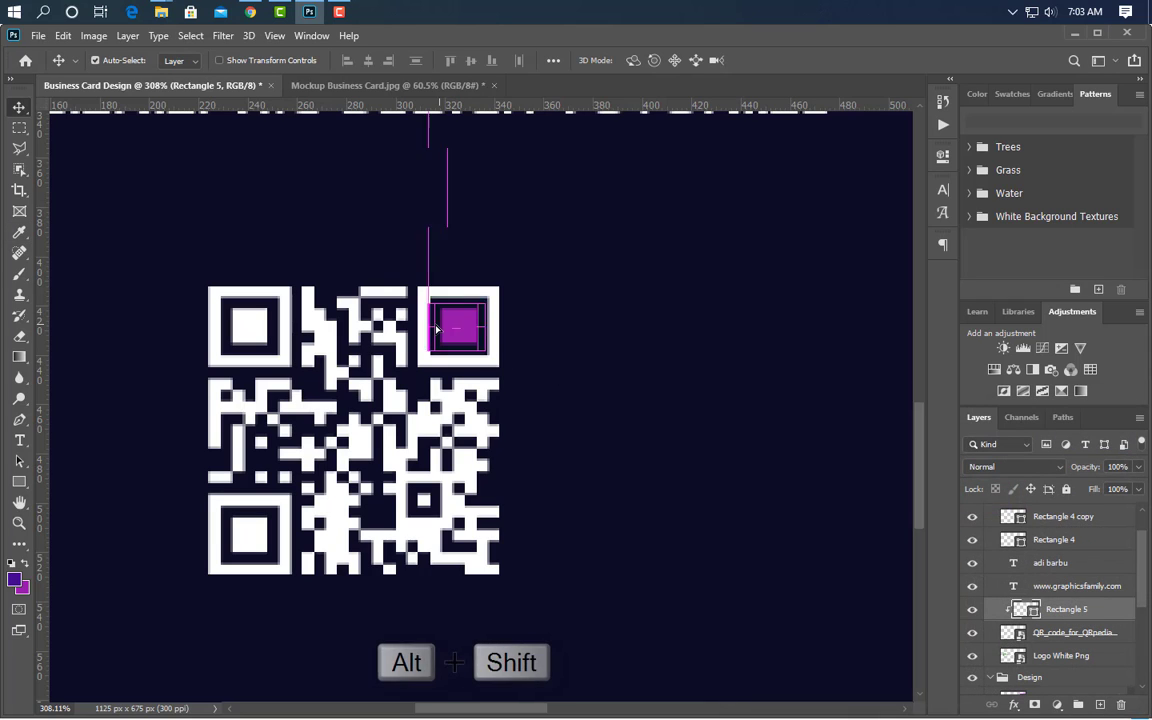
- Copy the square into the top-left eye in dark indigo and the bottom-left eye in magenta
left_click_drag(436, 328, 229, 328)
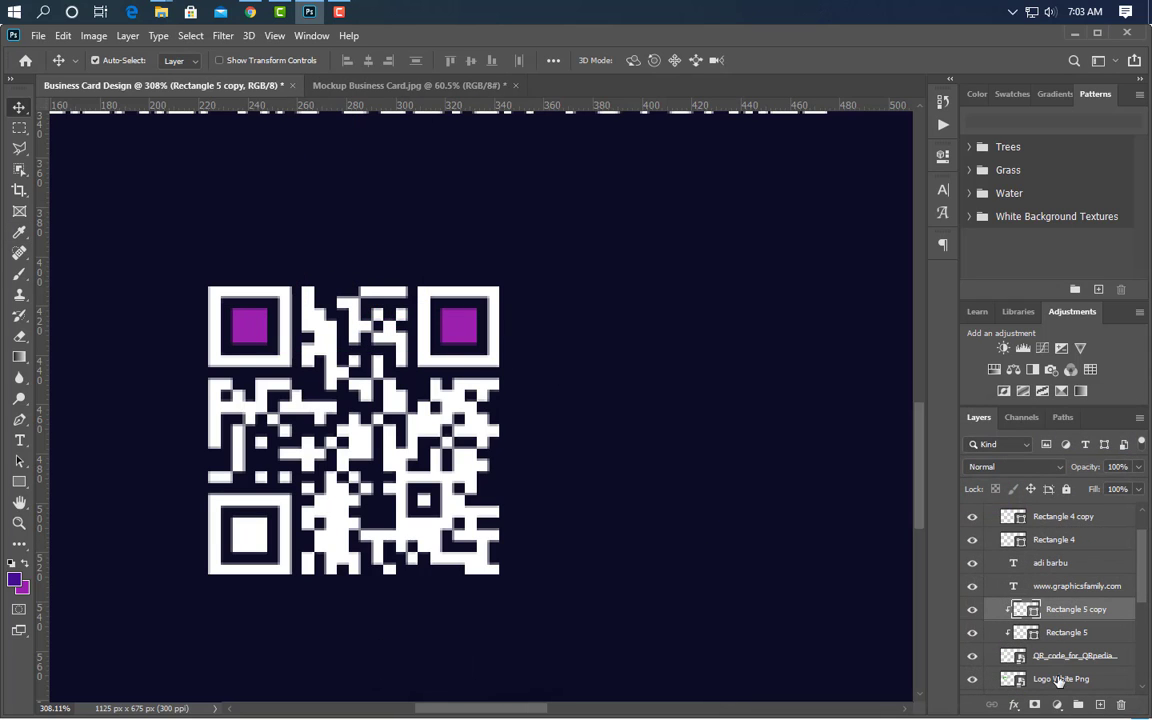
double_click(1027, 612)
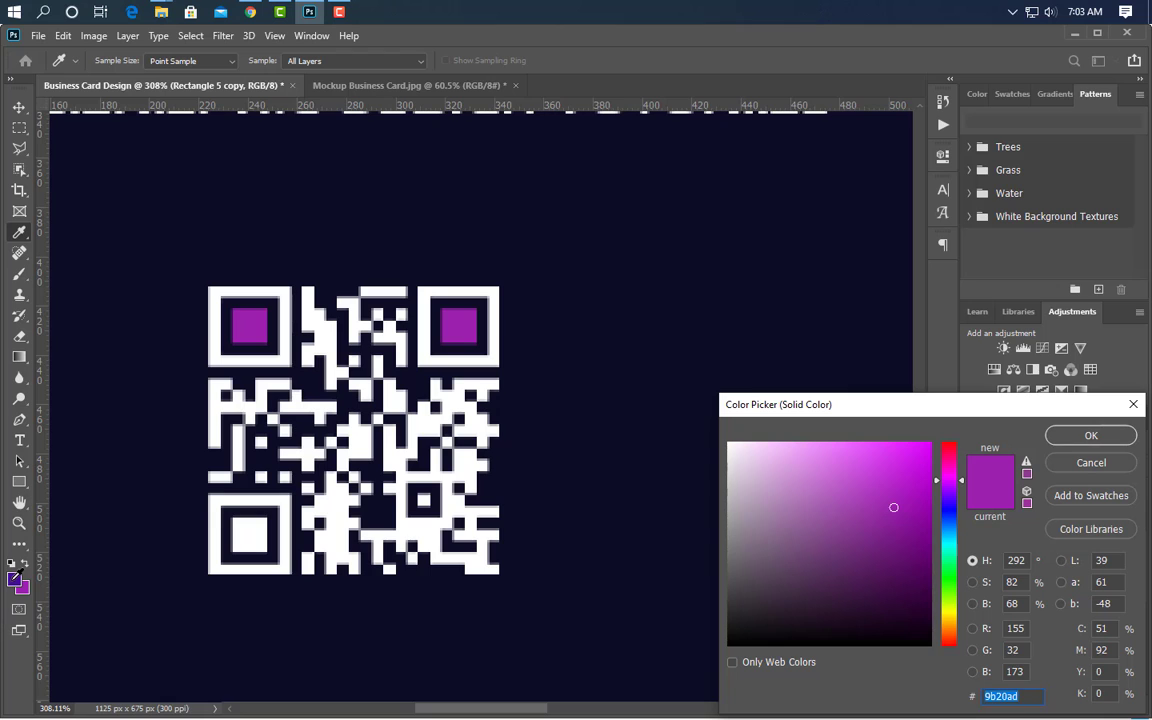
left_click(14, 579)
left_click(1070, 437)
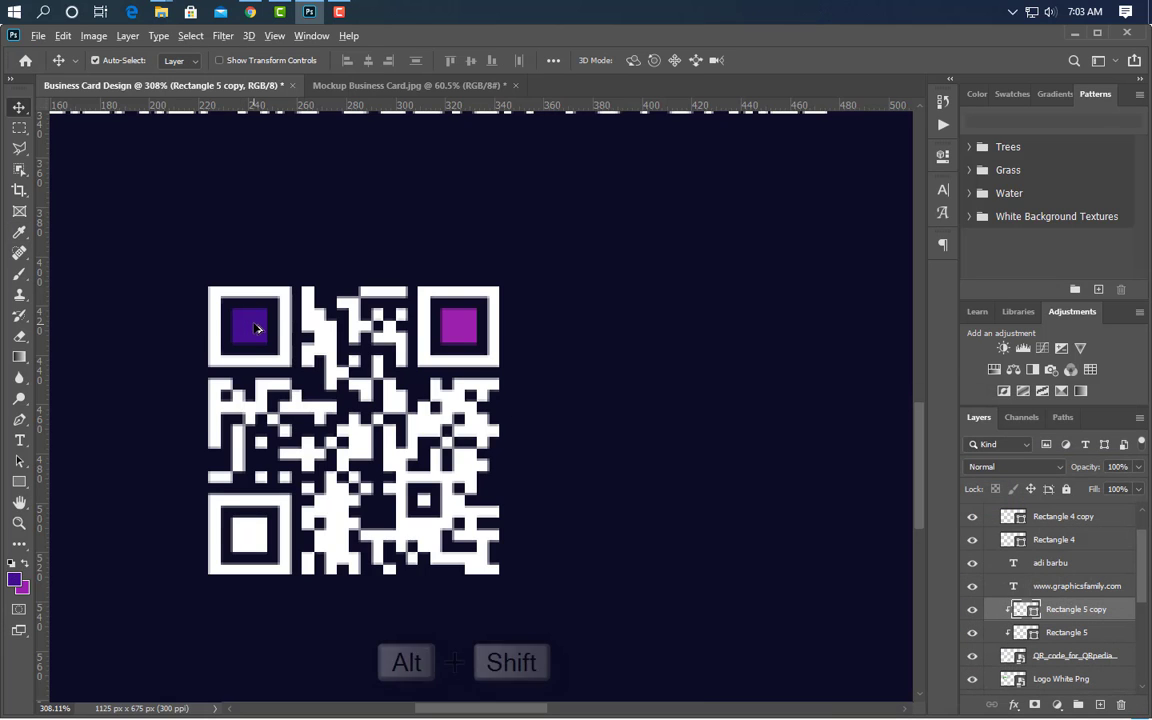
left_click_drag(256, 328, 256, 535)
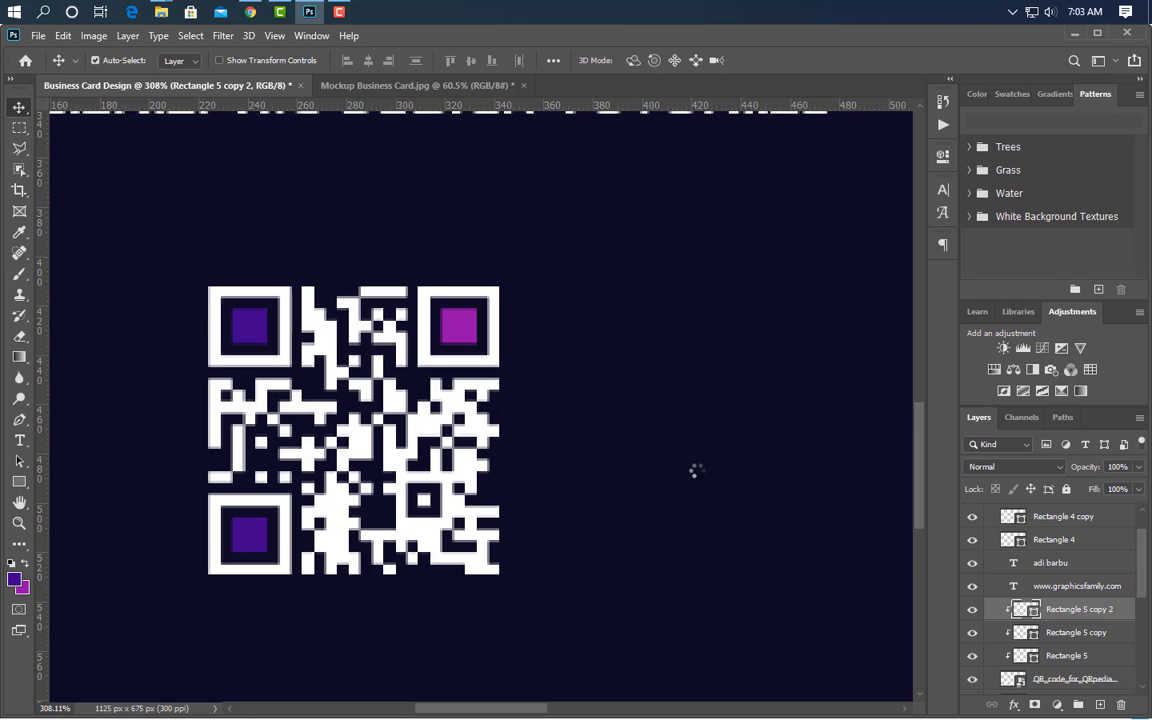
left_click(456, 327)
left_click(1091, 436)
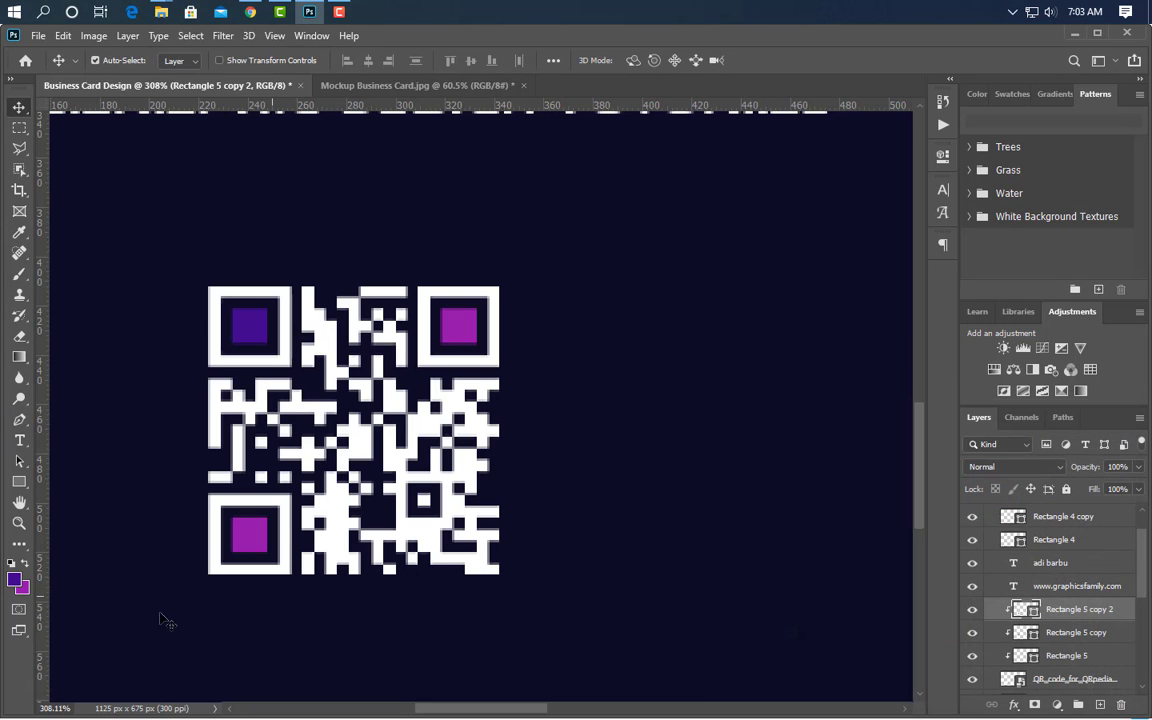
left_click(19, 481)
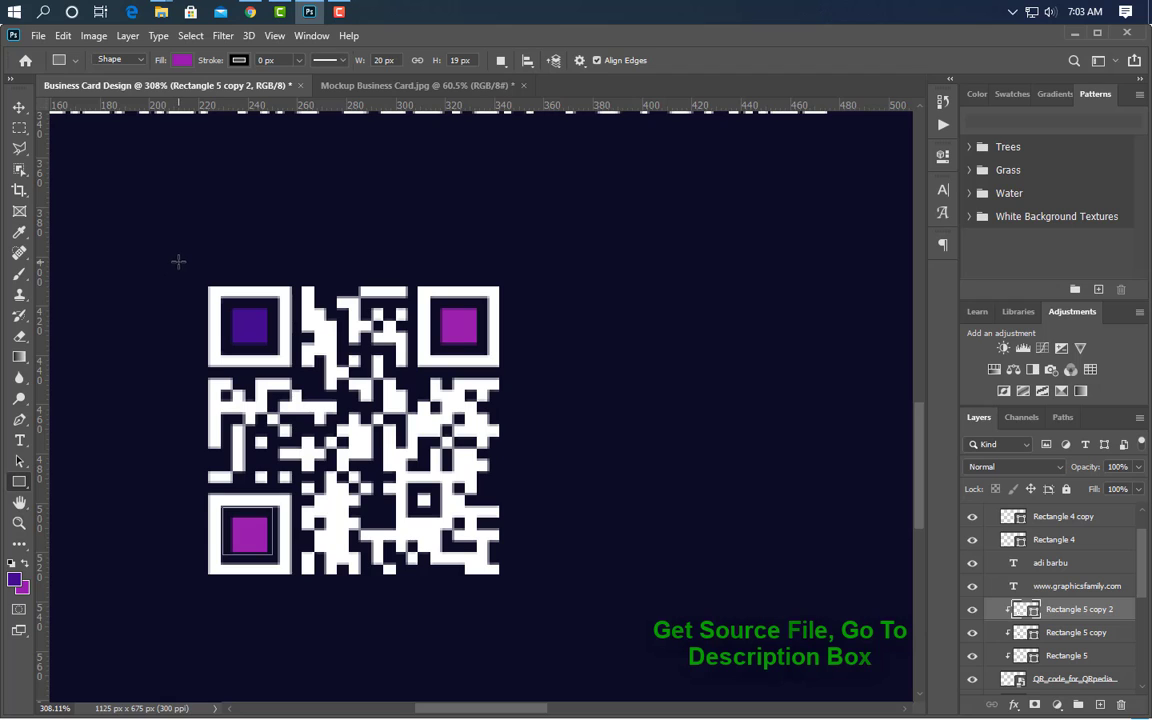
- Draw a square around the whole QR code with no fill and a 2 px outline
left_click_drag(179, 260, 569, 617)
left_click(183, 61)
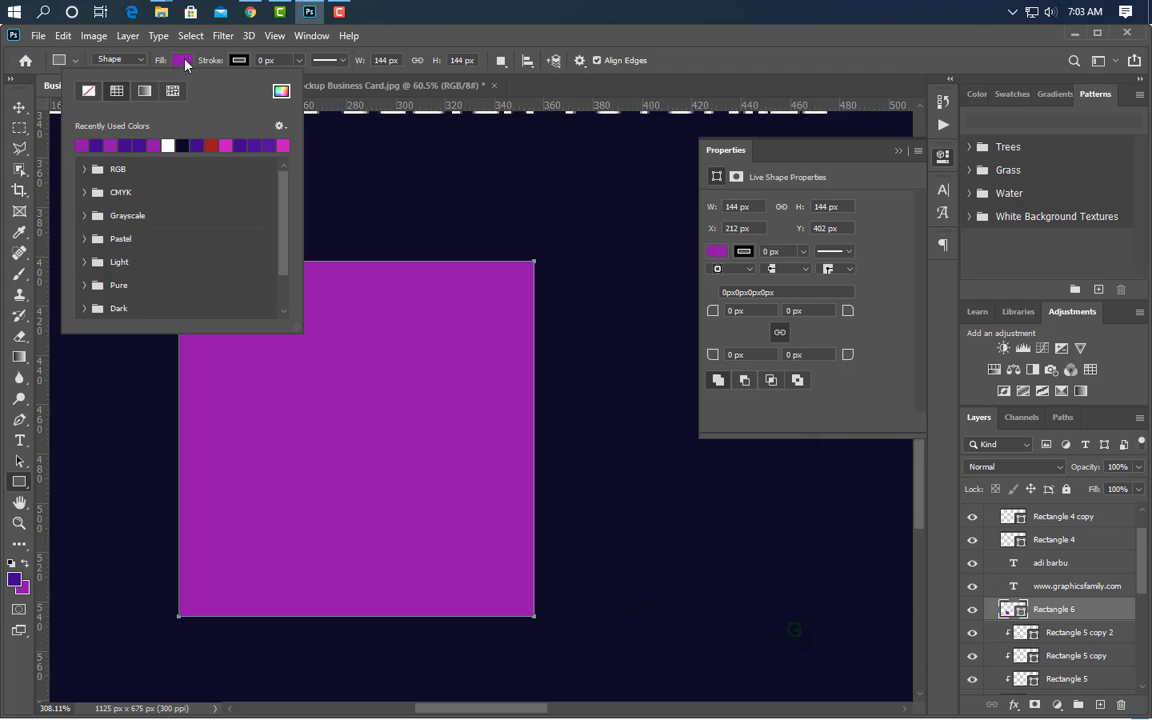
left_click(89, 92)
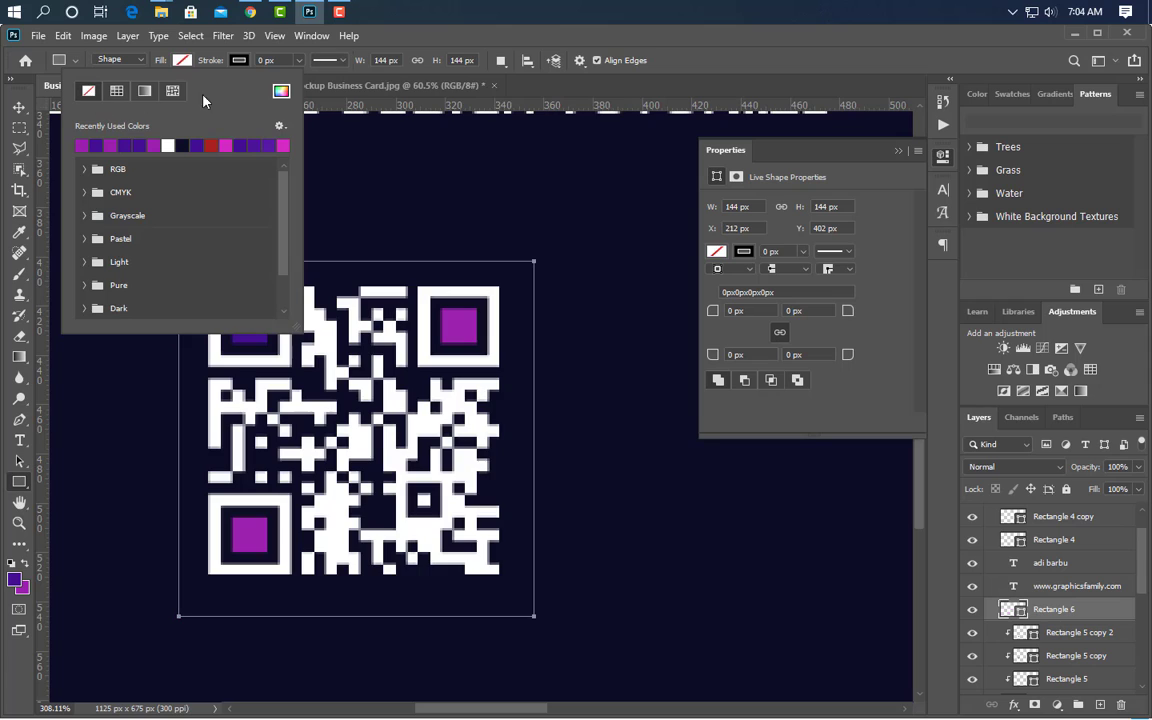
left_click(256, 60)
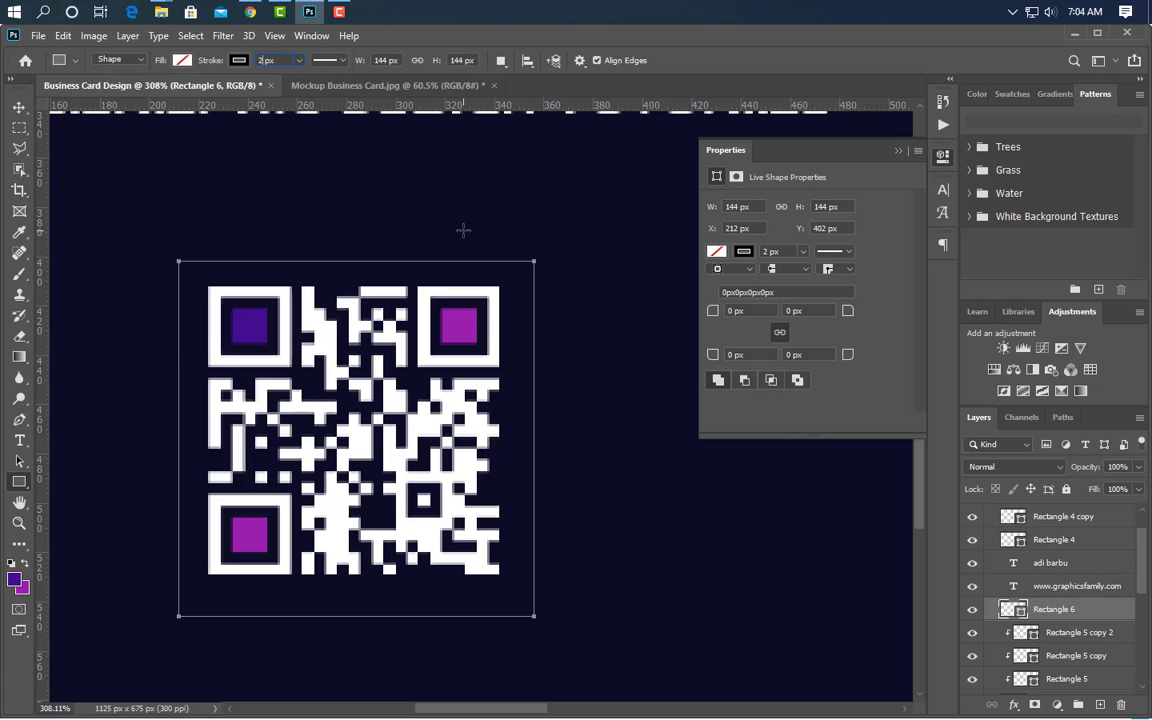
type("2")
key("Return")
left_click(898, 150)
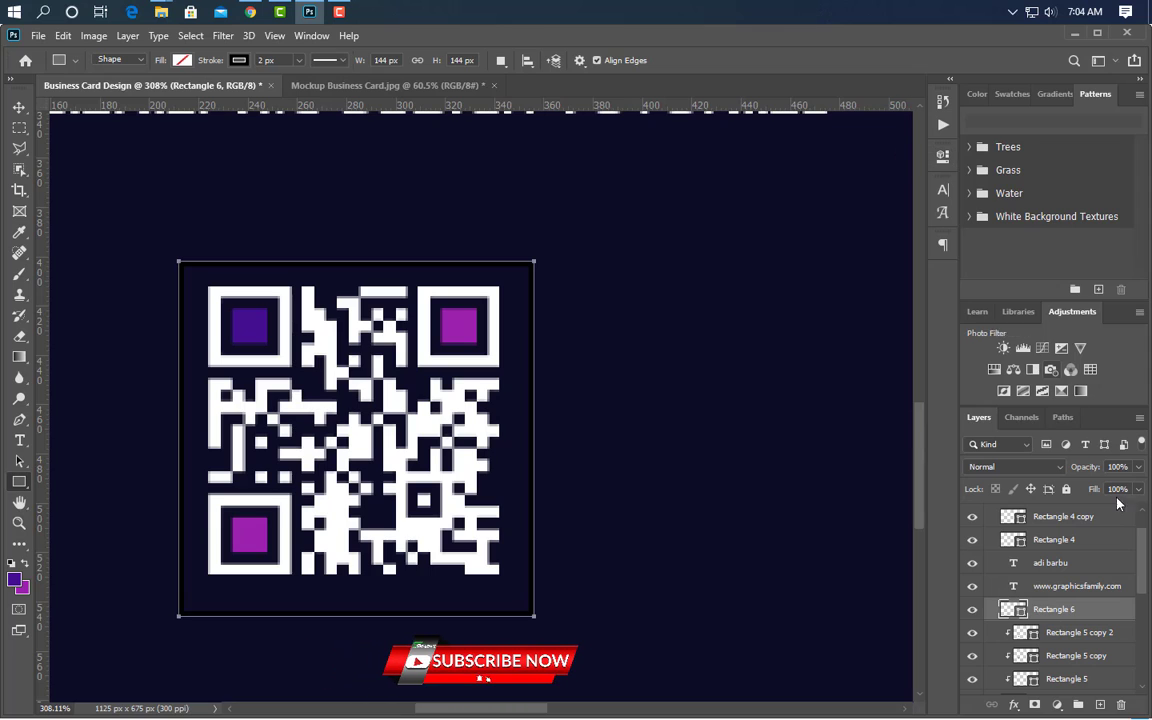
- Convert the frame to a Smart Object and give it a 45° gradient overlay
right_click(1115, 611)
left_click(948, 264)
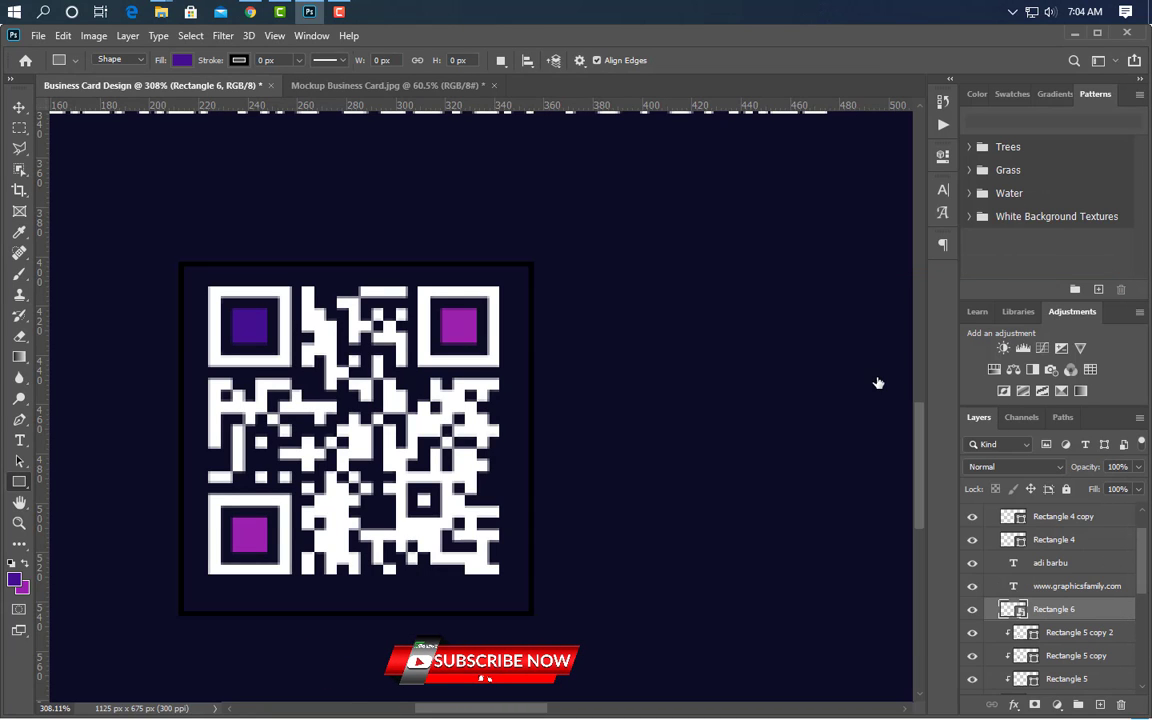
left_click(597, 574)
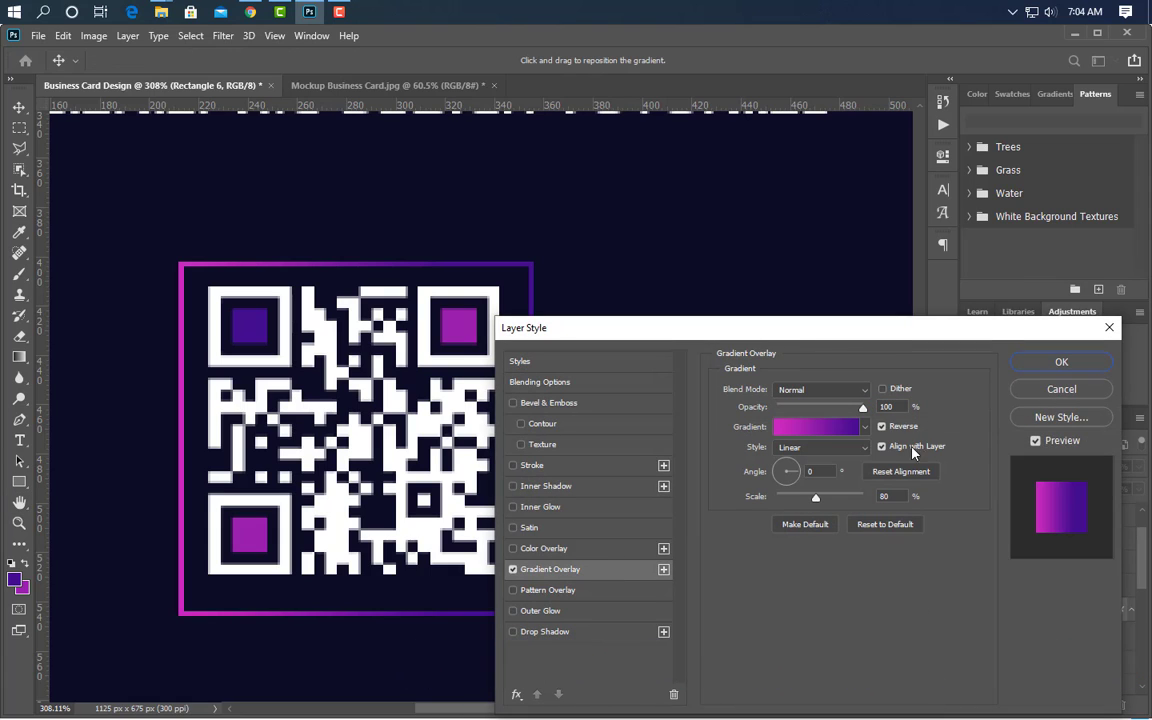
type("45")
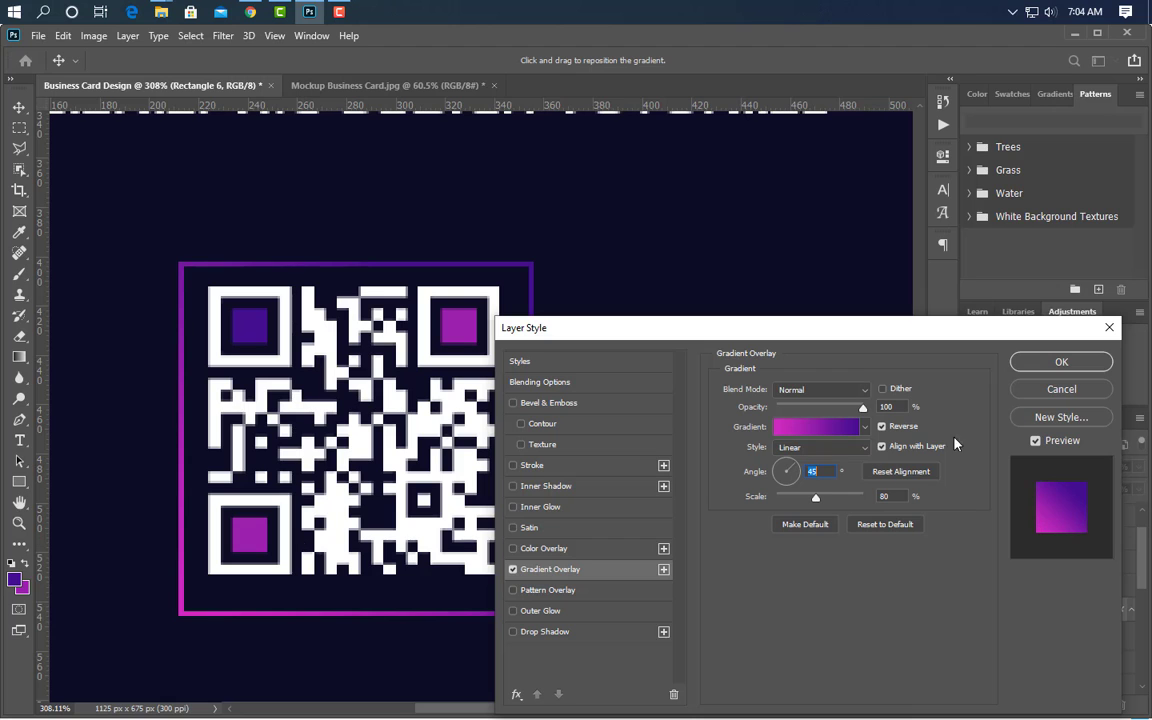
left_click(1061, 361)
scroll(350, 545, "down", 2)
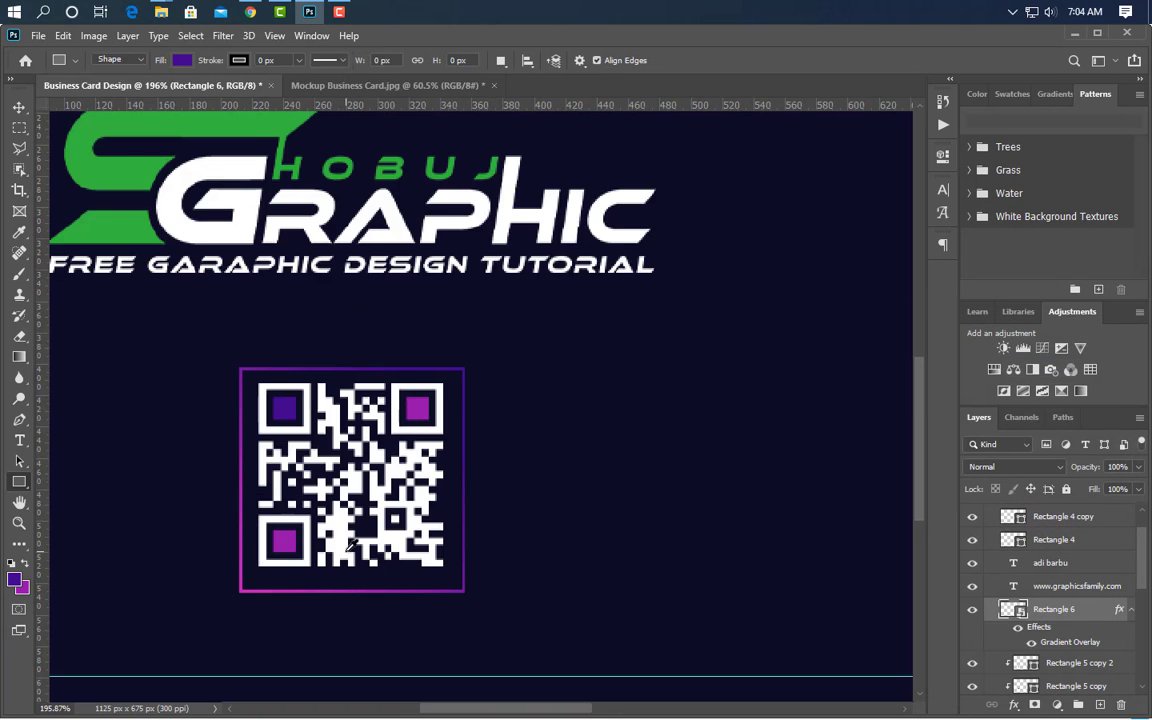
scroll(350, 545, "down", 5)
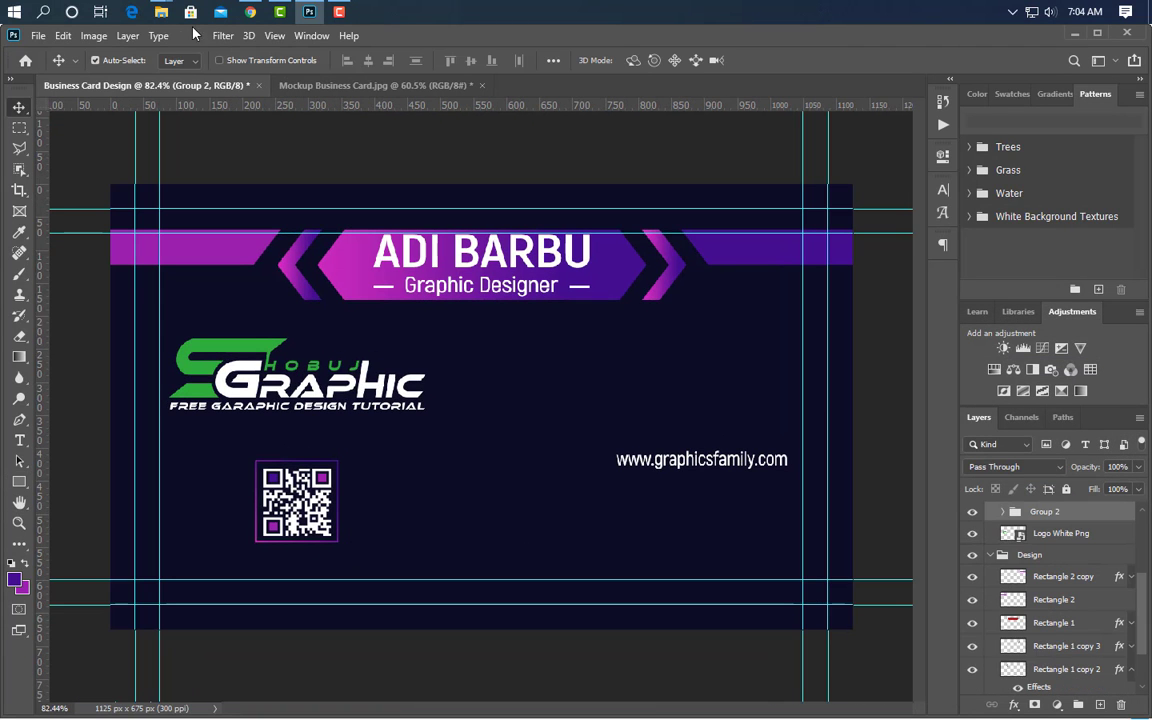
mouse_move(160, 11)
left_click(208, 98)
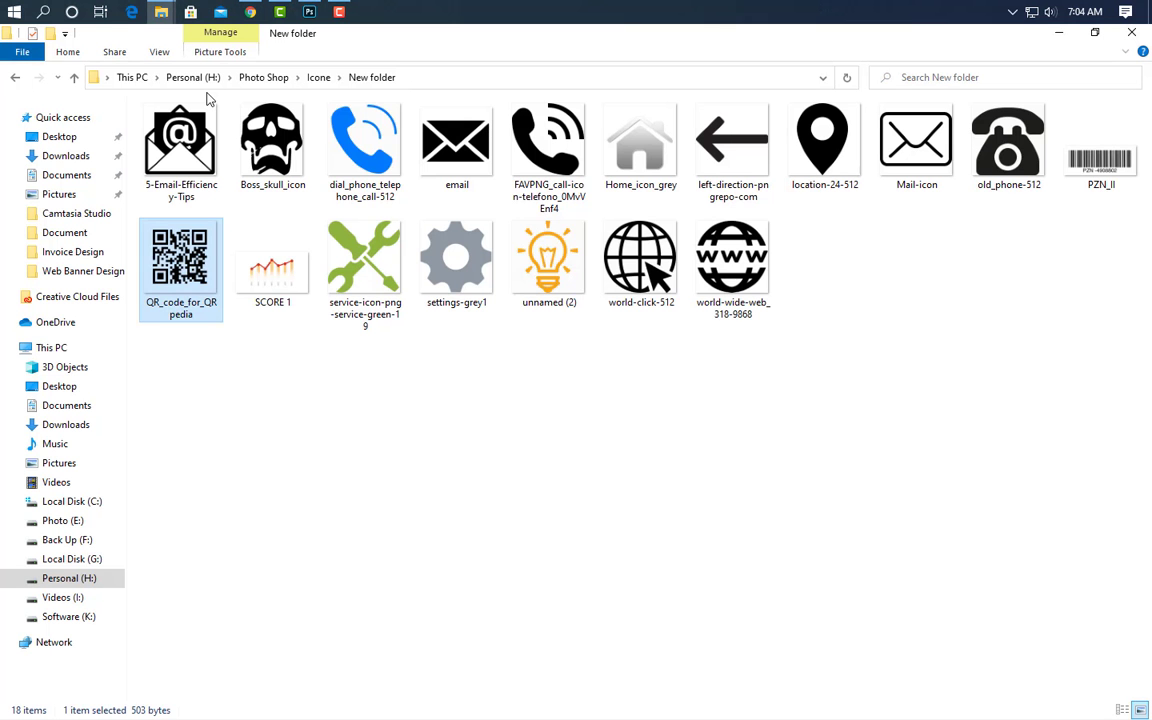
left_click_drag(655, 295, 590, 470)
left_click_drag(700, 392, 482, 407)
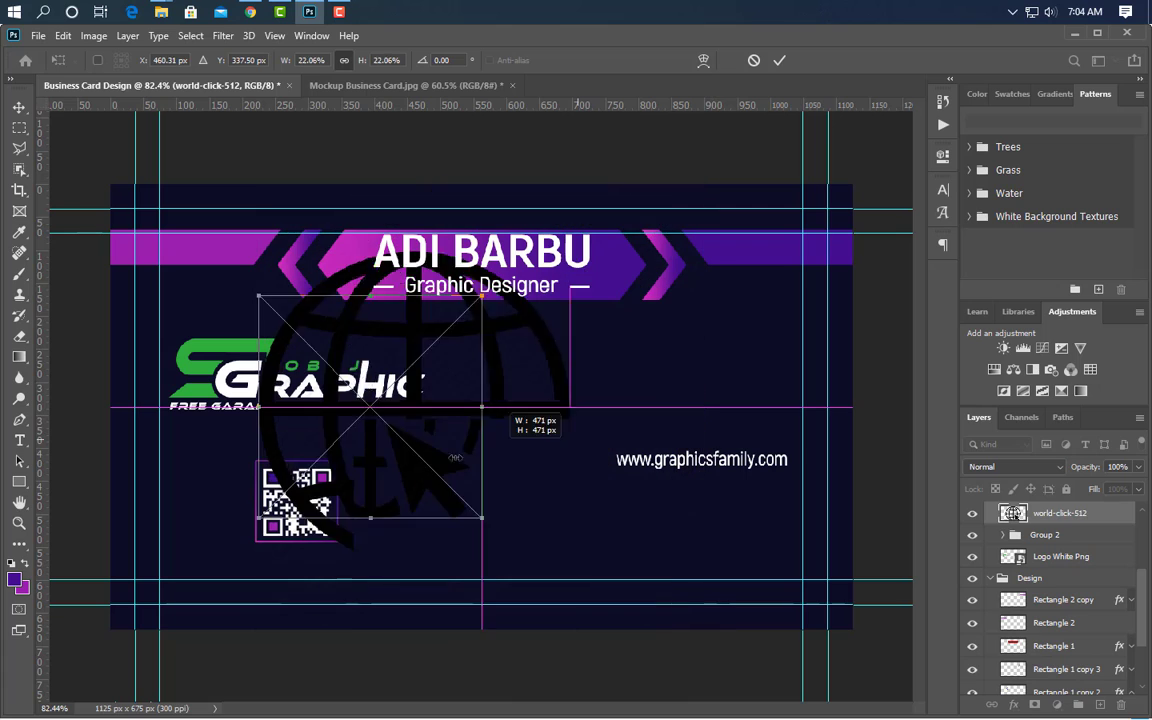
left_click_drag(455, 457, 592, 468)
scroll(610, 474, "up", 5)
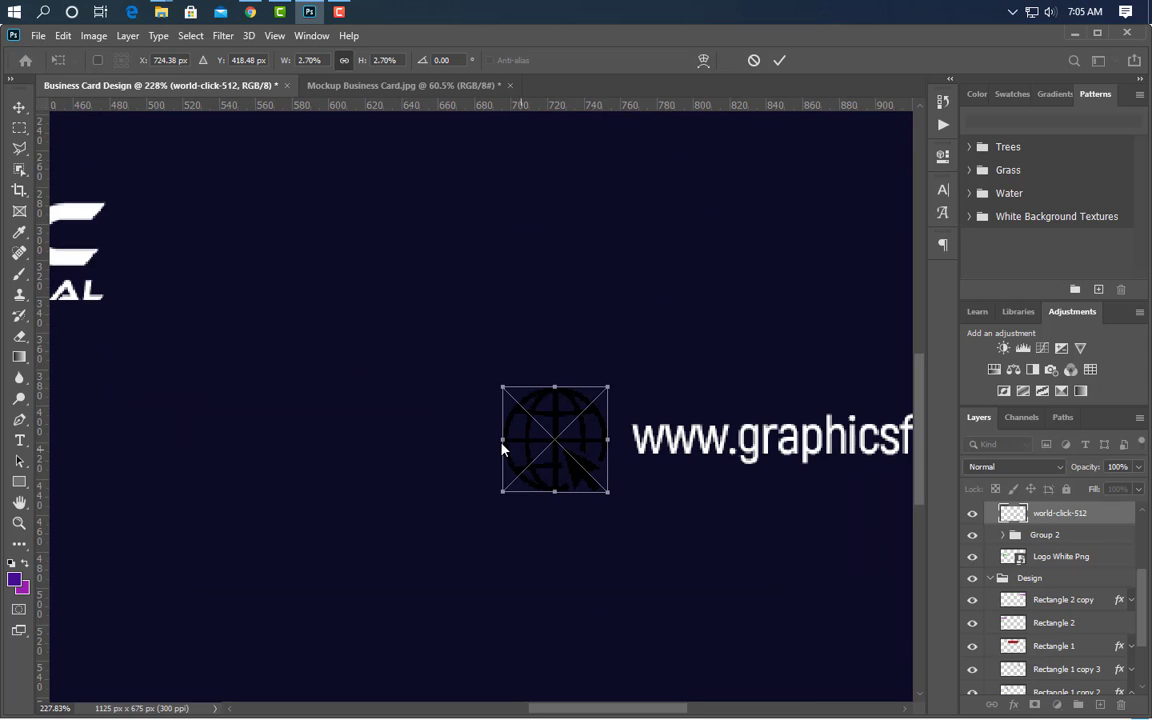
left_click_drag(503, 450, 531, 450)
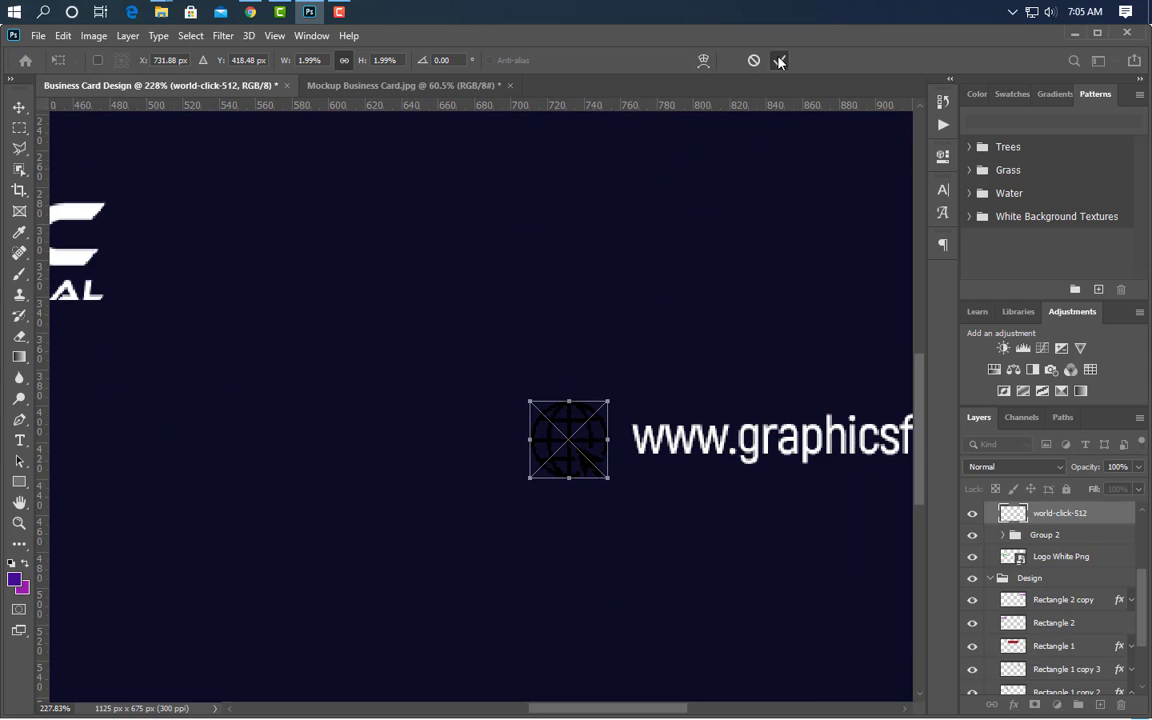
left_click(779, 61)
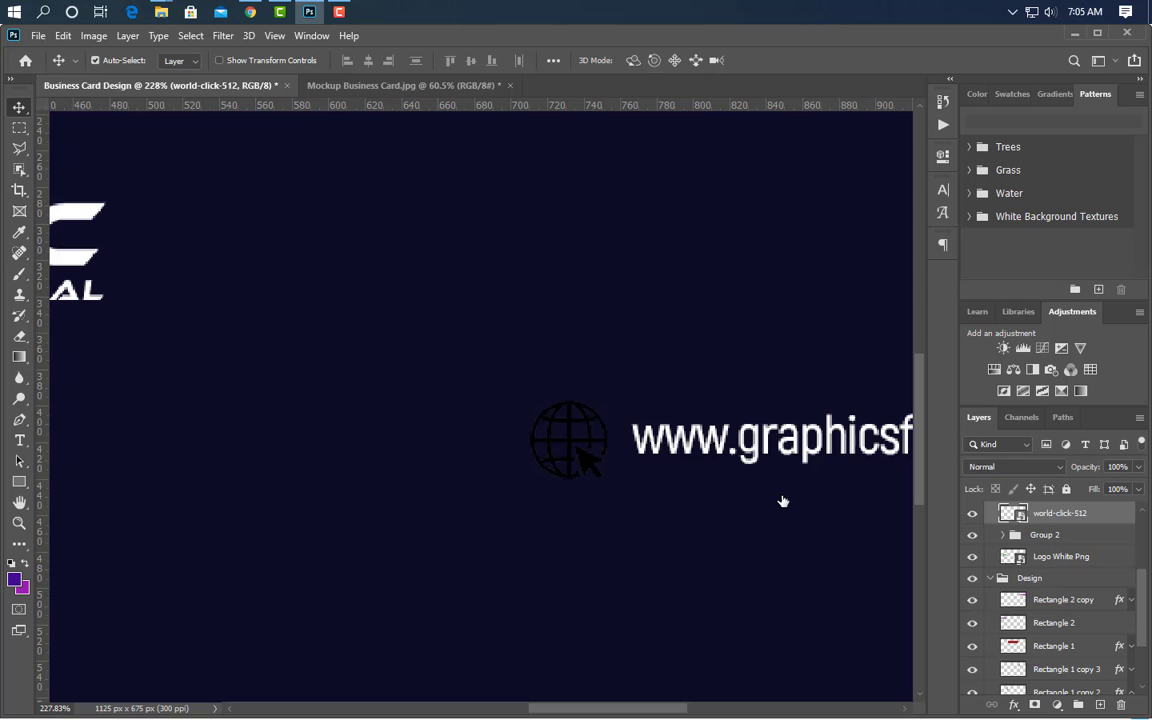
- Give the globe icon a white Color Overlay
left_click(598, 551)
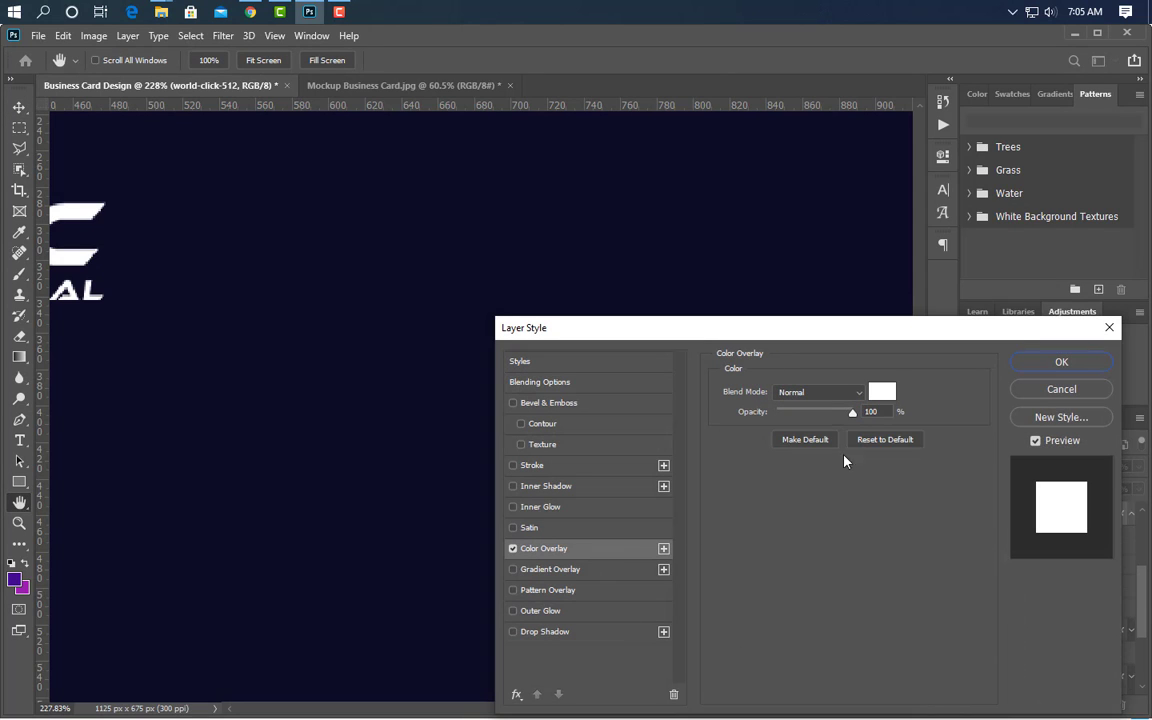
left_click(1061, 361)
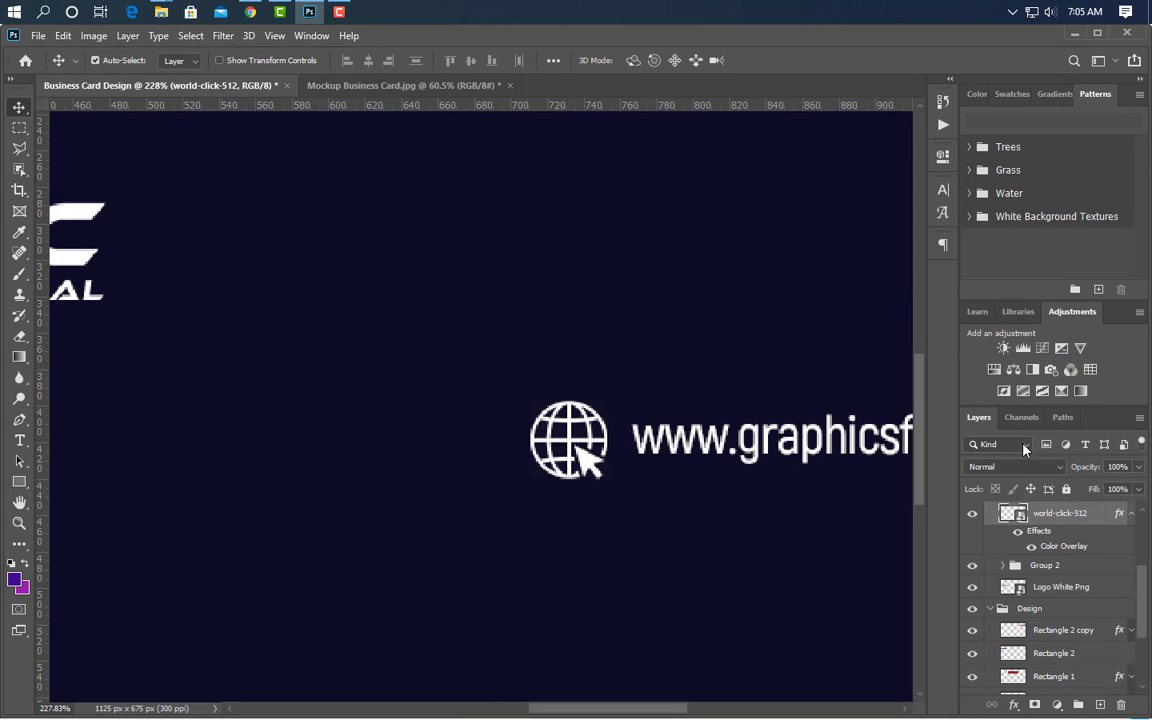
left_click(20, 485)
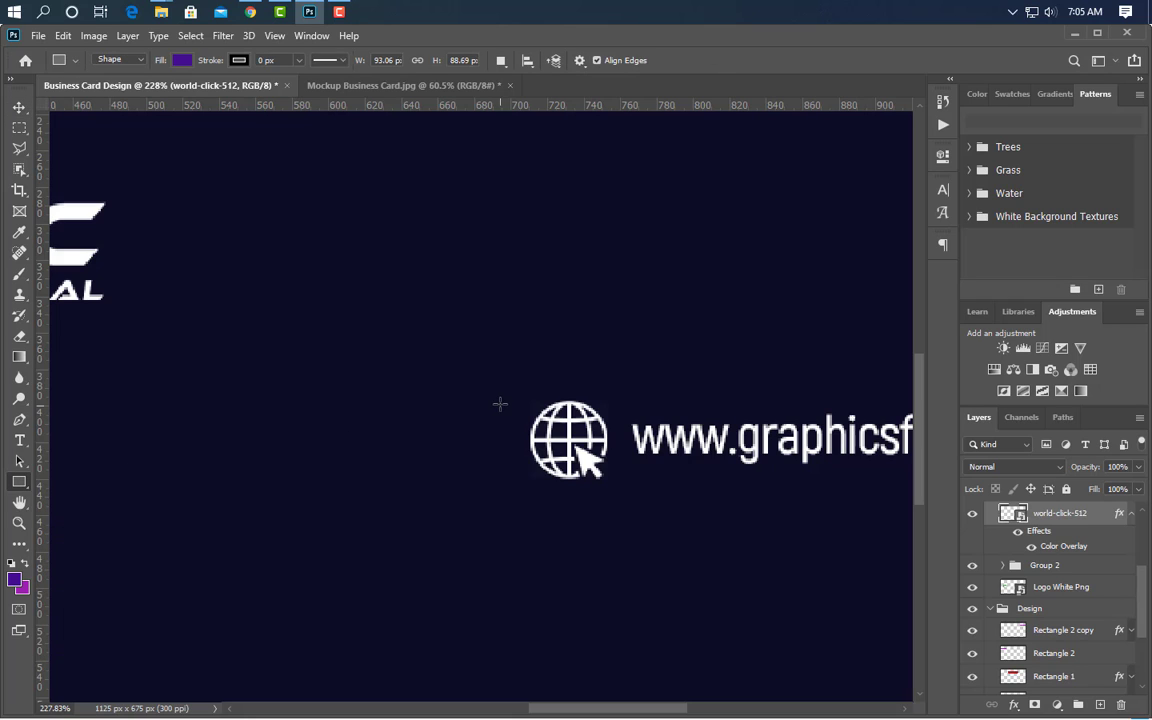
- Draw a 60 px square left of the web address and fill it magenta
left_click_drag(505, 377, 614, 521)
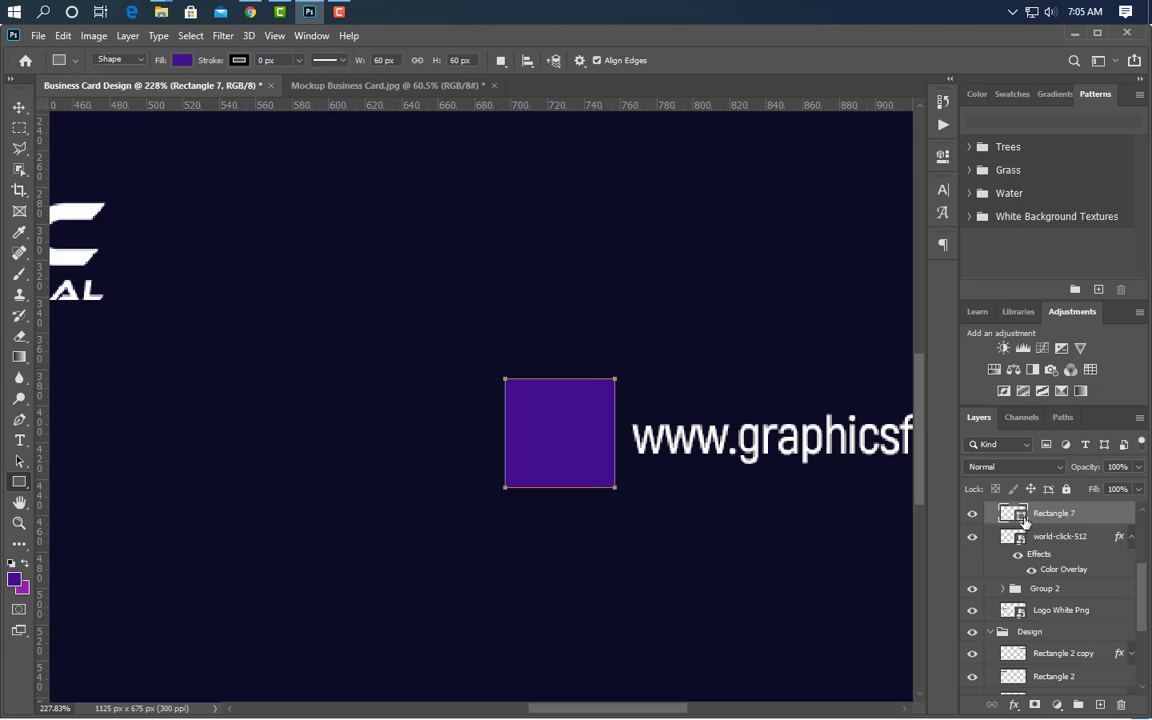
double_click(1020, 518)
left_click_drag(948, 497, 1032, 478)
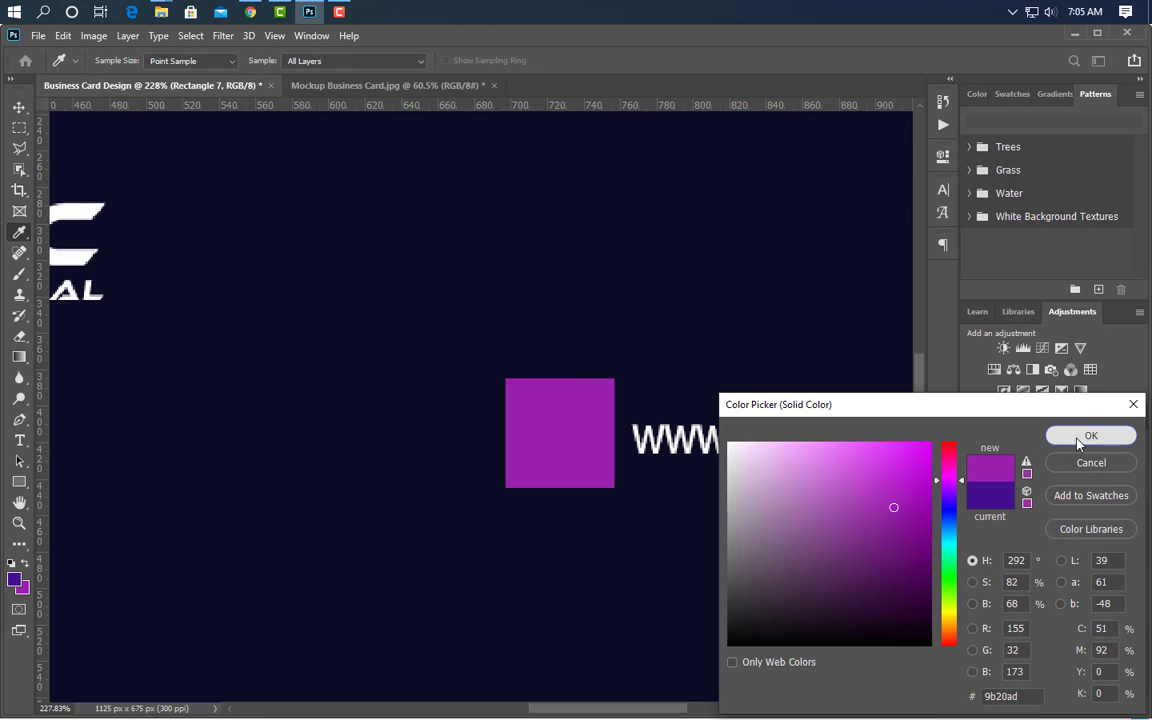
left_click(1088, 436)
- Stack the globe icon above the square and centre it horizontally and vertically within it
left_click_drag(1067, 539, 1040, 506)
left_click(1018, 567, "ctrl")
left_click(1068, 520)
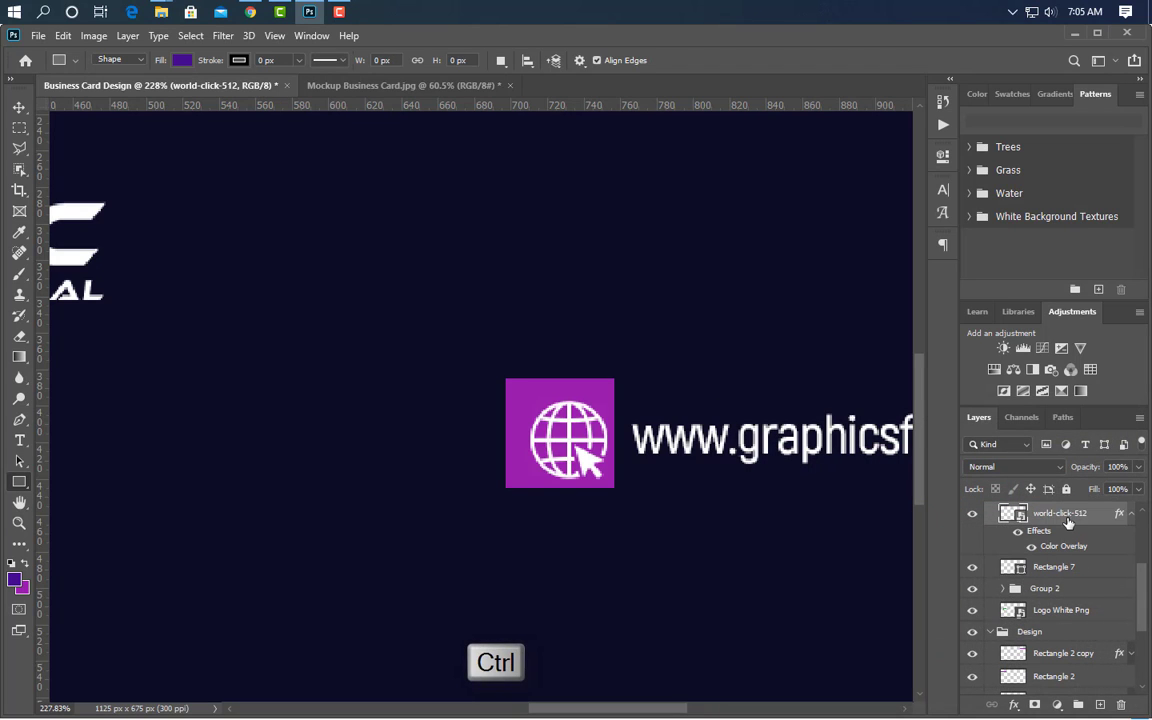
left_click(17, 107)
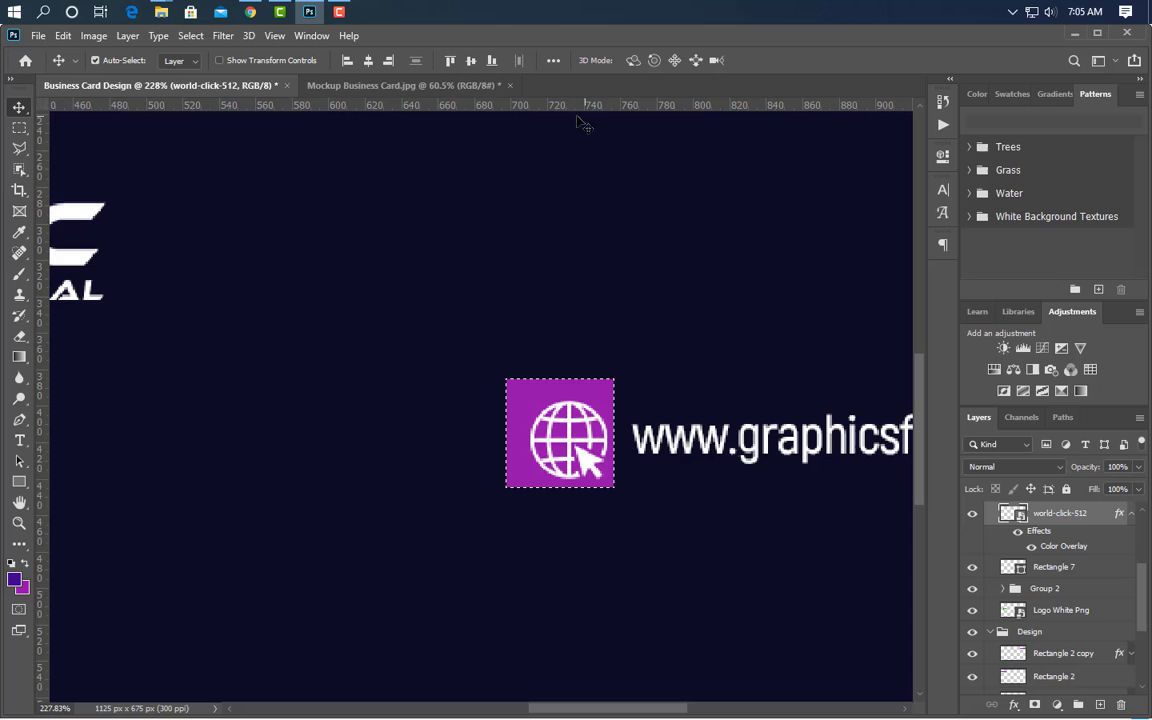
left_click(368, 60)
left_click(470, 61)
key("ctrl+d")
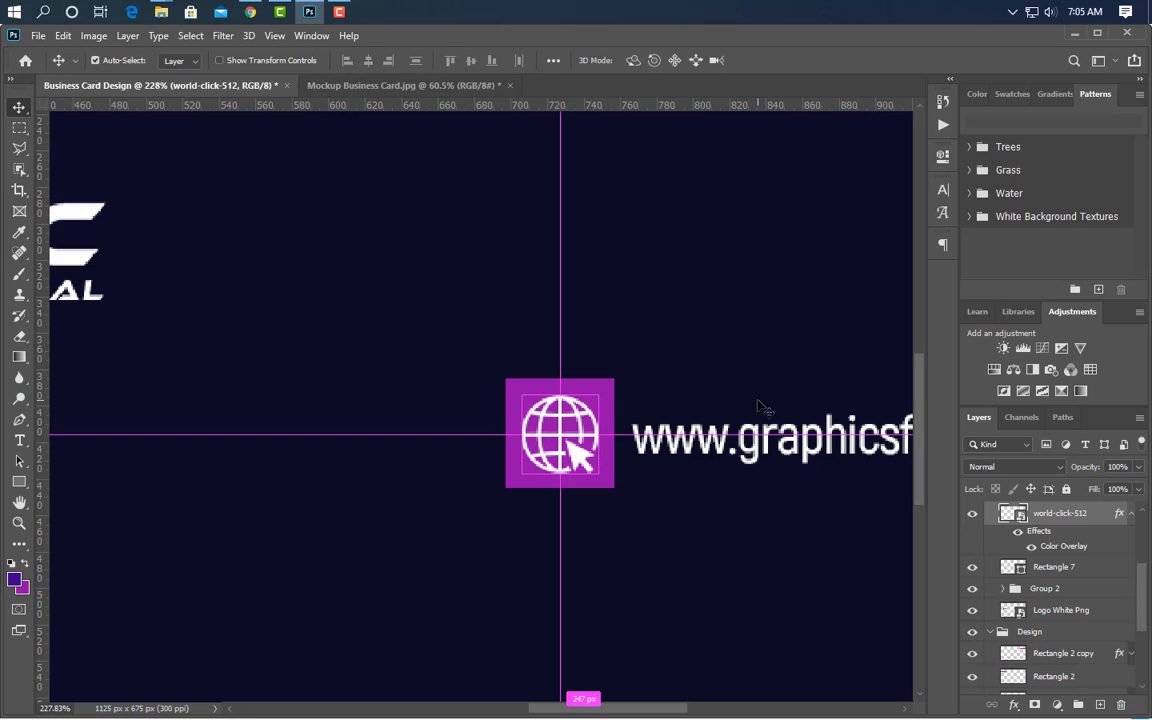
- Round all four corners of Rectangle 7 to 5 px
left_click(612, 480)
left_click(943, 157)
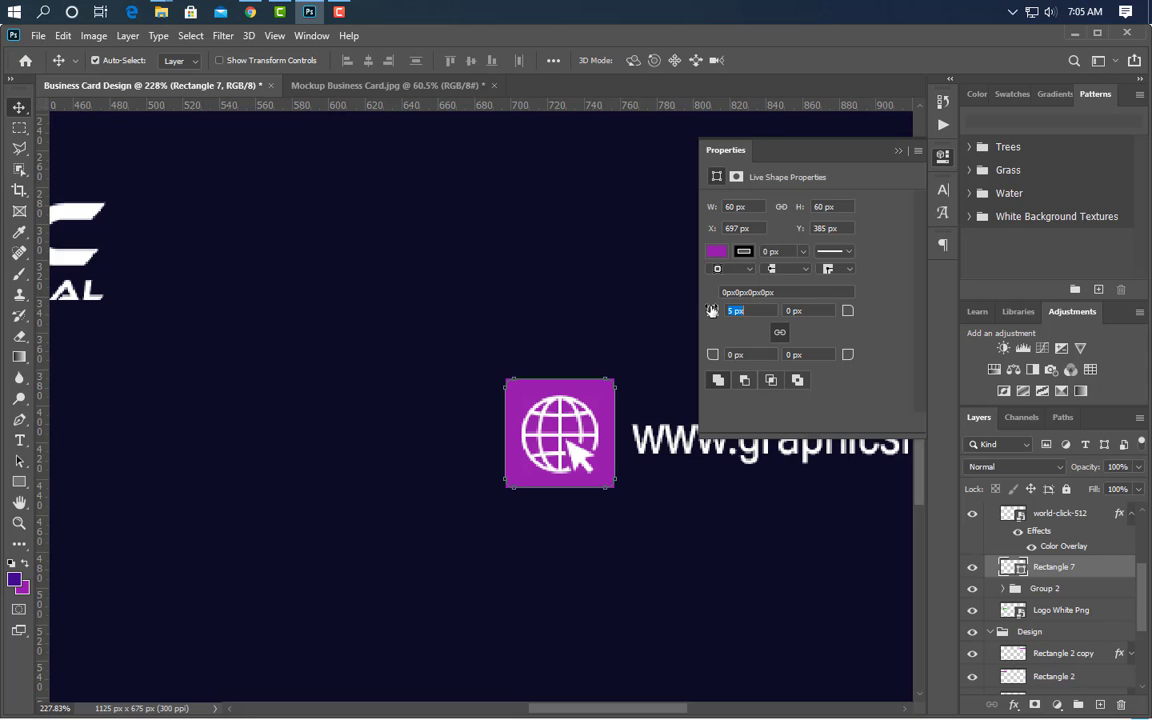
left_click_drag(712, 311, 713, 311)
left_click(898, 152)
scroll(450, 586, "down", 5)
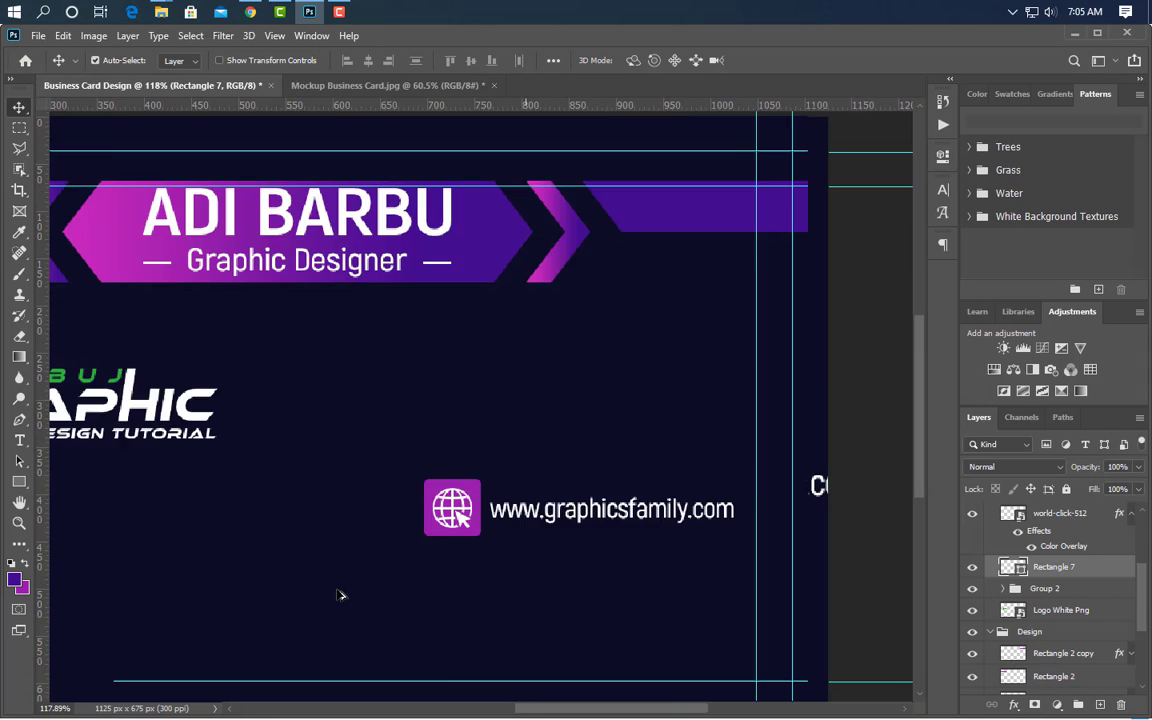
- Scale the globe icon down to about 68% inside the square
left_click(1060, 513, "ctrl")
key("ctrl+t")
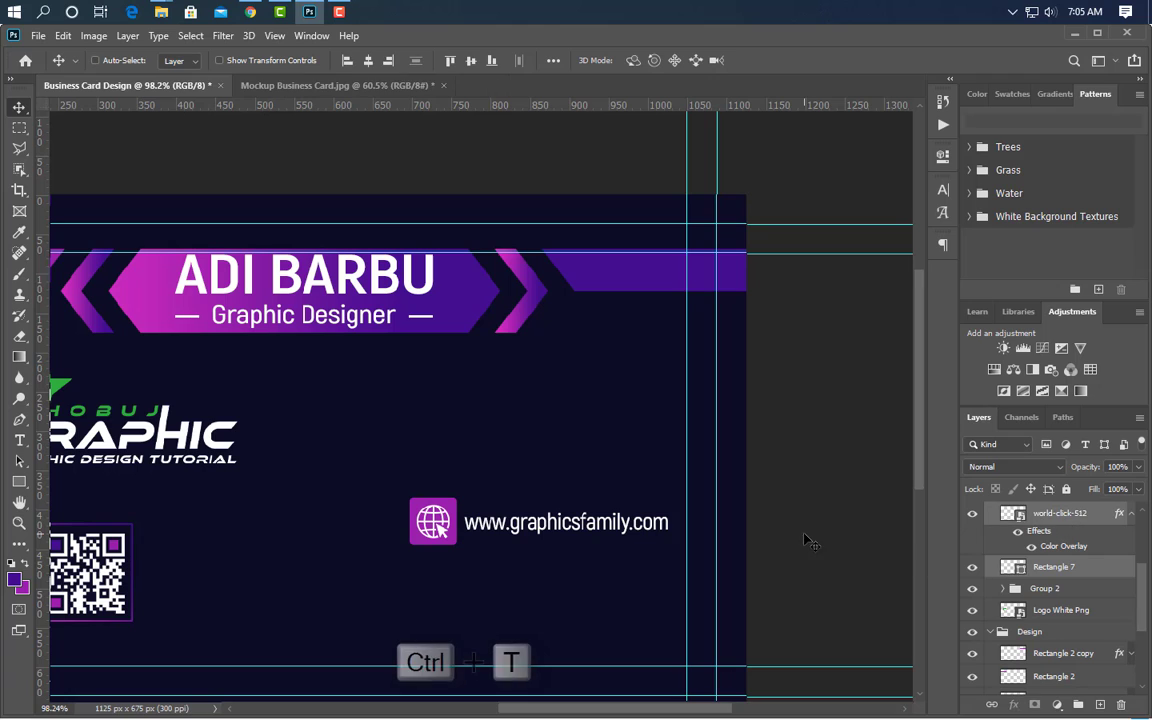
left_click_drag(459, 521, 444, 521)
left_click(796, 60)
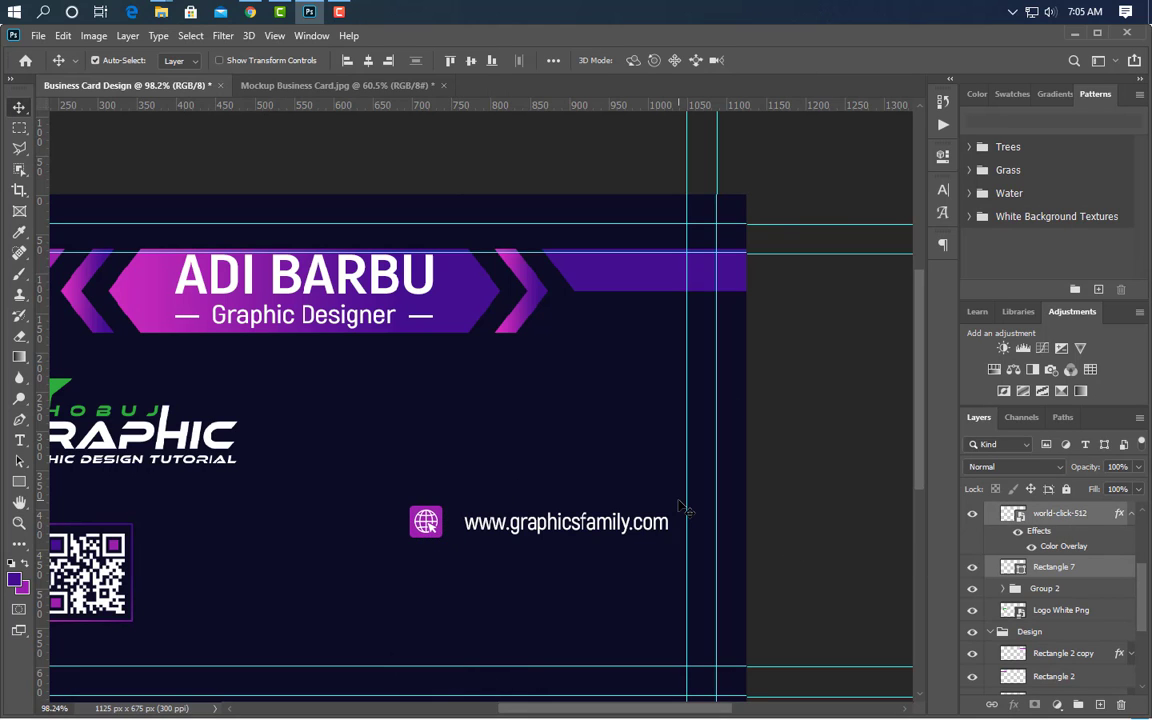
scroll(1064, 606, "up", 3)
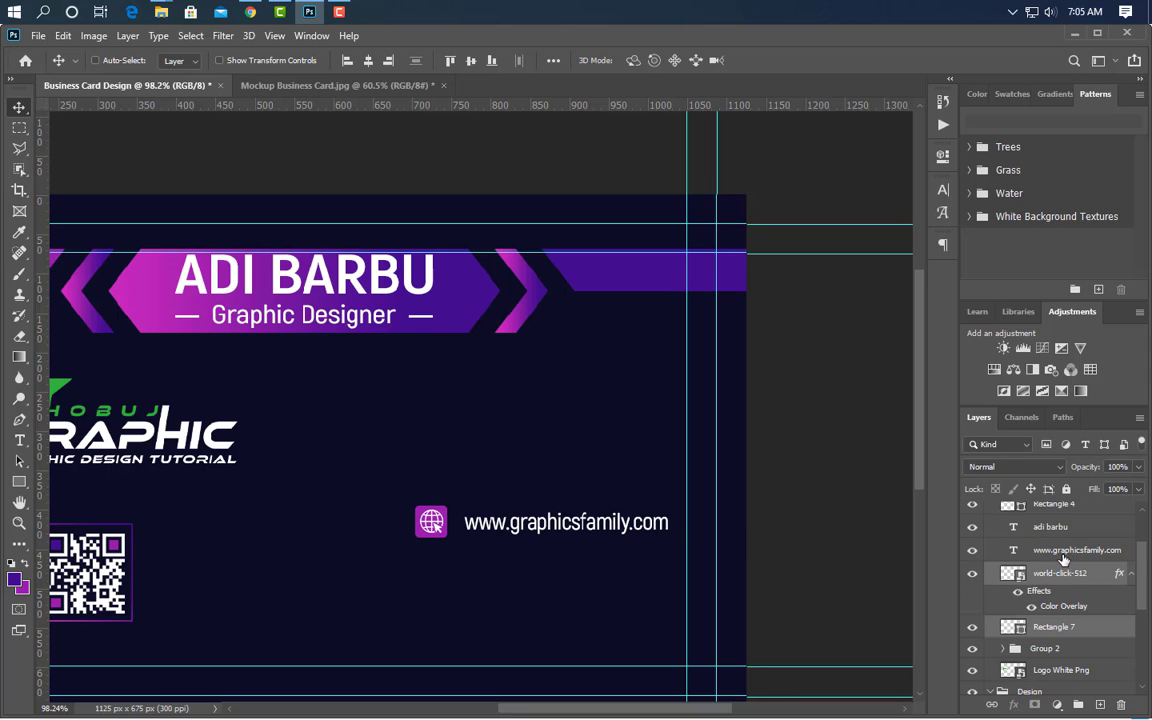
- Move the square, globe and web address down-left together and group them as Group 3
left_click(1064, 556, "ctrl")
key("ctrl+t")
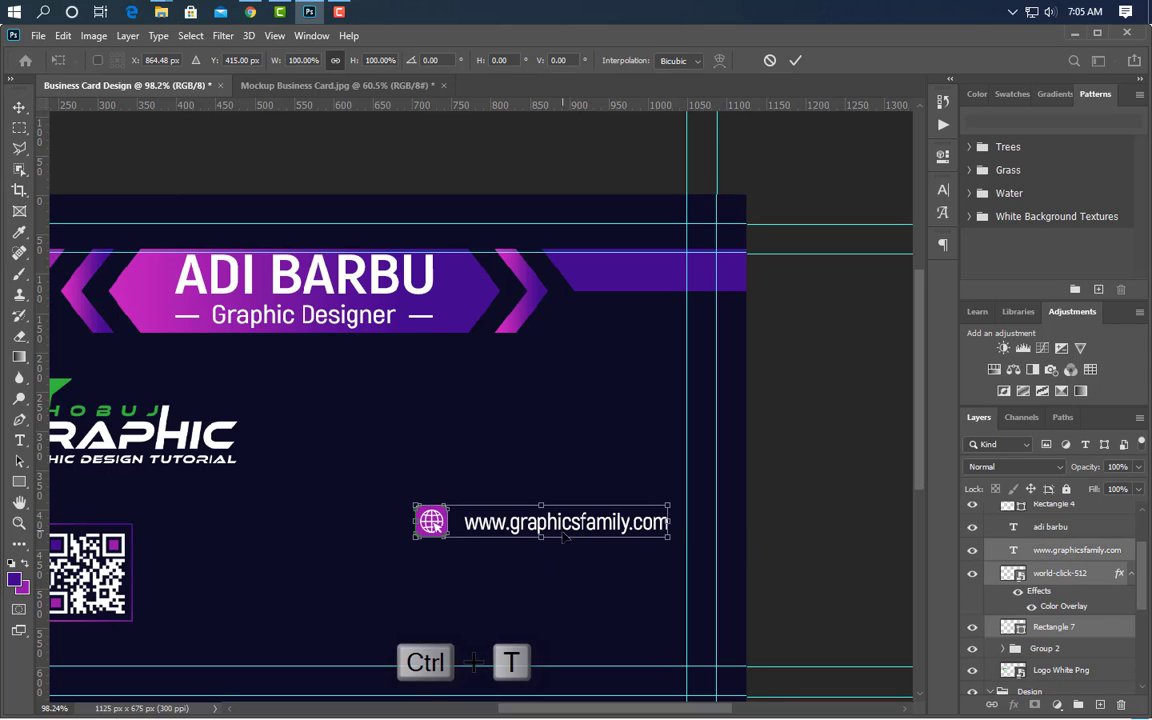
left_click_drag(569, 540, 548, 594)
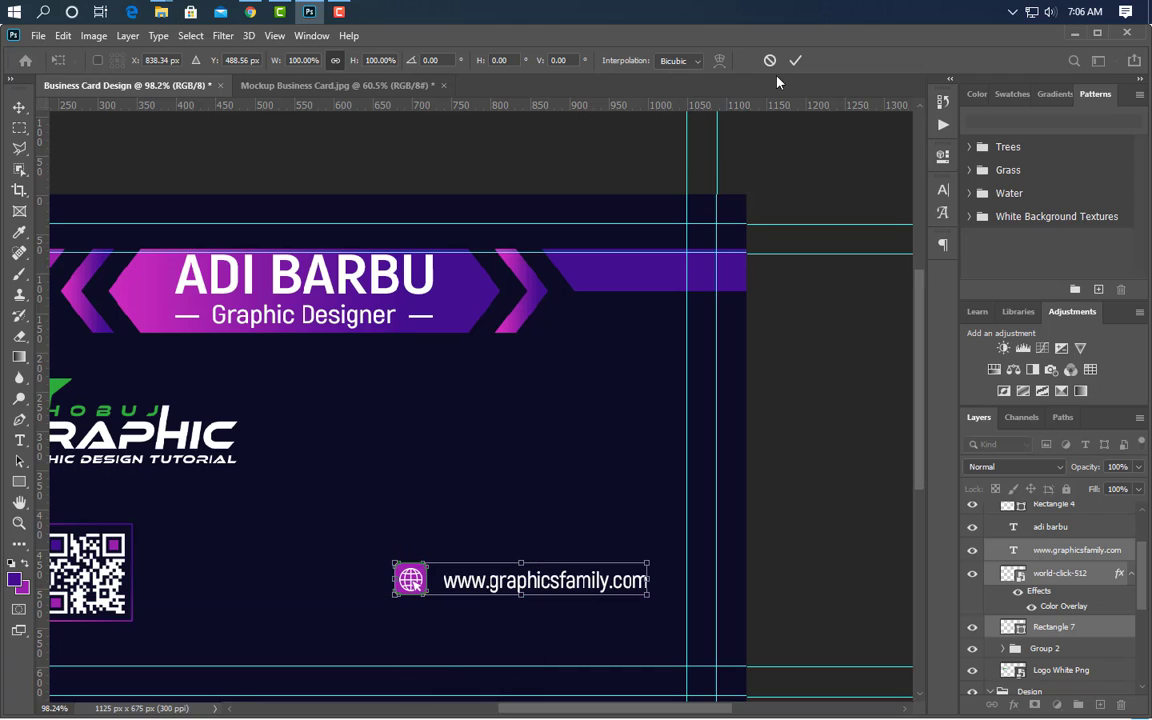
left_click(796, 60)
left_click(1075, 704)
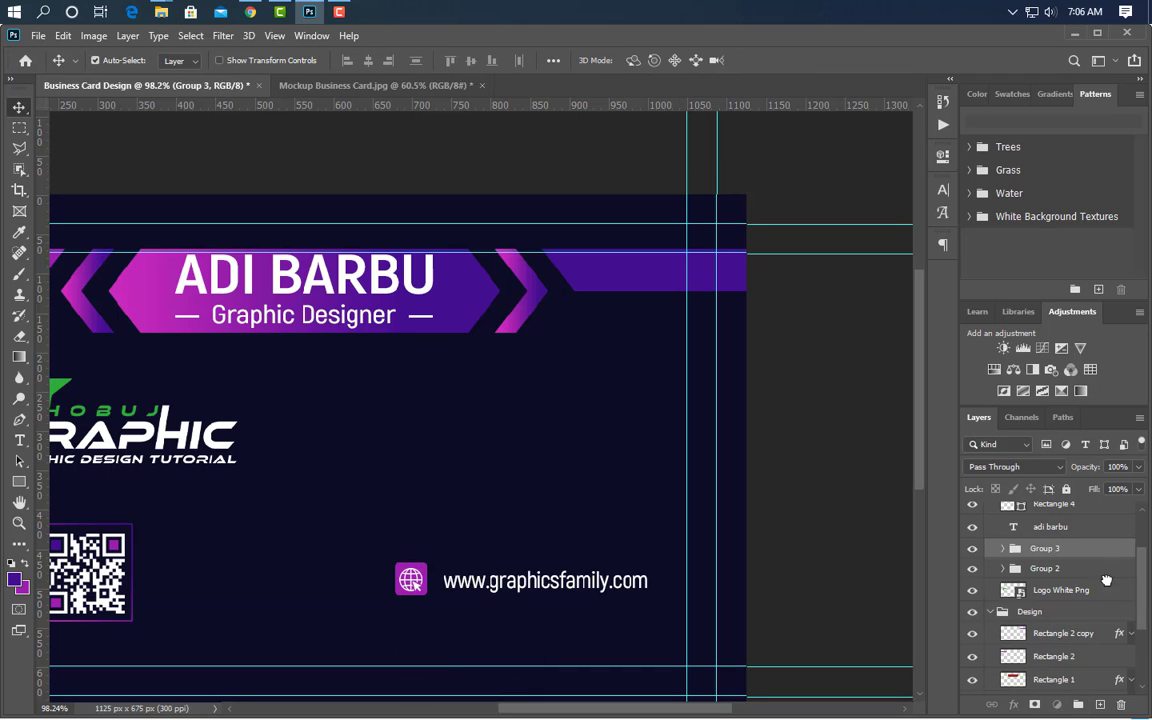
- Duplicate Group 3 and nudge the copy up above the original row
left_click_drag(1106, 580, 1099, 704)
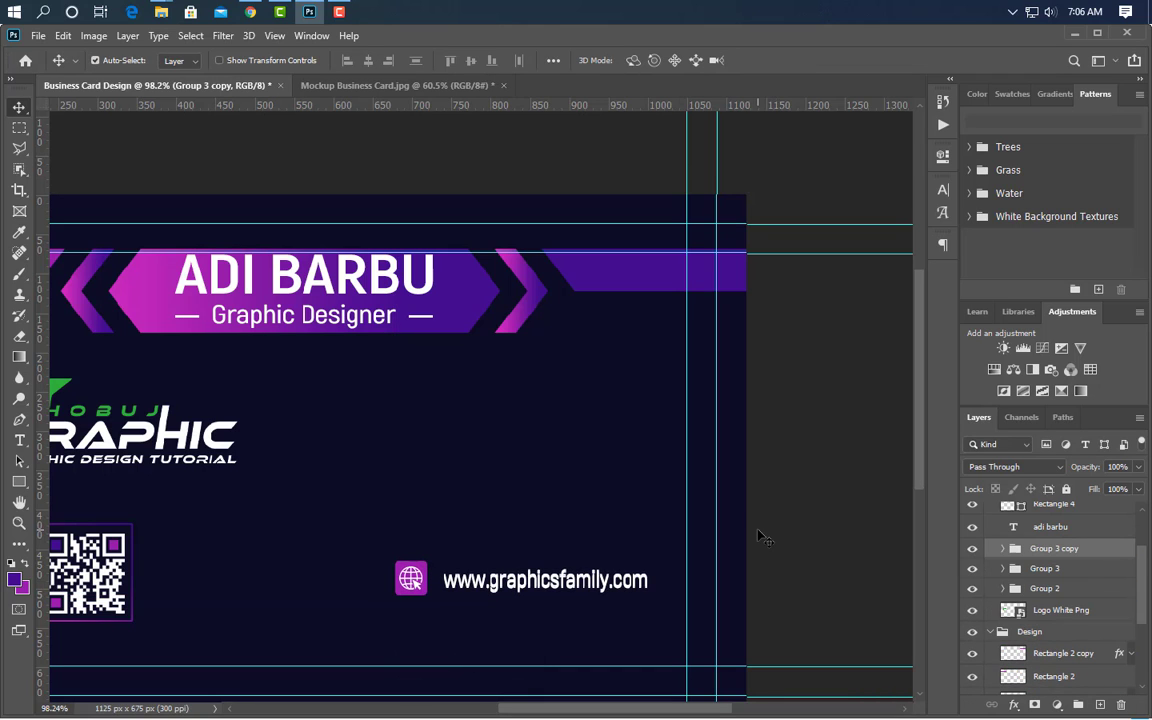
key("Up")
key("Up")
key("Up")
key("Up")
key("Up")
key("Up")
key("Up")
key("Up")
key("Up")
key("Up")
key("Up")
key("Up")
key("Up")
key("Up")
key("Up")
key("Up")
key("Up")
key("Up")
key("Up")
key("Up")
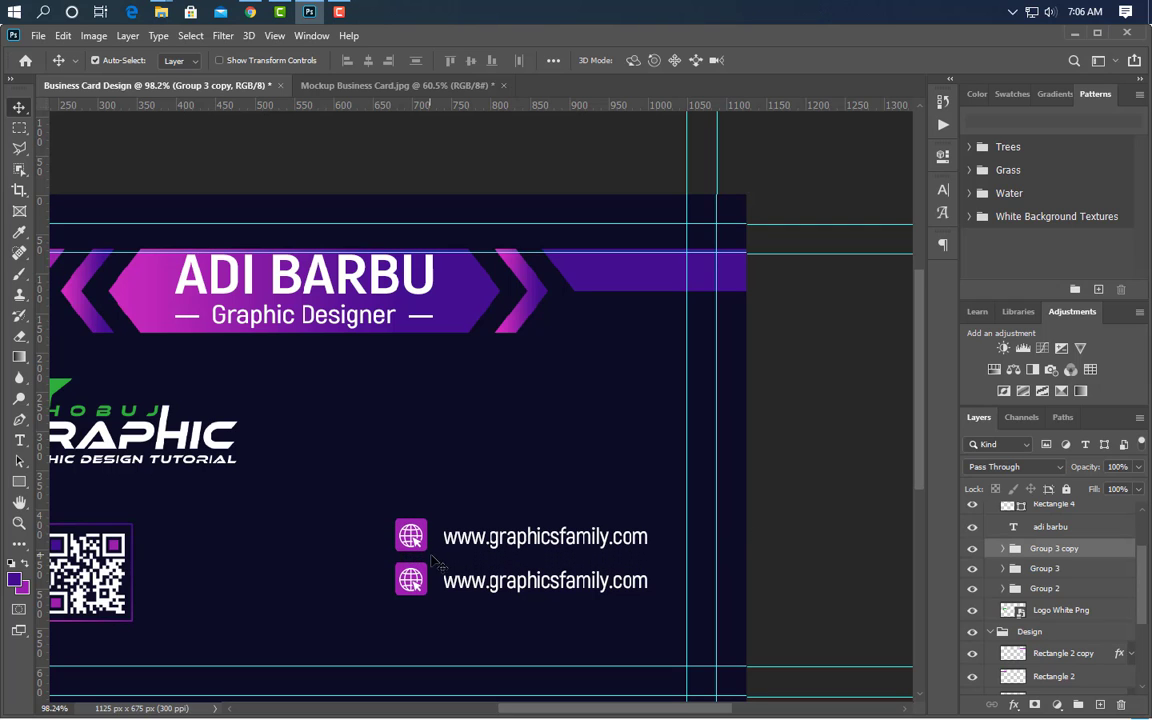
left_click(416, 541)
- Place the 5-Email-Efficiency-Tips icon at about 87 px over the upper square with a white overlay
left_click(311, 16)
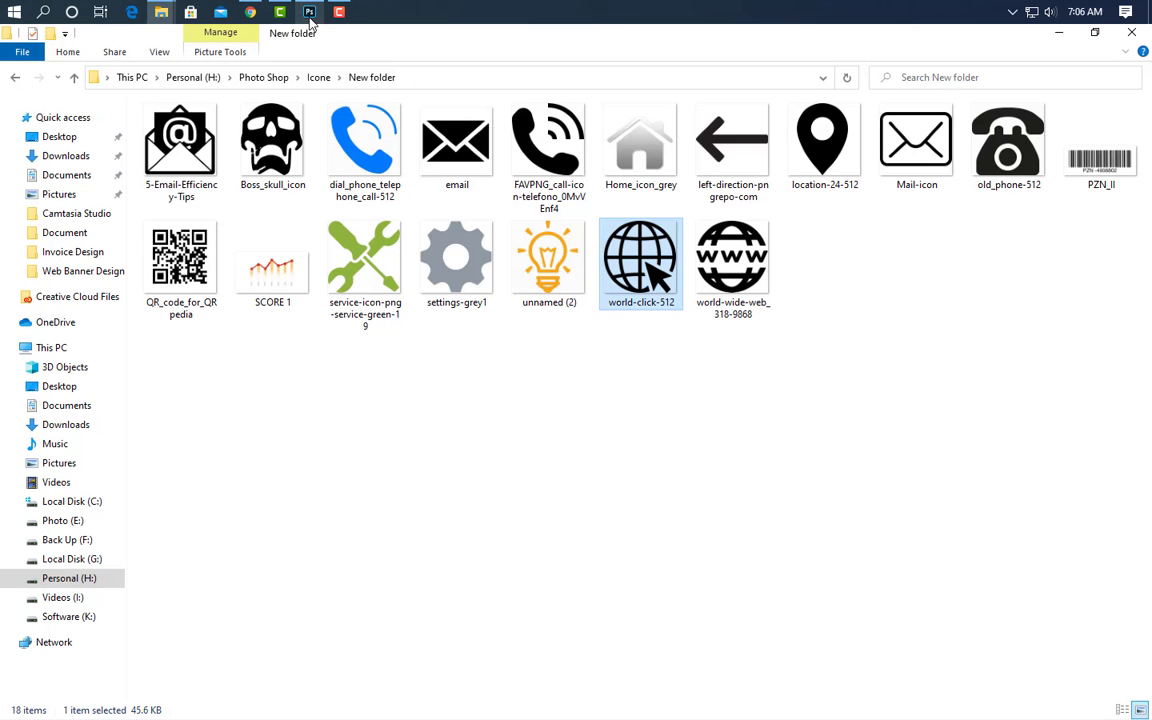
left_click_drag(186, 142, 405, 455)
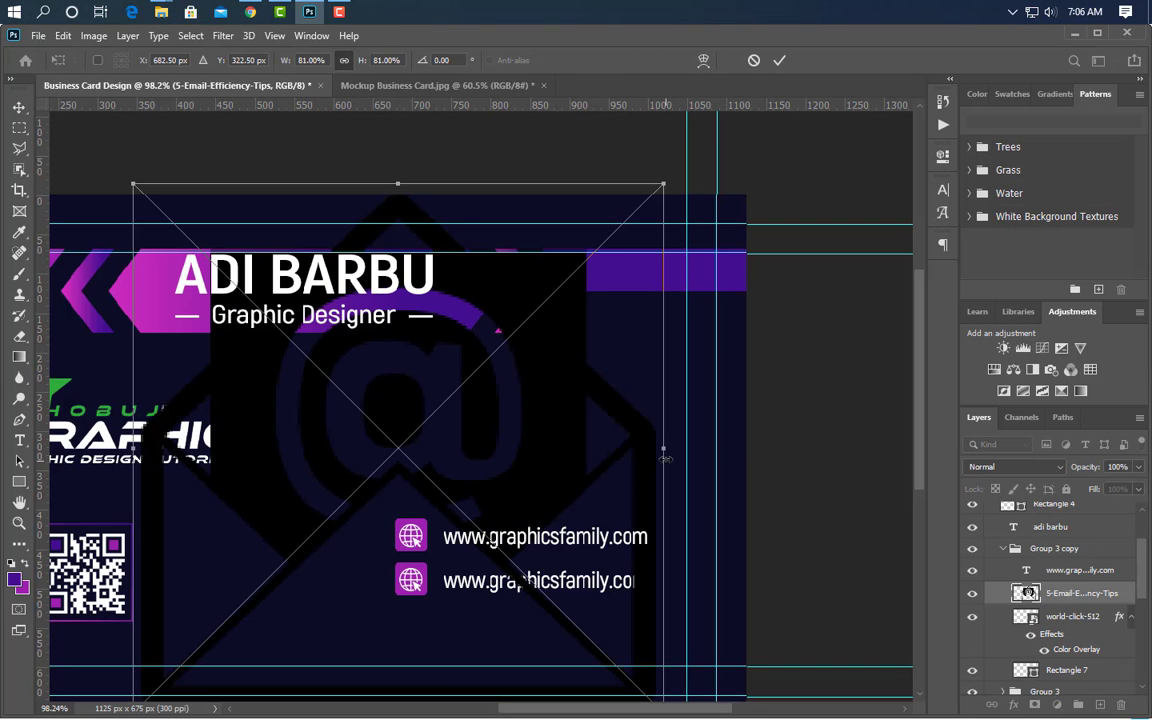
left_click_drag(663, 448, 422, 510)
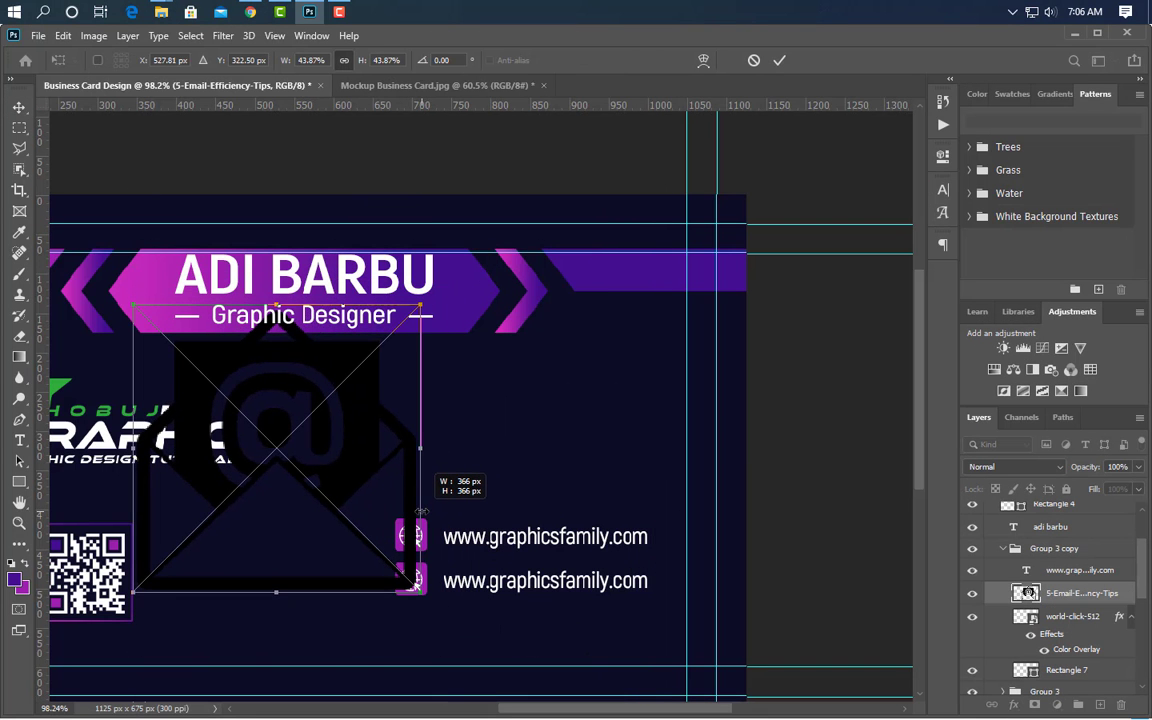
left_click_drag(134, 505, 400, 509)
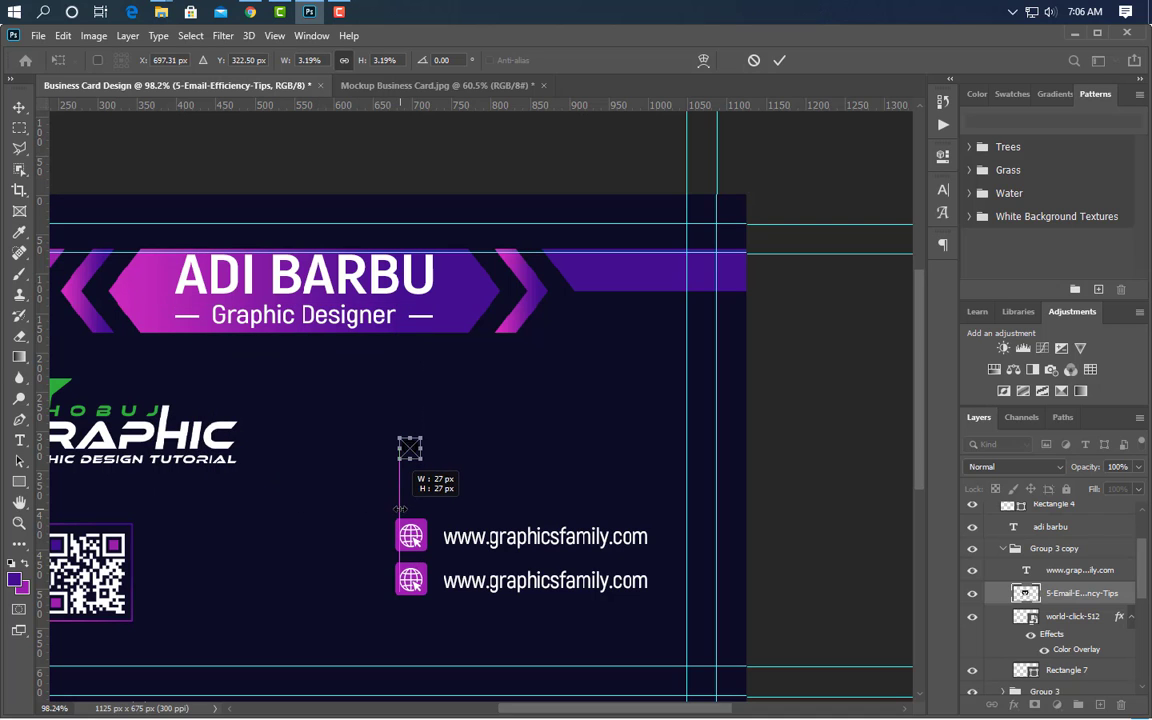
scroll(401, 568, "up", 5)
key("Down")
key("Down")
key("Down")
key("Down")
key("Down")
key("Down")
key("Down")
key("Down")
key("Down")
key("Down")
key("Down")
key("Down")
key("Down")
key("Down")
key("Down")
key("Down")
key("Down")
key("Down")
key("Down")
key("Down")
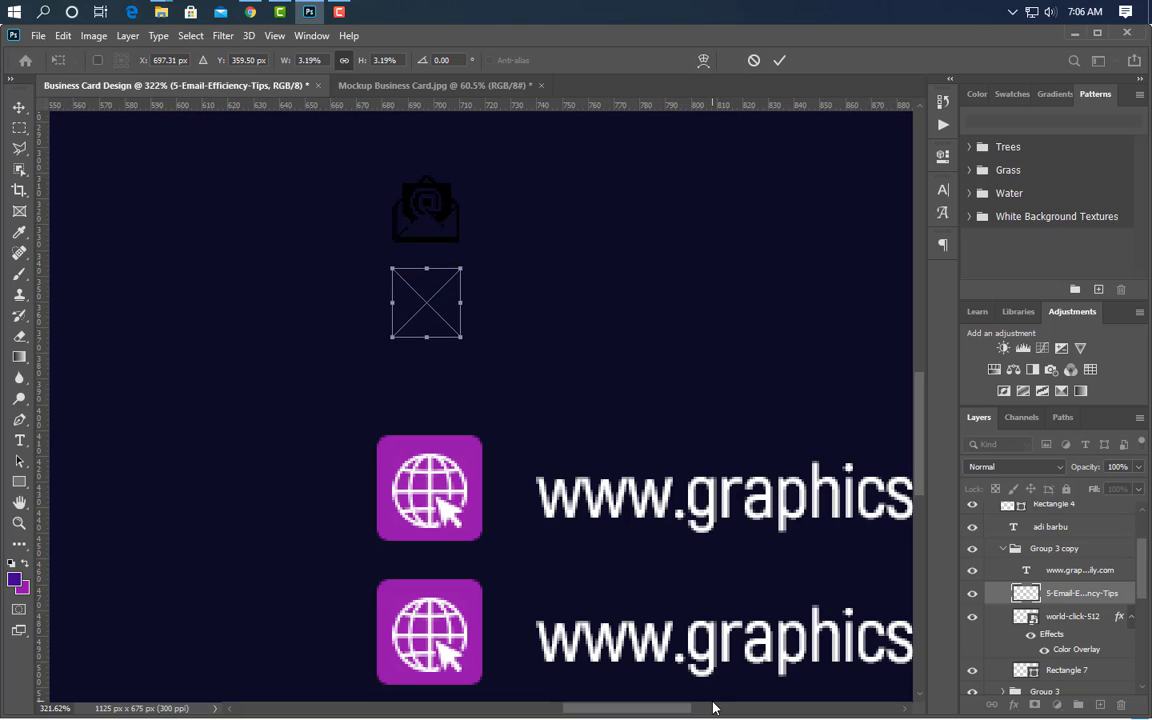
key("Down")
key("Down")
key("Down")
key("Down")
key("Down")
key("Down")
key("Down")
key("Down")
key("Down")
key("Down")
key("Down")
key("Down")
key("Down")
key("Down")
key("Down")
key("Down")
key("Down")
key("Down")
key("Down")
key("Down")
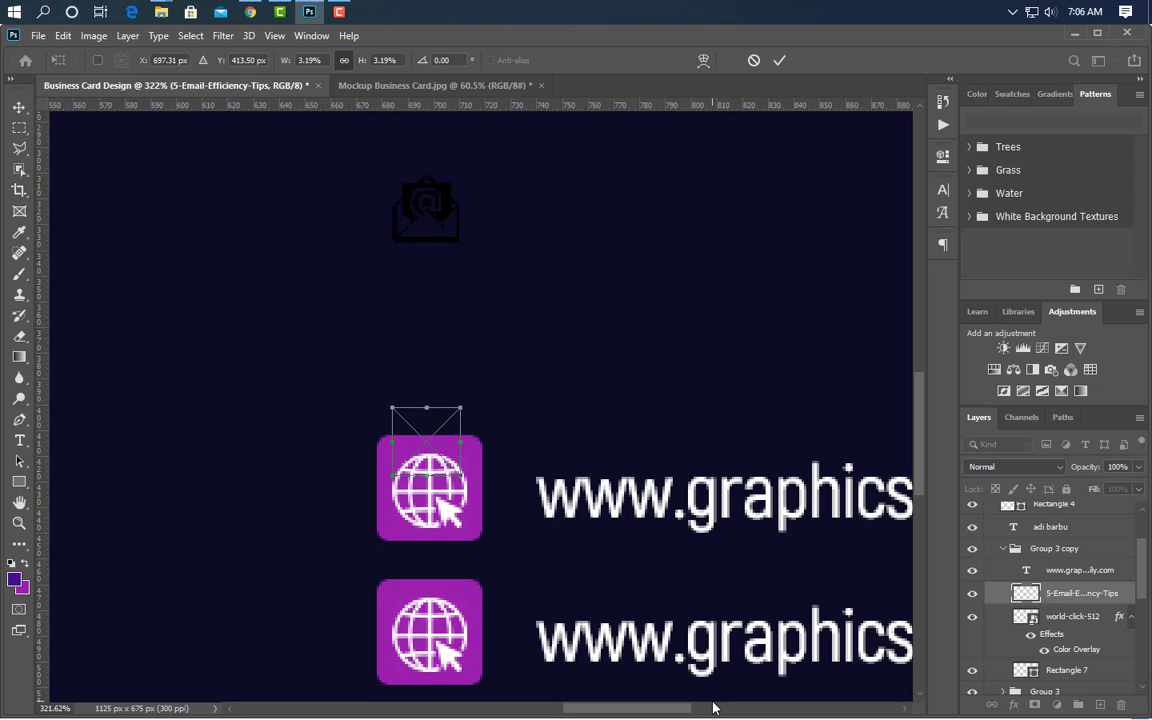
key("Down")
key("Down")
key("Down")
key("Down")
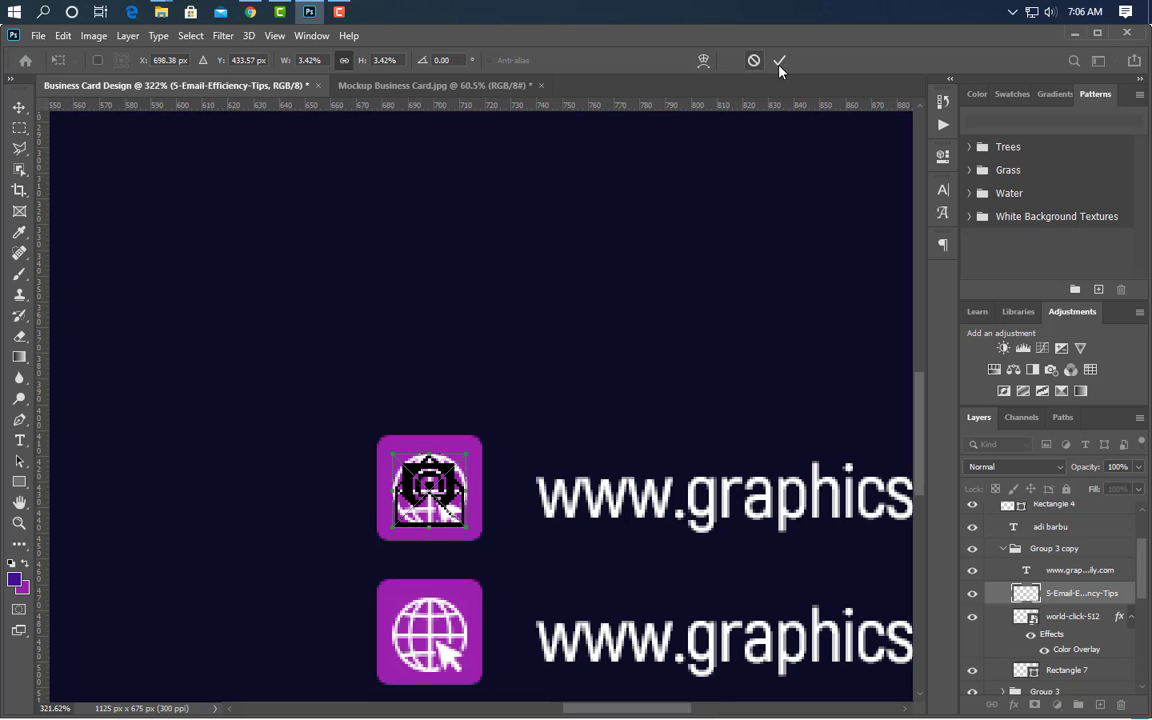
left_click(779, 61)
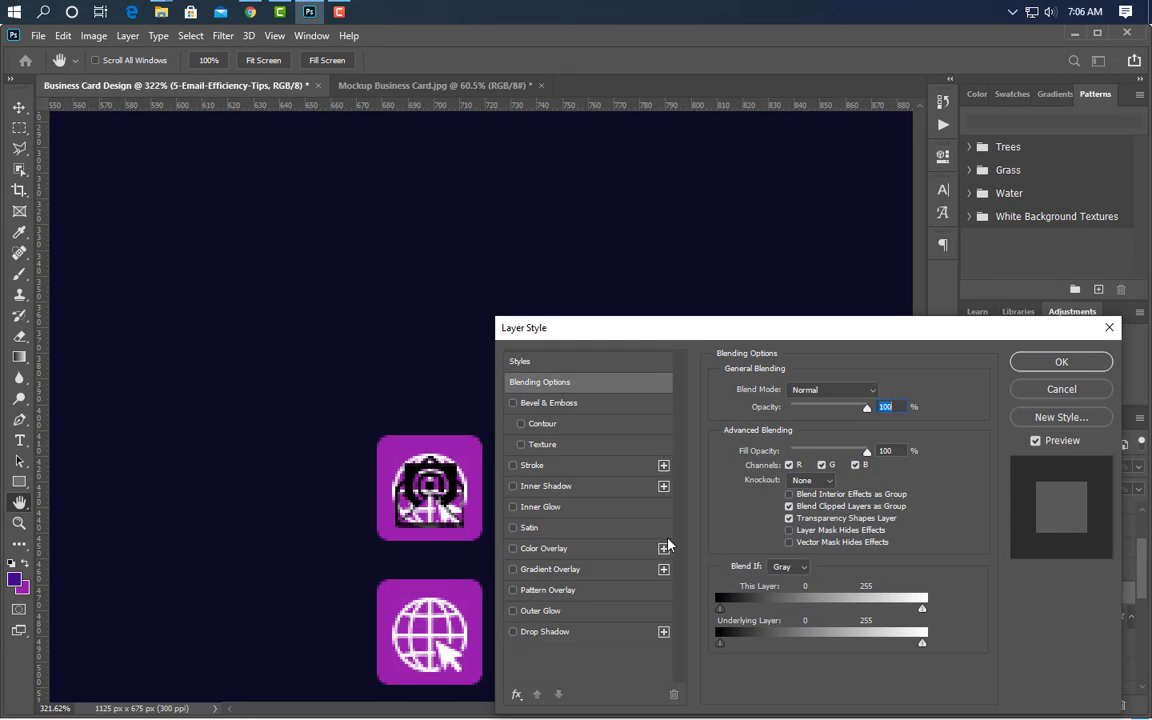
left_click(590, 558)
left_click(1061, 362)
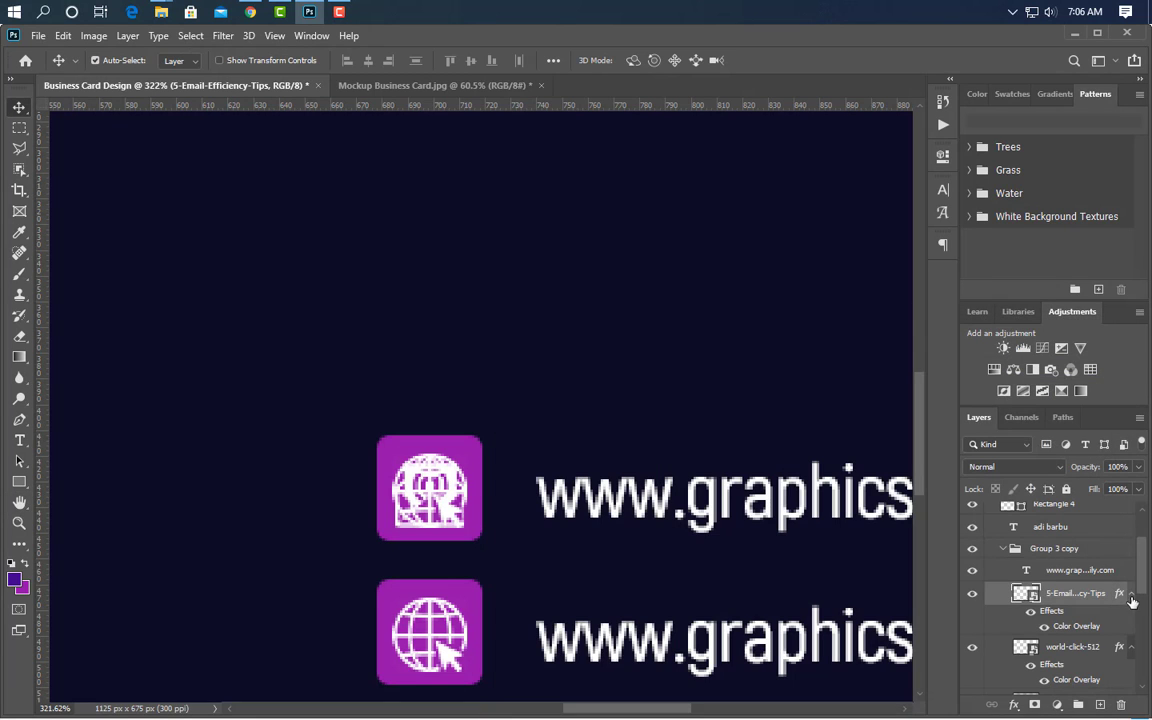
- Delete the old globe icon from the top row and nudge the envelope up inside its square
left_click(1085, 650)
key("Delete")
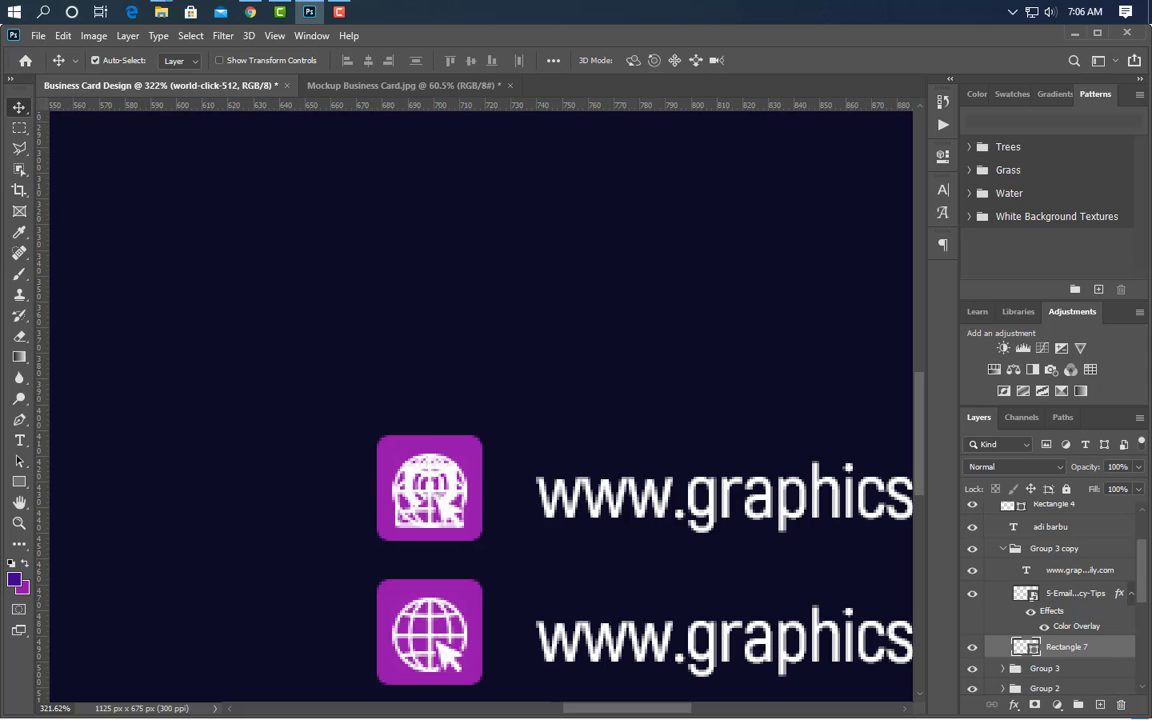
left_click_drag(428, 488, 428, 482)
- Replace the top row's web address with the e-mail address, then duplicate the email row group
scroll(98, 514, "down", 3)
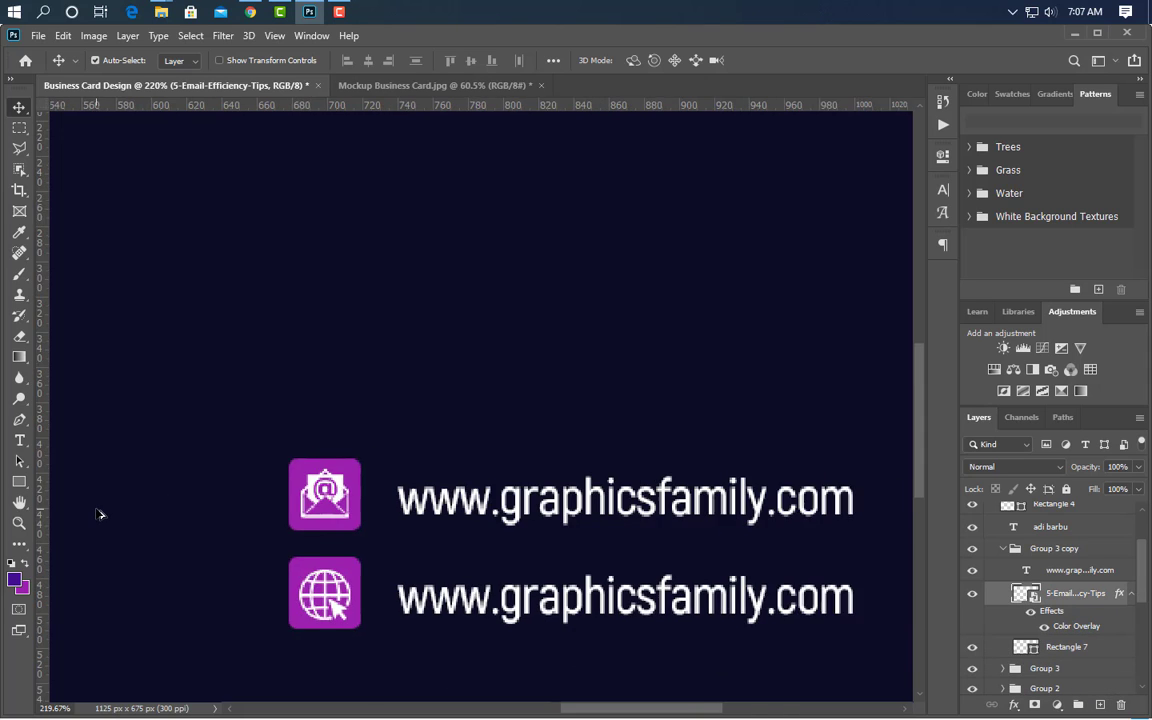
left_click(20, 441)
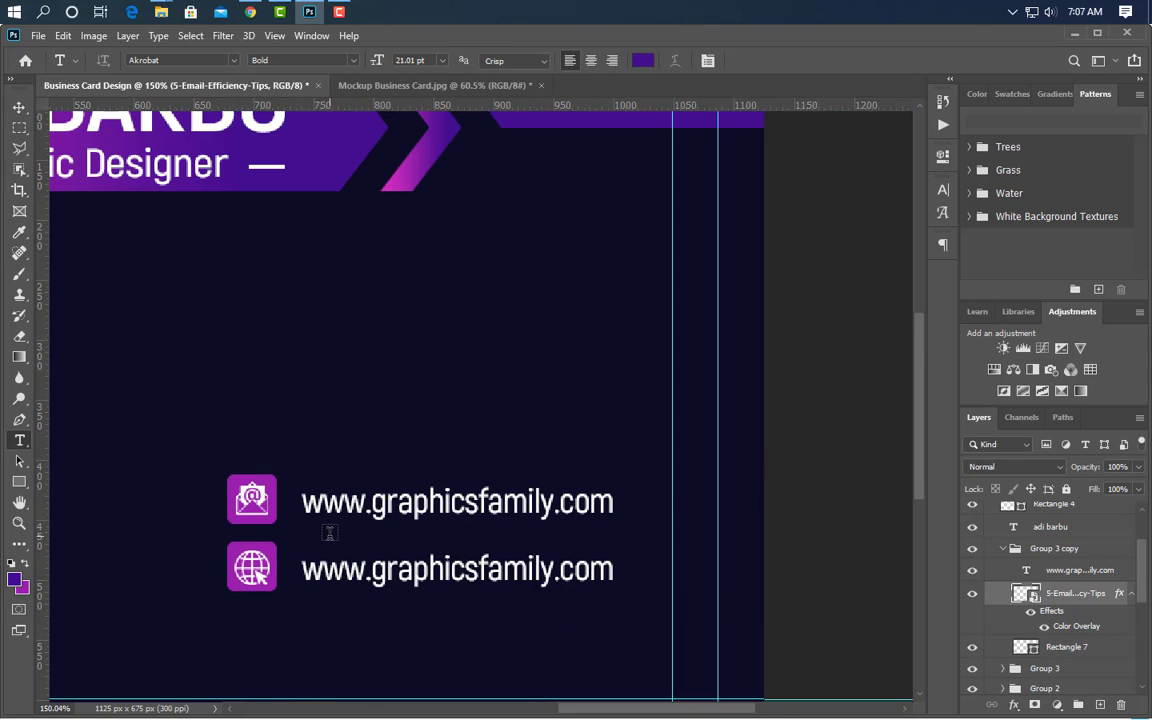
left_click_drag(306, 508, 627, 532)
type("example@gmail")
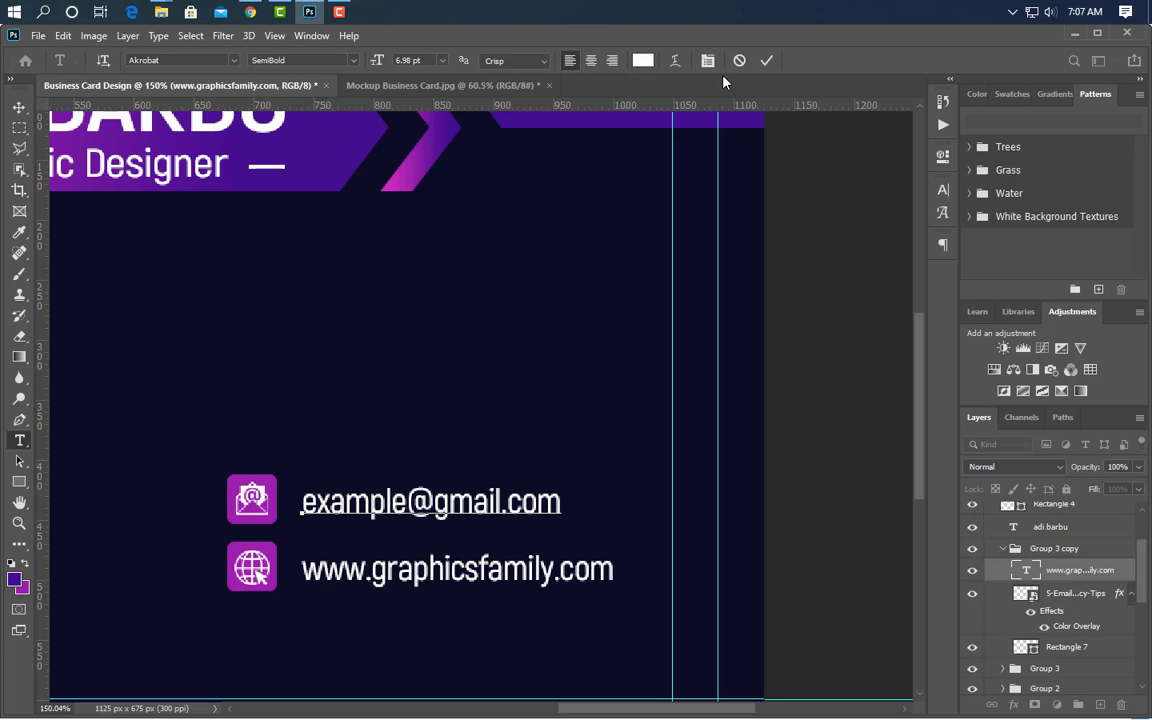
left_click(767, 62)
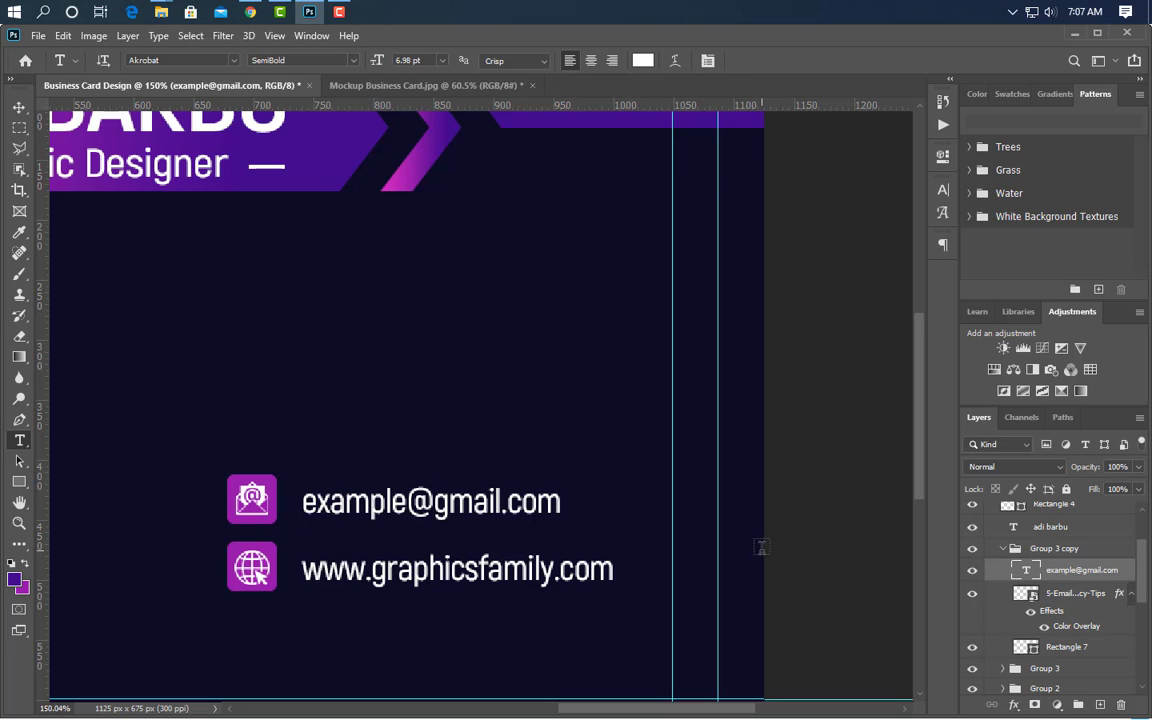
left_click(1003, 549)
left_click_drag(1102, 558, 1101, 705)
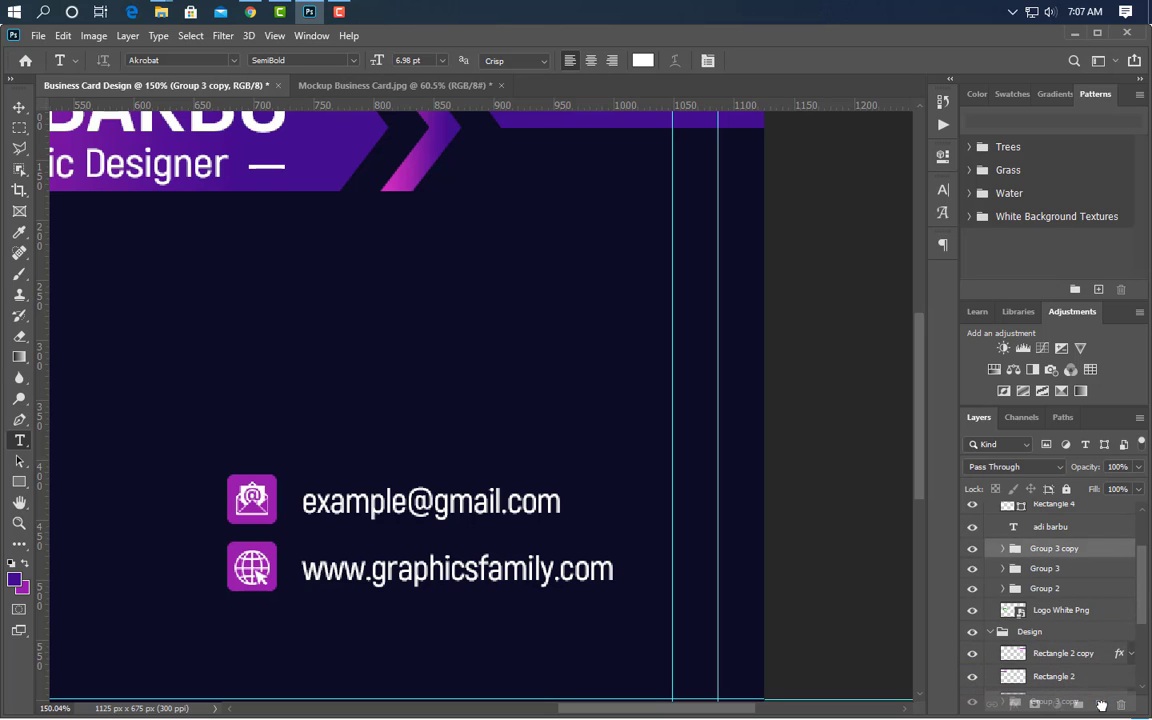
- Nudge the duplicated email row up above the email row
left_click(19, 110)
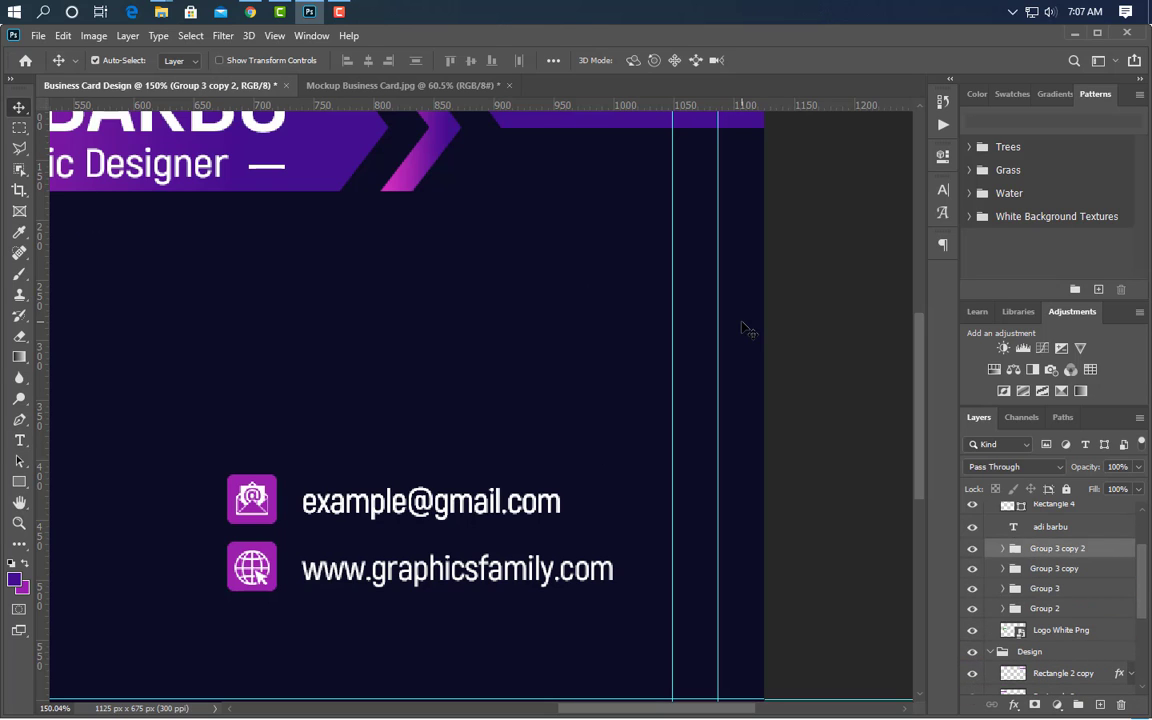
key("Up")
key("Up")
key("Up")
key("Up")
key("Up")
key("Up")
key("Up")
key("Up")
key("Up")
key("Up")
key("Up")
key("Up")
key("Up")
key("Up")
key("Up")
key("Up")
key("Up")
key("Up")
key("Up")
key("Up")
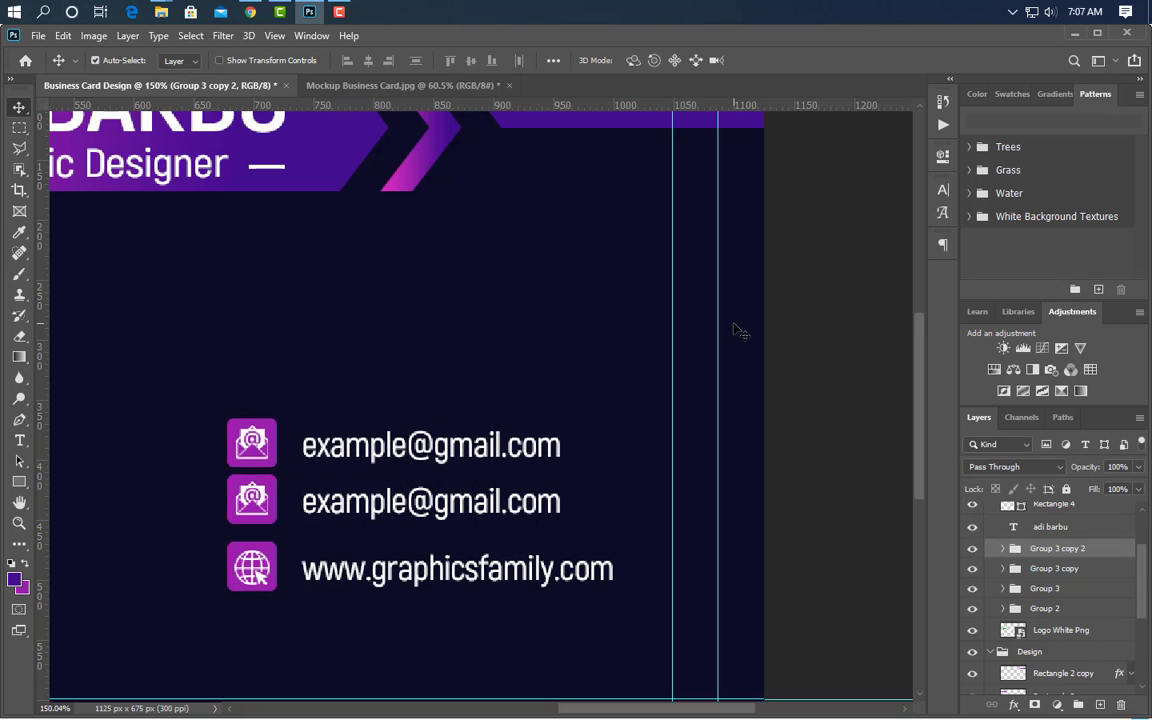
key("Up")
key("Up")
key("Up")
key("Up")
key("Up")
key("Up")
key("Up")
left_click(272, 440)
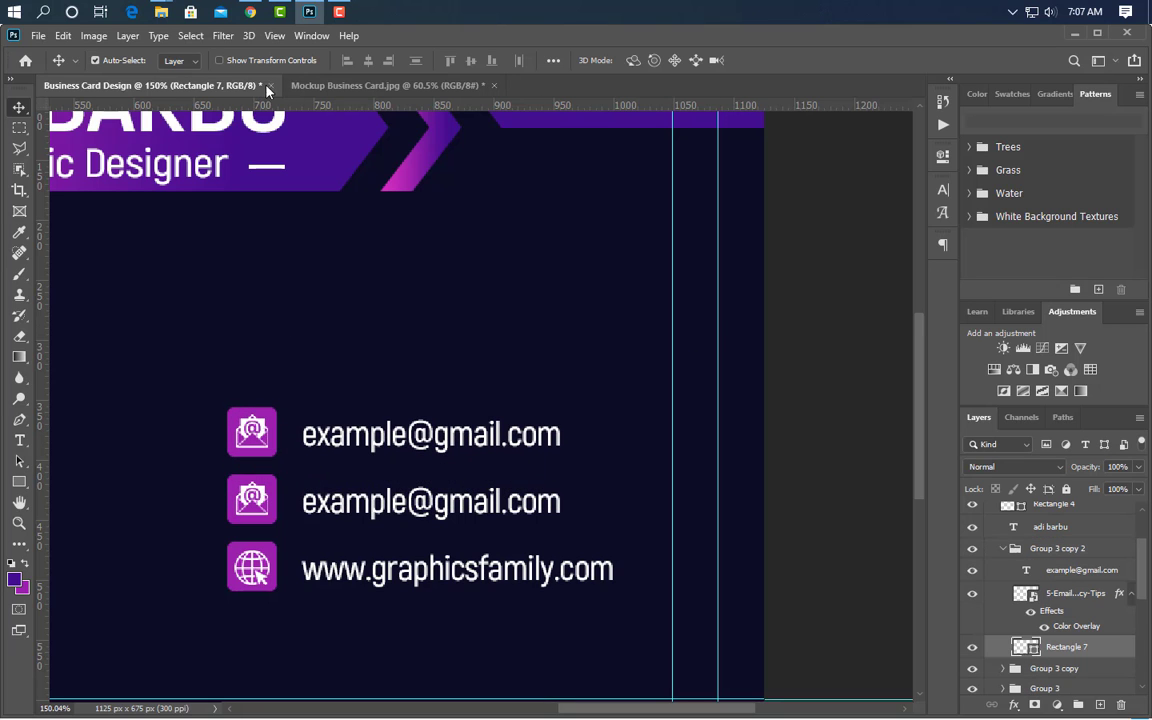
- Place the phone icon file, scaled to fit the top purple square, with a white colour overlay
left_click(161, 12)
left_click_drag(371, 160, 396, 456)
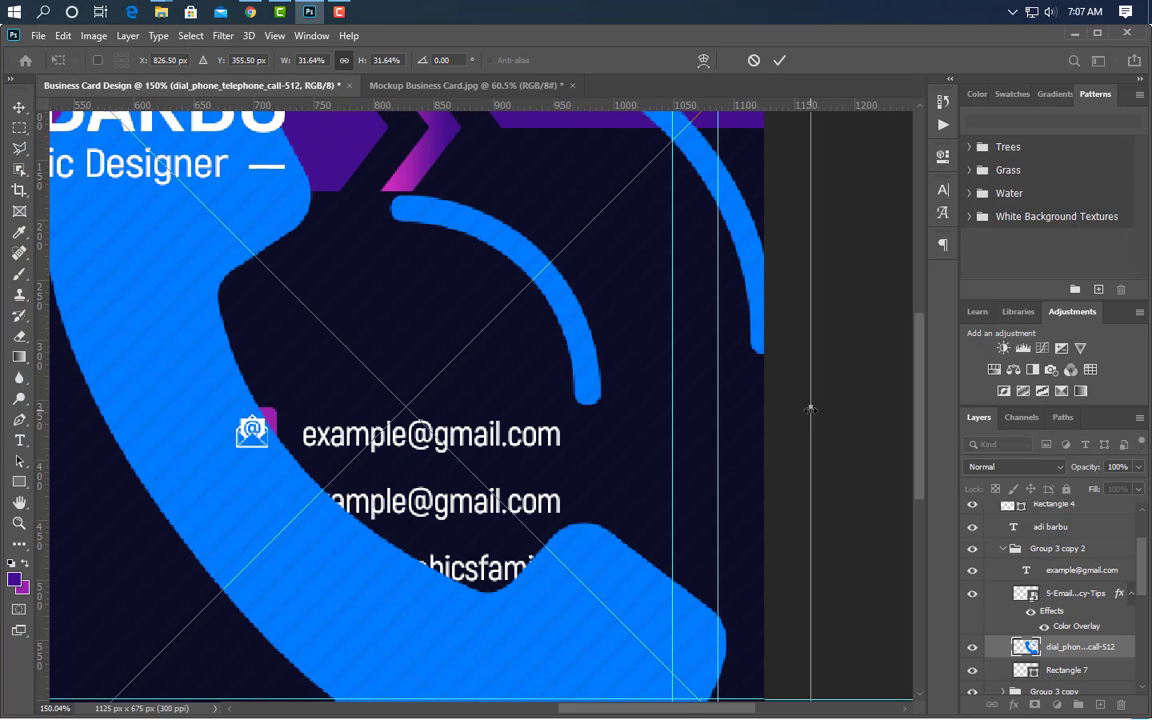
left_click_drag(810, 410, 243, 458)
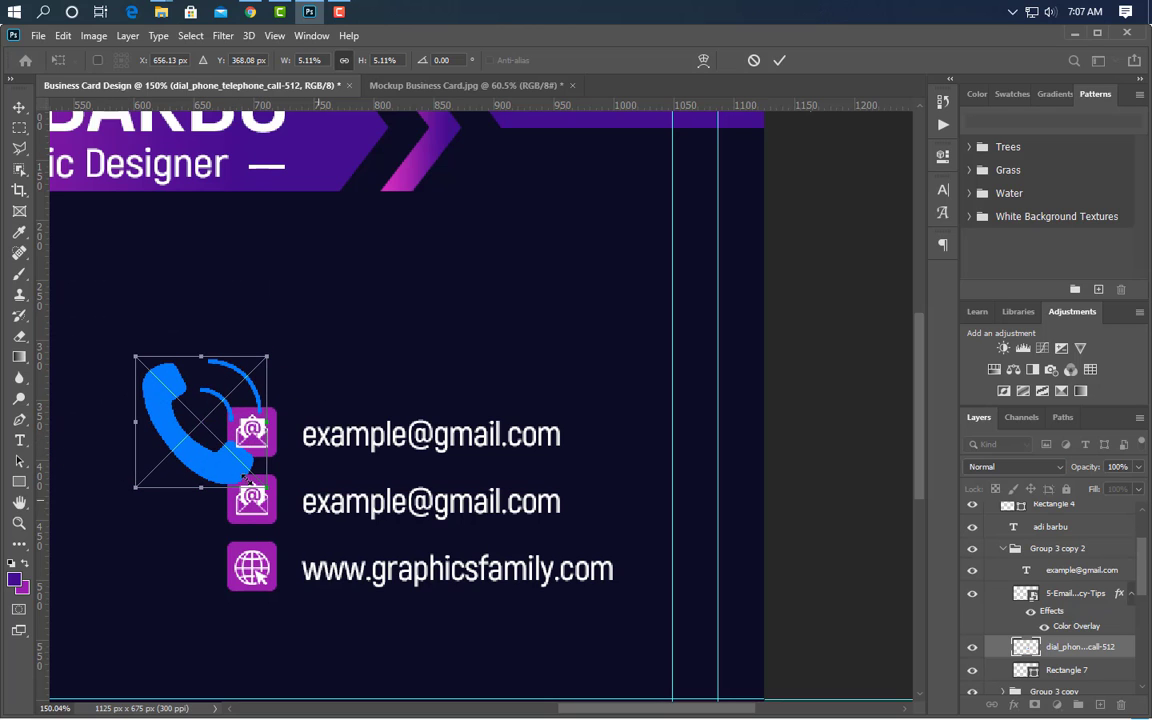
left_click_drag(128, 428, 234, 440)
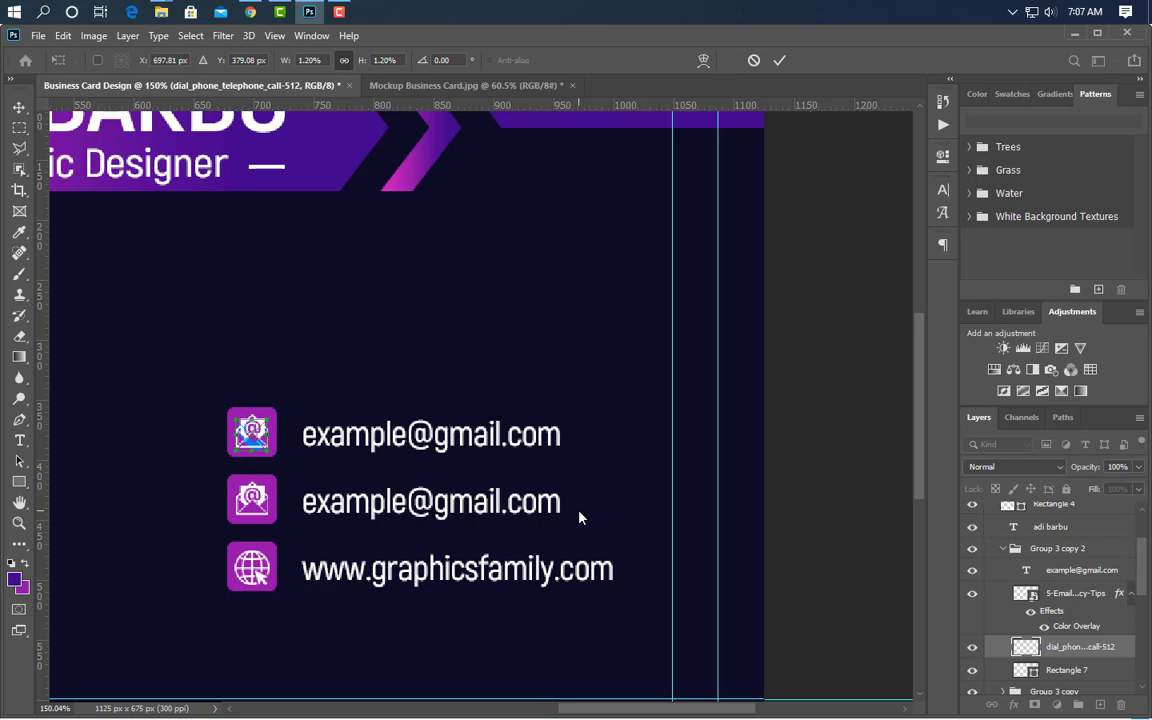
left_click(779, 60)
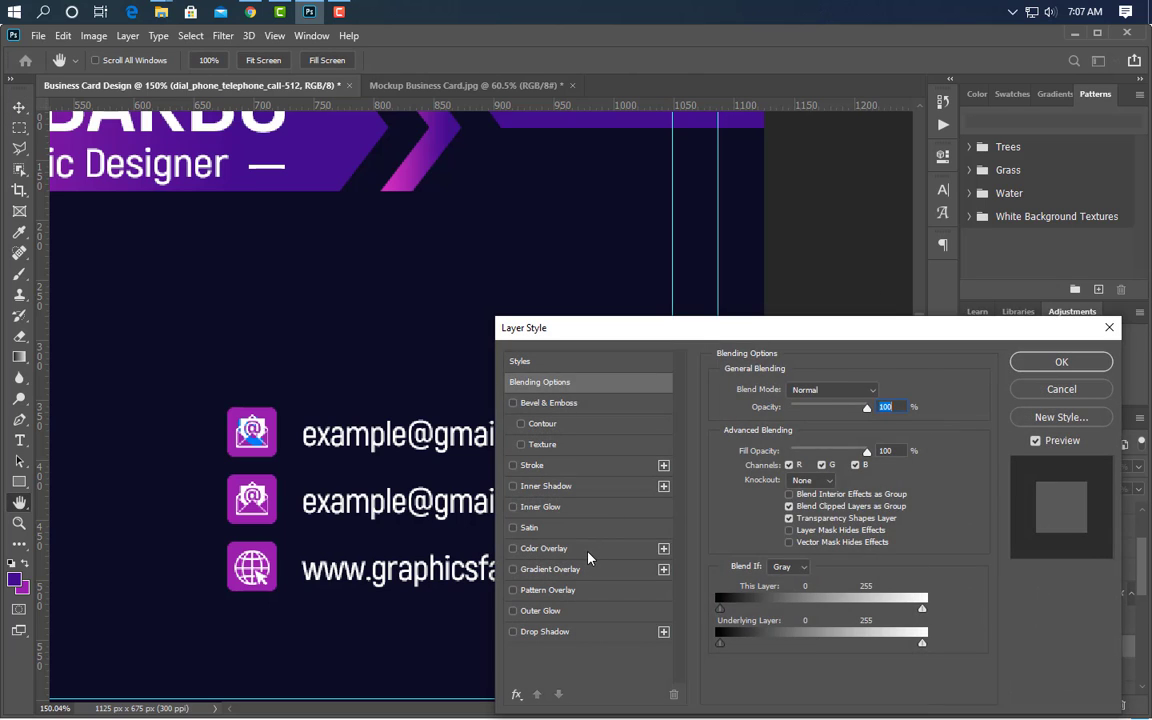
left_click(588, 558)
left_click(1061, 362)
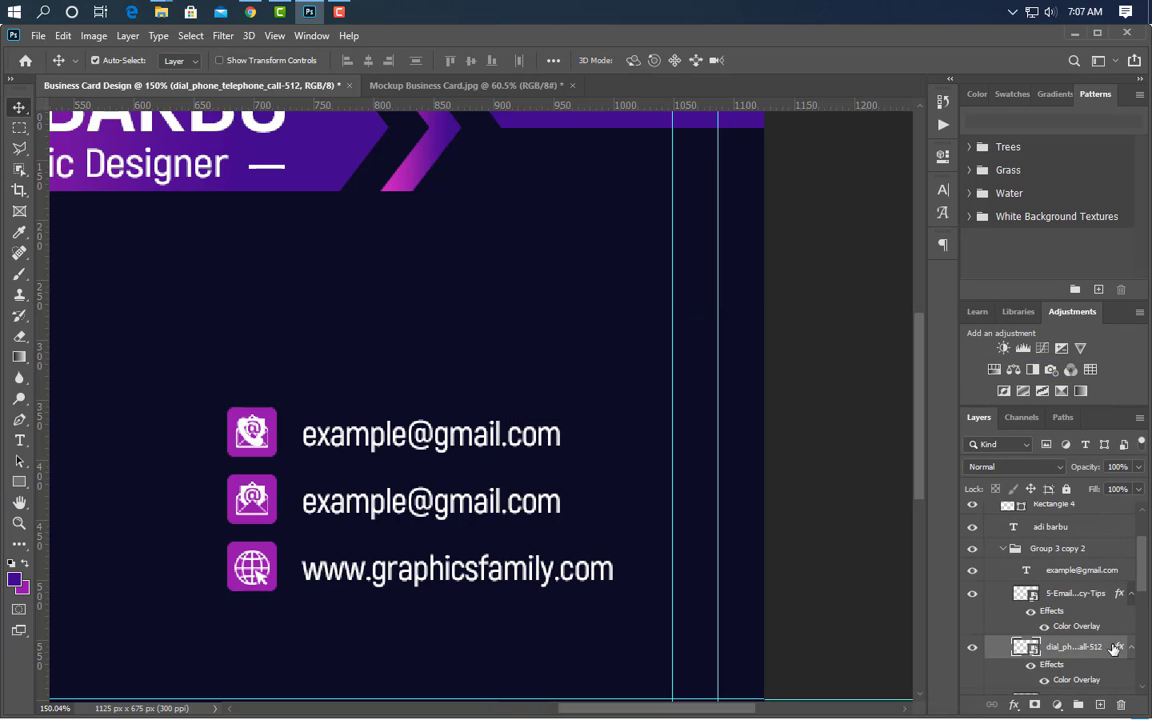
- Delete the leftover envelope icon and replace the top row's text with the phone number
left_click(1087, 596)
key("Delete")
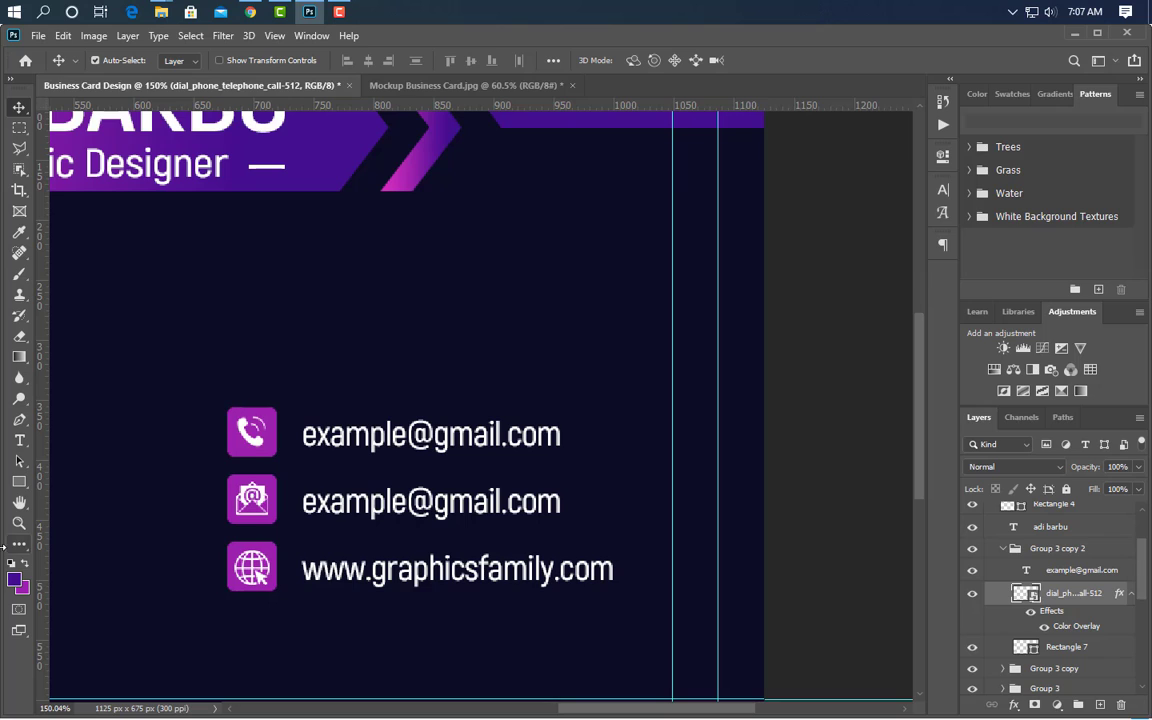
left_click(19, 442)
left_click_drag(304, 441, 723, 471)
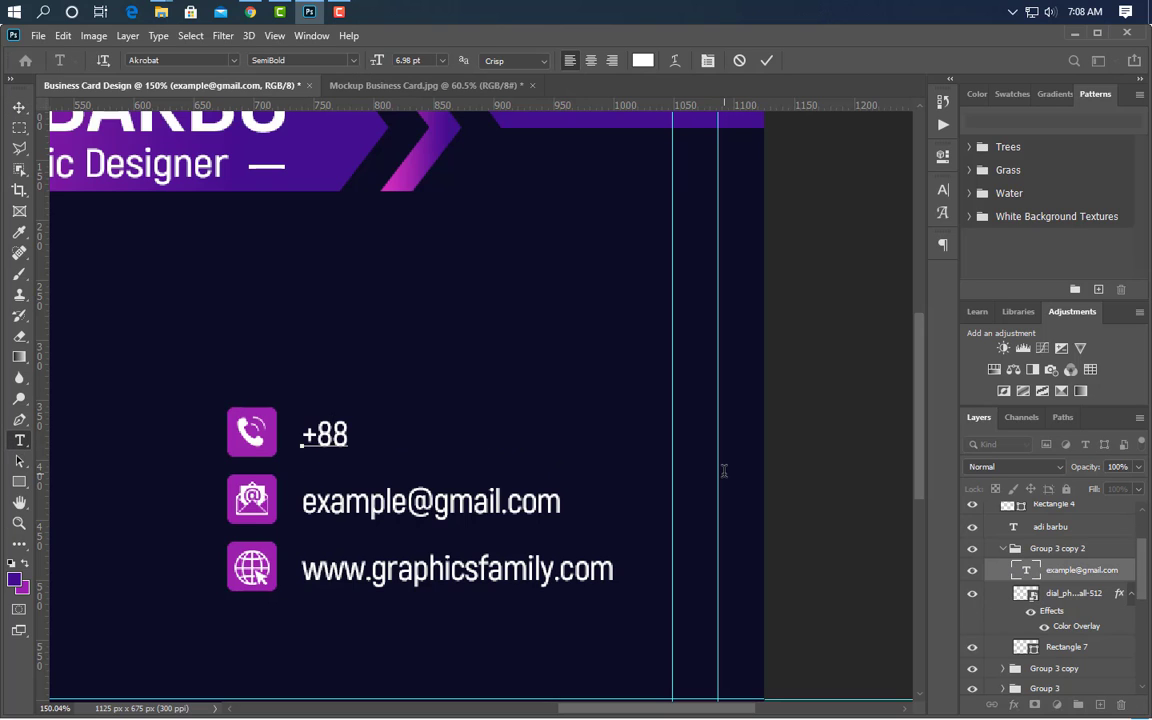
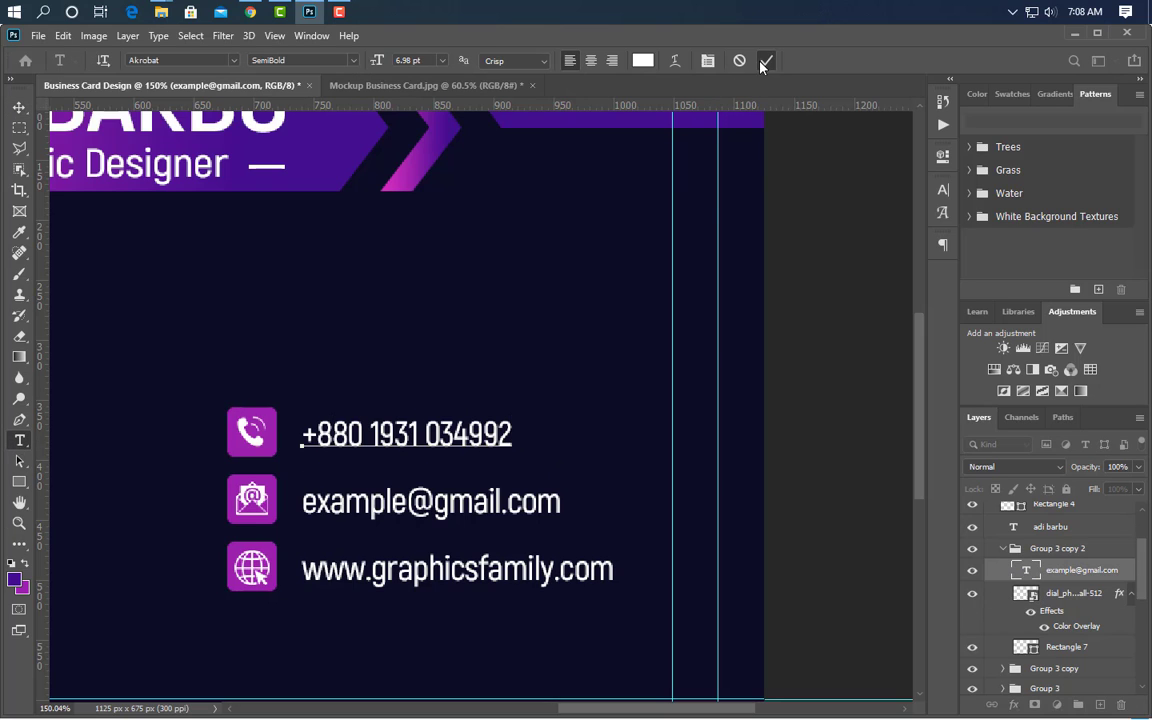
left_click(764, 62)
left_click(1005, 548)
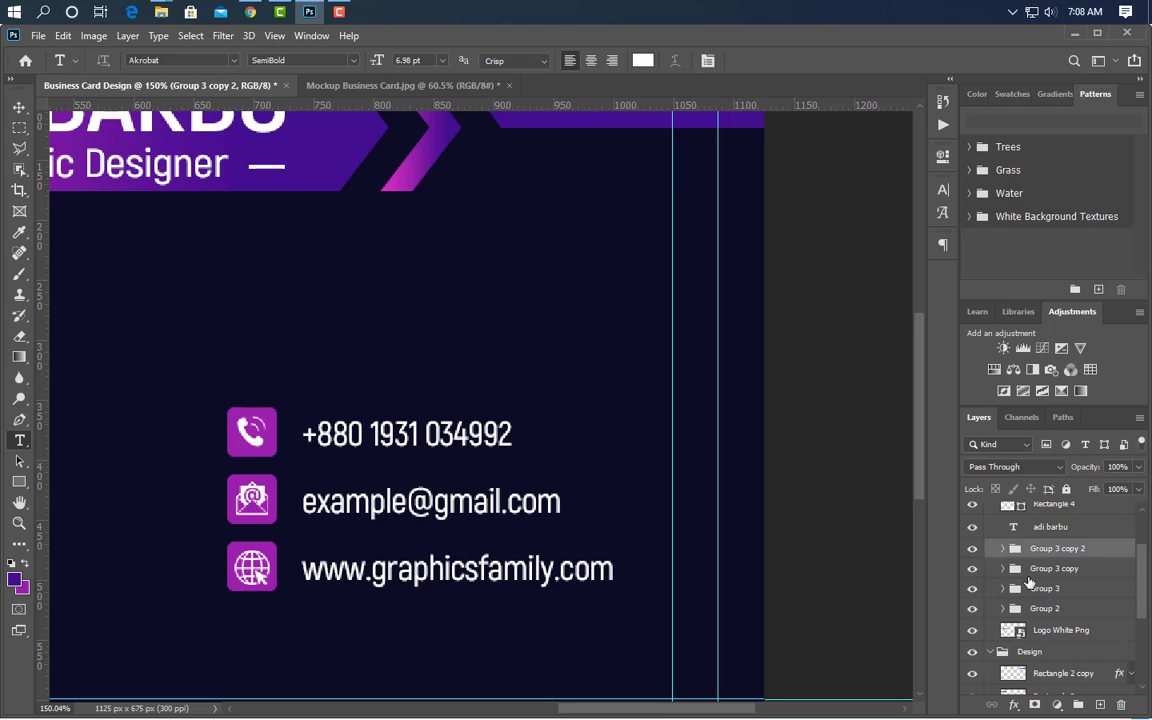
- Duplicate the website row group and move the copy below the website row
left_click(1078, 608)
left_click_drag(1094, 589, 1100, 706)
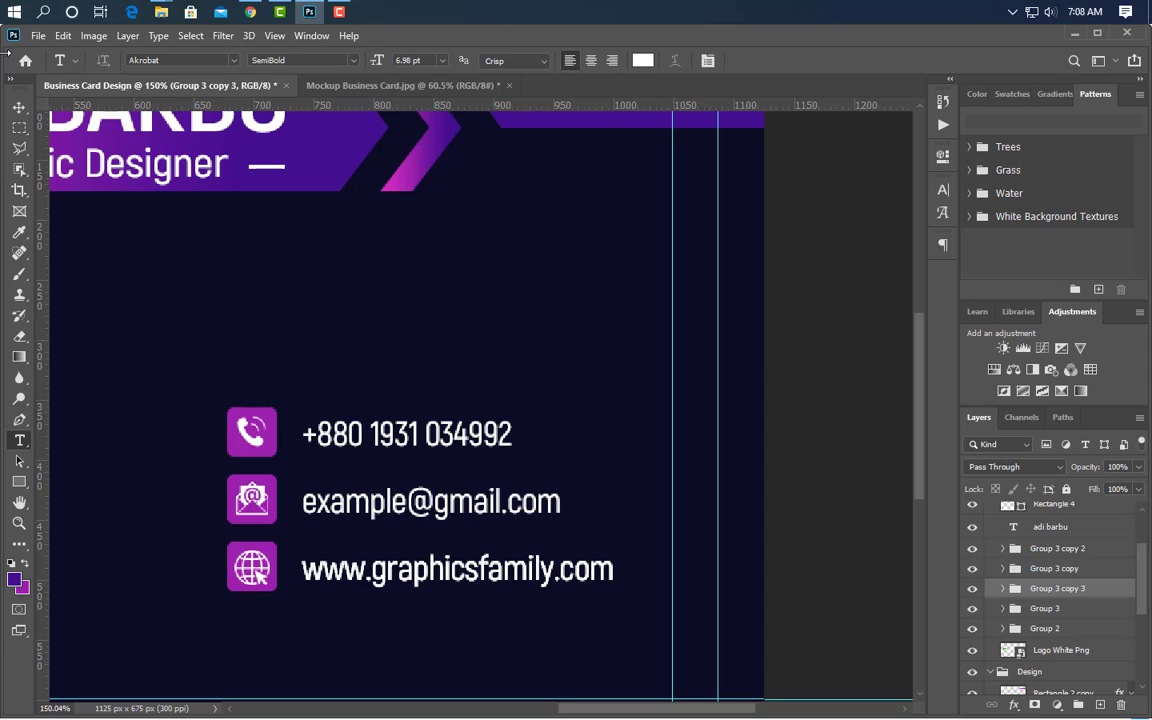
left_click(18, 107)
key("Down")
key("Down")
key("Down")
key("Down")
key("Down")
key("Down")
key("Down")
key("Down")
key("Down")
key("Down")
key("Down")
key("Down")
key("Down")
key("Down")
key("Down")
key("Down")
key("Down")
key("Down")
key("Down")
key("Down")
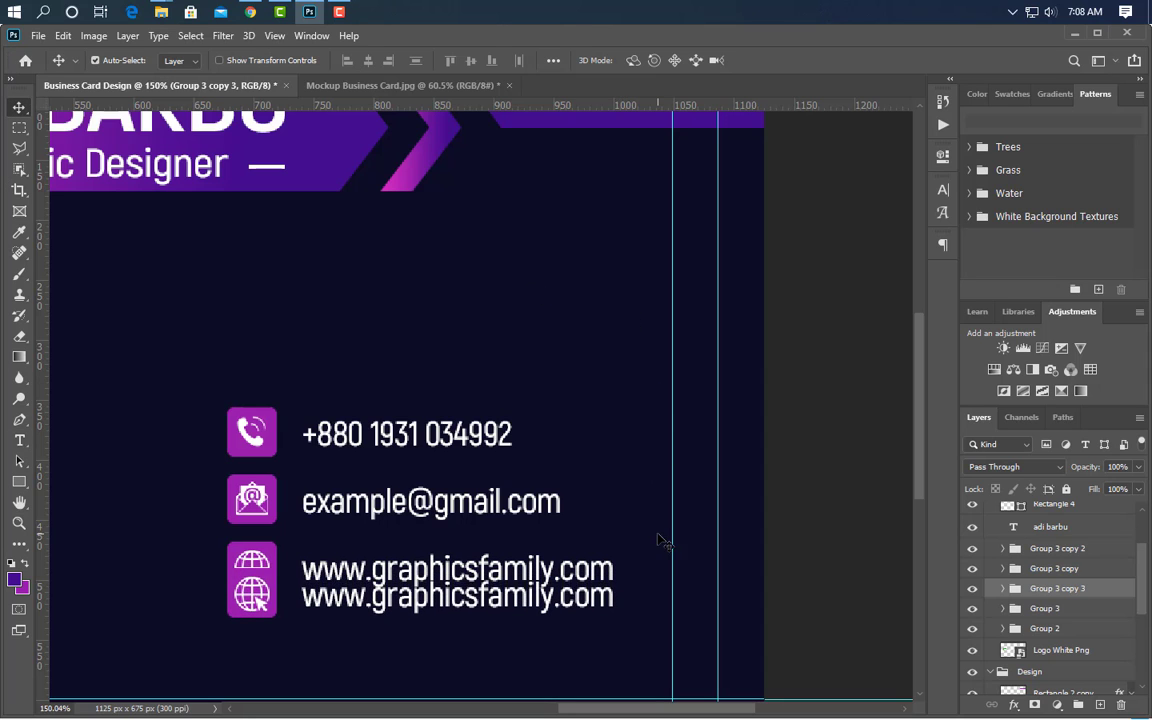
key("Down")
key("Down")
key("Down")
key("Down")
key("Down")
key("Down")
key("Down")
key("Down")
key("Down")
key("Down")
key("Down")
key("Down")
key("Down")
key("Down")
key("Down")
key("Down")
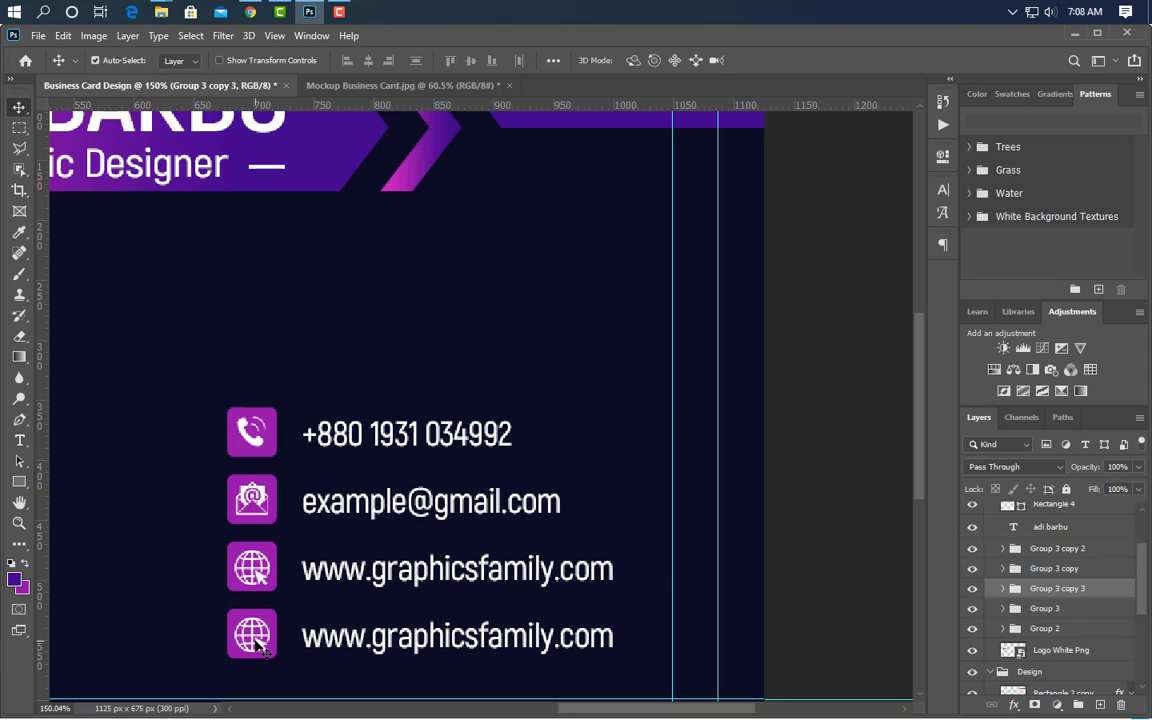
left_click(259, 647)
- Place location-24-512, shrunk onto the bottom row's purple square, with a white colour overlay
left_click(309, 12)
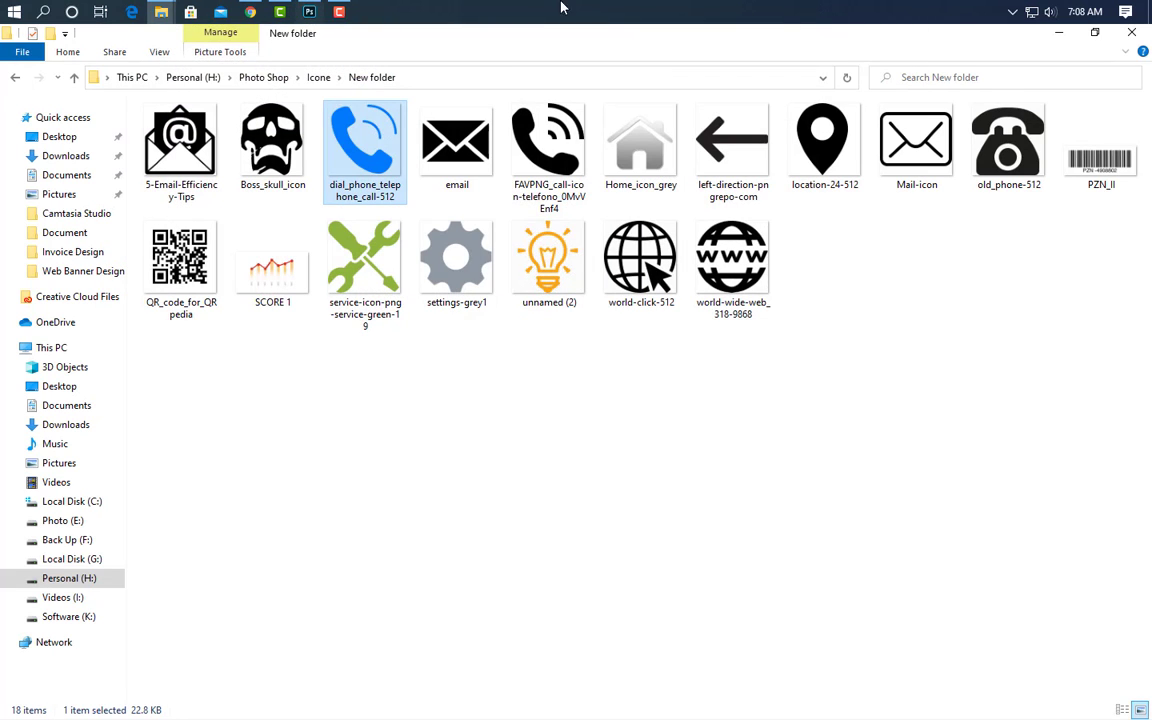
left_click_drag(823, 141, 406, 527)
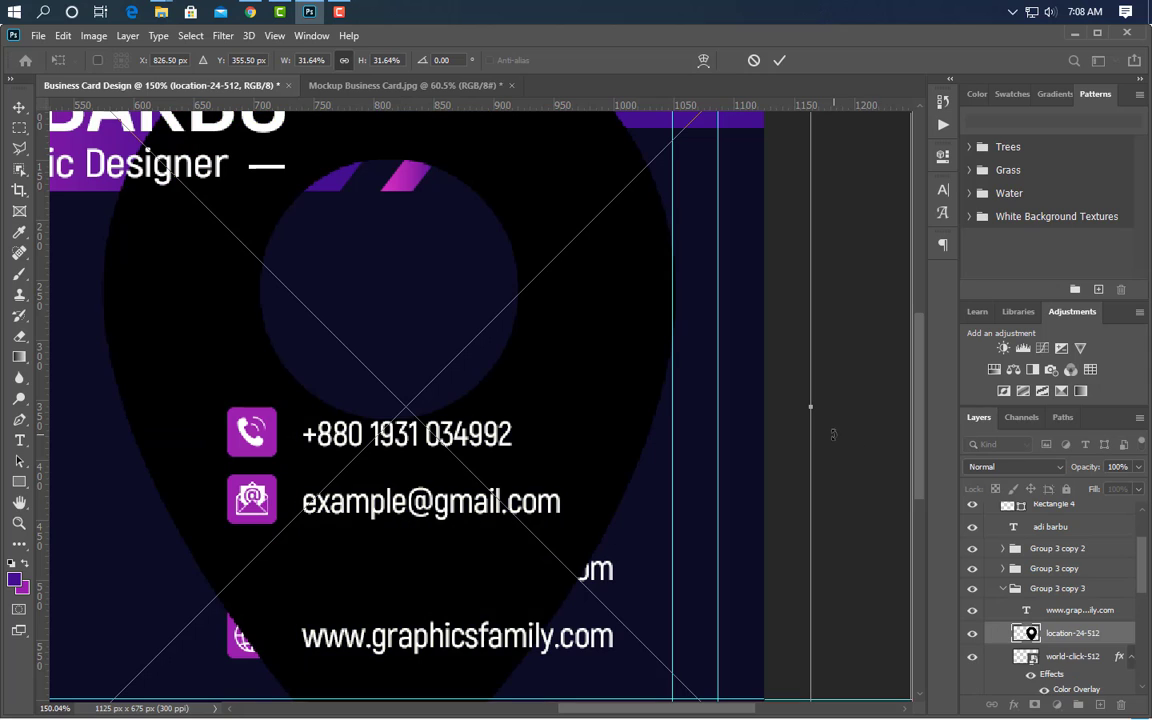
left_click_drag(815, 407, 231, 623)
left_click_drag(76, 606, 237, 634)
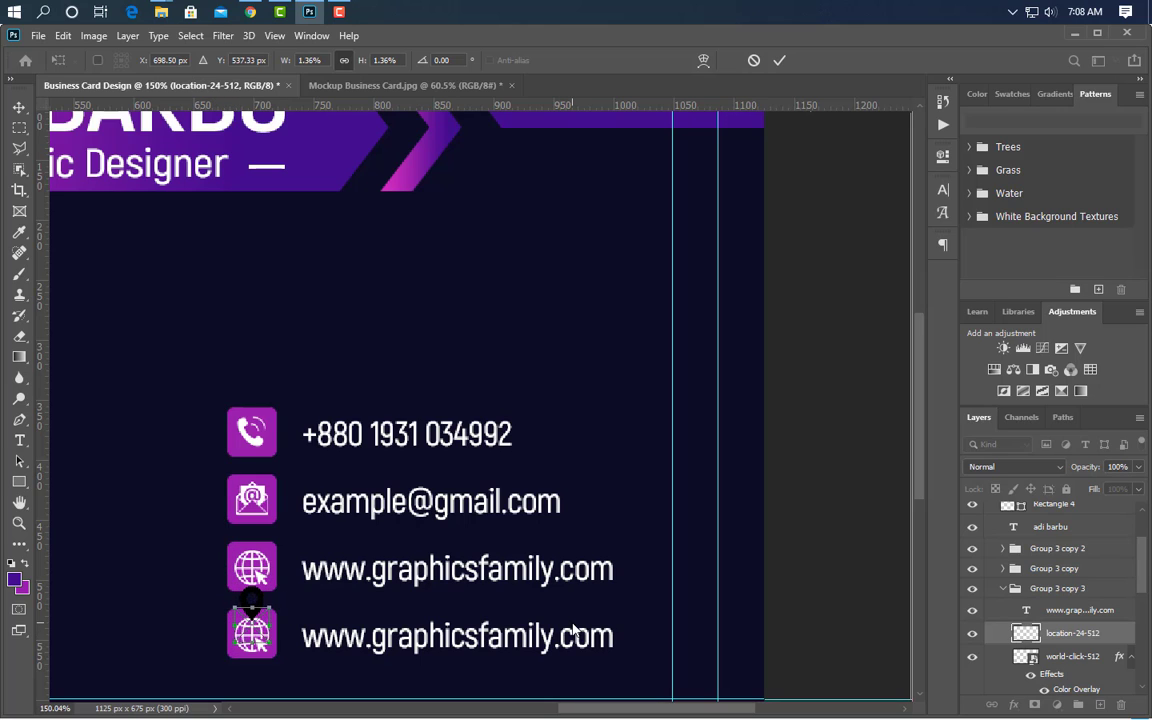
key("Down")
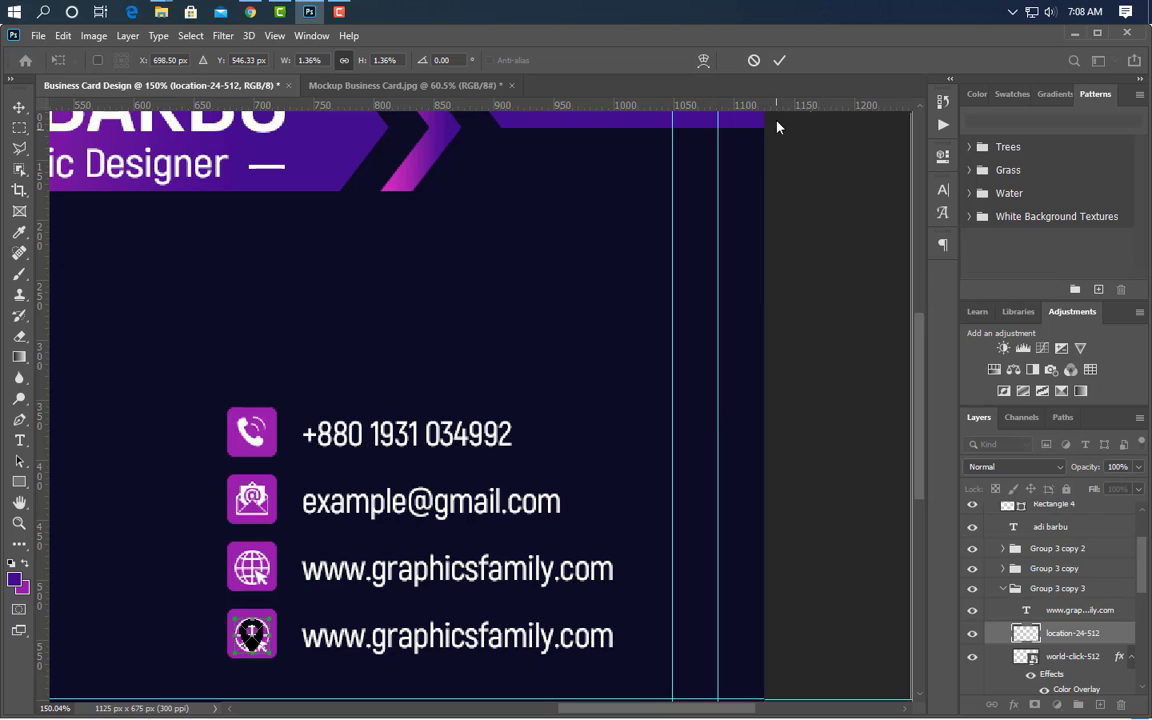
left_click(778, 62)
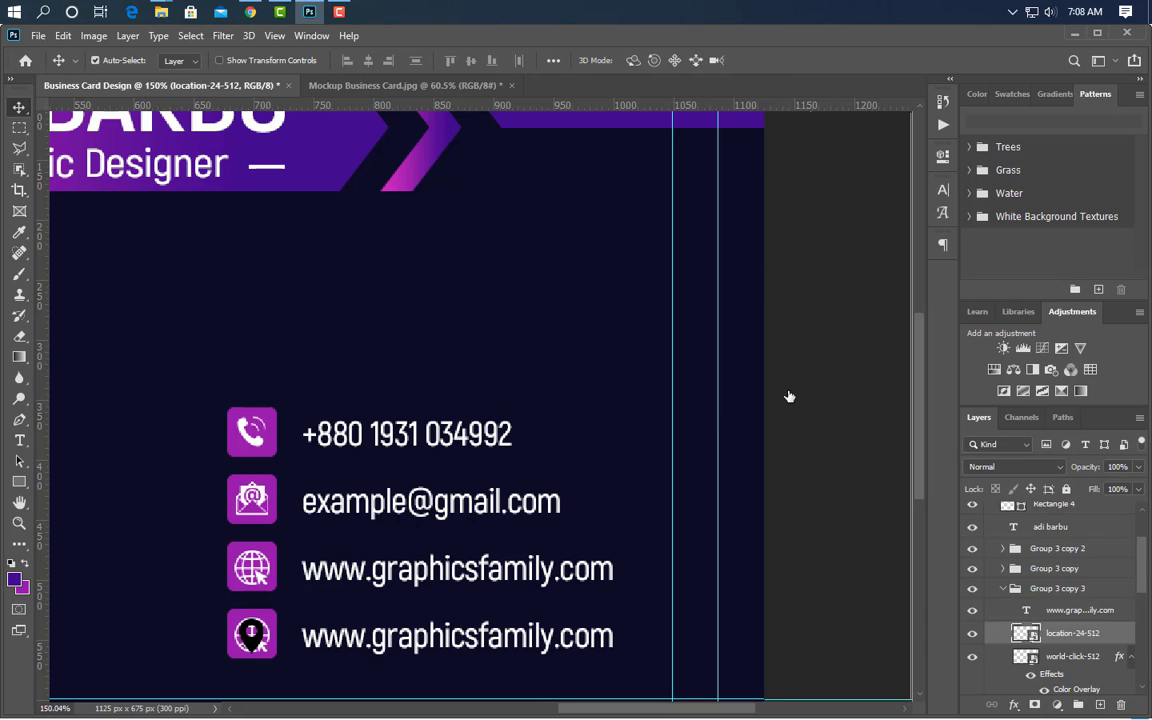
left_click(589, 557)
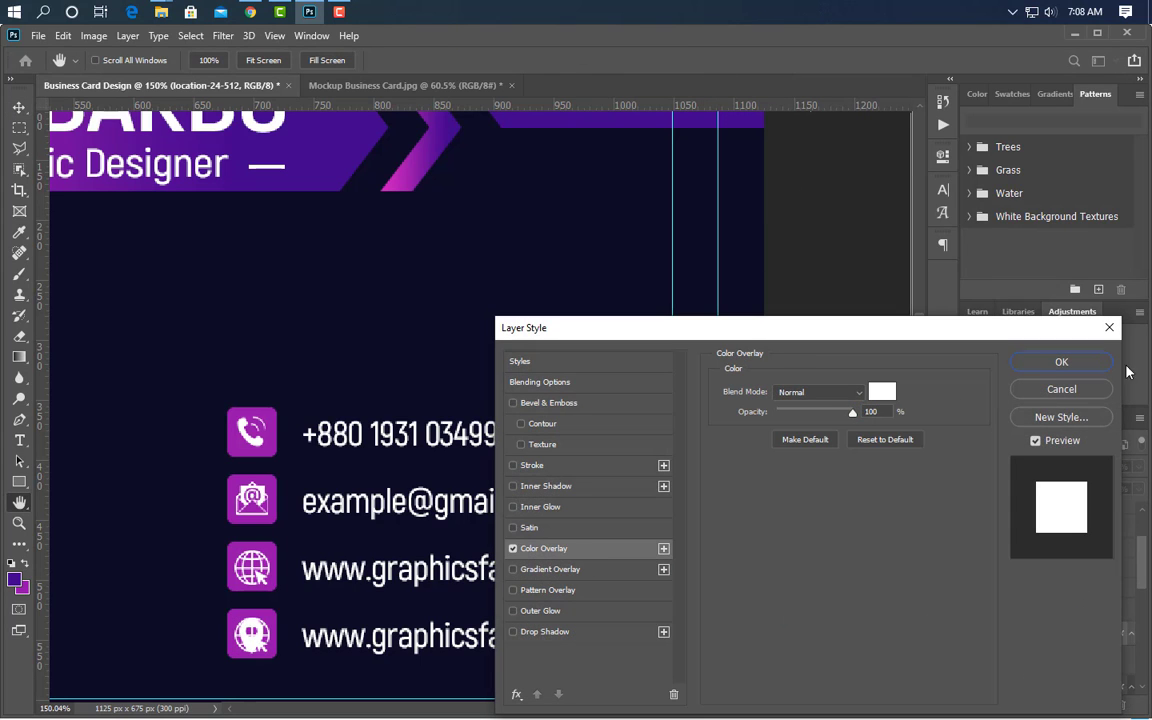
left_click(1050, 363)
left_click_drag(1085, 675, 1120, 705)
- Replace the bottom row's text with the start of the street address
left_click(19, 441)
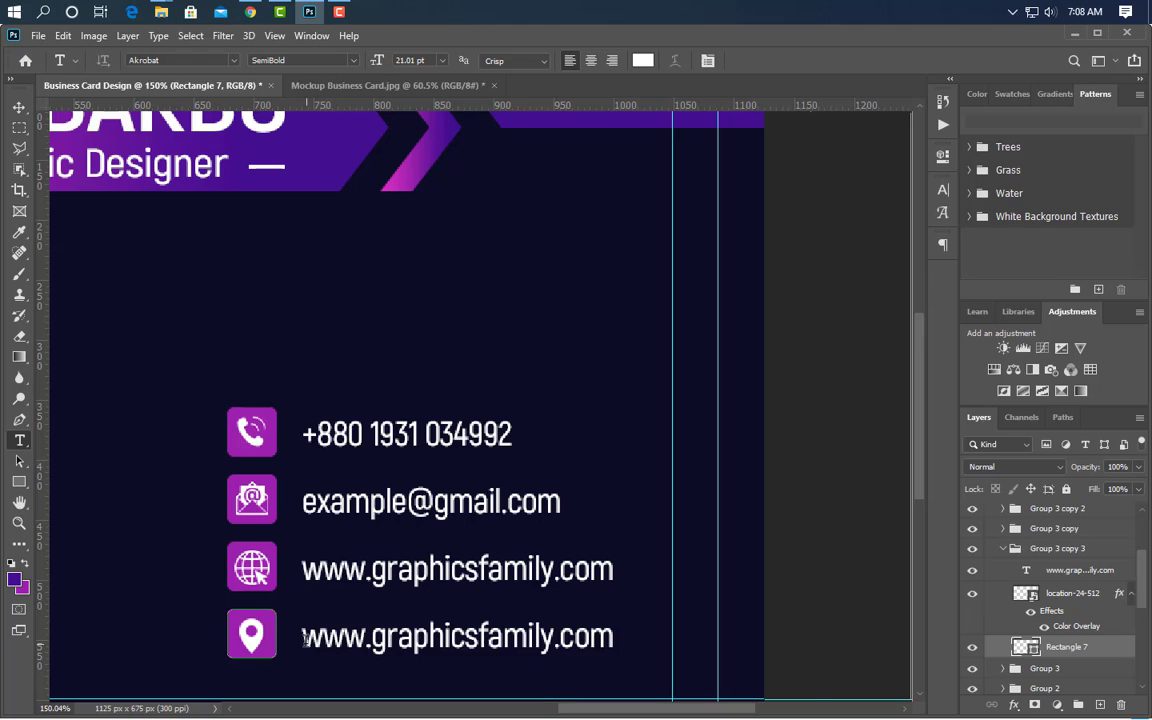
left_click(305, 640)
key("ctrl+a")
type("923")
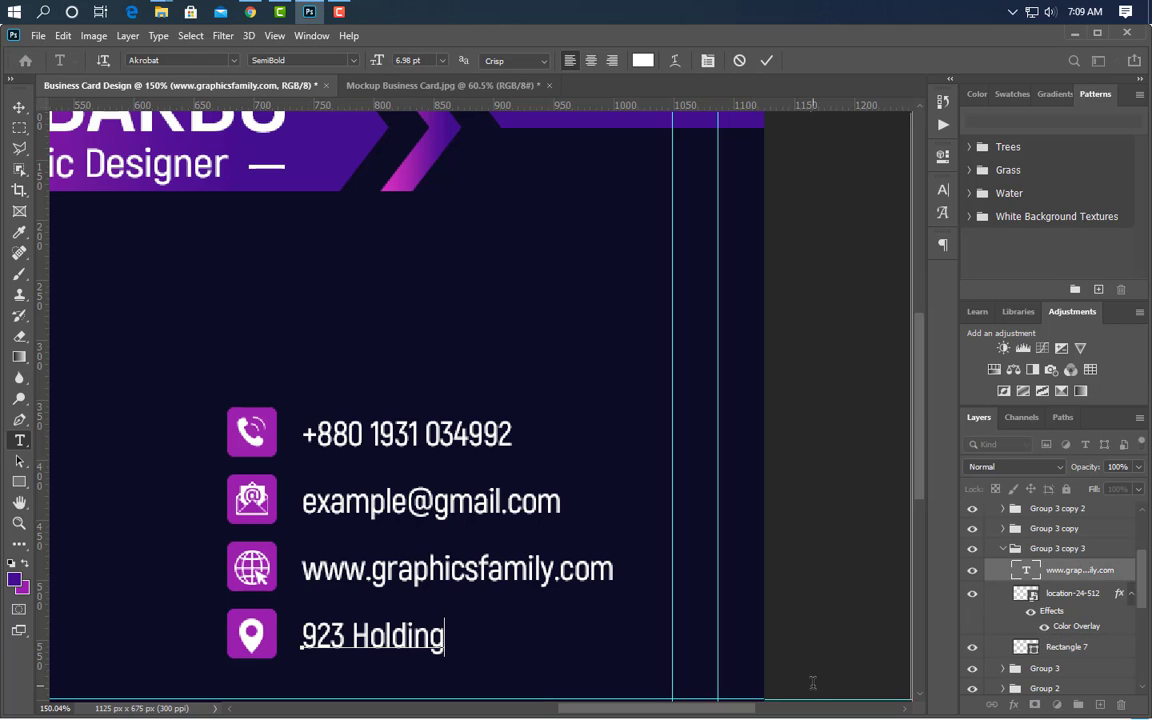
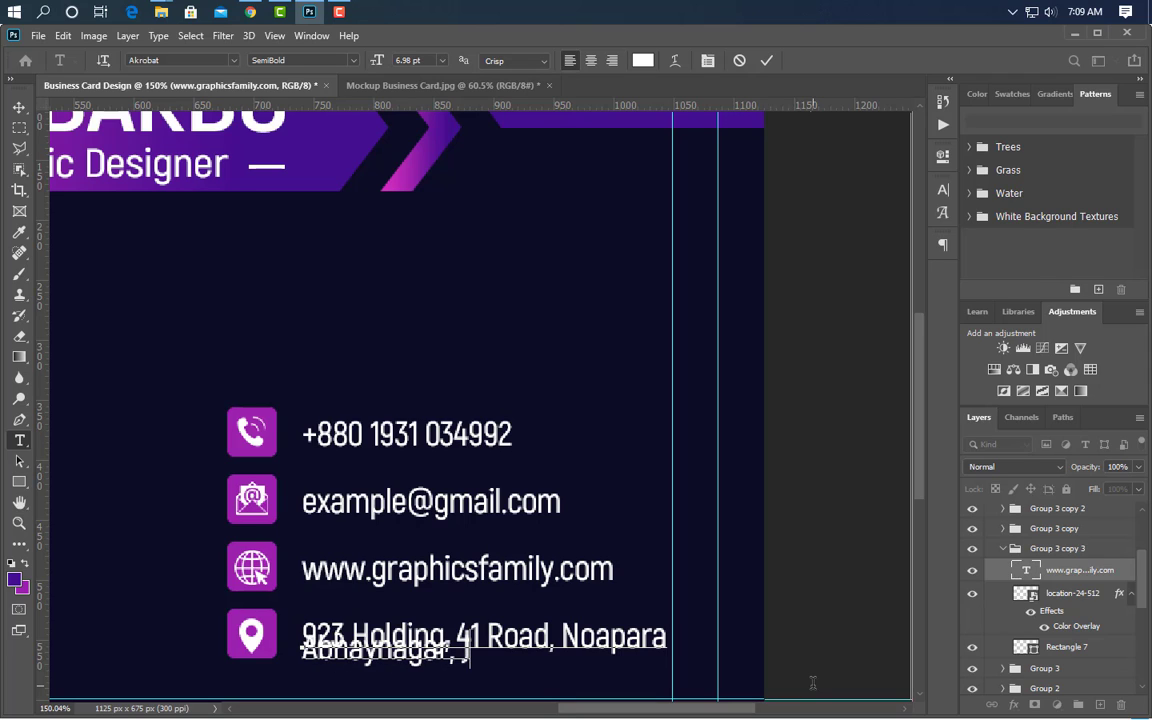
- Commit the two-line address and set its leading to 7 pt
left_click(766, 60)
left_click(942, 191)
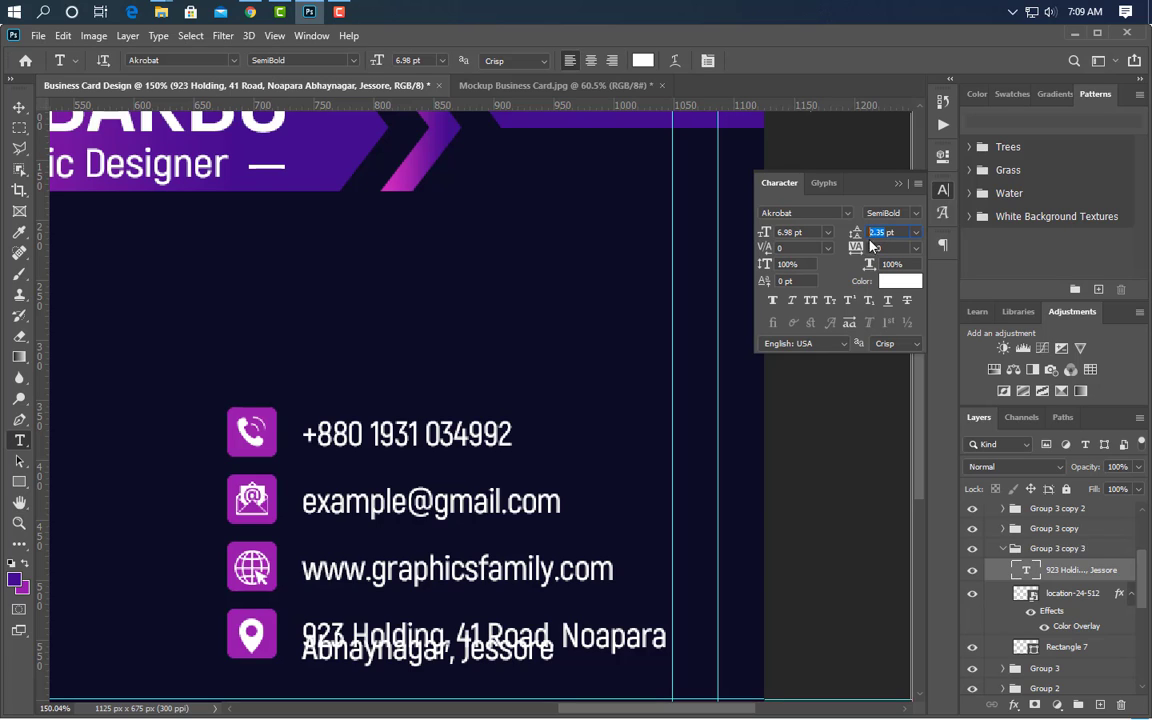
key("Return")
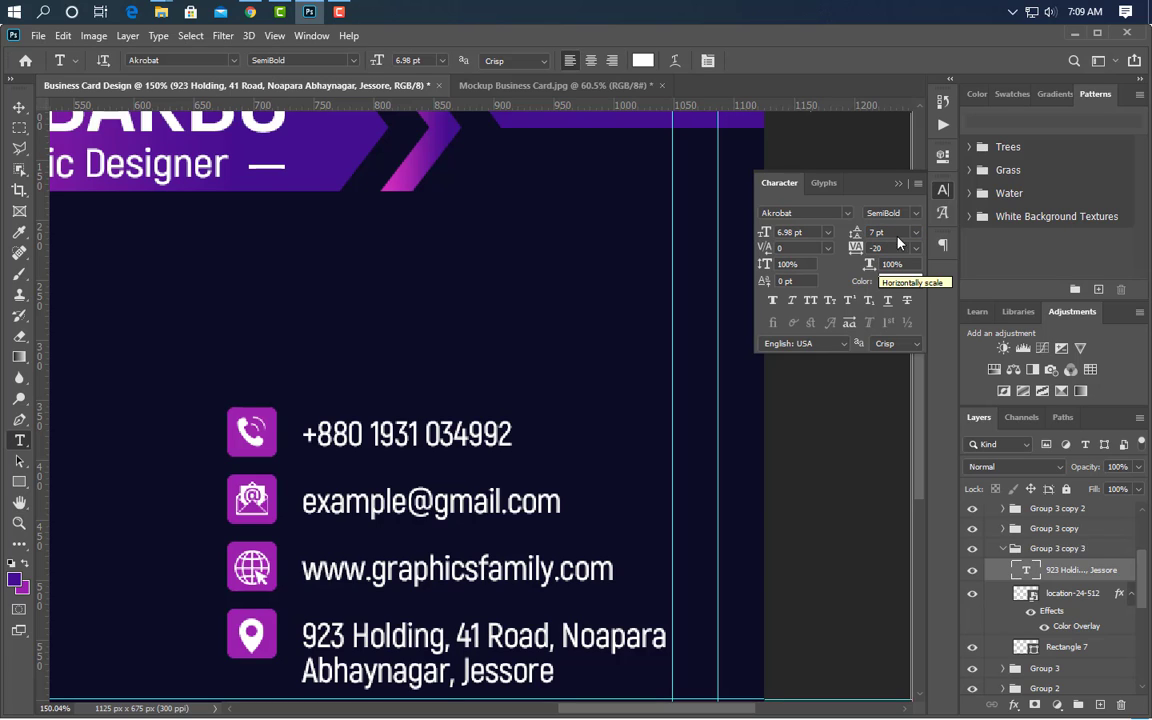
left_click(898, 184)
- Select the four contact row groups and shift them slightly up and left
key("ctrl+0")
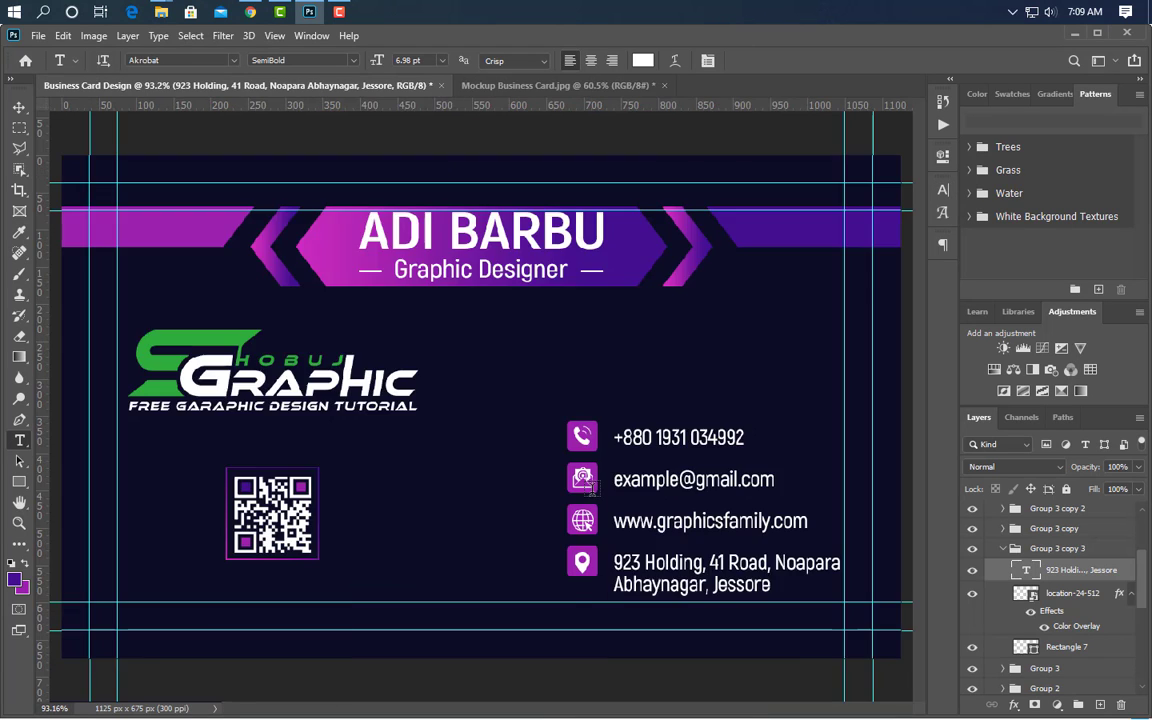
left_click(1060, 548)
left_click(1067, 570, "ctrl")
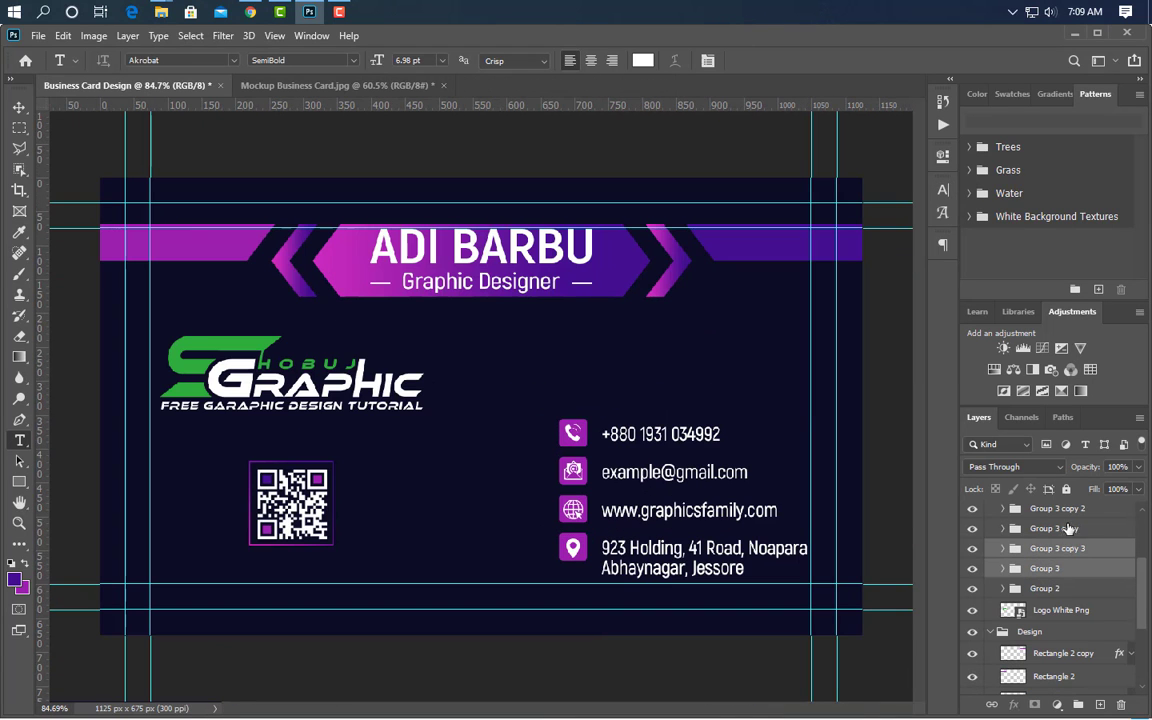
left_click(1069, 529, "ctrl")
left_click(1071, 510, "ctrl")
key("ctrl+t")
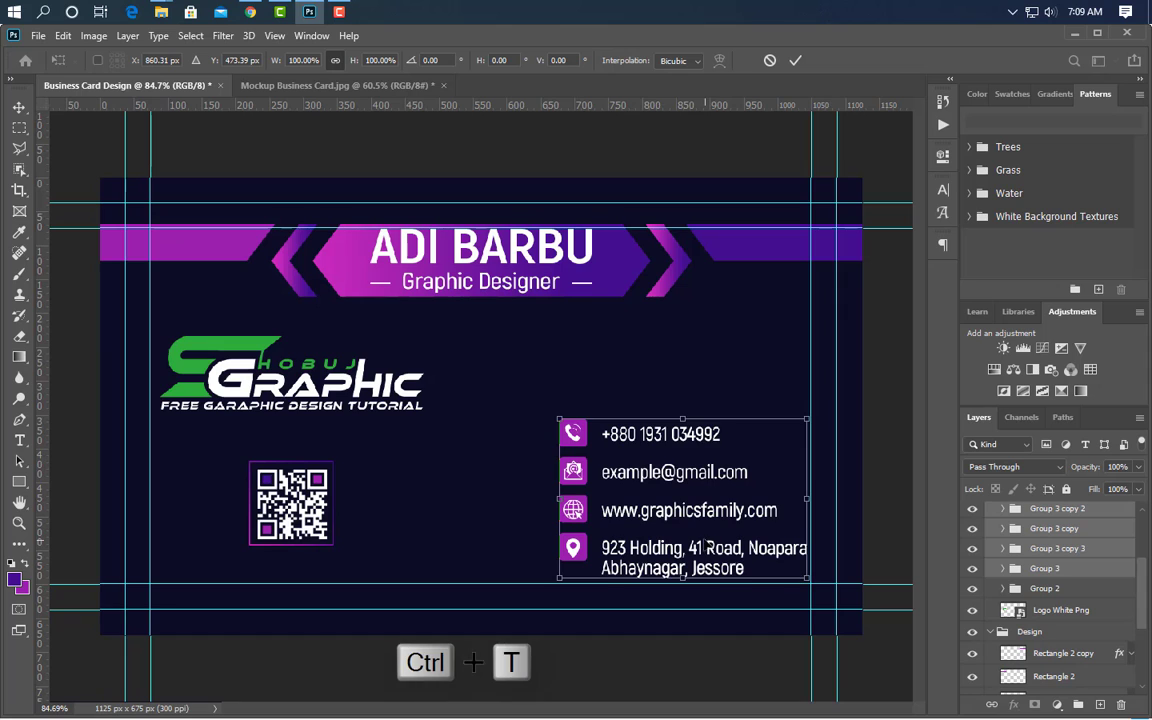
left_click_drag(680, 495, 666, 485)
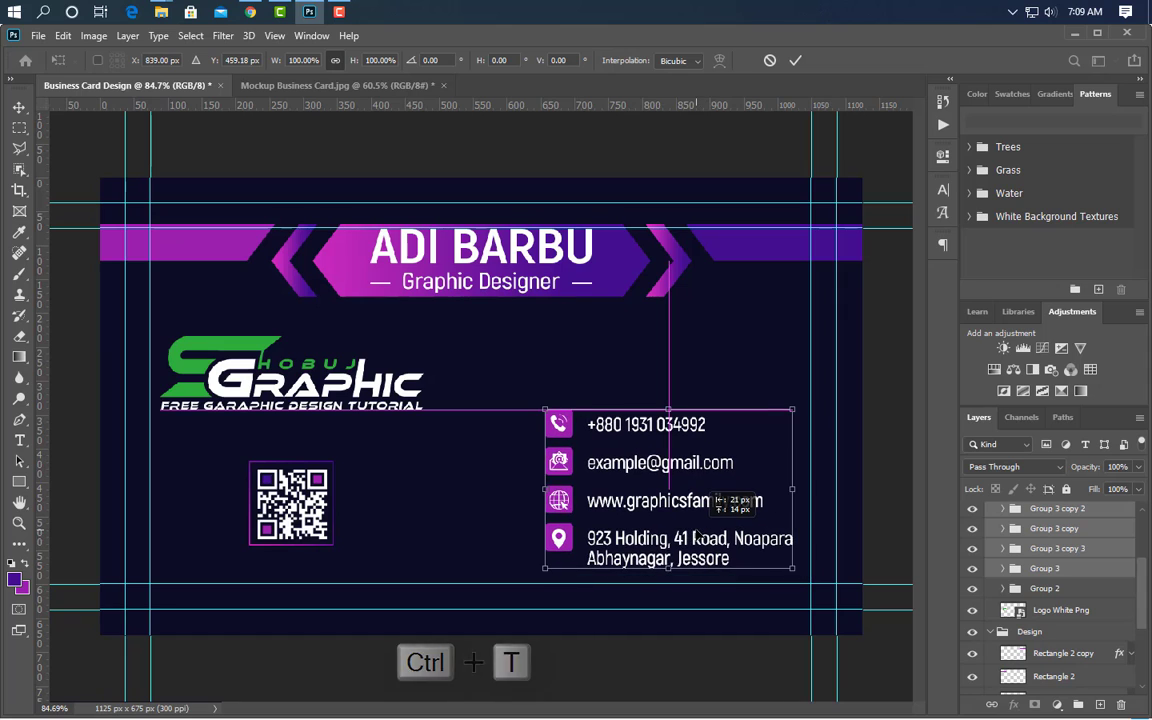
left_click(795, 61)
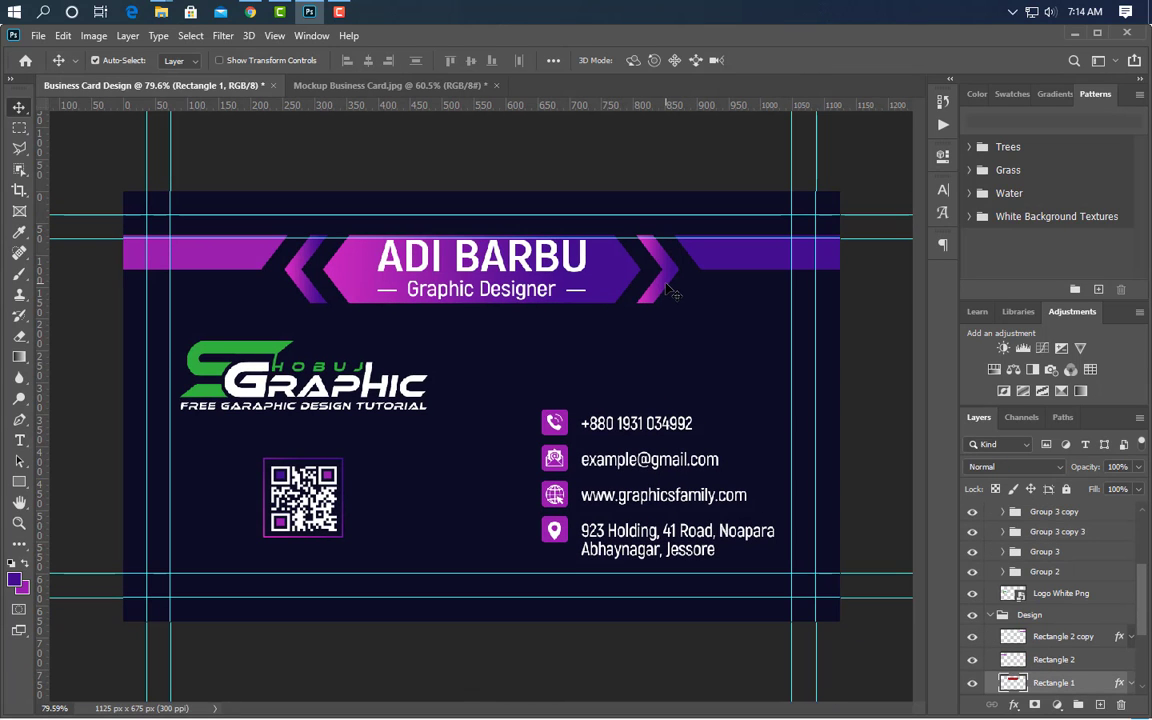
- Duplicate the gradient banner rectangle and its chevron layers
key("ctrl+j")
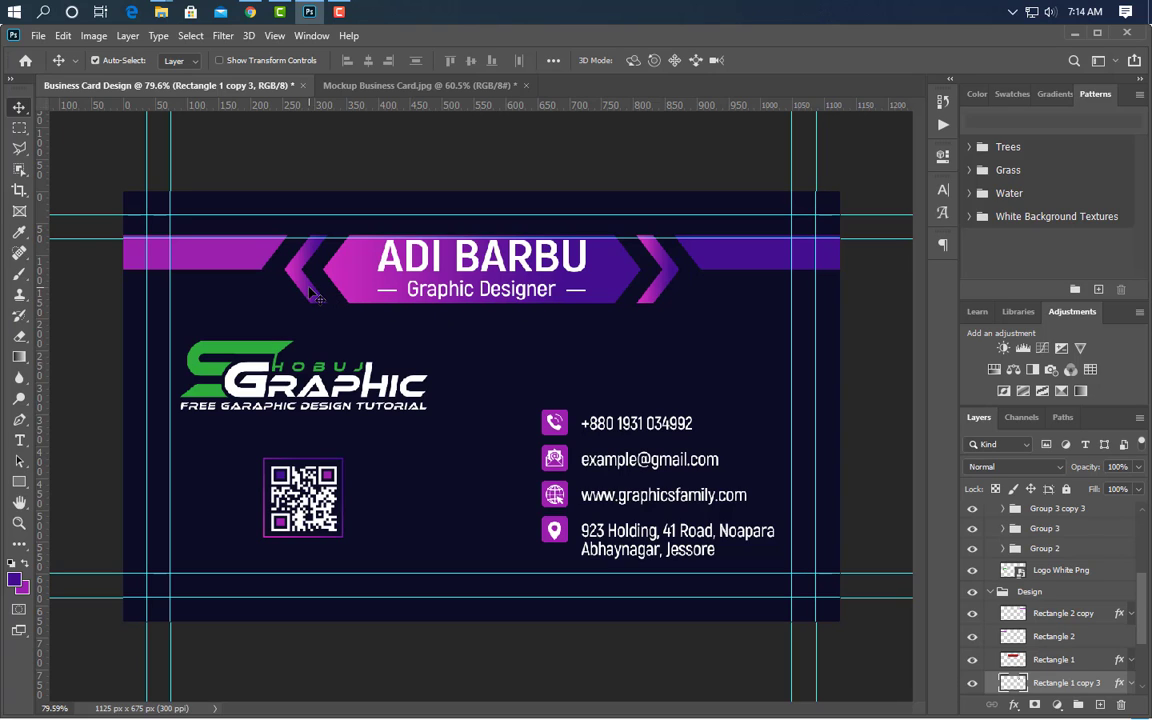
left_click(309, 292)
left_click(1078, 628, "shift")
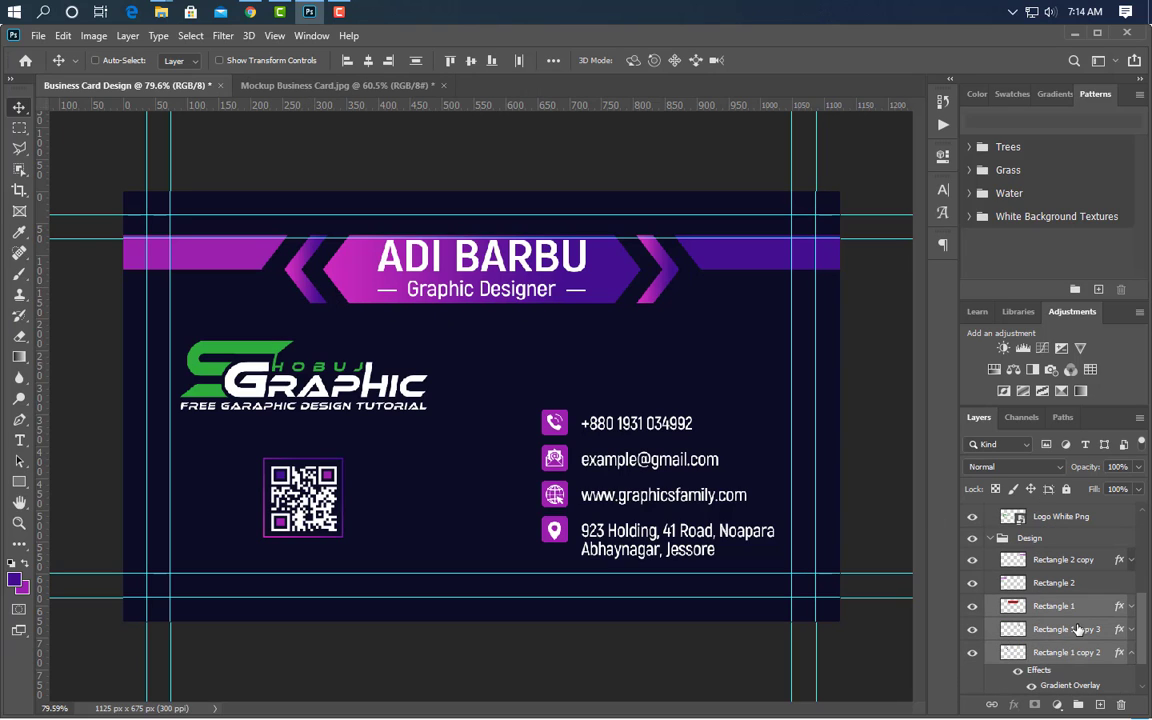
left_click_drag(1098, 663, 1098, 704)
- Move the banner copy down to the QR code row and raise its layers in the stack
key("ctrl+t")
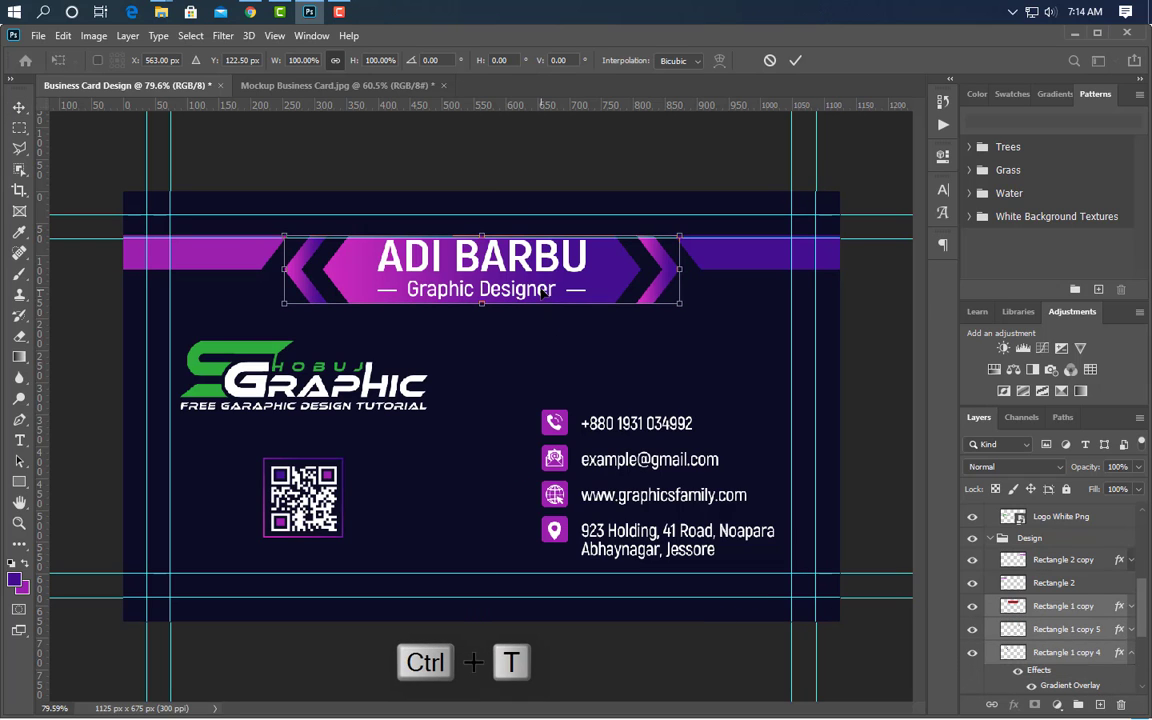
left_click_drag(541, 290, 541, 523)
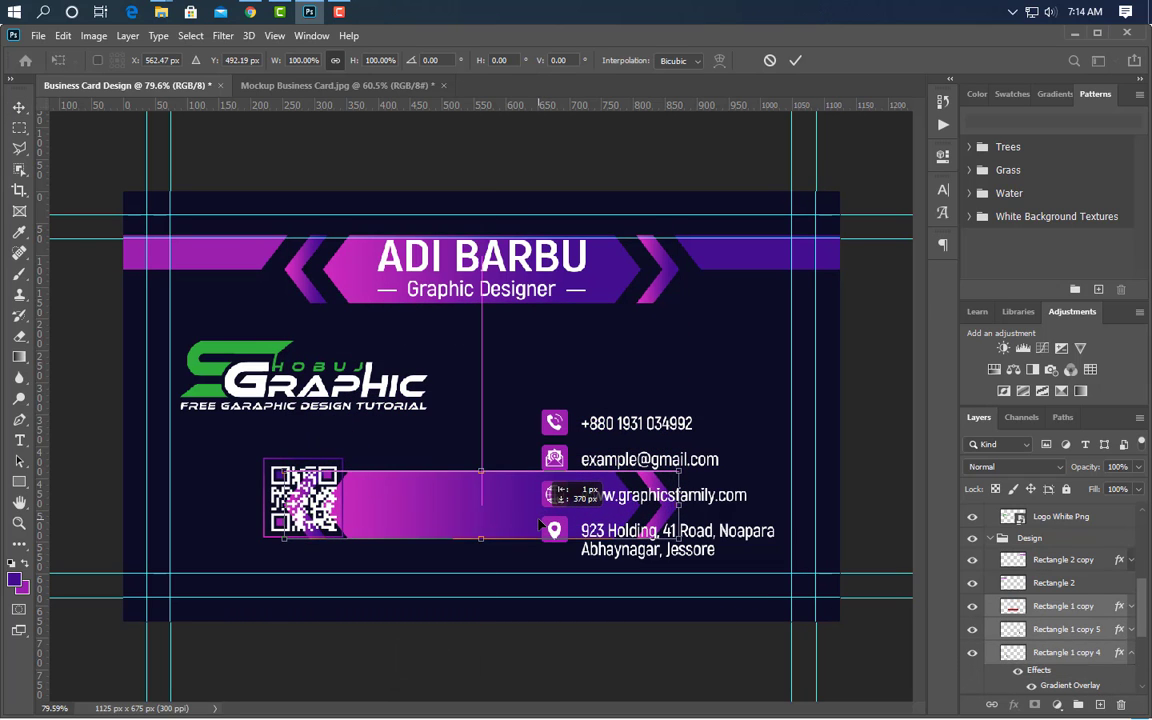
left_click(795, 60)
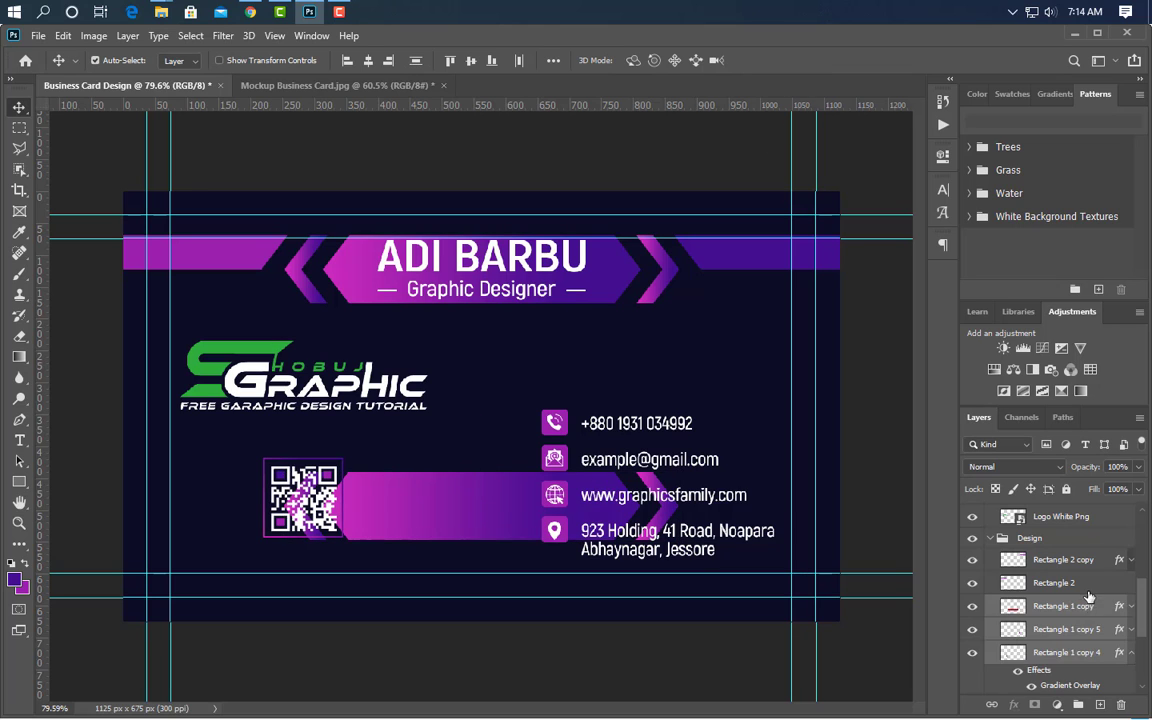
left_click_drag(1088, 597, 1085, 506)
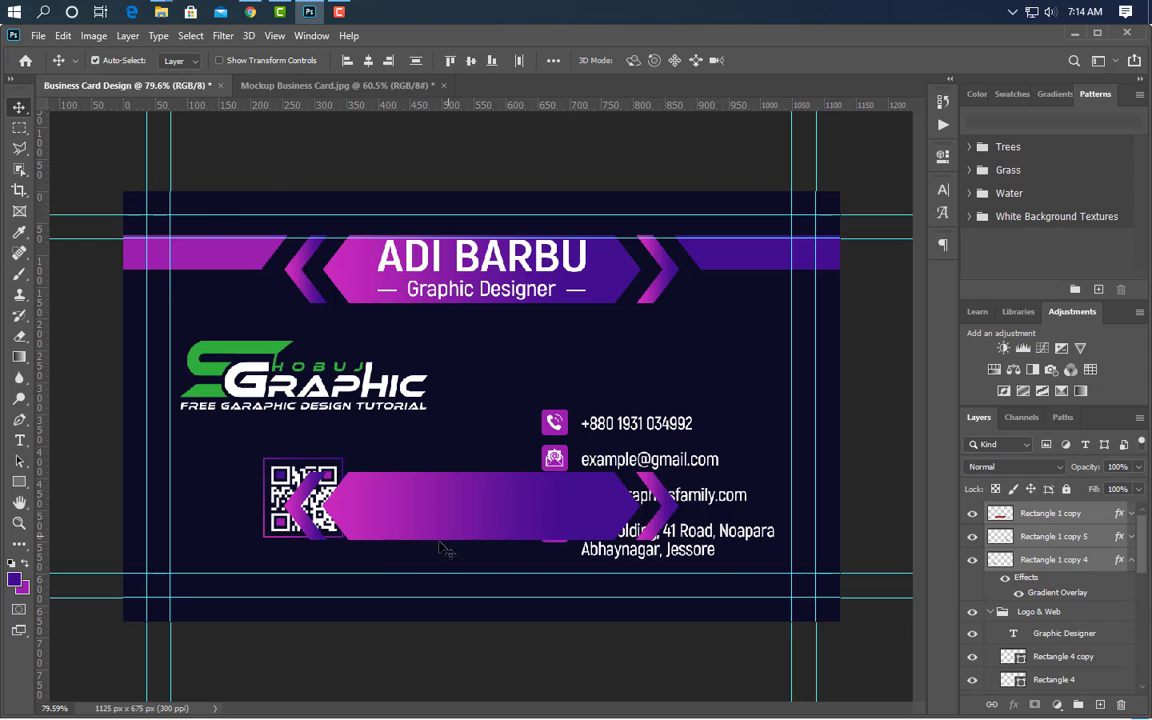
scroll(447, 550, "up", 5)
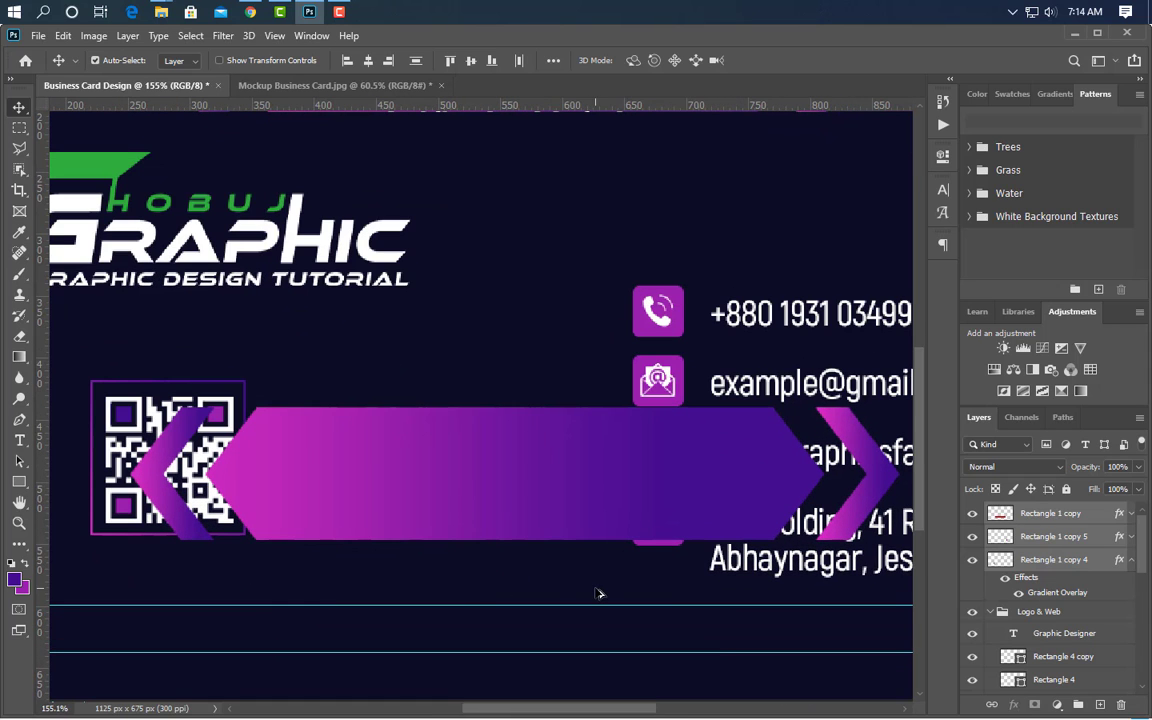
- Draw a thin purple band across the copied banner and group the three copied banner layers
left_click(18, 481)
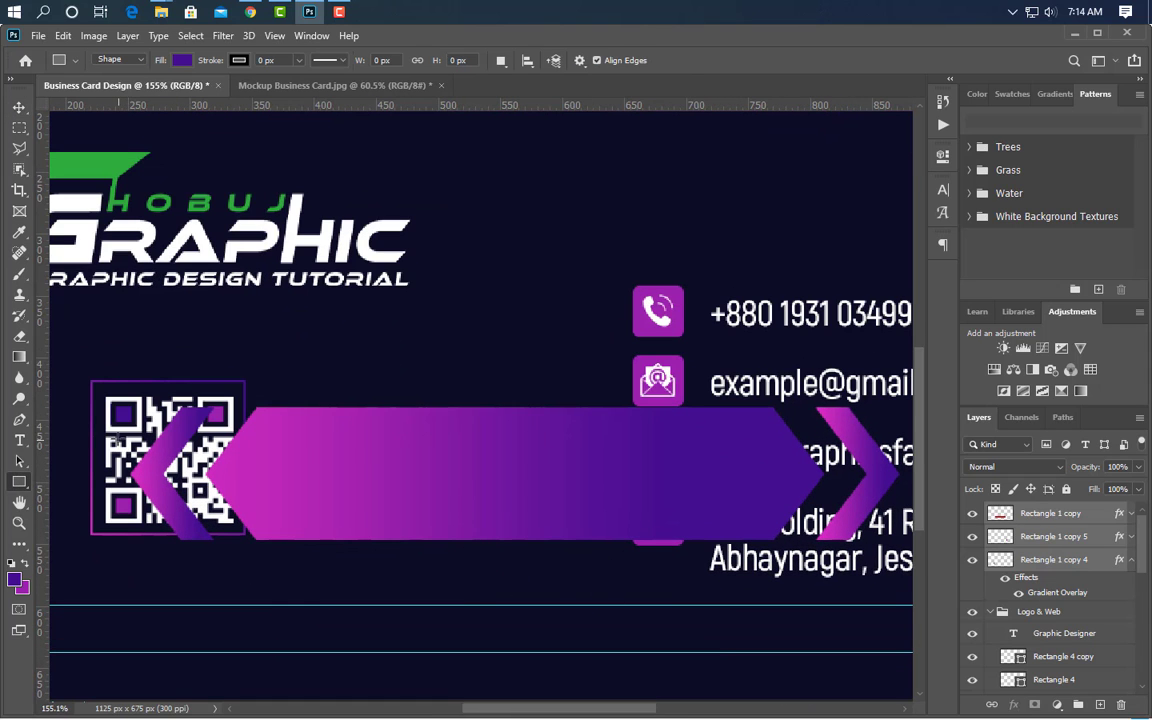
mouse_move(251, 497)
left_mouse_down()
mouse_move(525, 490)
mouse_move(917, 506)
left_mouse_up()
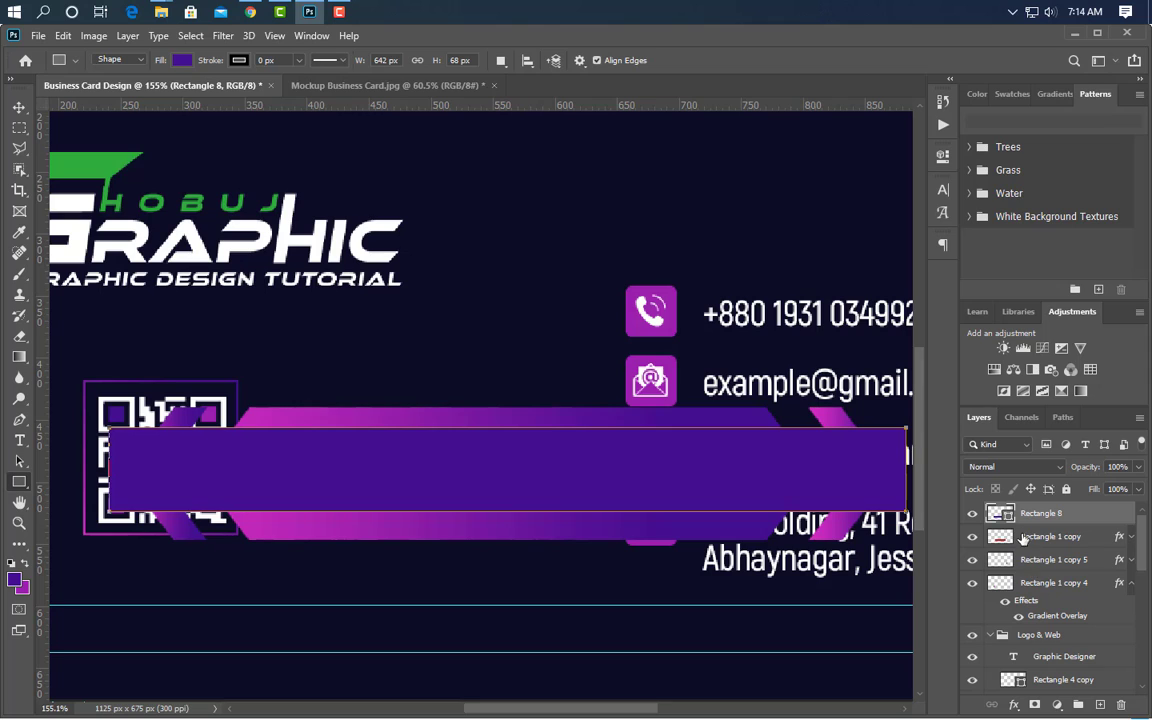
left_click(1030, 537)
left_click(1054, 583, "shift")
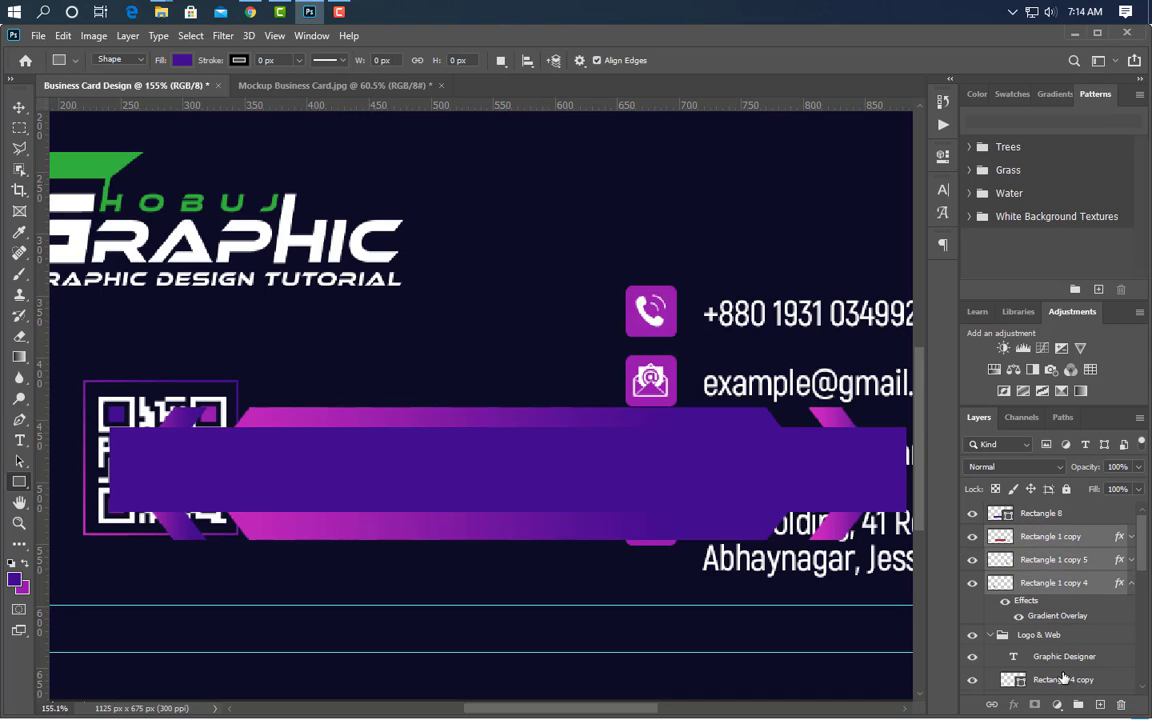
left_click(1077, 706)
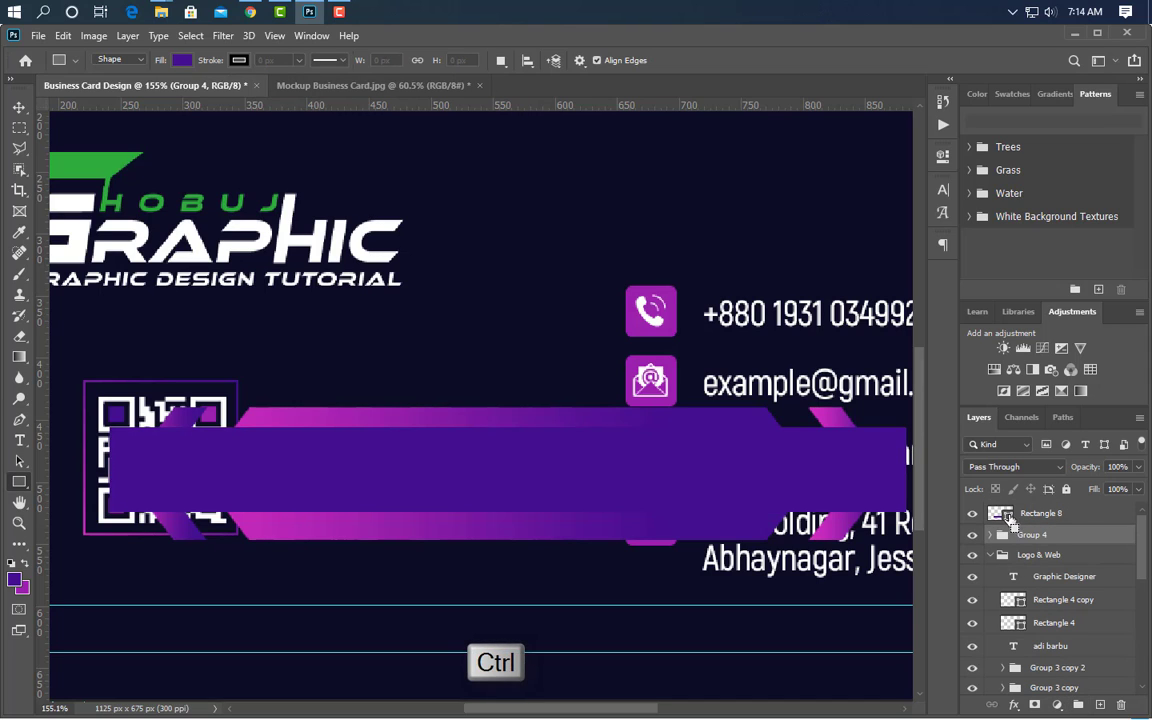
- Load the band Rectangle 8 as a selection, then delete that helper rectangle
key("v")
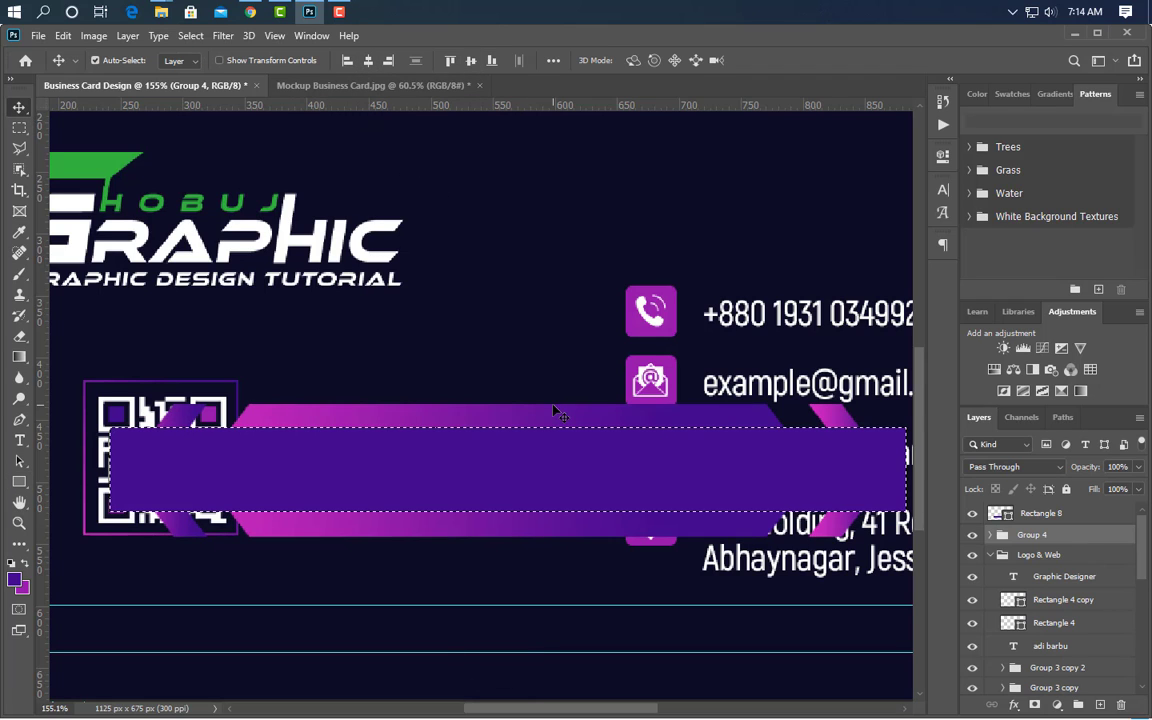
key("ctrl+d")
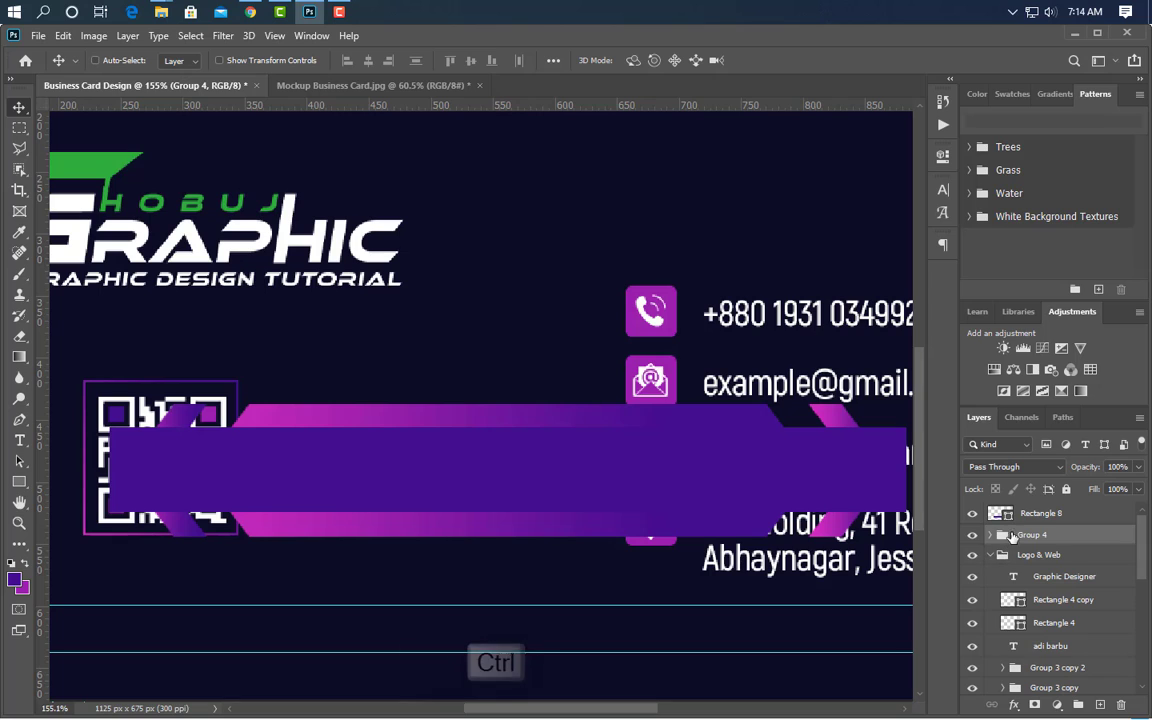
left_click(1010, 516, "ctrl")
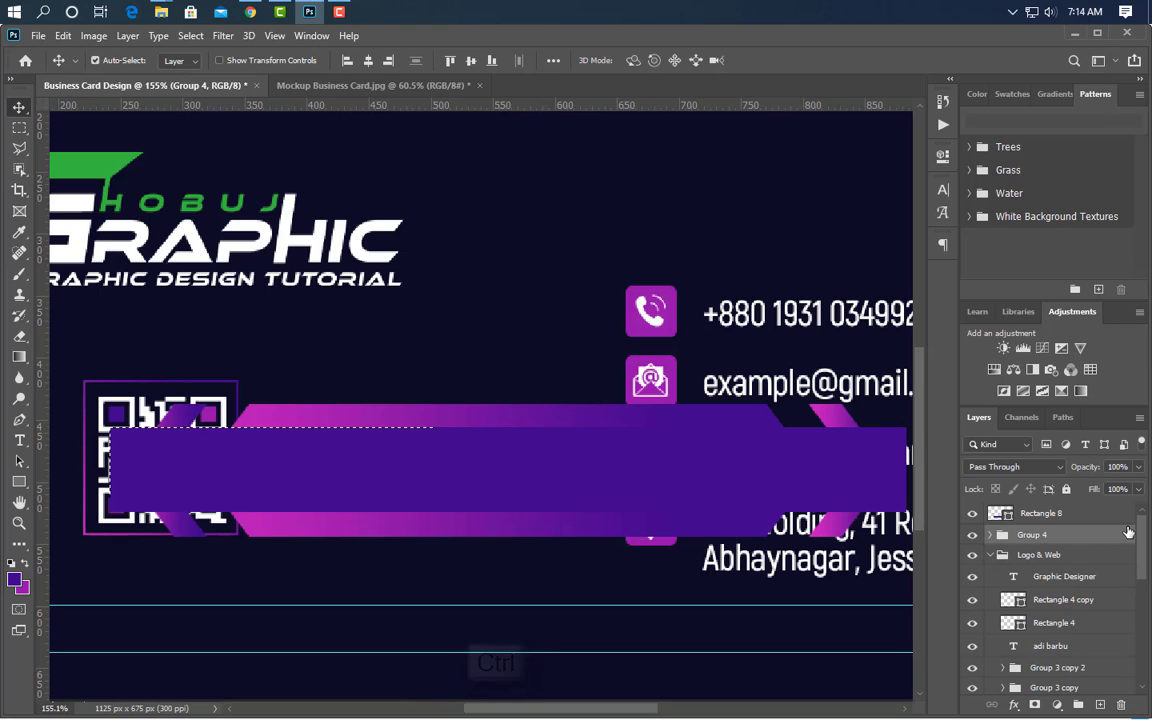
left_click_drag(1103, 518, 1121, 706)
- Invert the band selection and delete outside it on the copied banner layers, leaving a slim strip
left_click(990, 512)
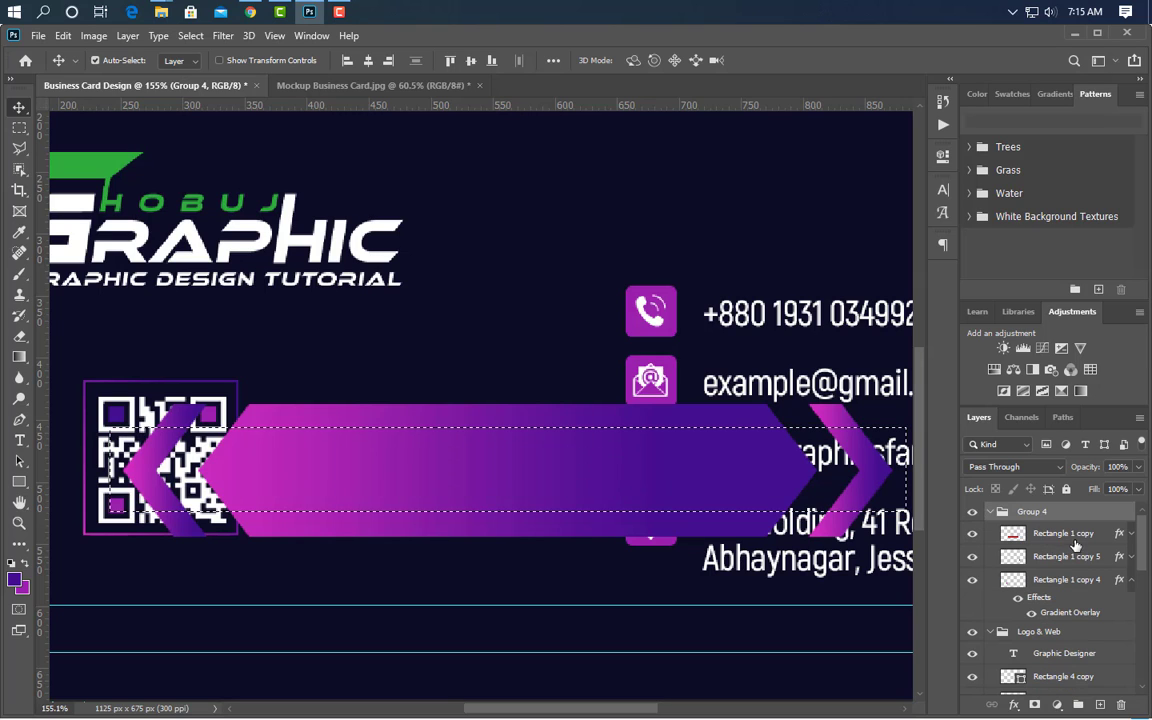
left_click(1070, 535)
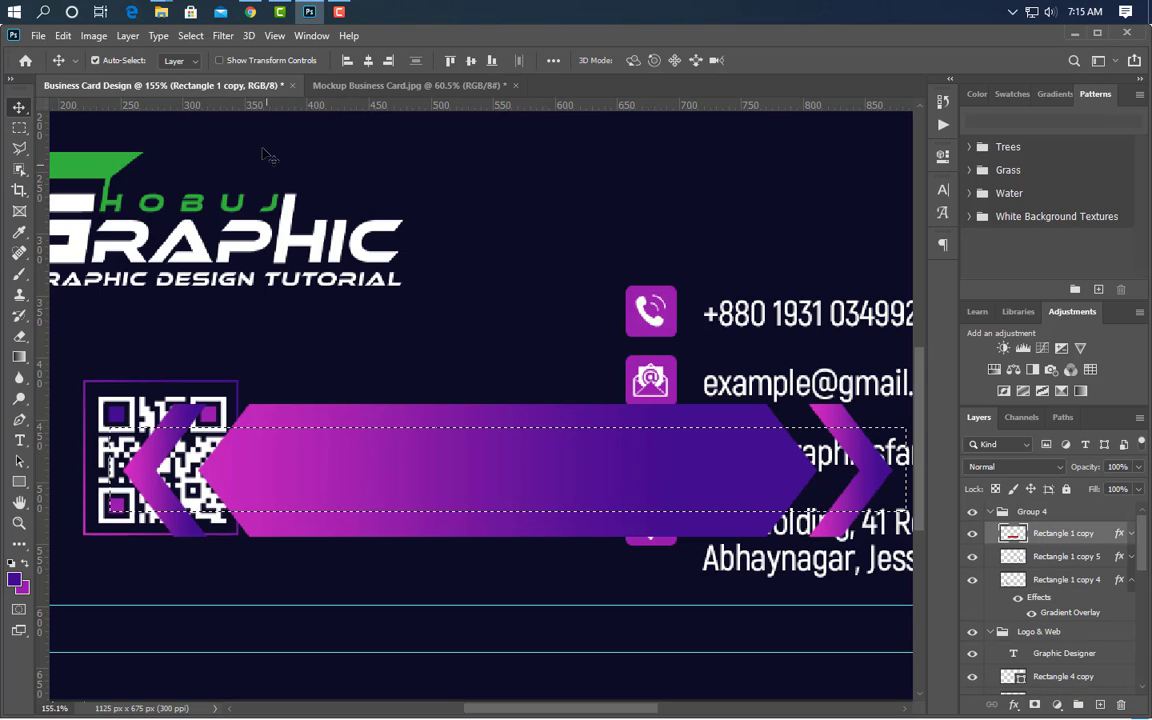
left_click(190, 35)
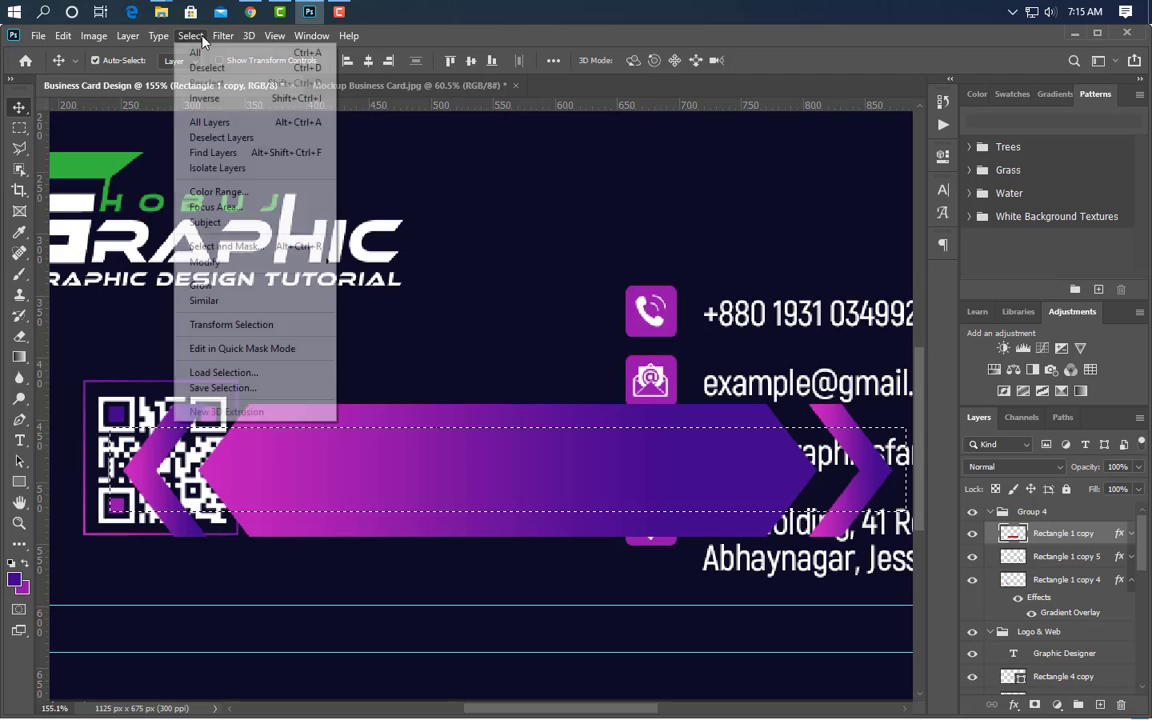
left_click(218, 98)
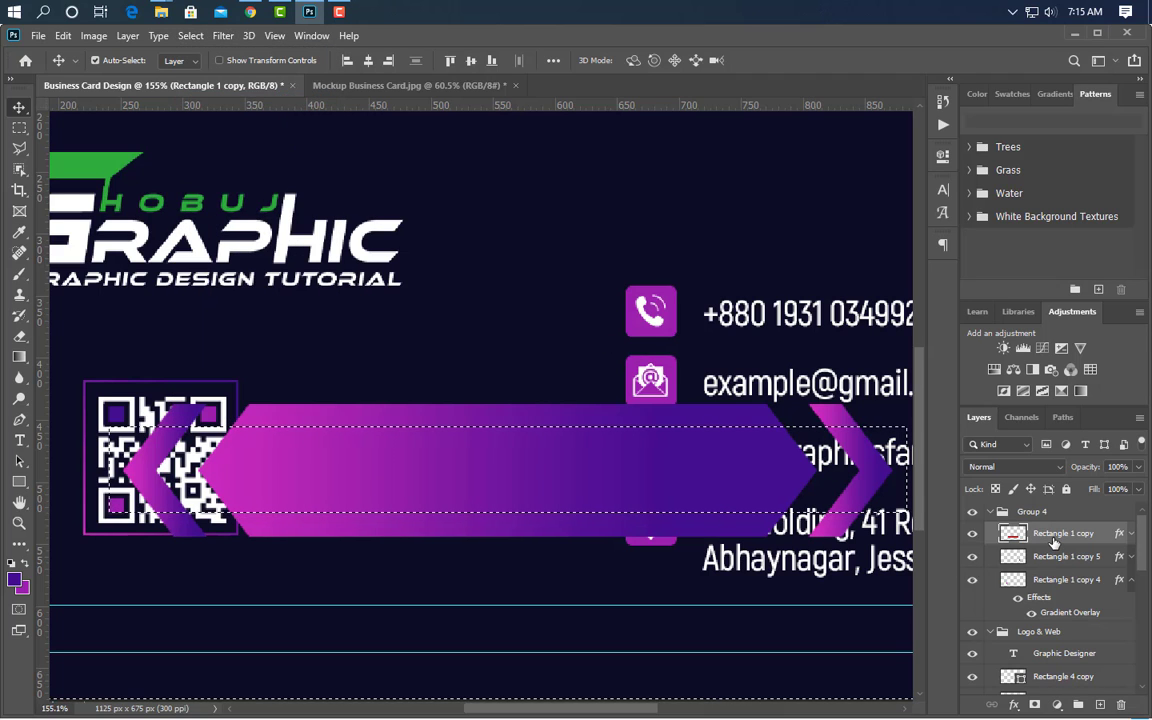
key("Delete")
left_click(1058, 581)
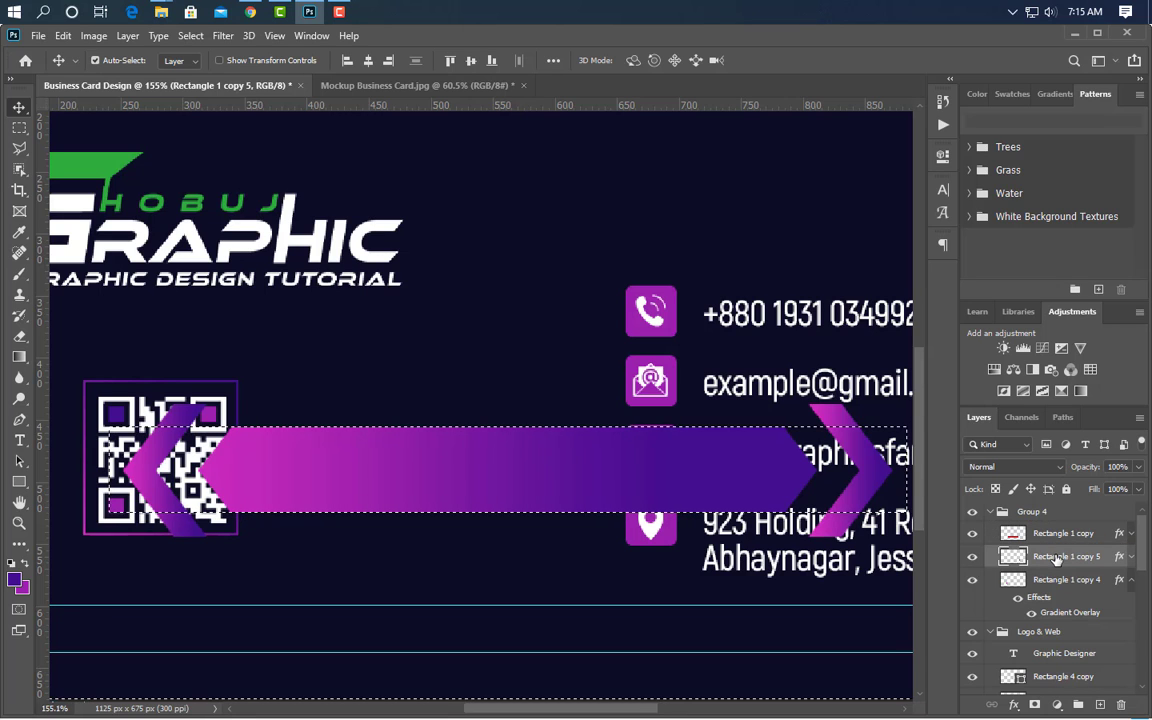
key("Delete")
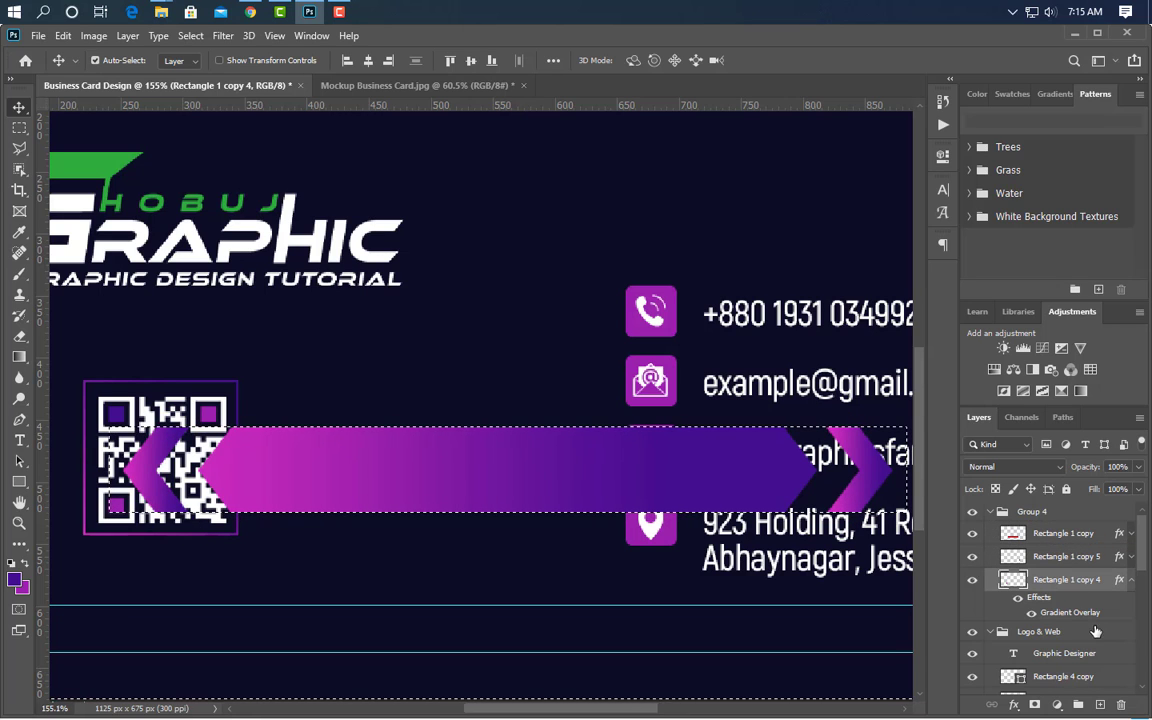
scroll(475, 515, "down", 3)
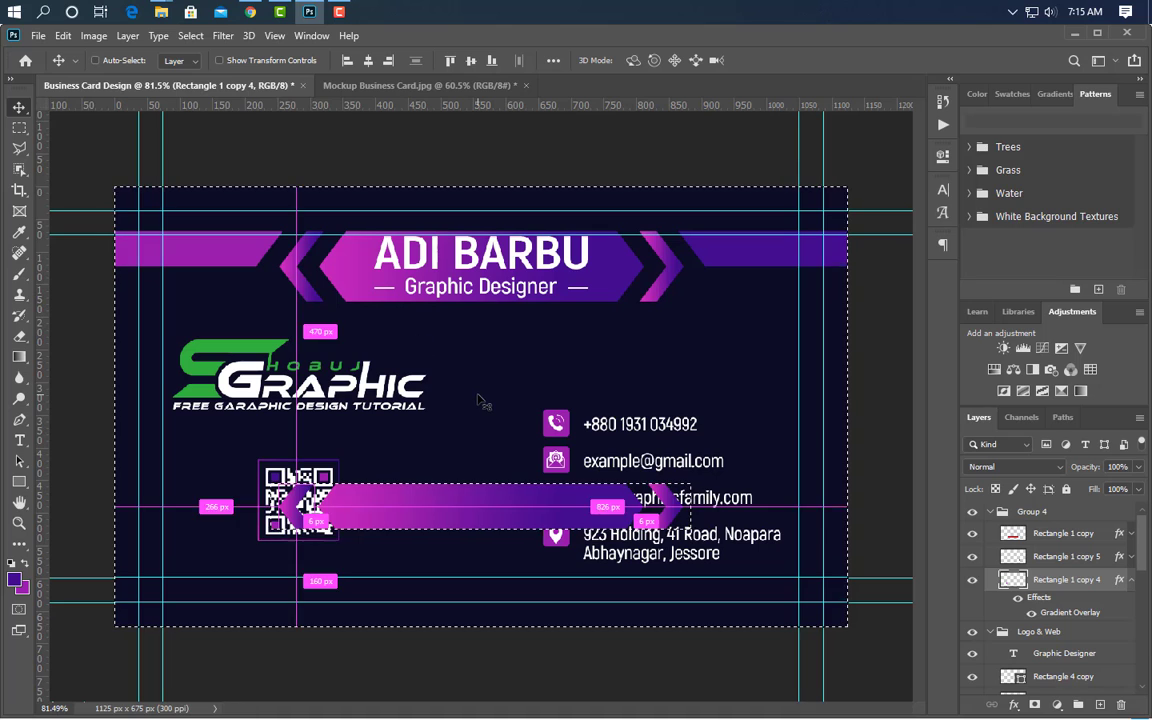
key("ctrl+d")
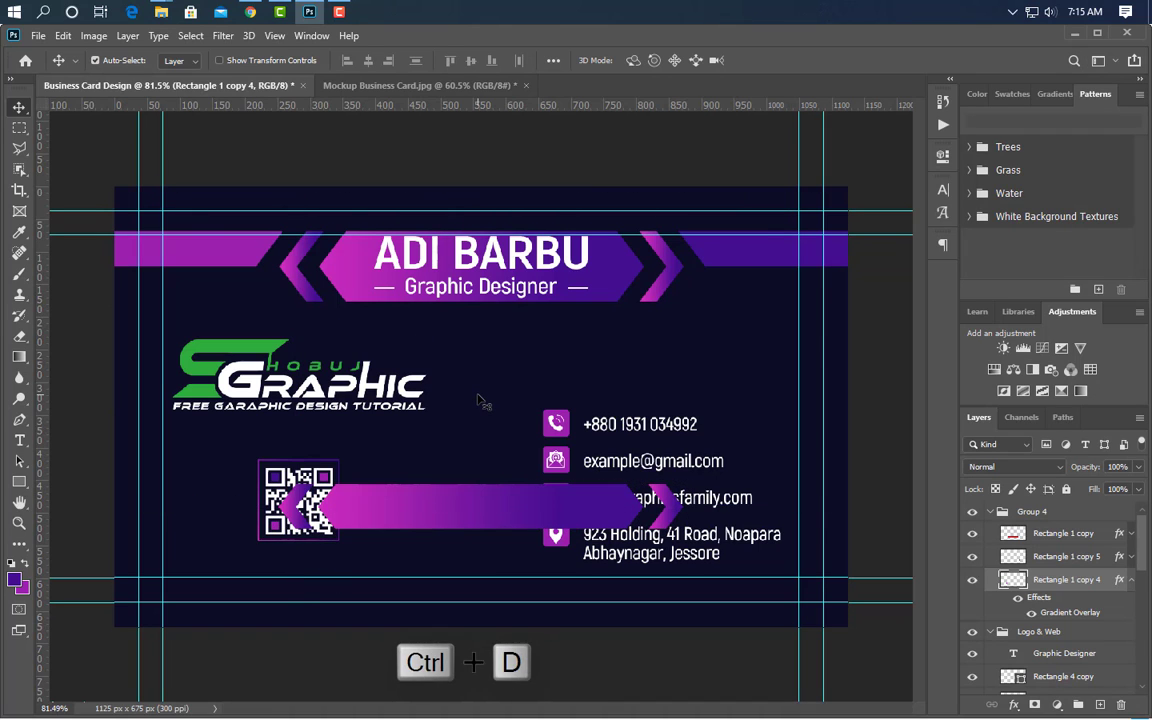
- Duplicate the right chevron further right and the left chevron further left
left_click(666, 511)
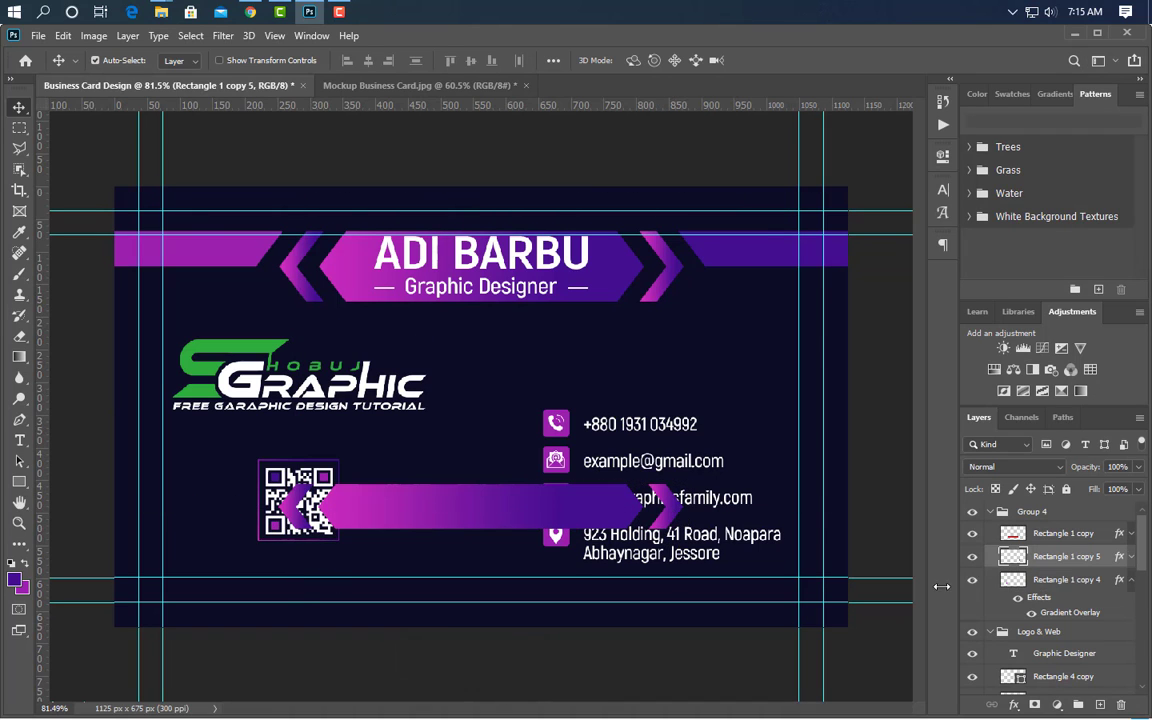
scroll(672, 533, "up", 3)
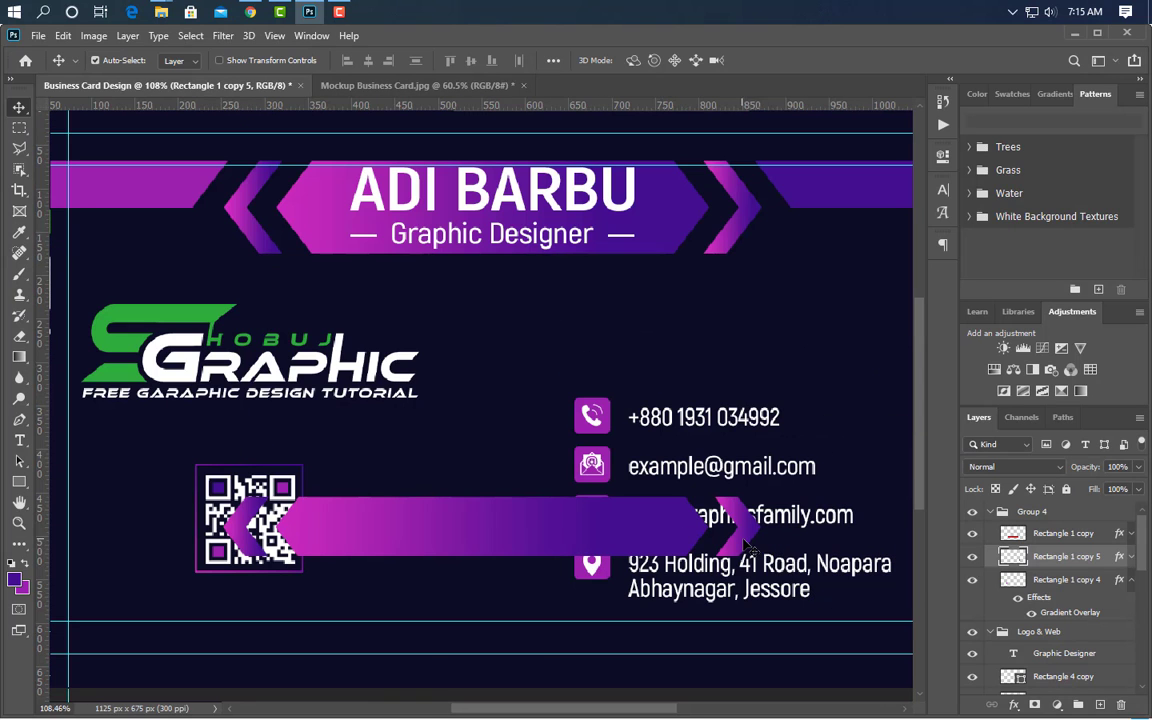
left_click_drag(764, 558, 802, 541)
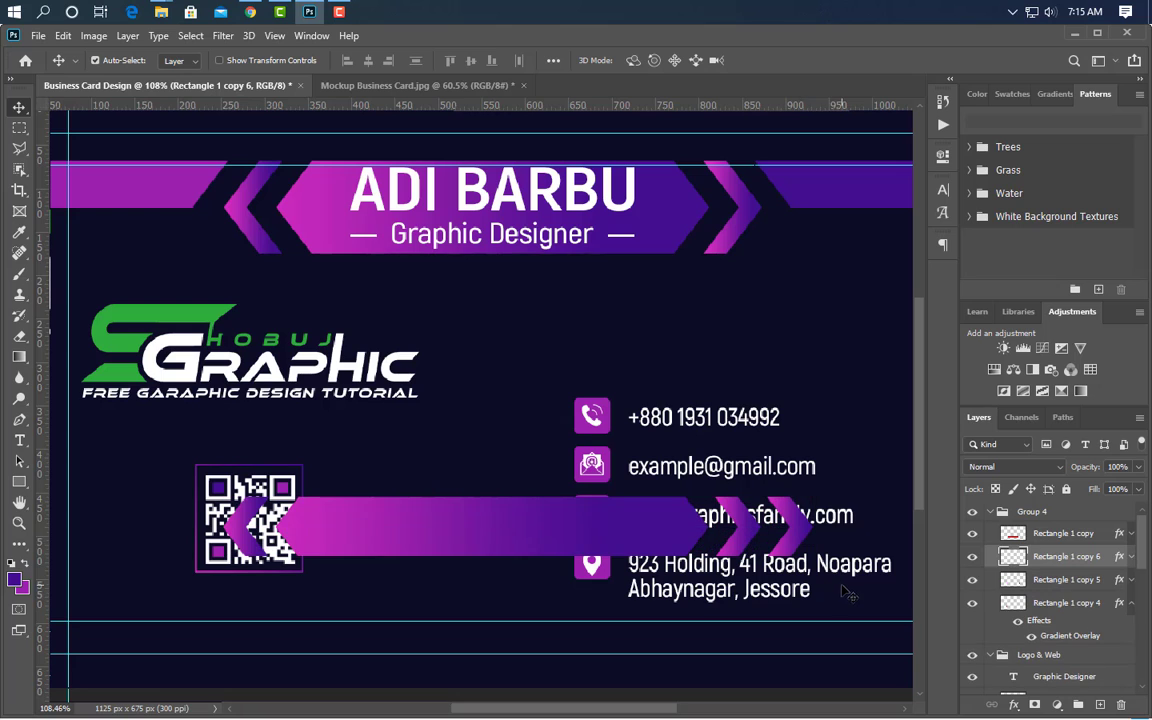
left_click(241, 543)
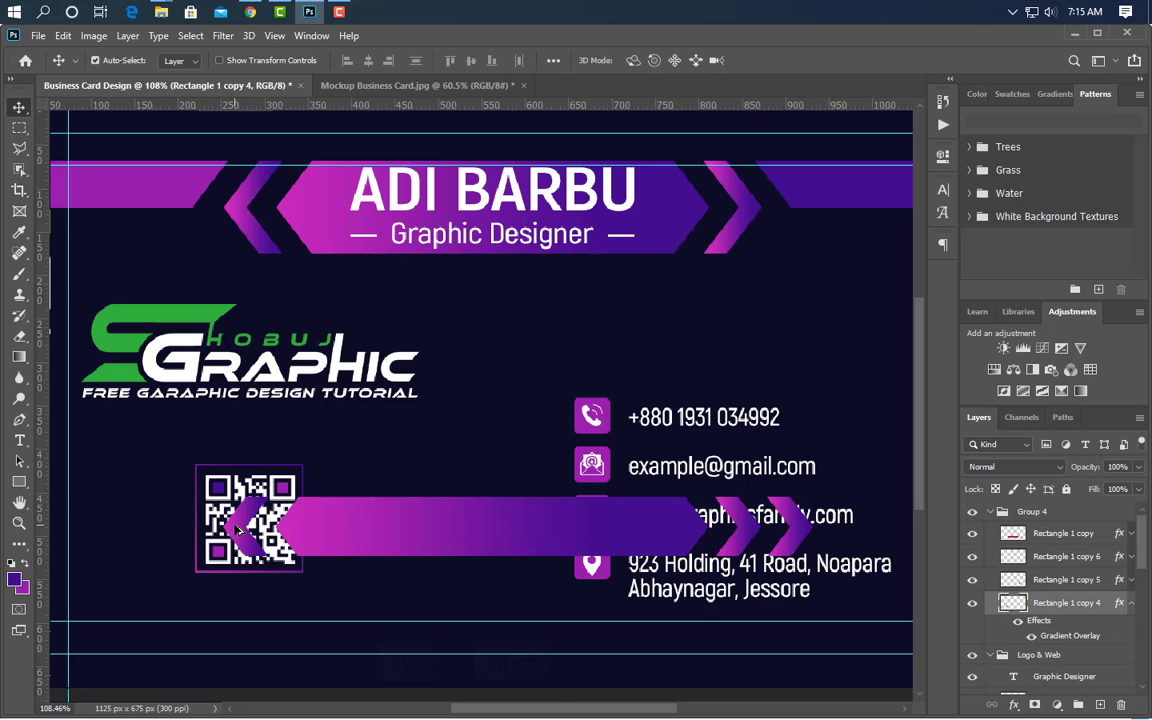
left_click_drag(237, 530, 170, 530)
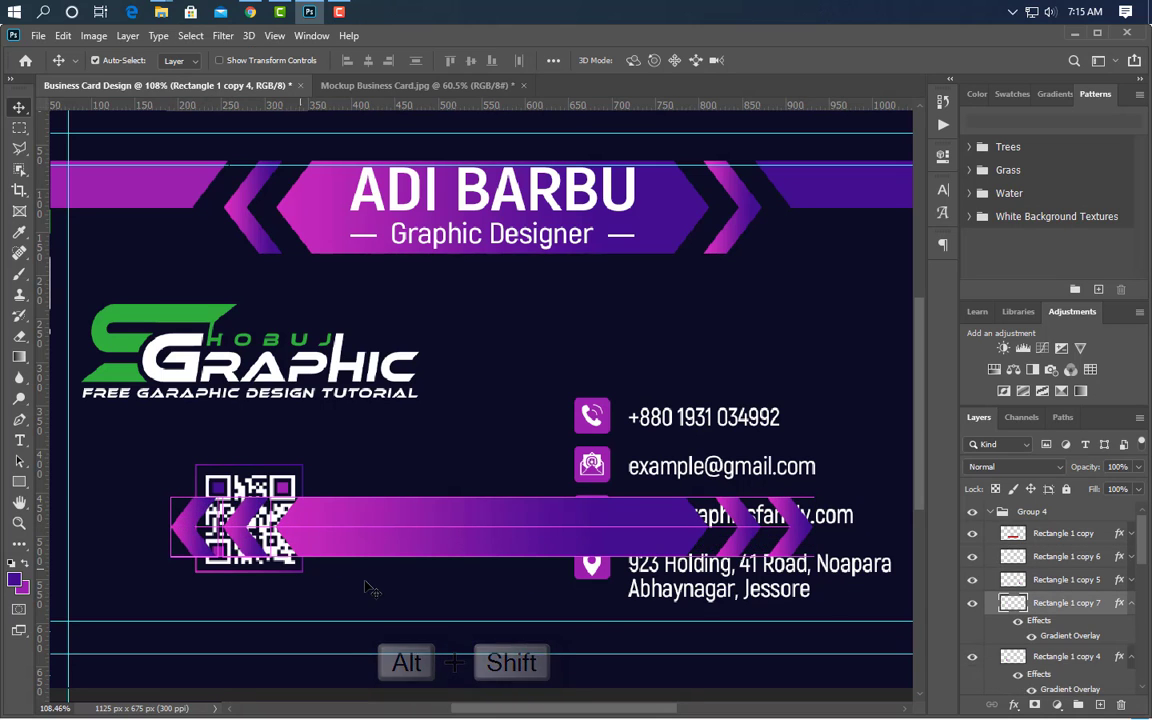
- Select the chevron piece layers together in the Layers panel
scroll(398, 597, "down", 2)
scroll(398, 597, "up", 1)
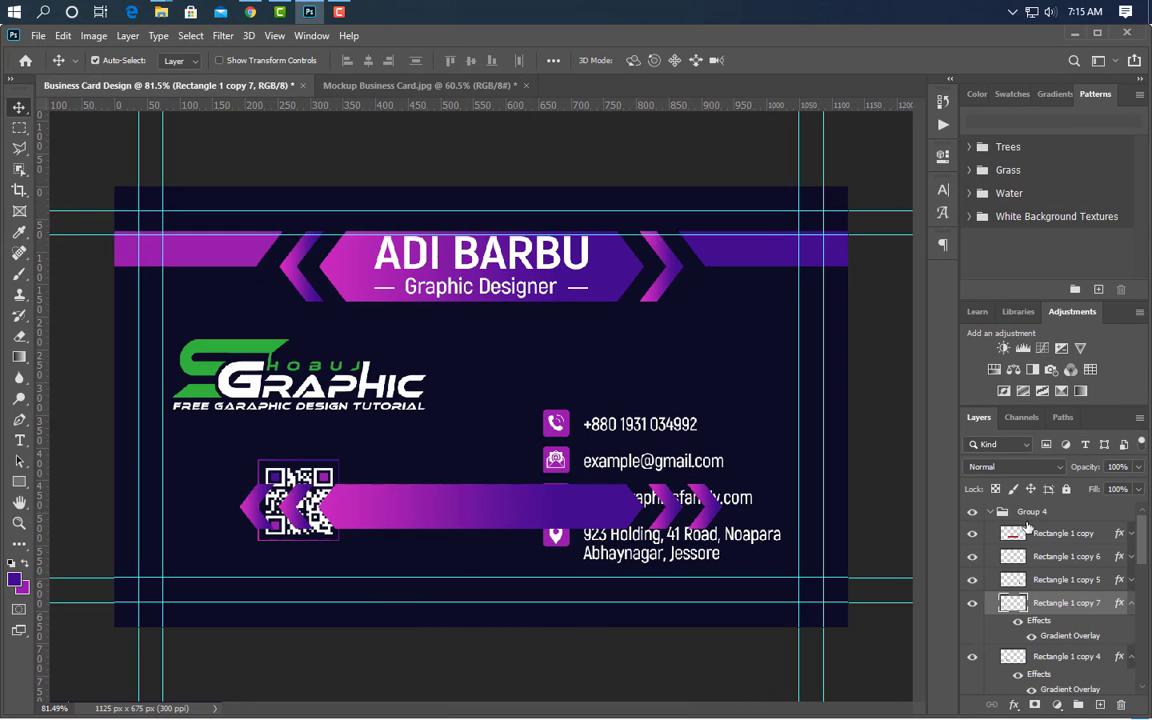
left_click(1068, 579, "ctrl")
left_click(1067, 557, "ctrl")
- Group the chevrons into Group 5, group them with the bar, and move the banner to the card's bottom
left_click(1060, 535, "ctrl")
key("ctrl+g")
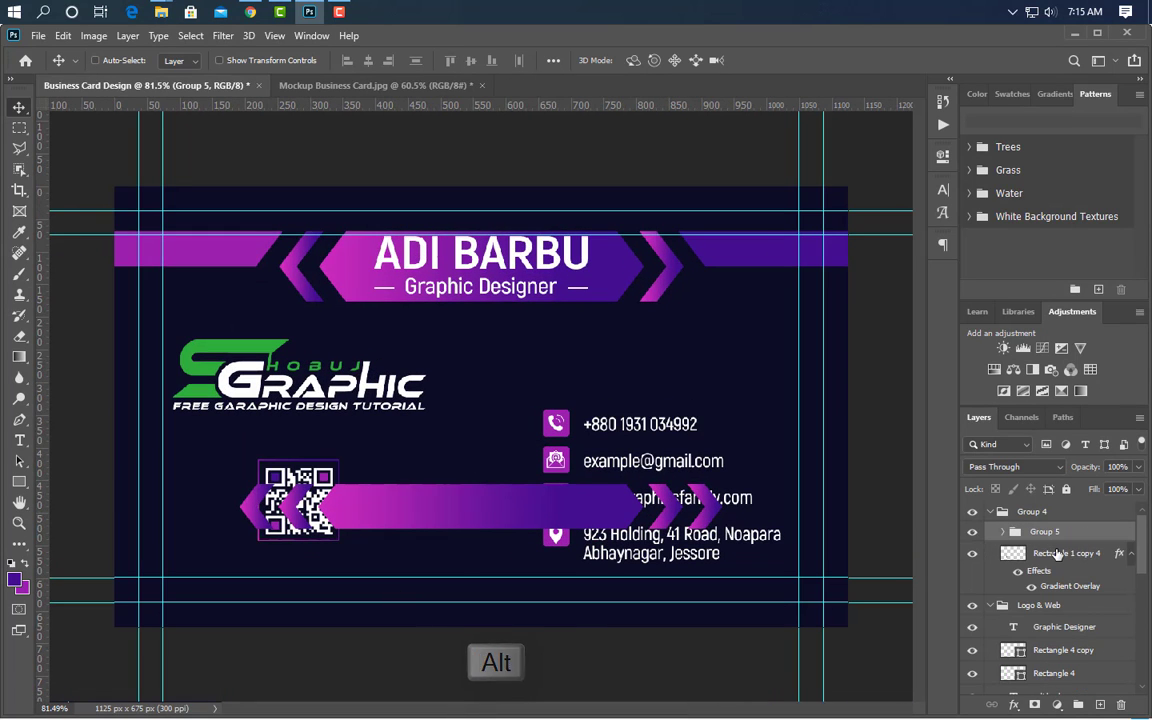
left_click(1058, 553, "ctrl")
left_click(1077, 704)
key("ctrl+t")
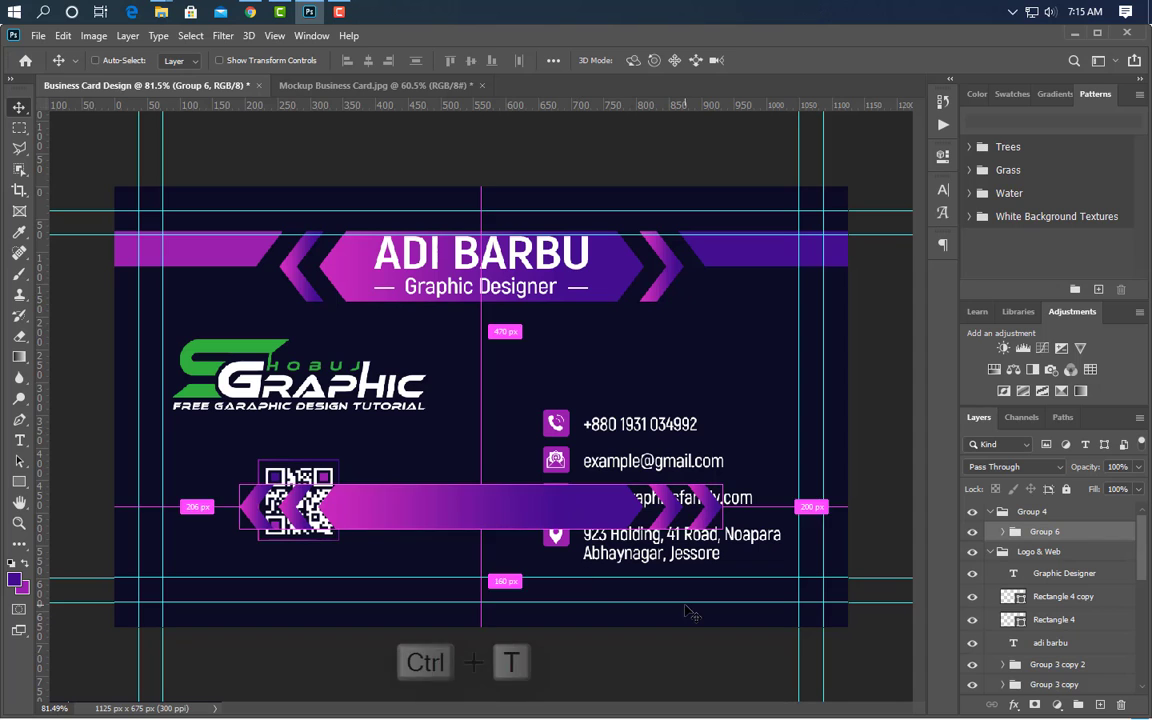
left_click_drag(490, 514, 488, 563)
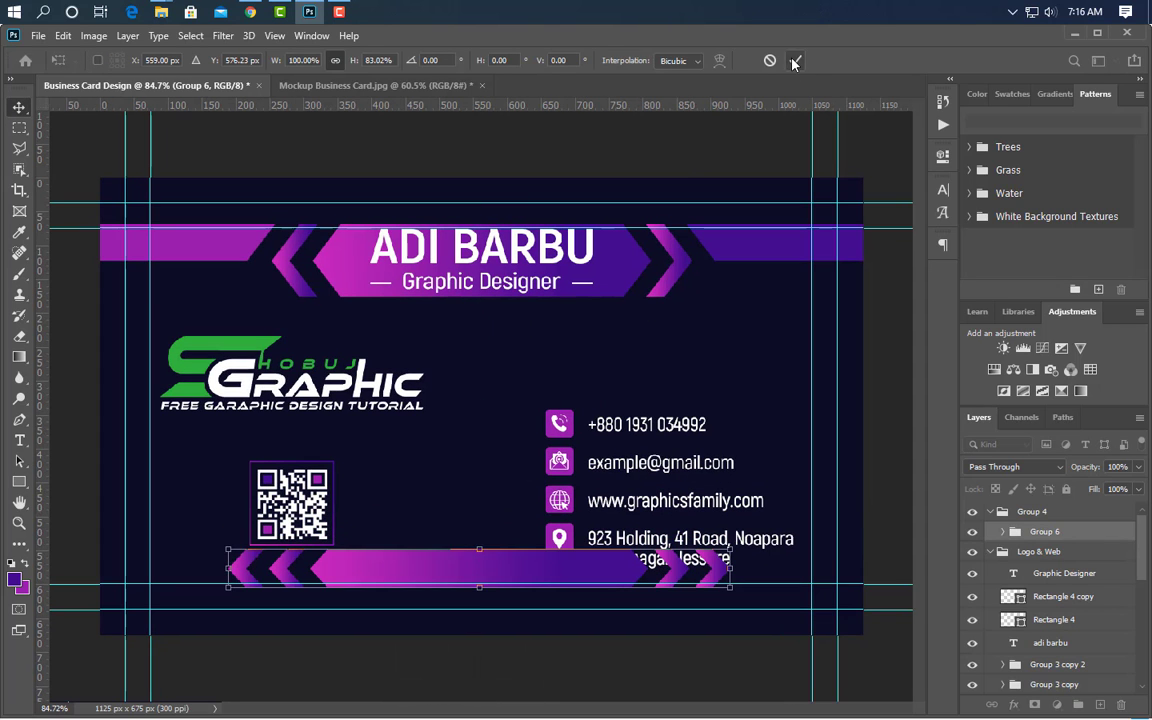
left_click(795, 61)
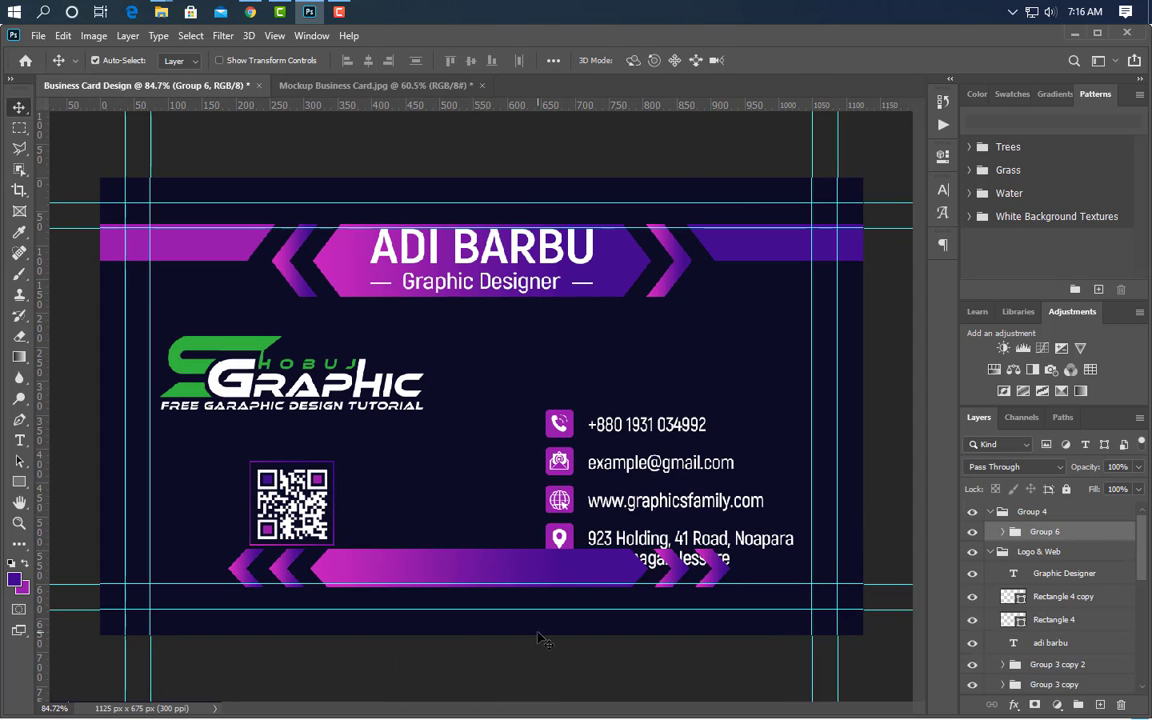
- Duplicate the long gradient bar and extend the copy to the left edge
left_click(540, 572)
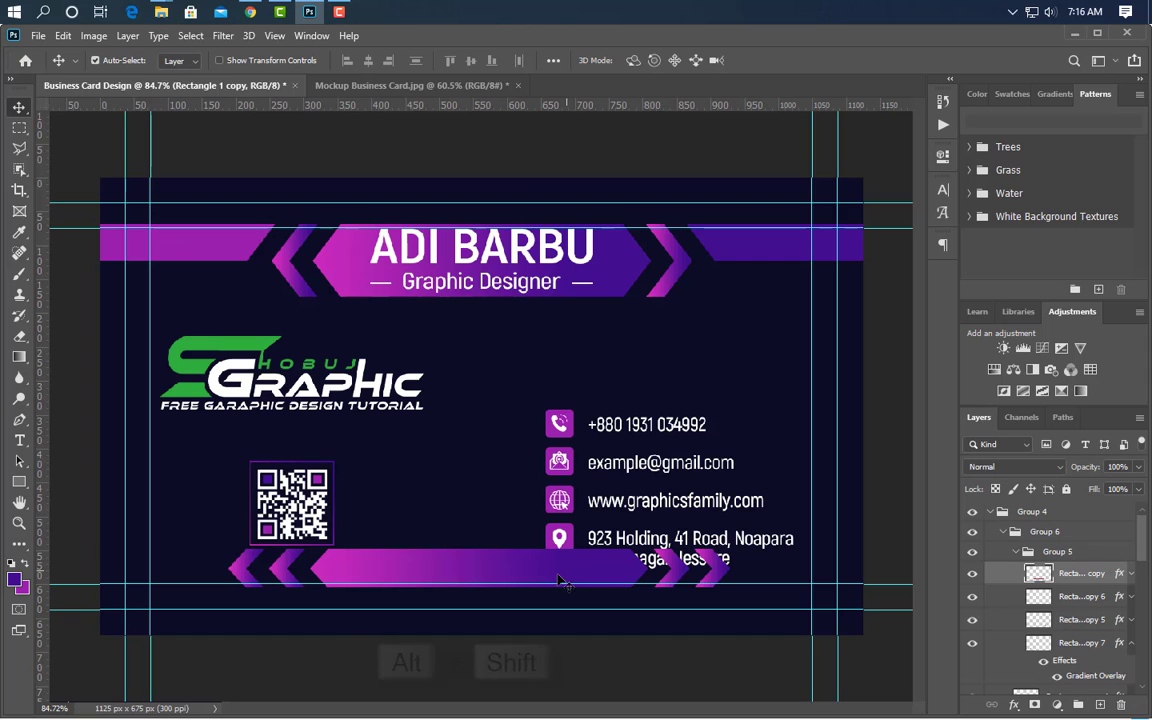
left_click_drag(560, 578, 172, 572)
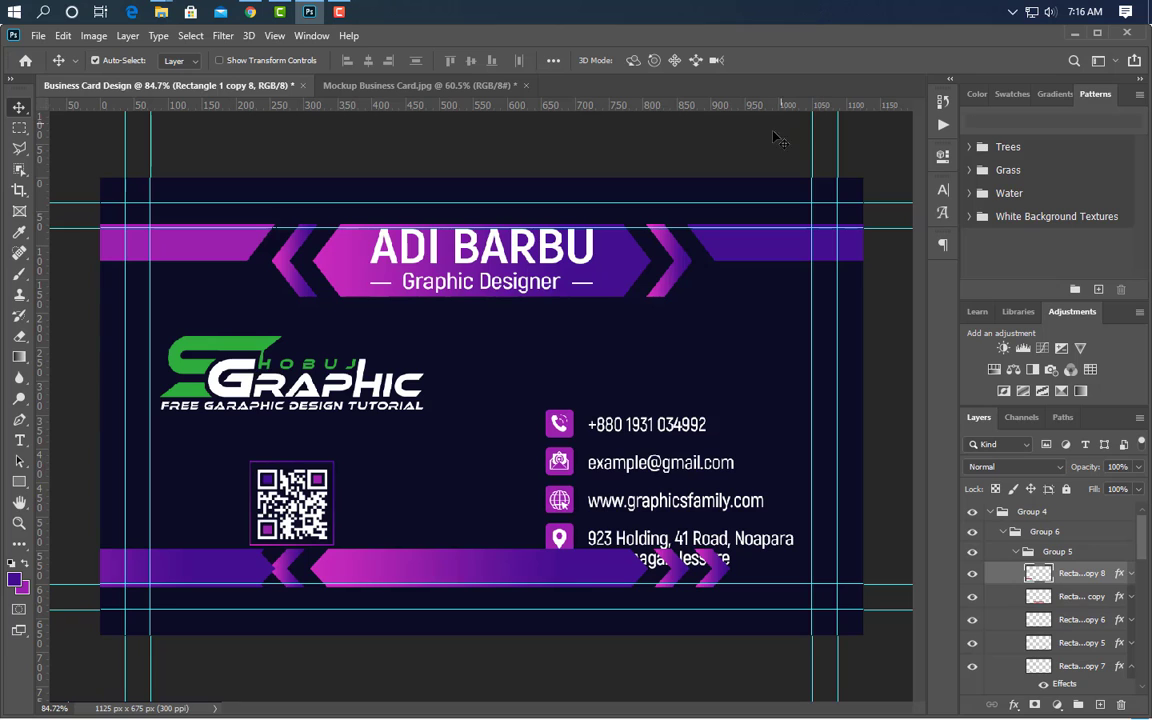
scroll(258, 587, "up", 5)
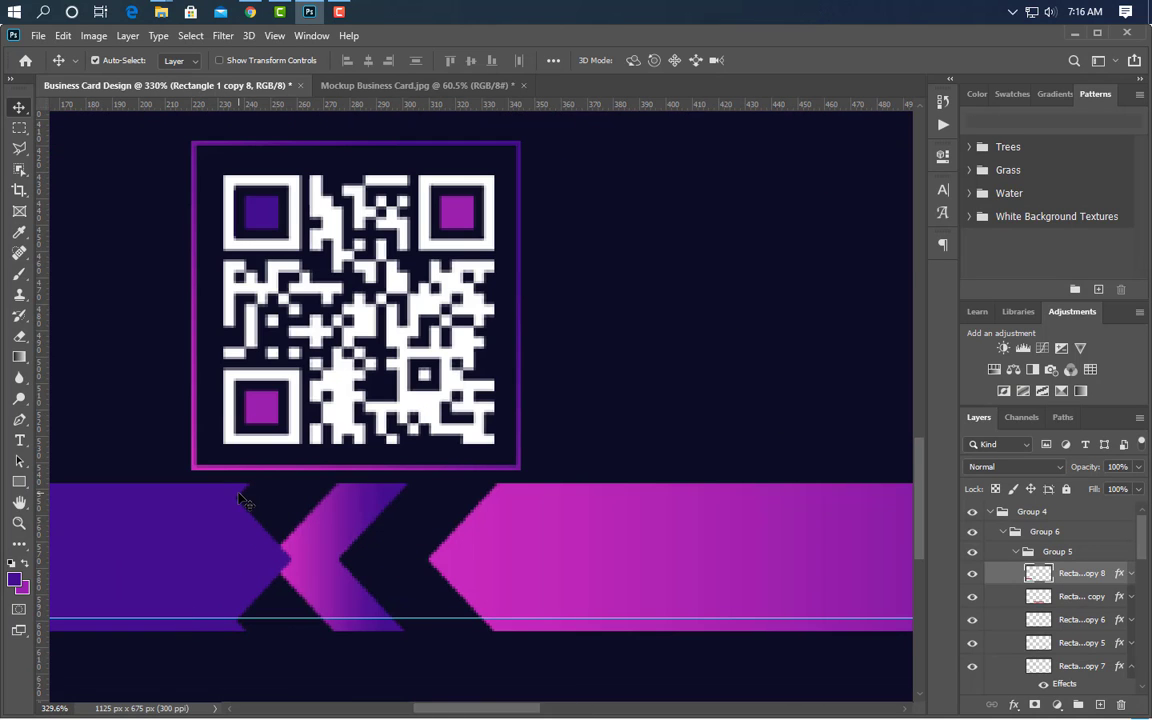
- Cut the left chevron's shape out of the new left bar copy
left_click(239, 494)
left_click(1045, 656, "ctrl")
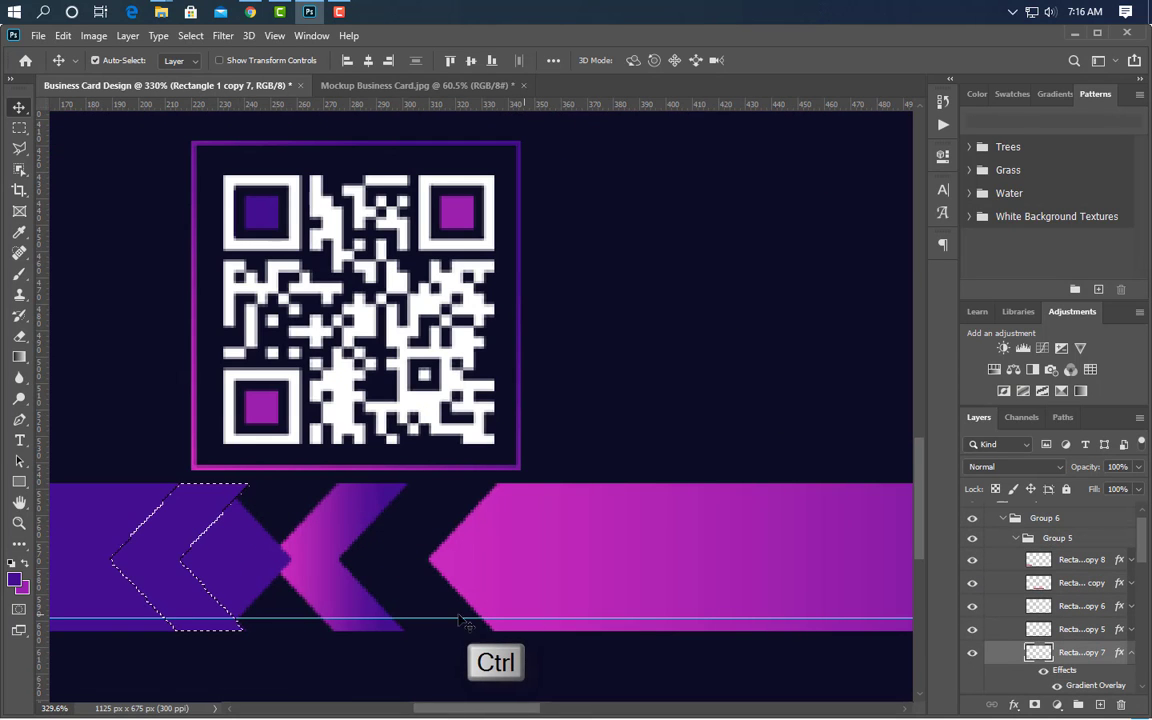
left_click(240, 557)
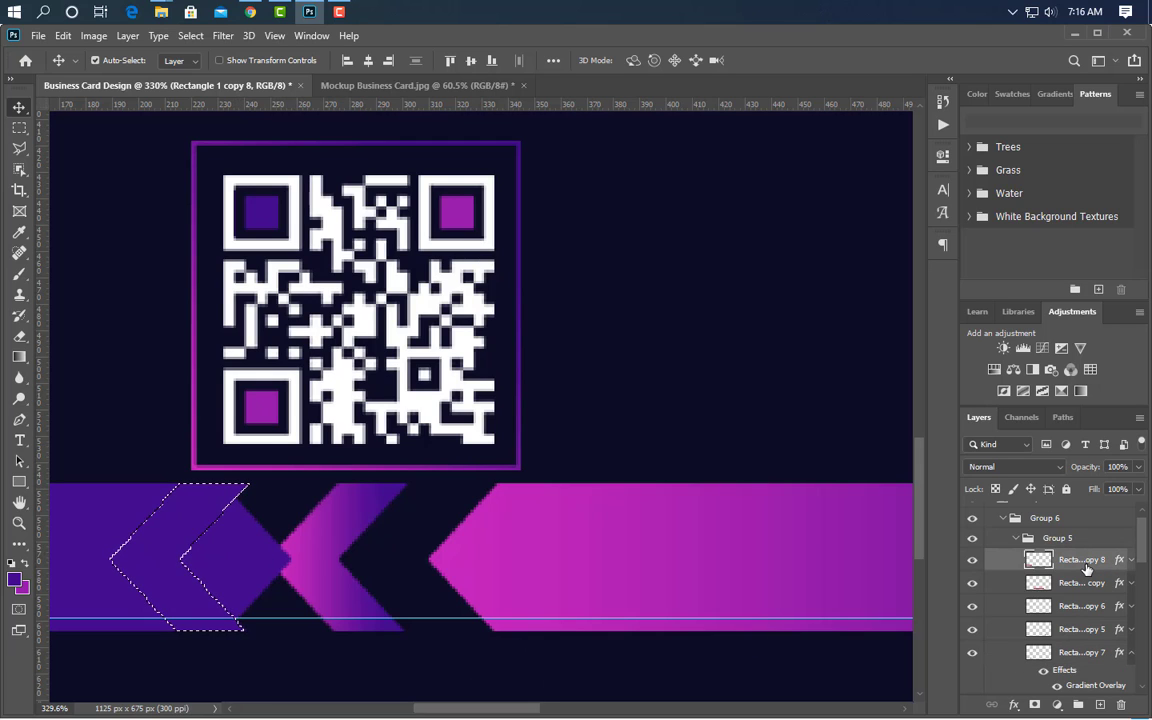
key("Delete")
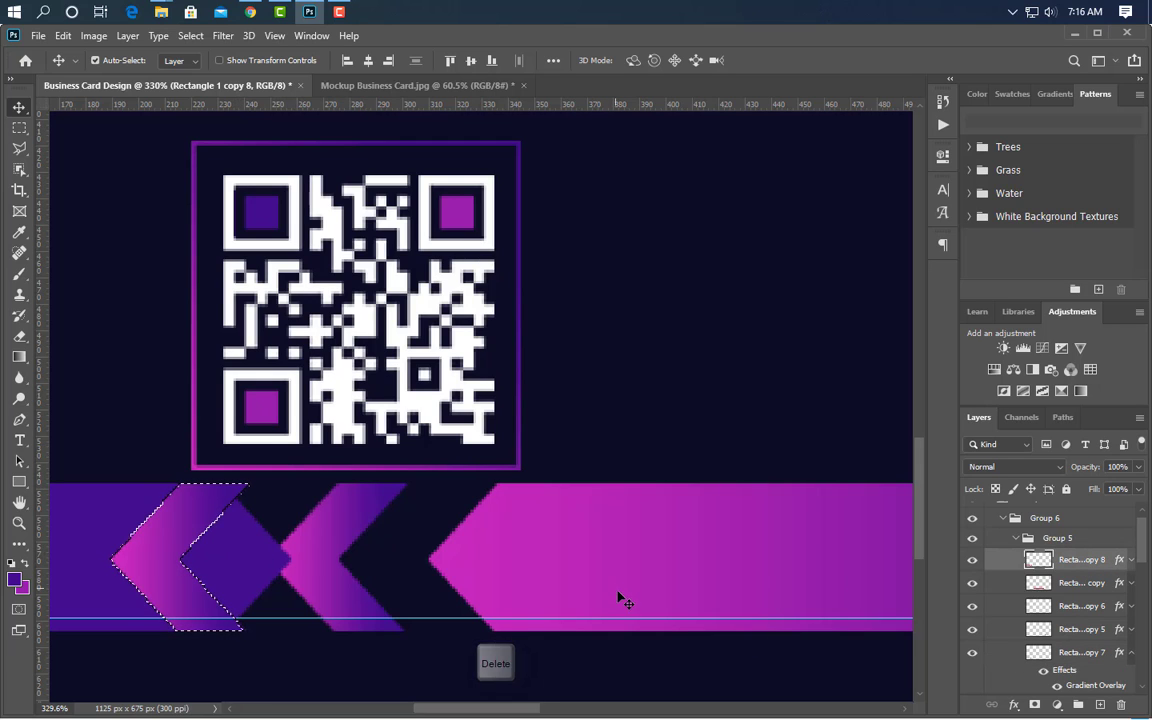
key("ctrl+d")
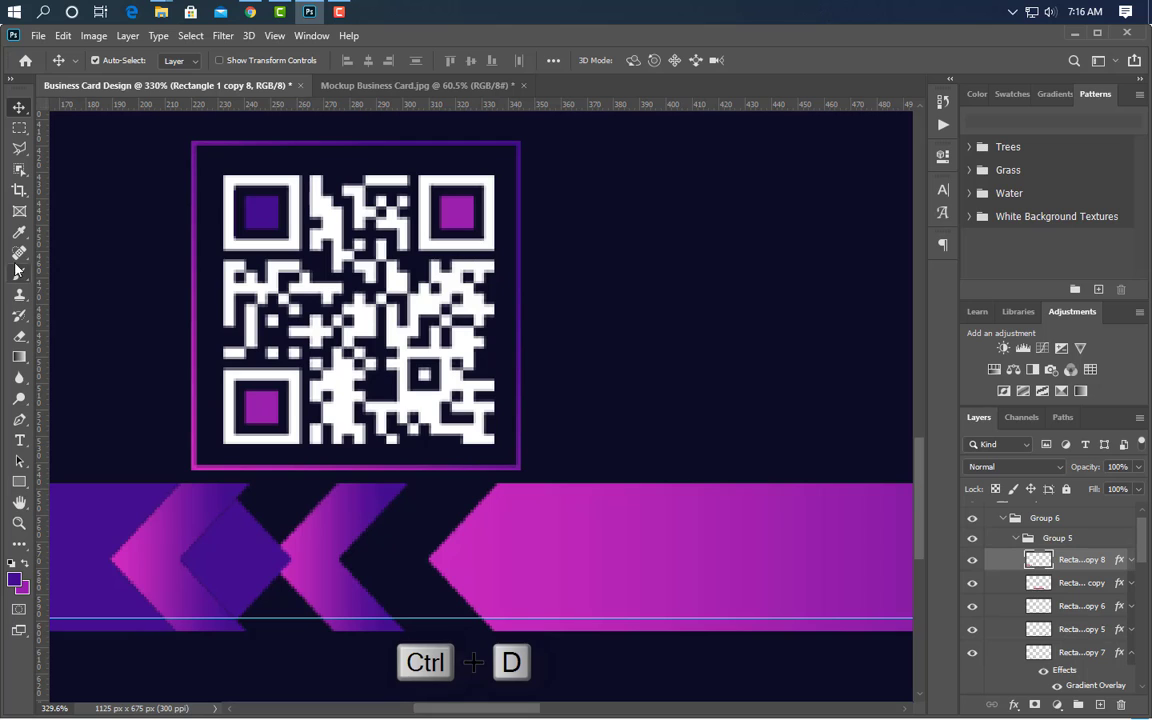
- Erase the leftover bar overlapping the left chevrons
left_click(19, 335)
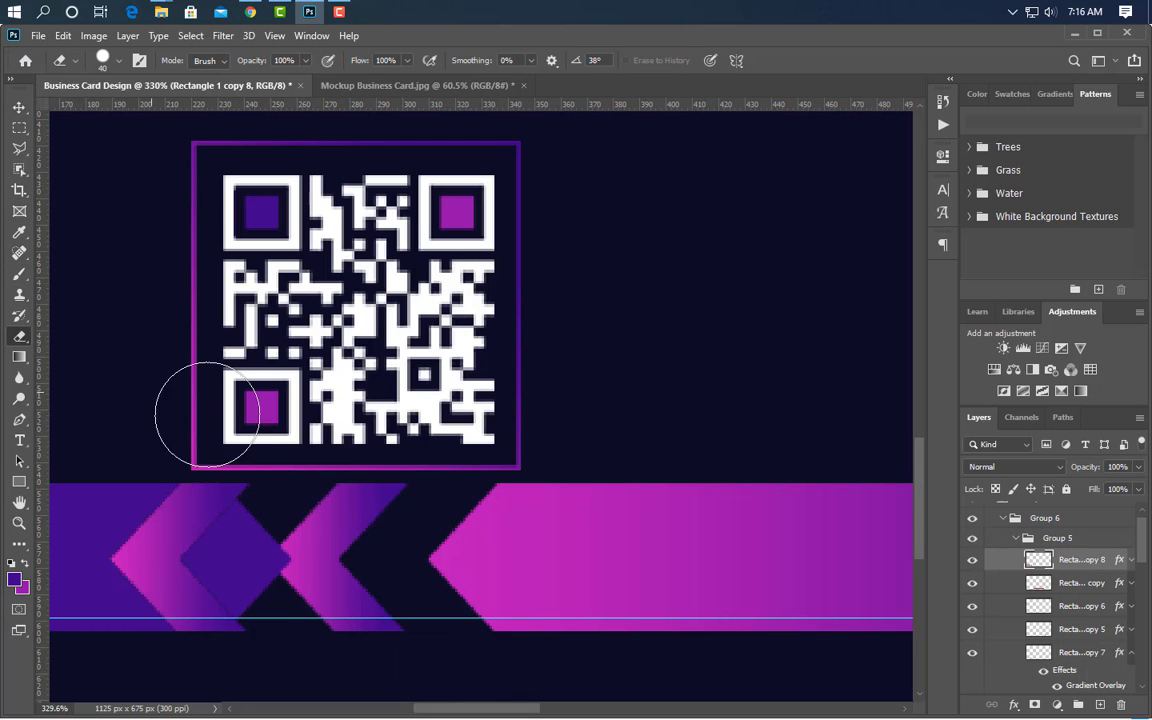
mouse_move(279, 510)
left_mouse_down()
mouse_move(226, 562)
mouse_move(252, 590)
left_mouse_up()
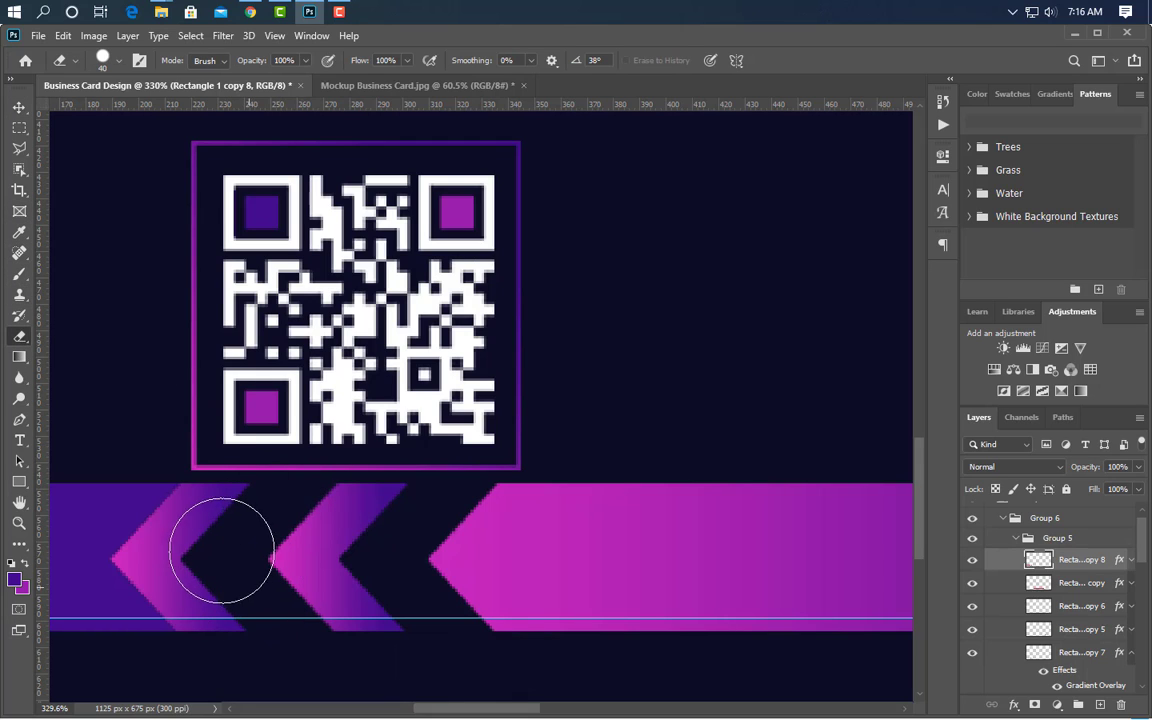
scroll(403, 655, "down", 5)
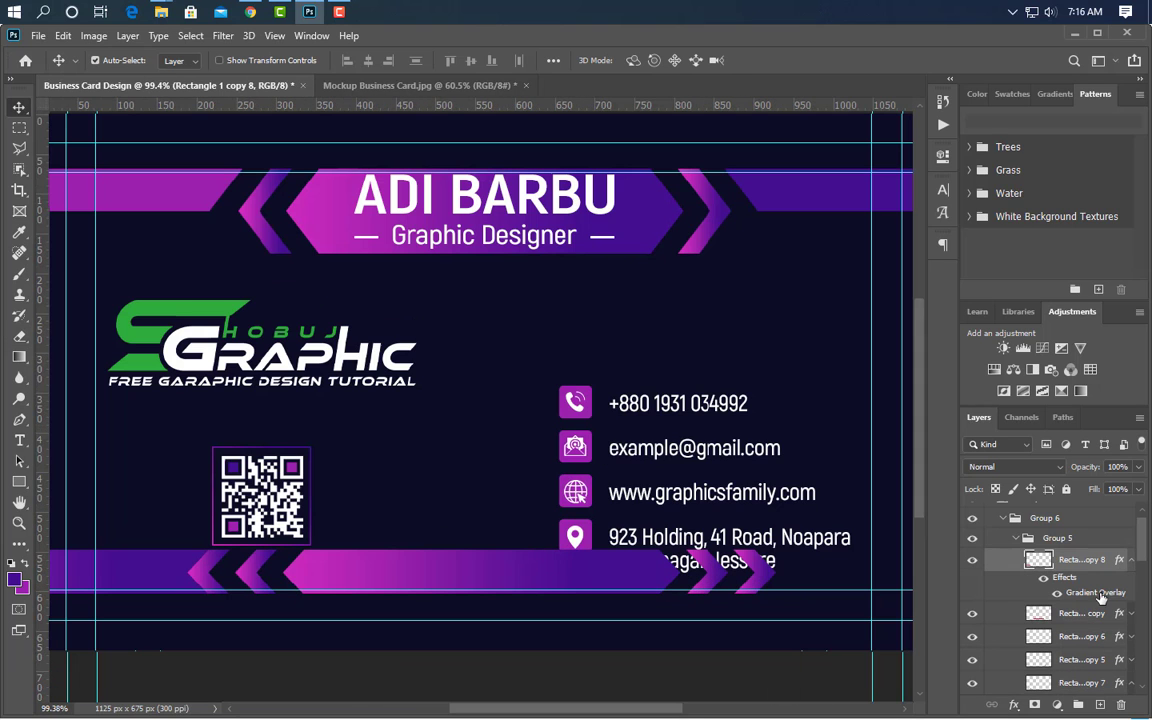
- Replace the left bar's gradient with a sampled purple colour overlay and move it beneath the banner pieces
left_click_drag(1122, 705, 1090, 682)
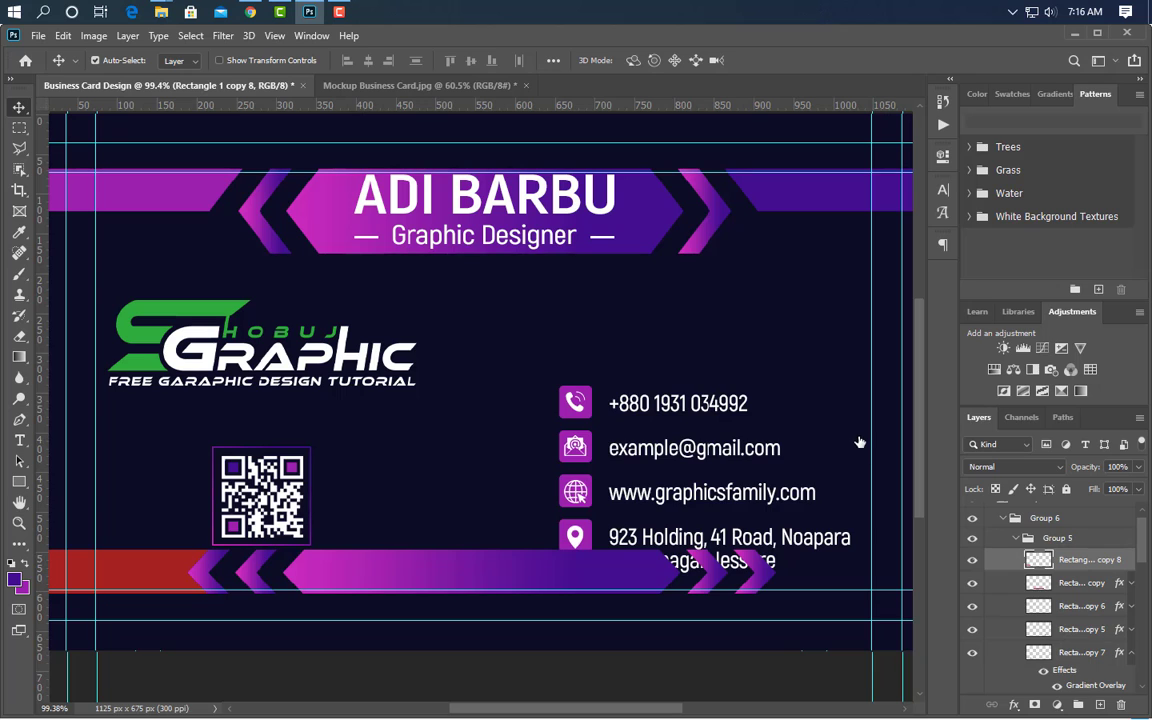
left_click(592, 548)
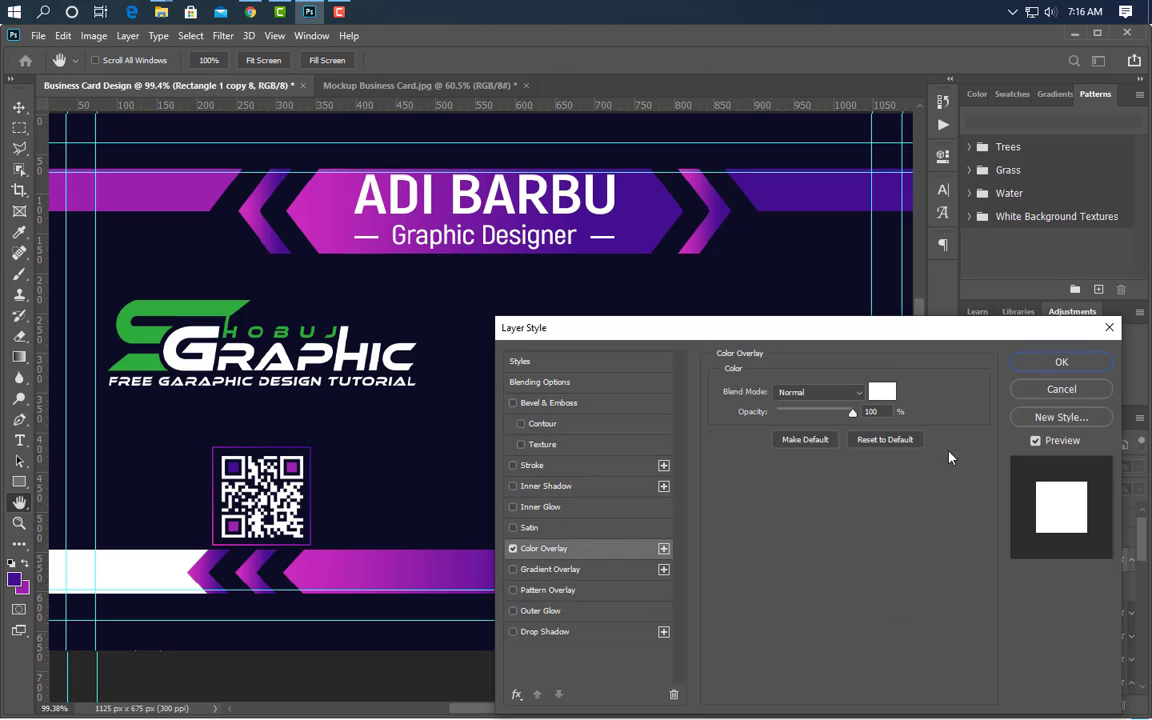
left_click(887, 396)
left_click(274, 191)
left_click(164, 191)
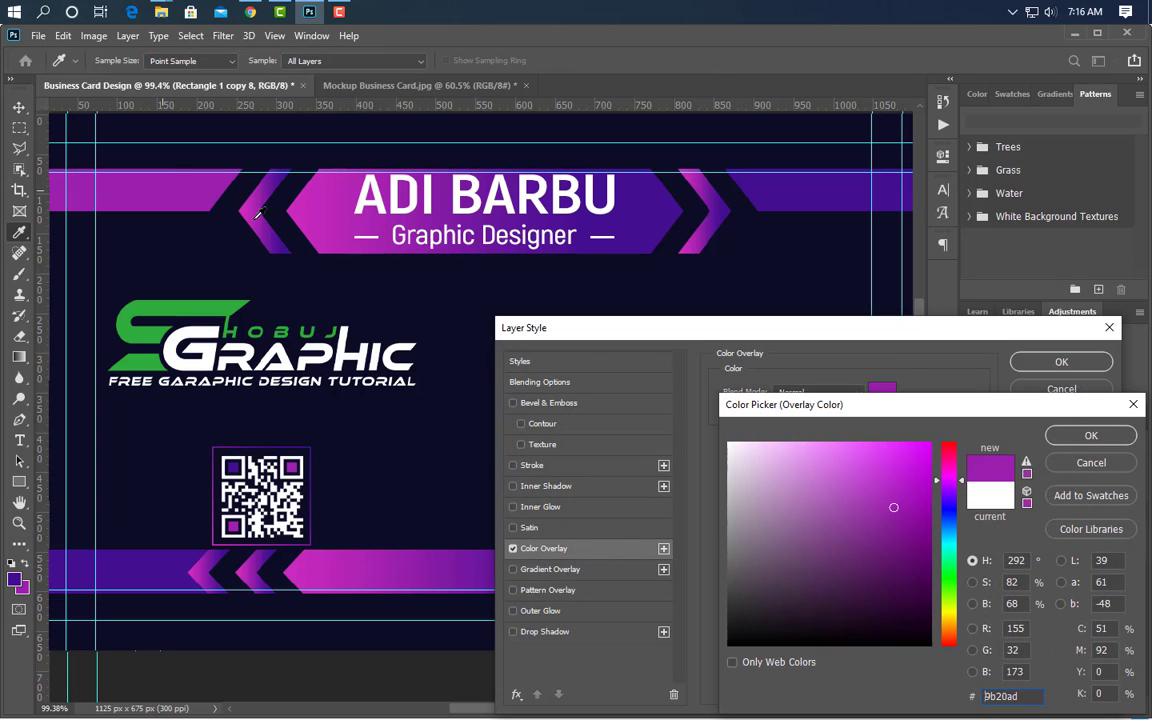
left_click(1088, 436)
left_click(1061, 361)
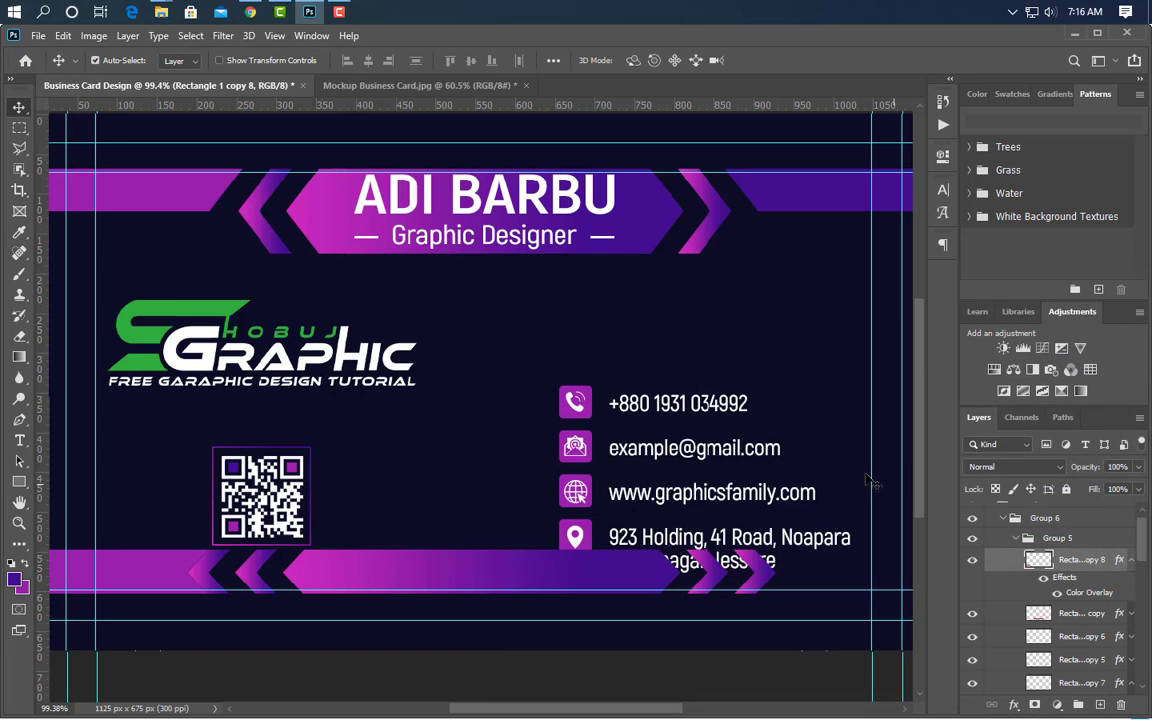
scroll(241, 485, "down", 2)
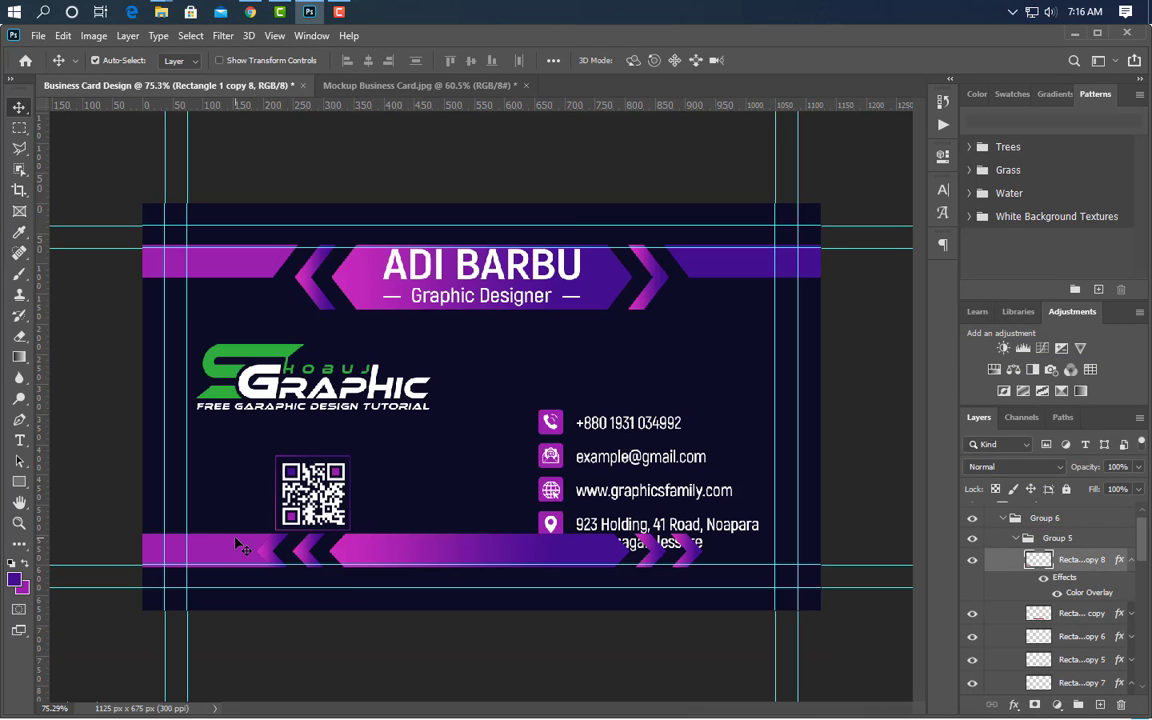
left_click_drag(1113, 598, 1086, 618)
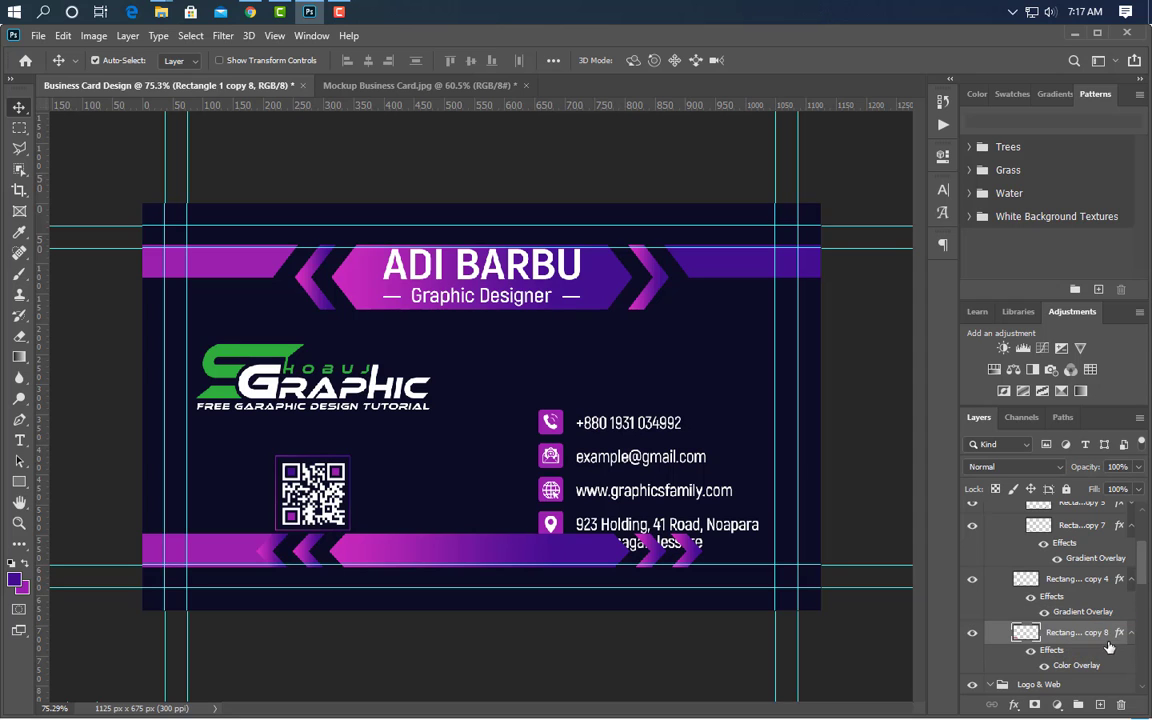
- Duplicate the left bar, flip it horizontally and move it to the banner's right end
key("ctrl+j")
key("ctrl+t")
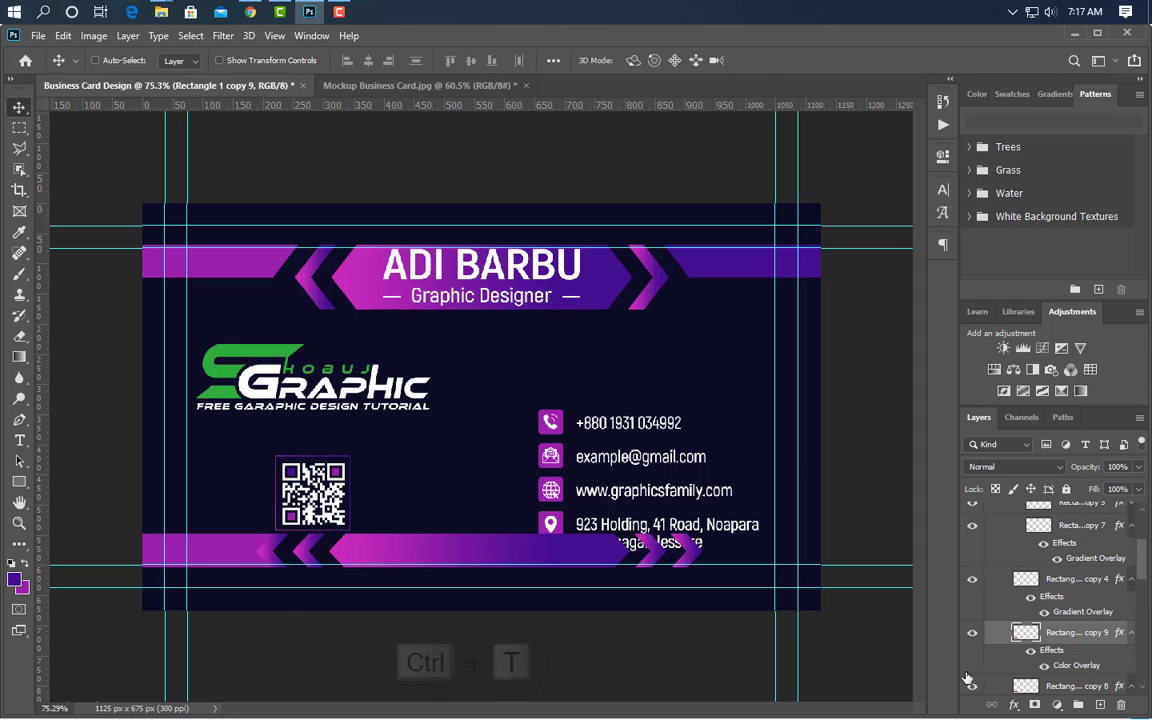
right_click(234, 259)
left_click(390, 535)
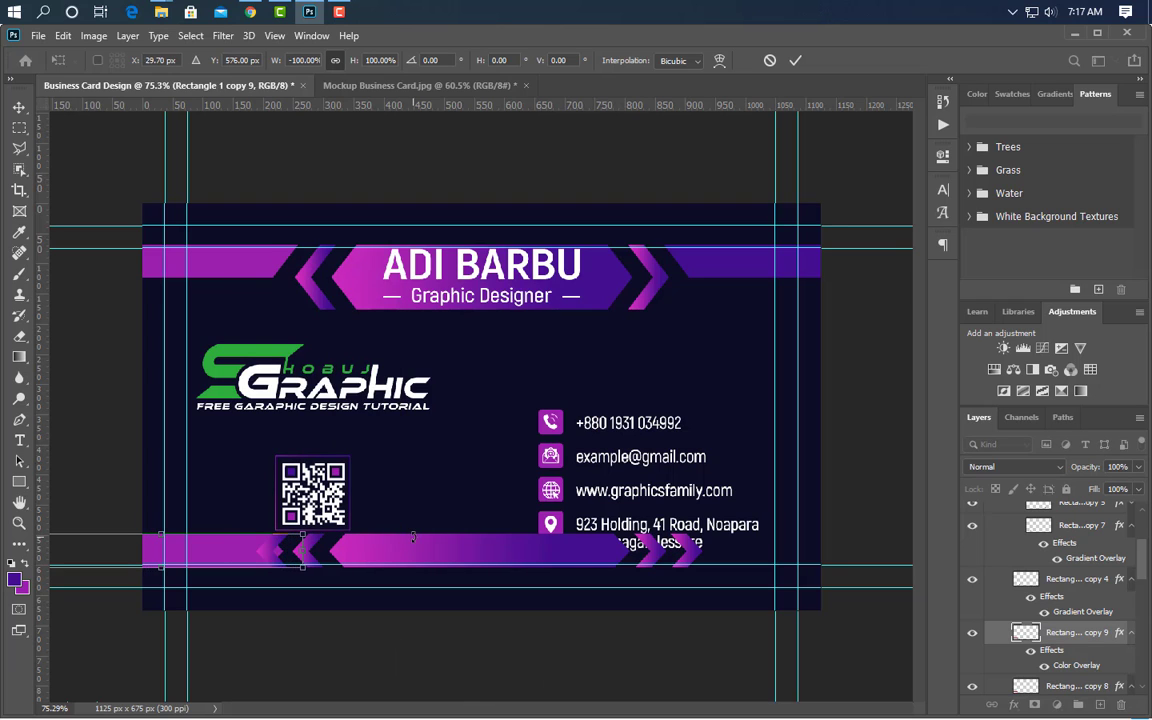
key("Right")
key("Right")
key("Right")
key("Right")
key("Right")
key("Right")
key("Right")
key("Right")
key("Right")
key("Right")
key("Right")
key("Right")
key("Right")
key("Right")
key("Right")
key("Right")
key("Right")
key("Right")
key("Right")
key("Right")
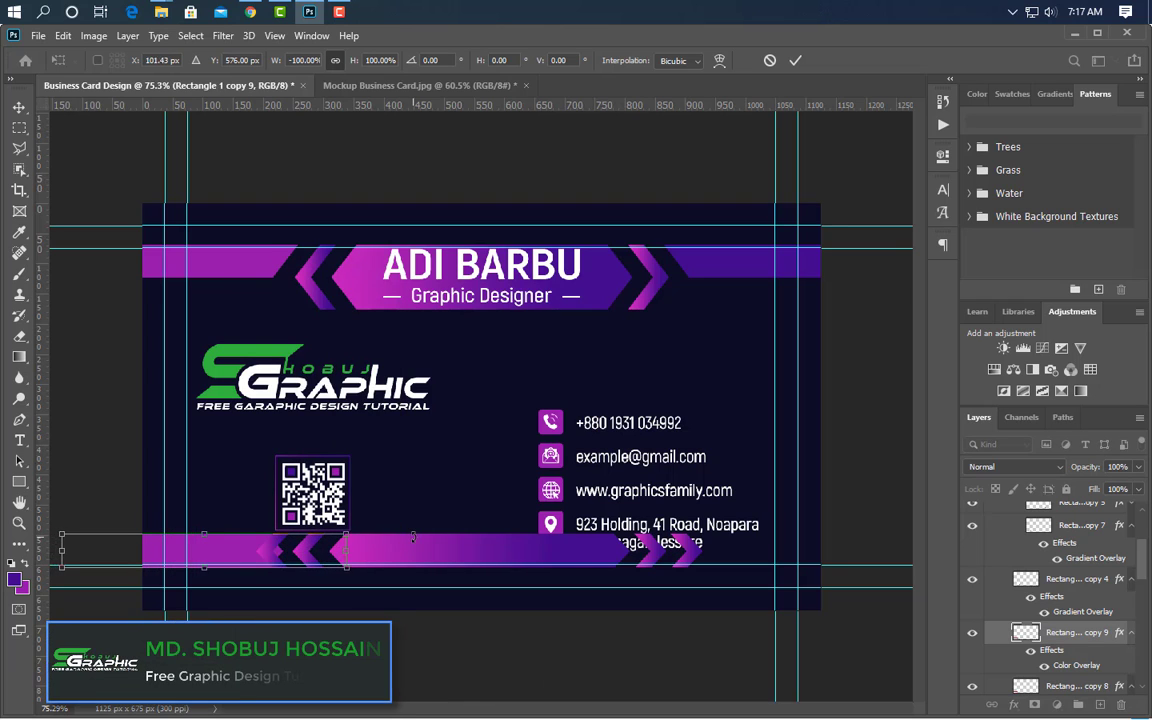
key("shift+Right")
key("shift+Right")
key("shift+Right")
key("shift+Right")
key("shift+Right")
key("shift+Right")
key("shift+Right")
key("shift+Right")
key("shift+Right")
key("shift+Right")
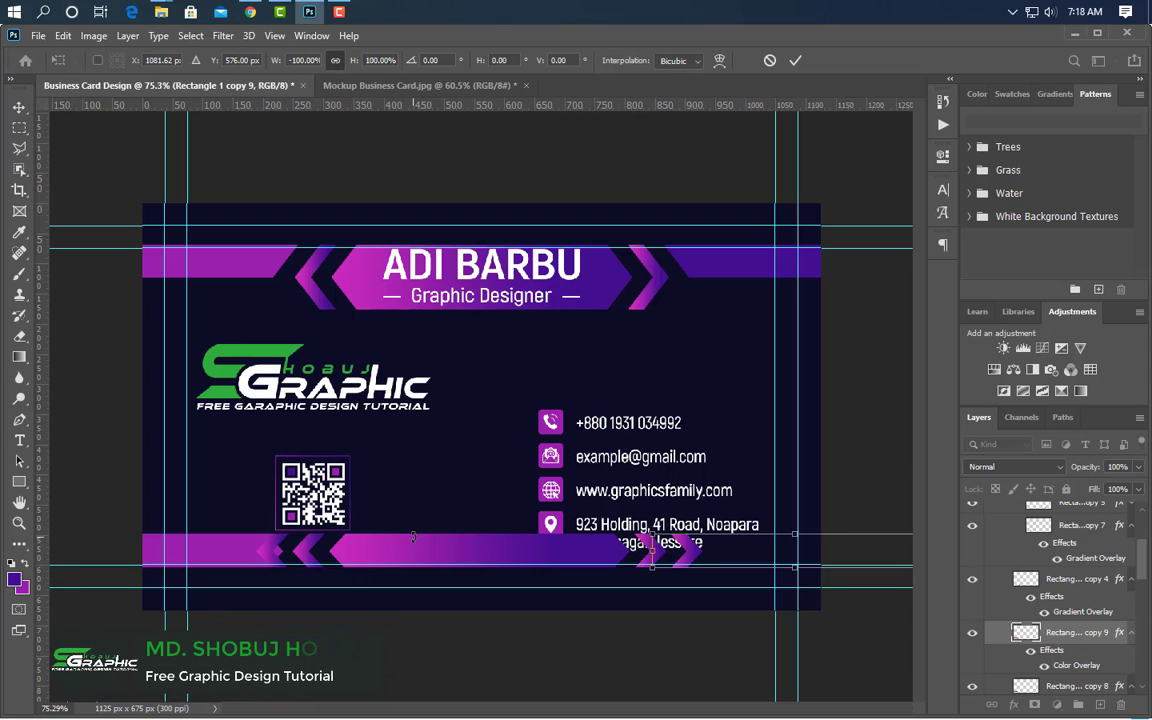
key("shift+Right")
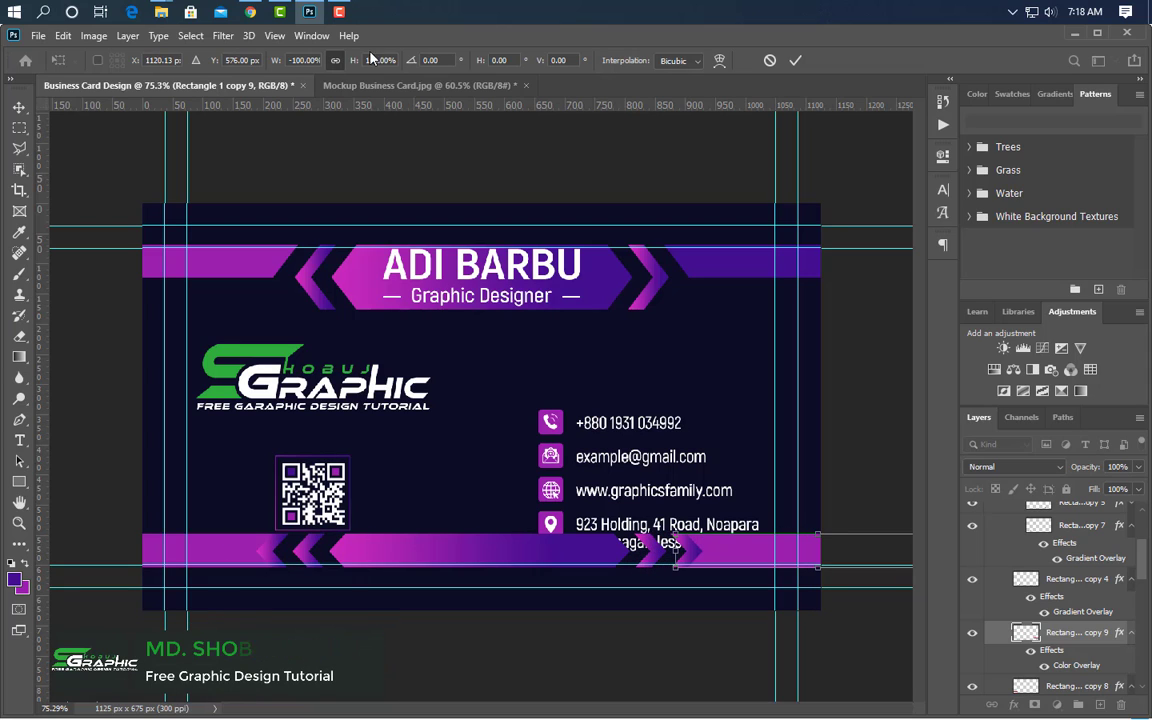
left_click(795, 64)
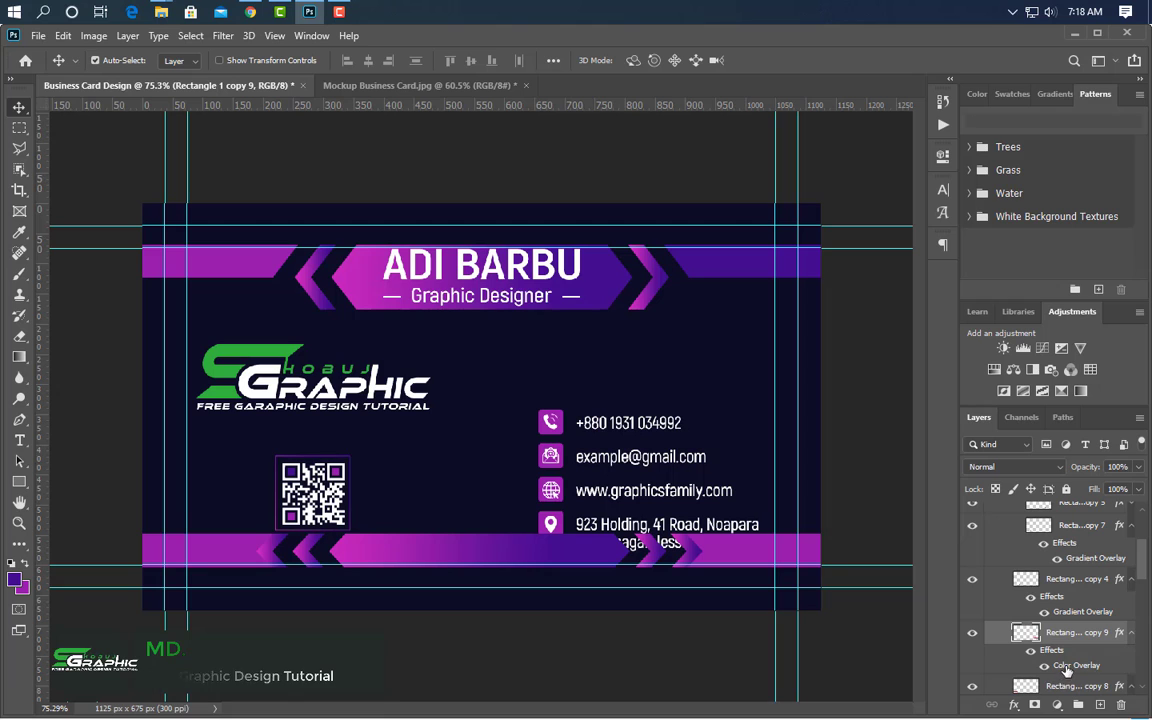
- Change the flipped bar's colour overlay to deep purple
double_click(1076, 665)
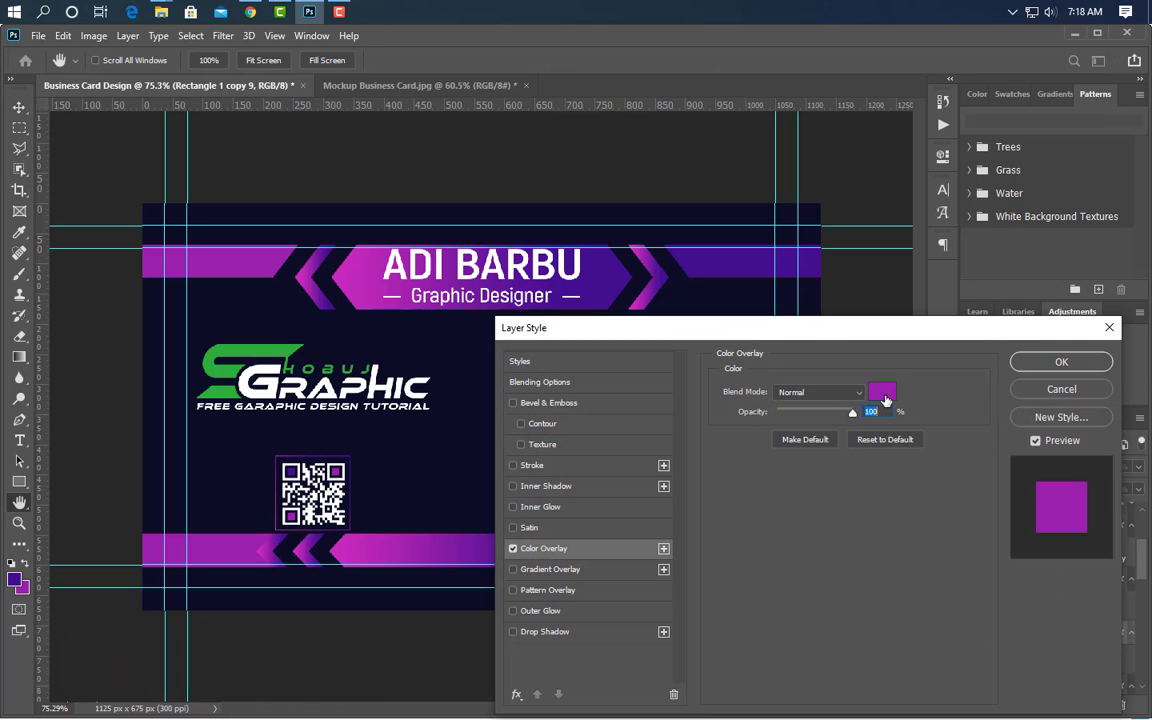
left_click(885, 400)
left_click(1085, 436)
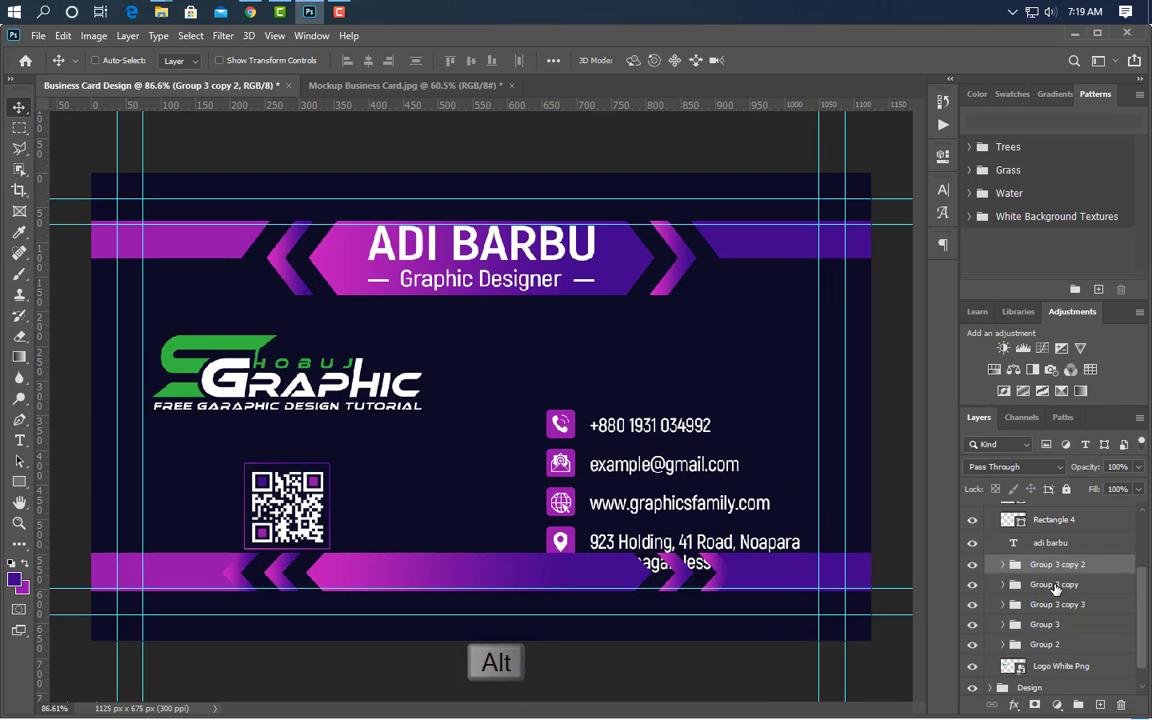
- Move the four contact row groups up, clear of the bottom banner
left_click(1056, 587, "ctrl")
left_click(1064, 605, "ctrl")
left_click(1066, 625, "ctrl")
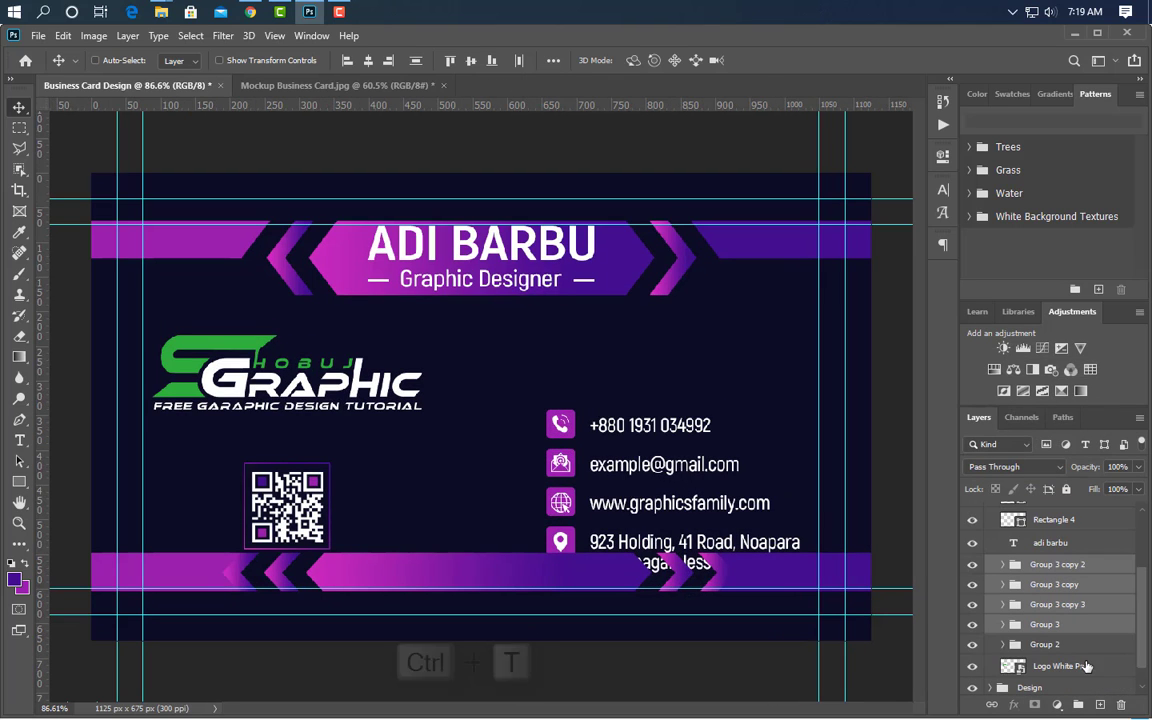
key("ctrl+t")
left_click_drag(741, 499, 747, 433)
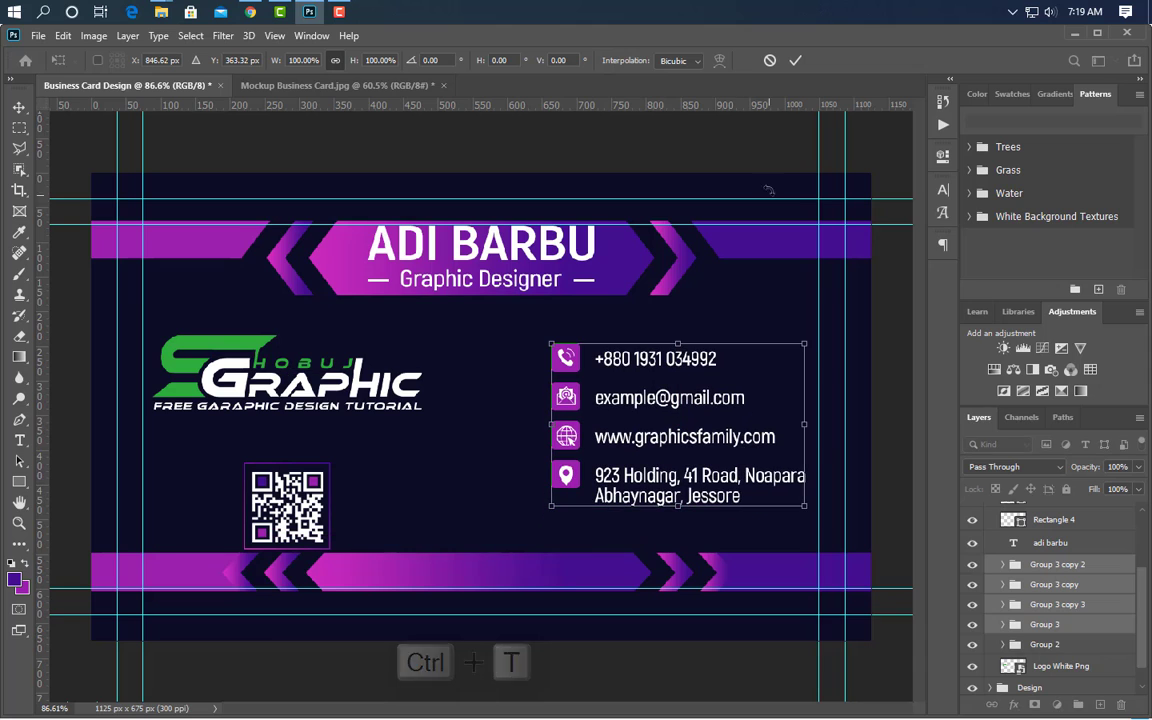
left_click(796, 61)
- Move the QR code group up and scale it down to about 93.05%
scroll(1050, 621, "down", 1)
left_click(1050, 621)
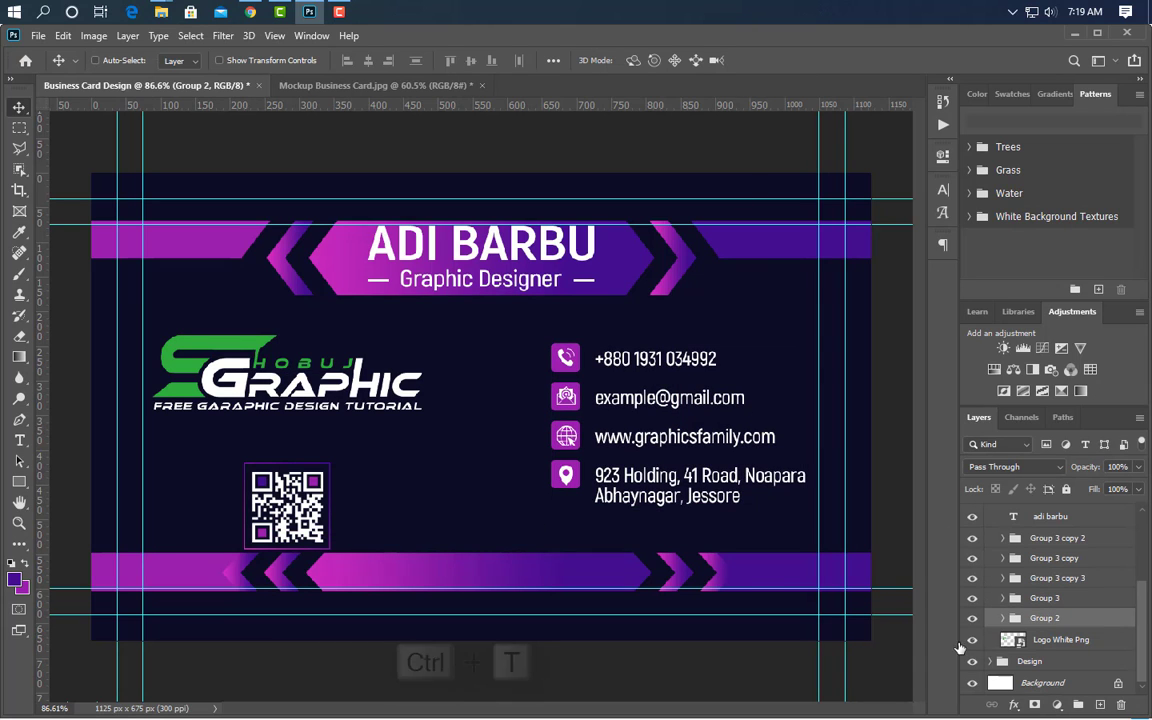
key("ctrl+t")
mouse_move(309, 490)
left_mouse_down()
mouse_move(316, 462)
mouse_move(294, 496)
left_mouse_up()
left_click_drag(282, 443, 282, 448)
left_click(796, 60)
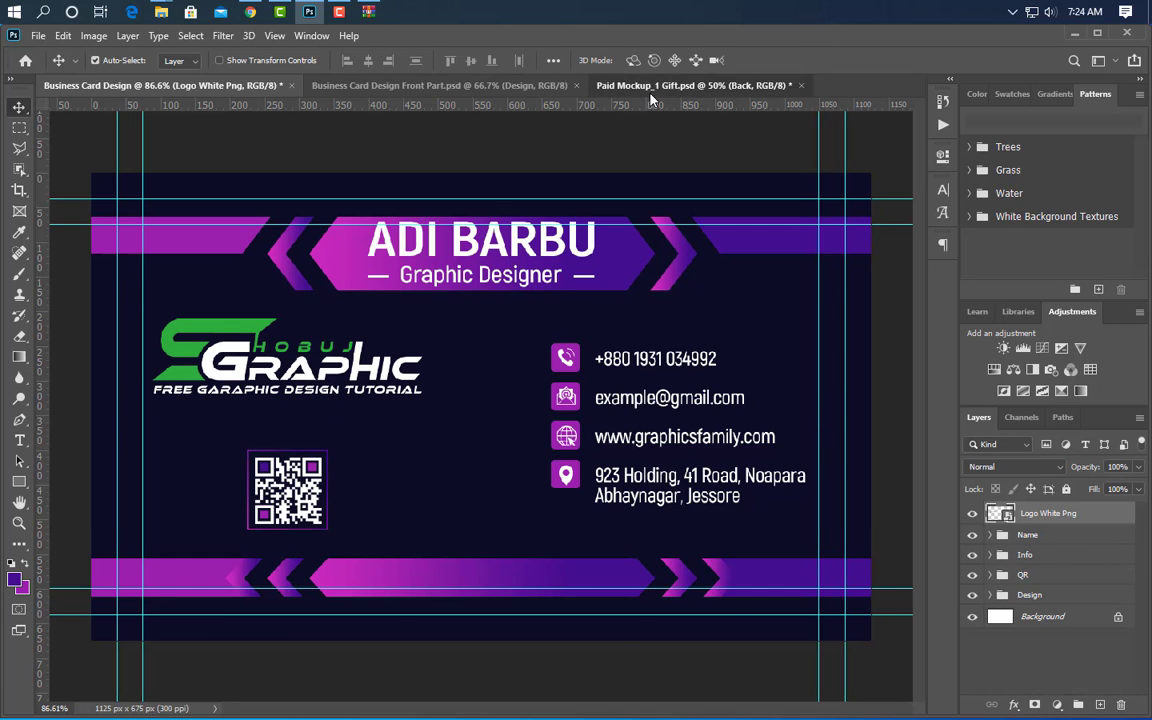
- Open the mockup's Front smart object and stamp the front design into a merged Layer 1
left_click(650, 88)
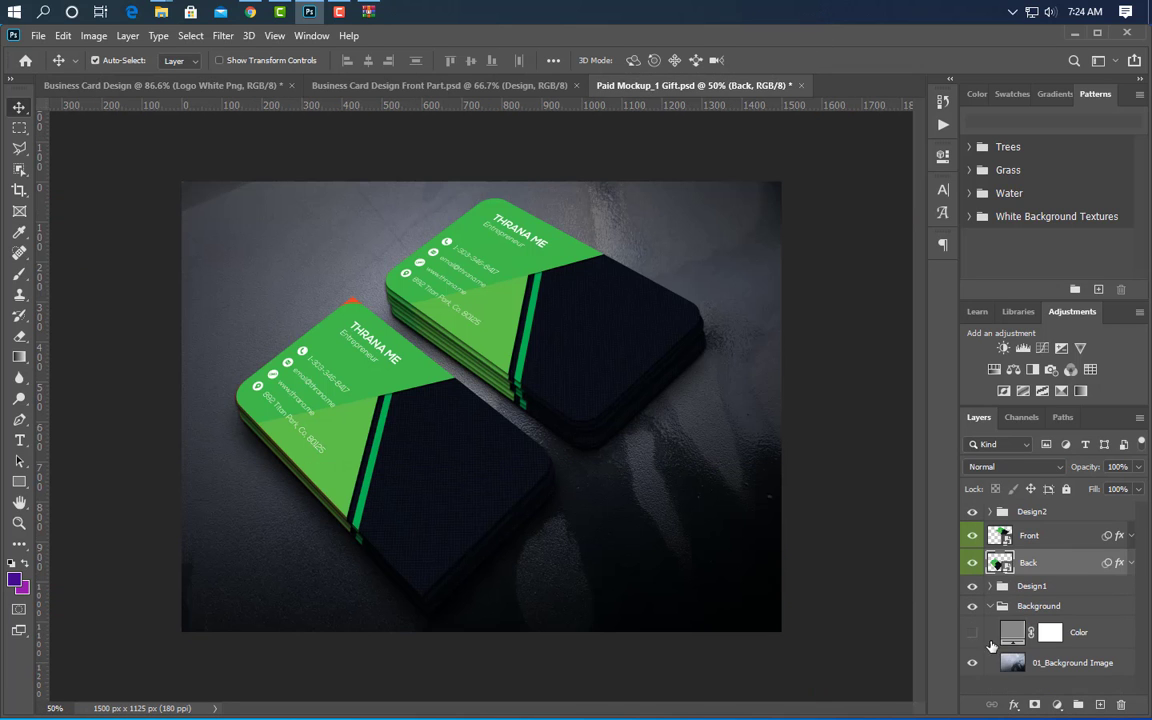
double_click(1002, 537)
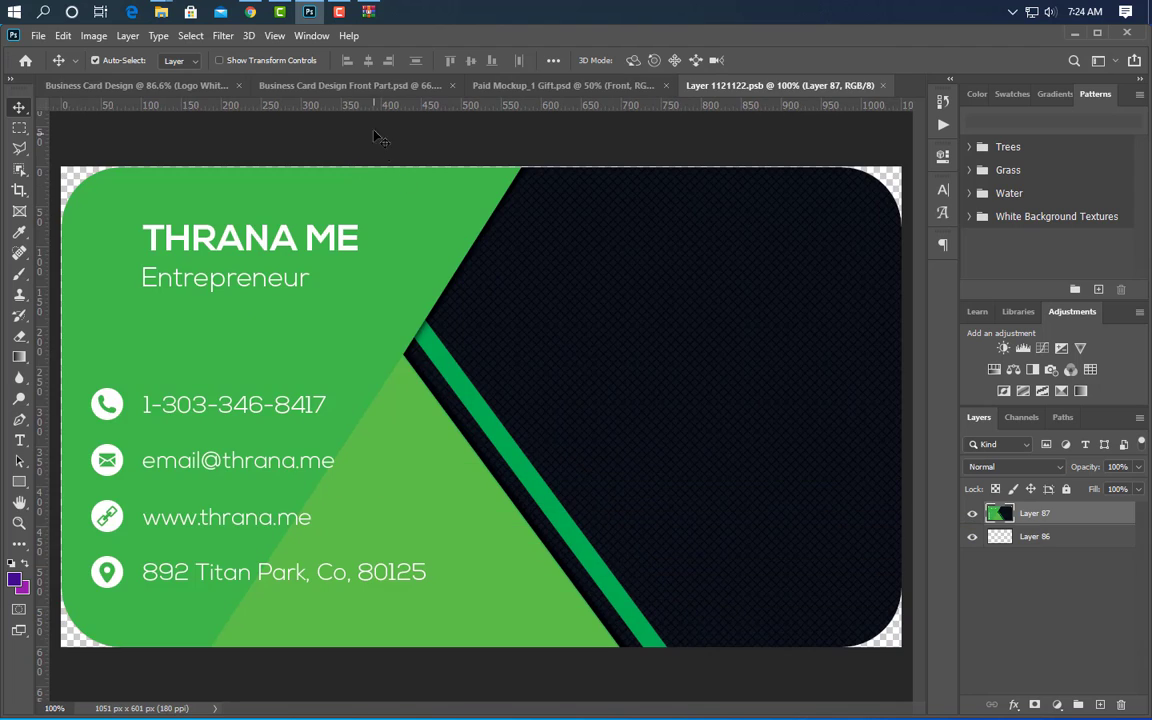
left_click(400, 85)
left_click(1049, 516)
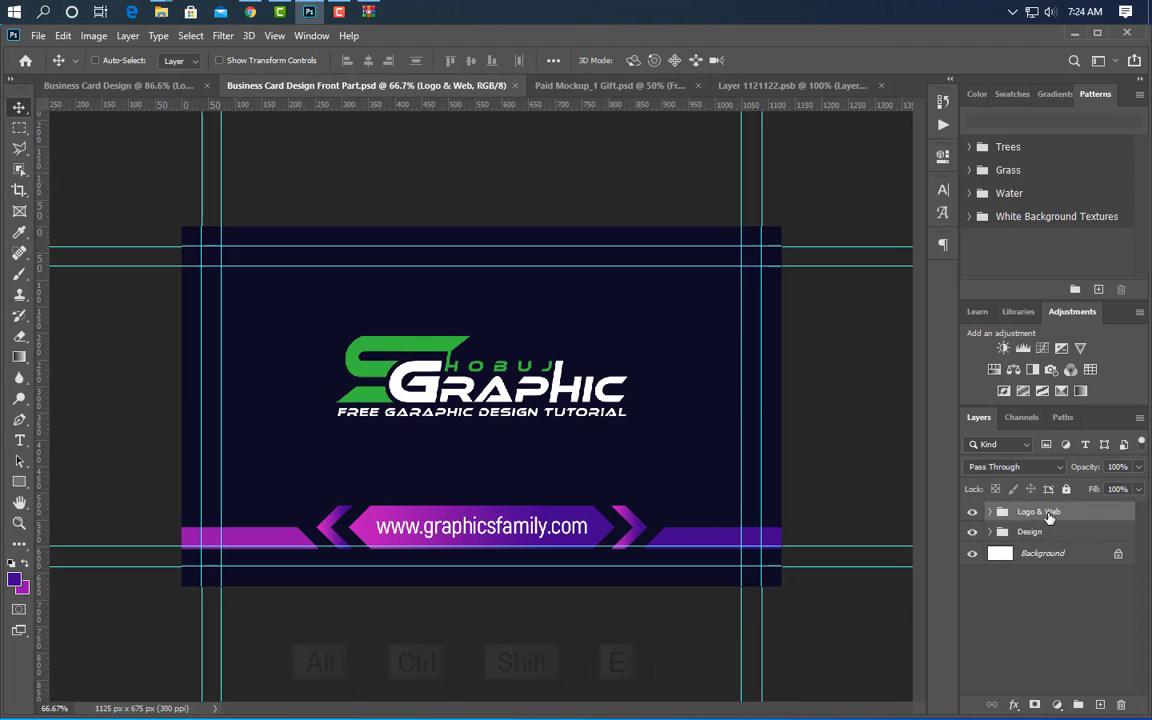
key("ctrl+alt+shift+e")
- Drag the merged design into the smart object, centre it on the canvas, then close and save
left_click_drag(530, 327, 571, 419)
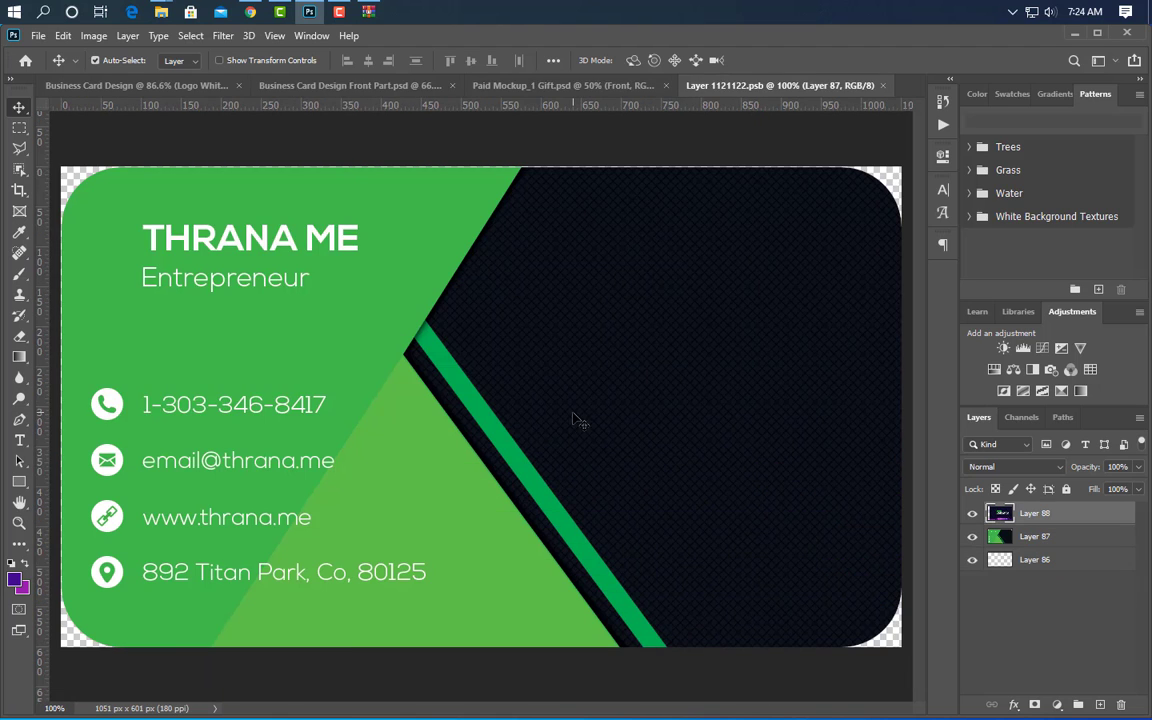
key("ctrl+a")
left_click(368, 60)
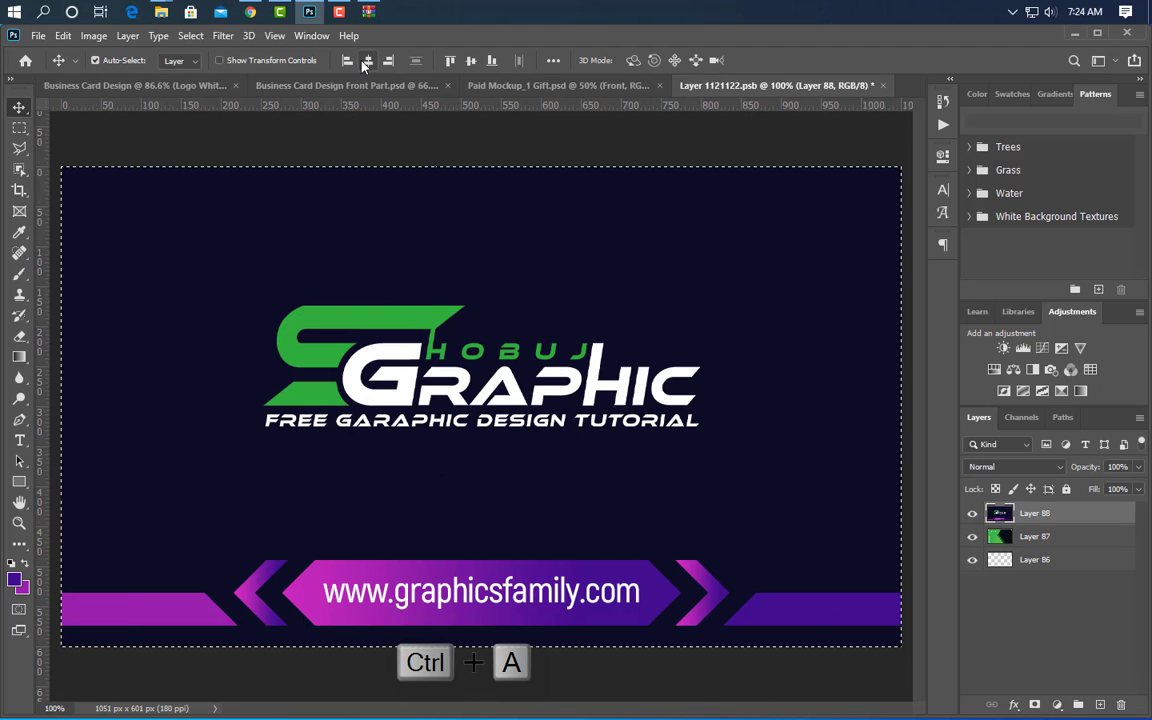
left_click(471, 60)
key("ctrl+d")
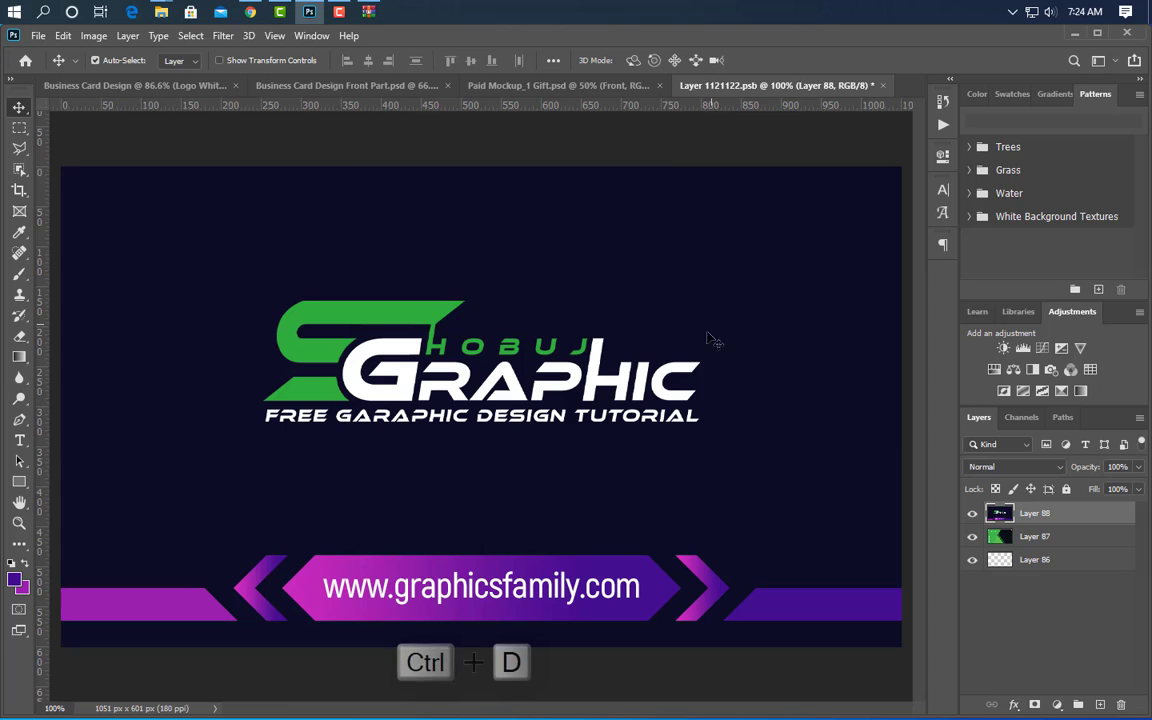
left_click(882, 85)
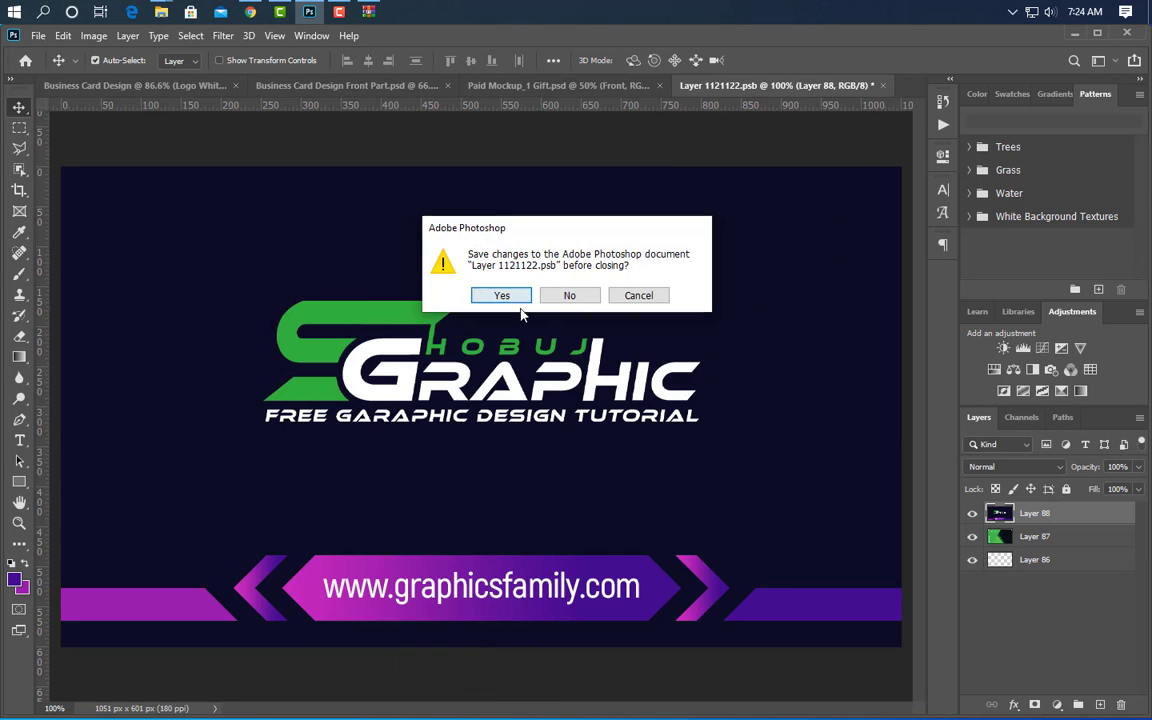
key("Return")
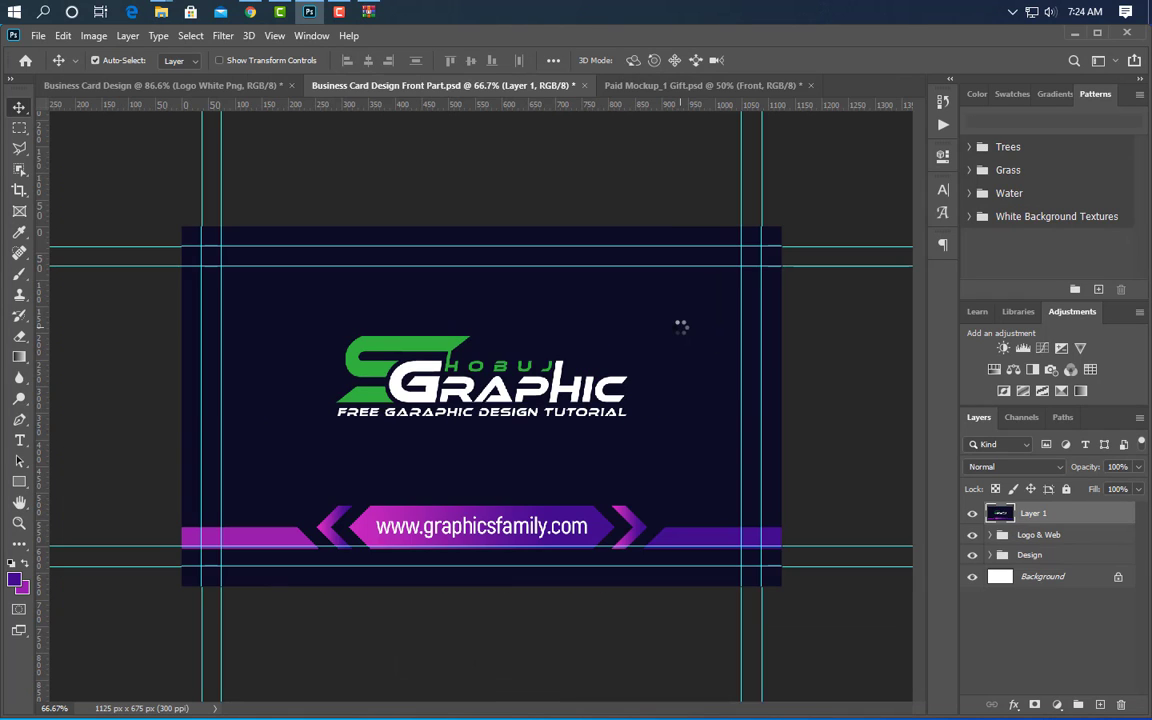
- Open the other card's smart object in the mockup and return to the name card design
left_click(722, 88)
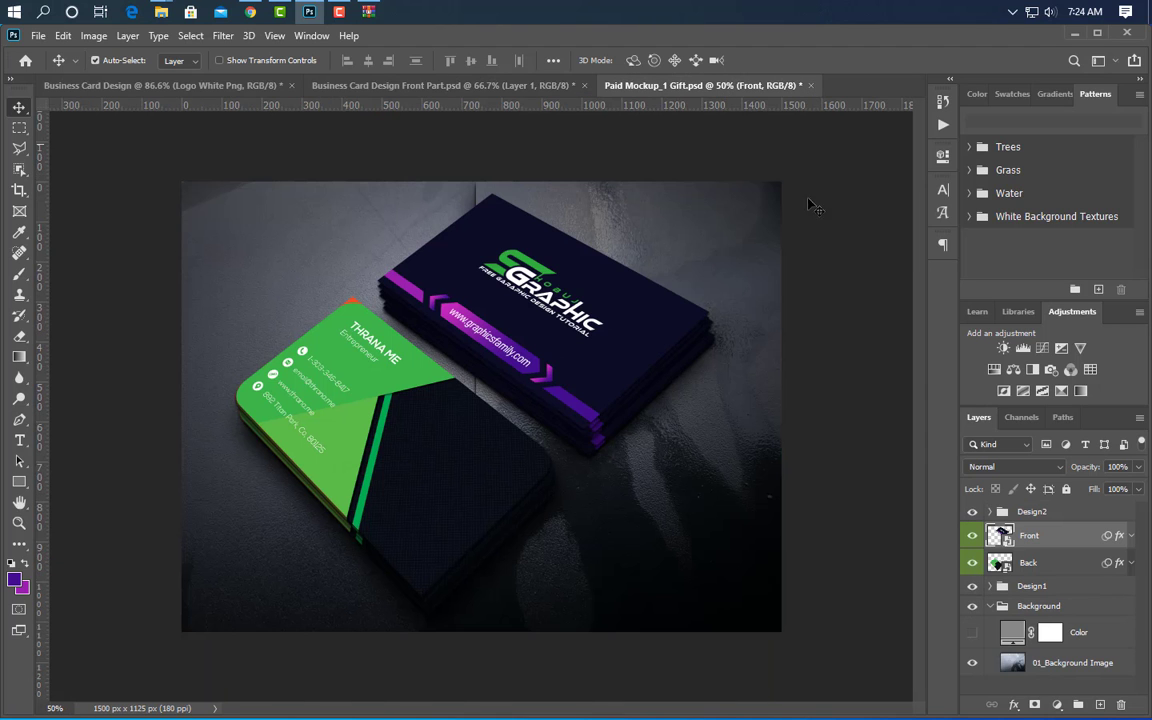
double_click(1001, 565)
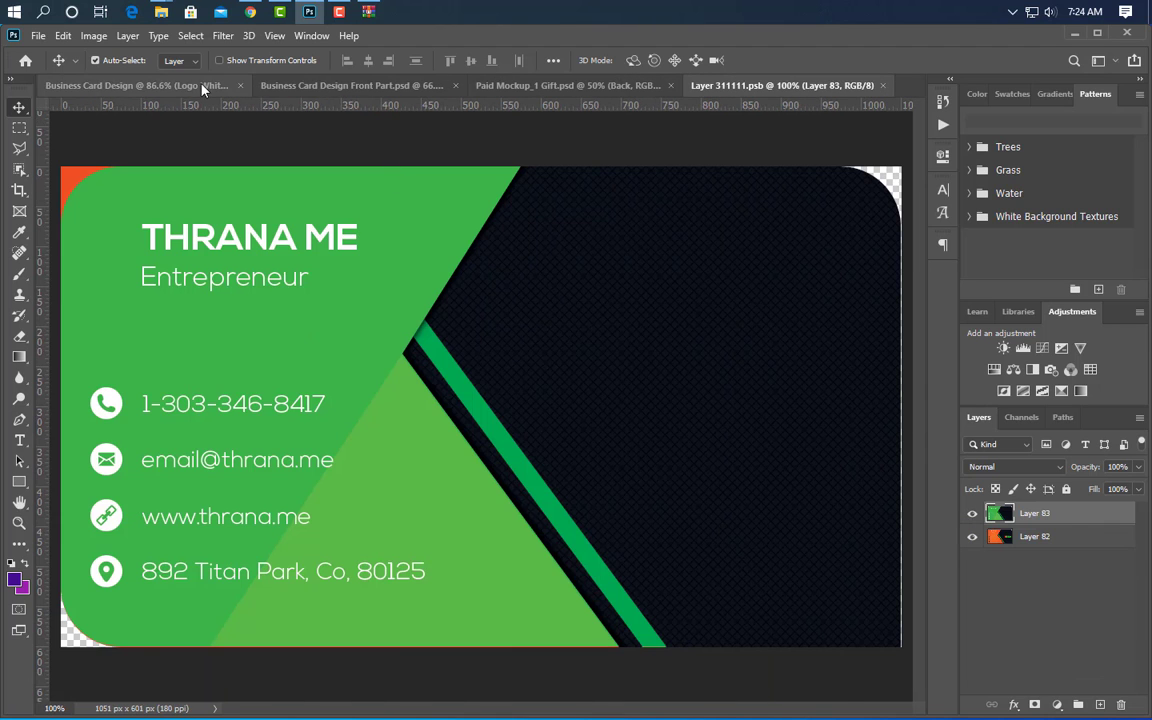
left_click(203, 88)
- Merge the navy card design into one stamped layer and centre it in the Back smart object
key("ctrl+alt+shift+e")
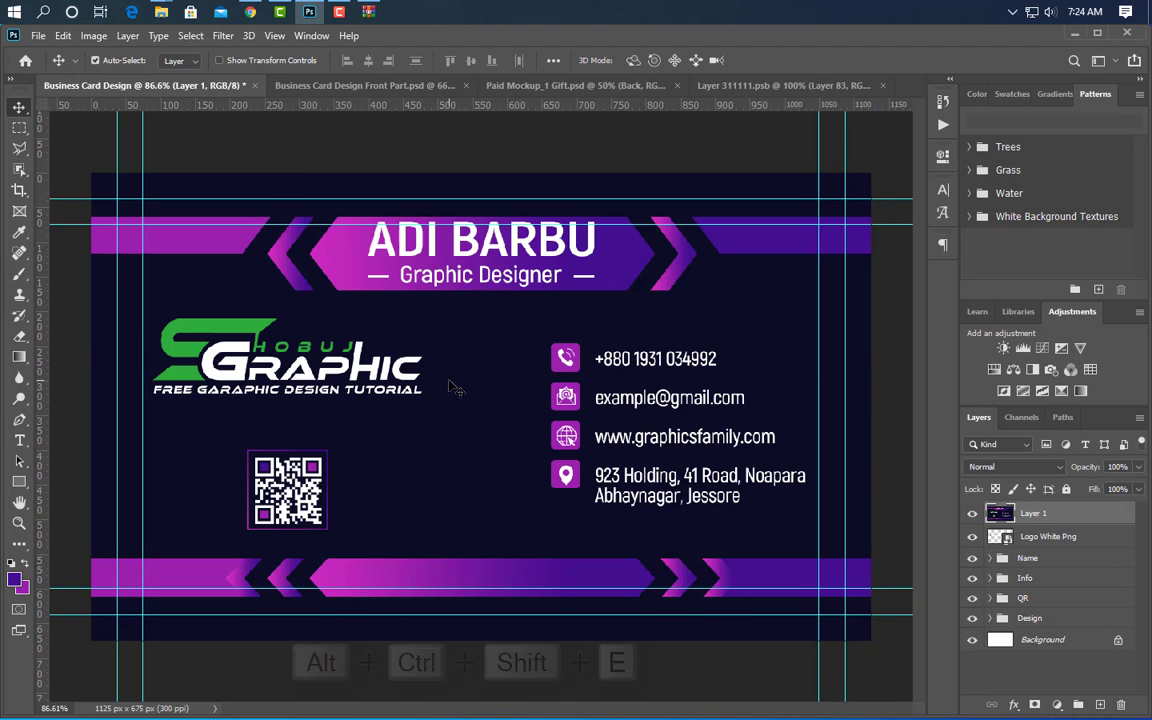
left_click_drag(450, 386, 488, 481)
key("ctrl+a")
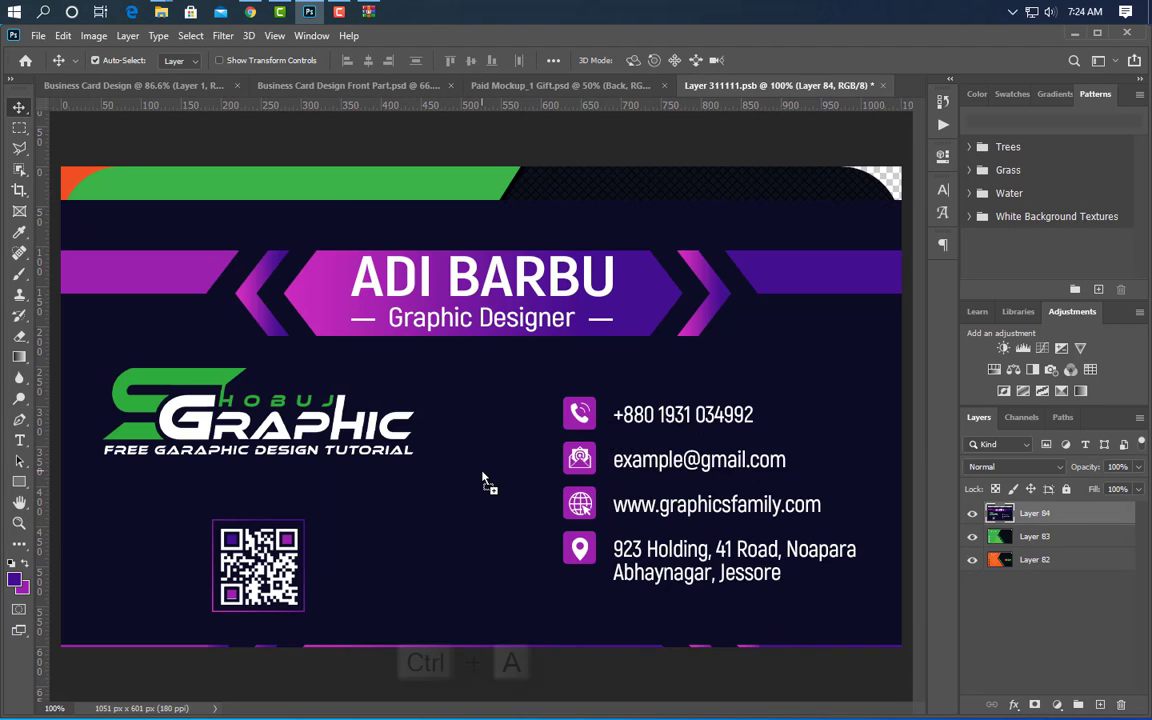
left_click(470, 60)
key("ctrl+d")
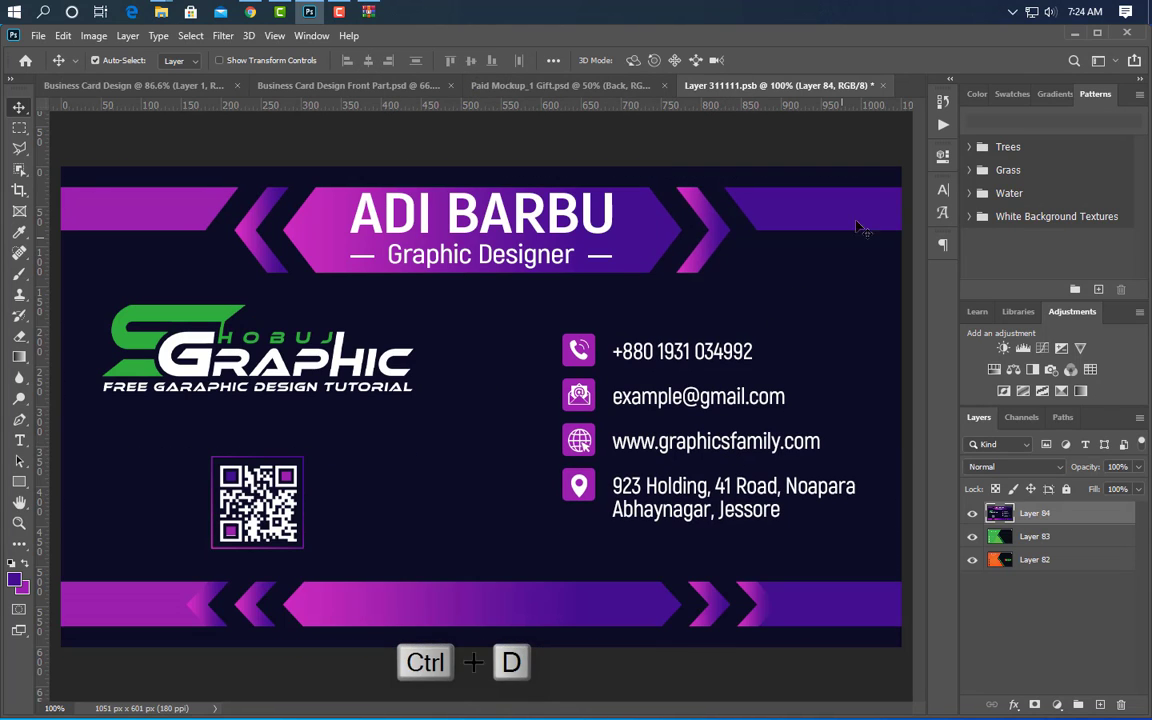
- Save and close the Back smart object, then zoom in on the updated mockup
left_click(882, 85)
left_click(484, 296)
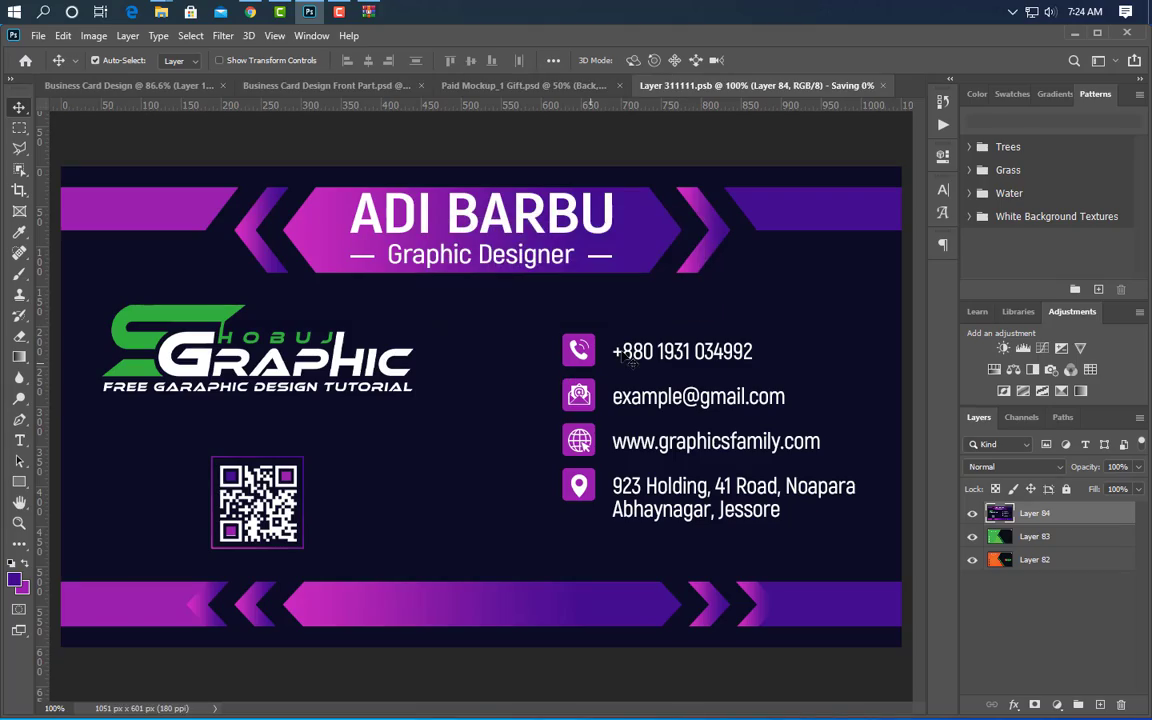
left_click(583, 76)
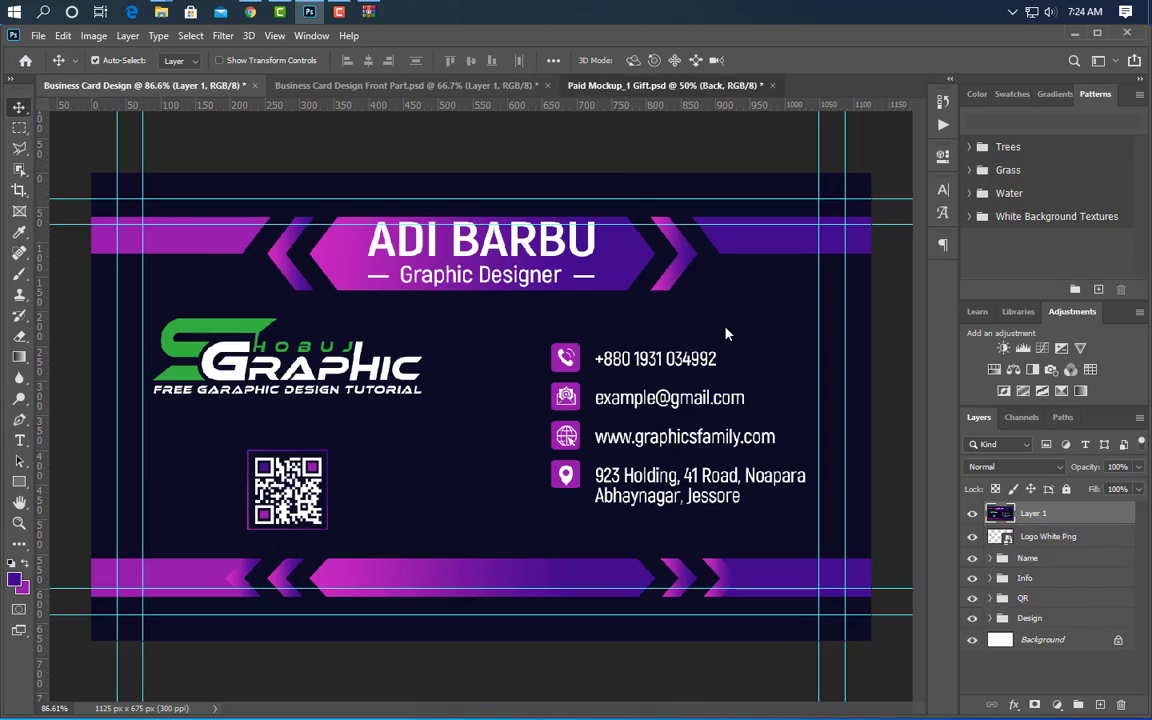
key("ctrl+plus")
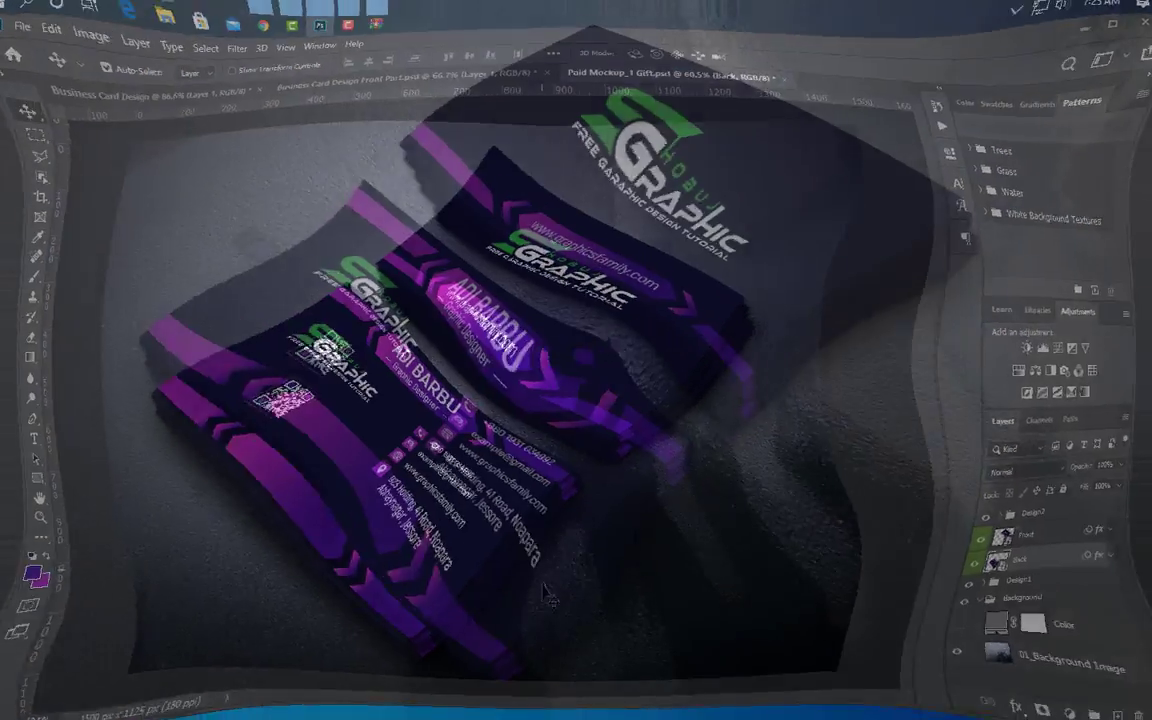